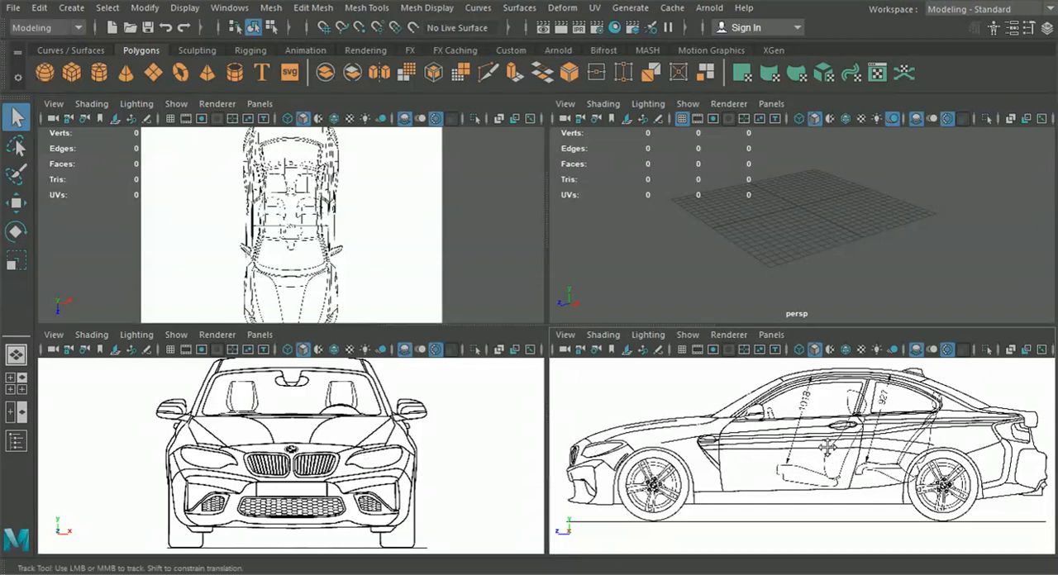
Examine the side and front car blueprints and browse the car photos in the References folder
scroll(818, 456, down, 3)
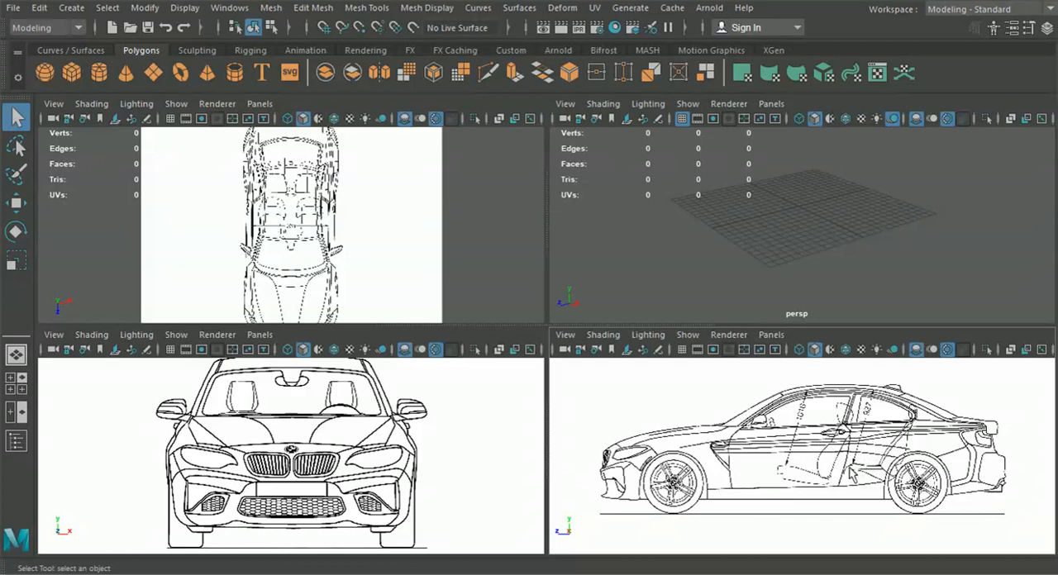
scroll(830, 463, up, 5)
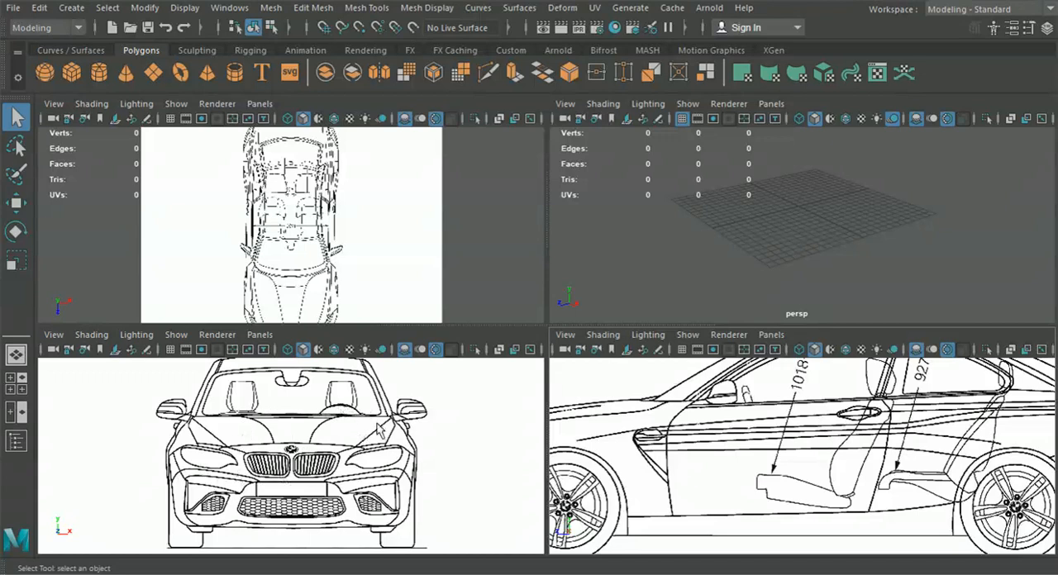
scroll(364, 436, up, 2)
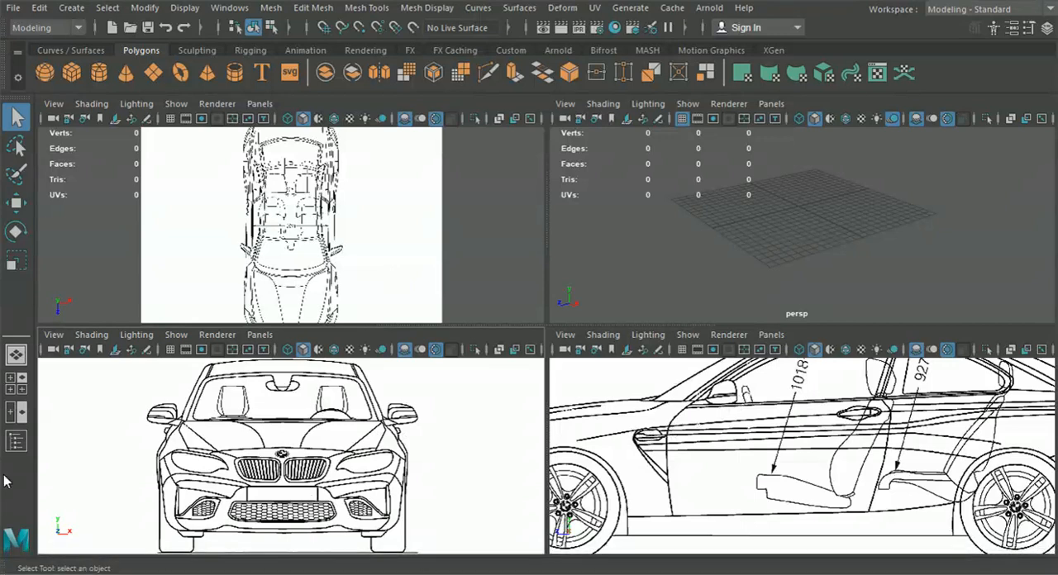
drag(0, 148, 506, 44)
scroll(543, 264, down, 8)
scroll(545, 272, up, 8)
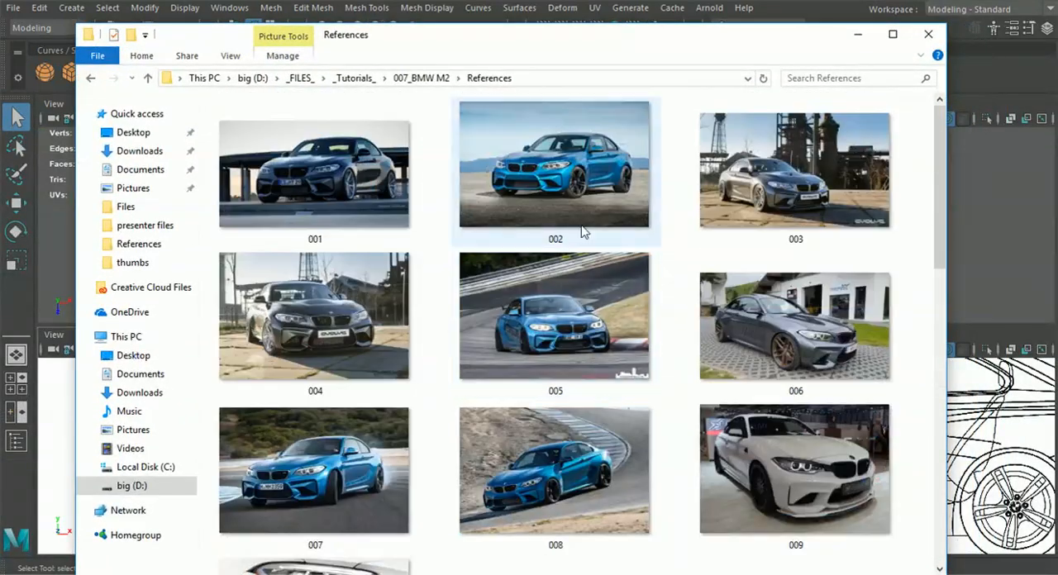
scroll(410, 343, down, 3)
scroll(413, 347, up, 3)
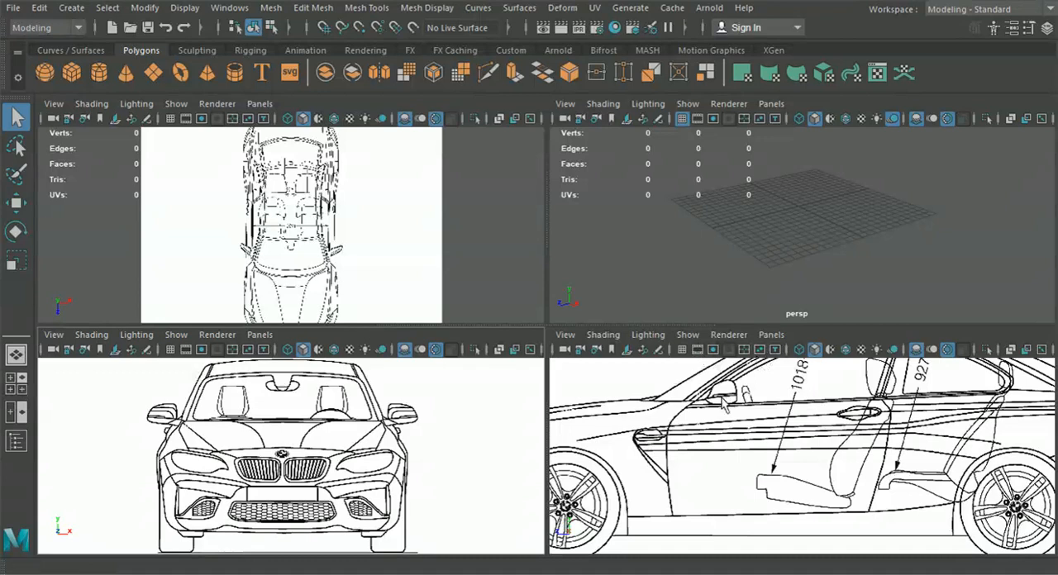
Compare the front bumper and front wheel areas in the front and side blueprints with reference photo 001.jpg
alt+middle_drag(683, 452, 840, 426)
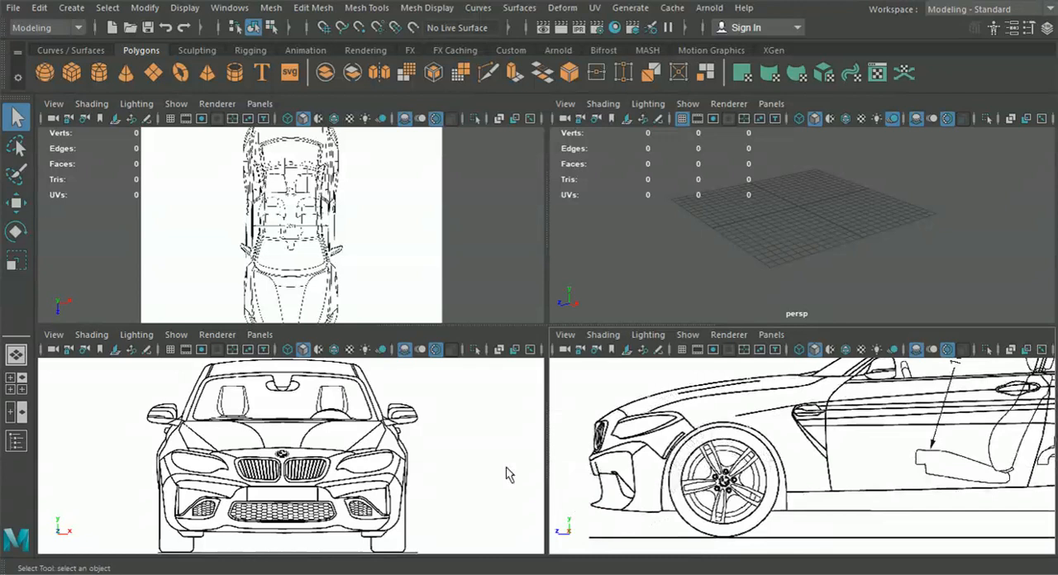
alt+middle_drag(455, 484, 433, 464)
scroll(425, 497, up, 6)
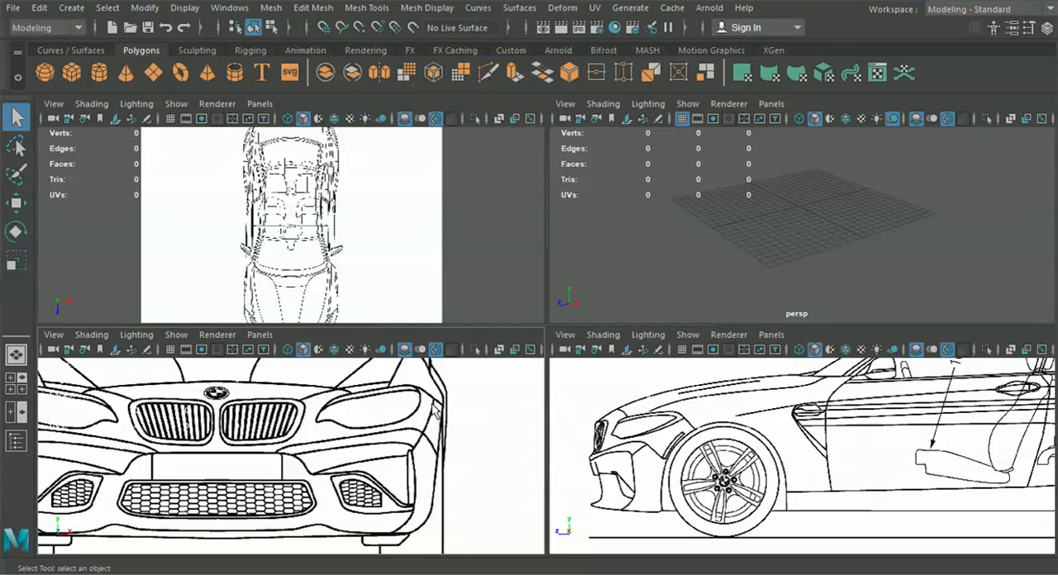
alt+middle_drag(432, 441, 402, 435)
scroll(402, 438, up, 2)
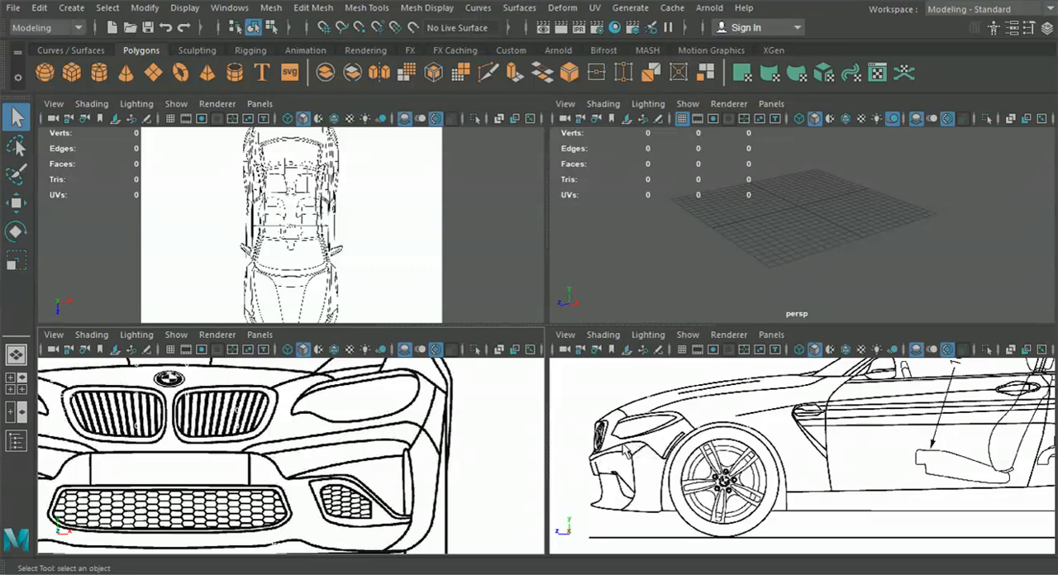
scroll(430, 451, up, 1)
scroll(426, 434, down, 2)
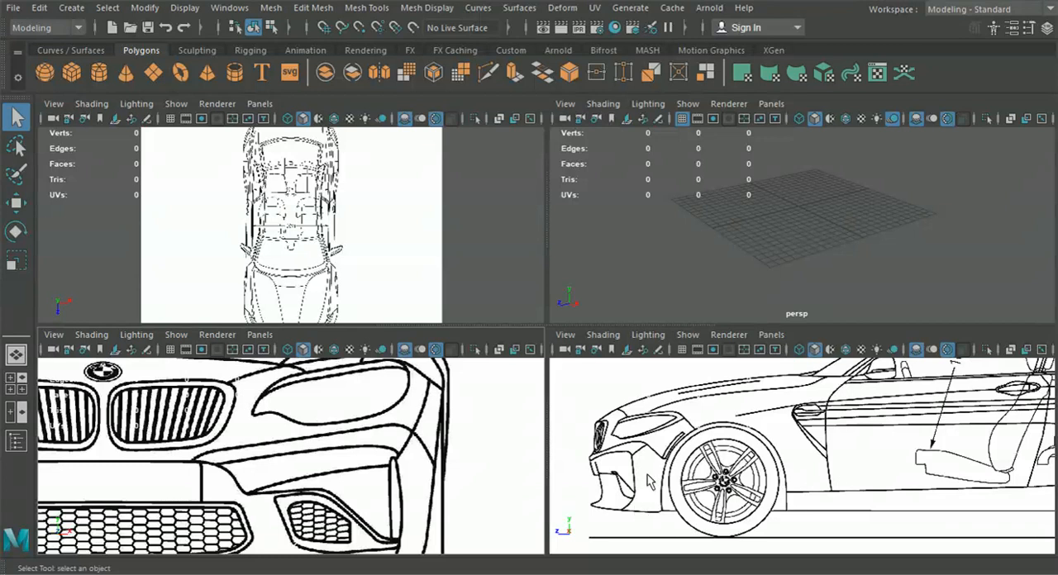
drag(1, 149, 435, 14)
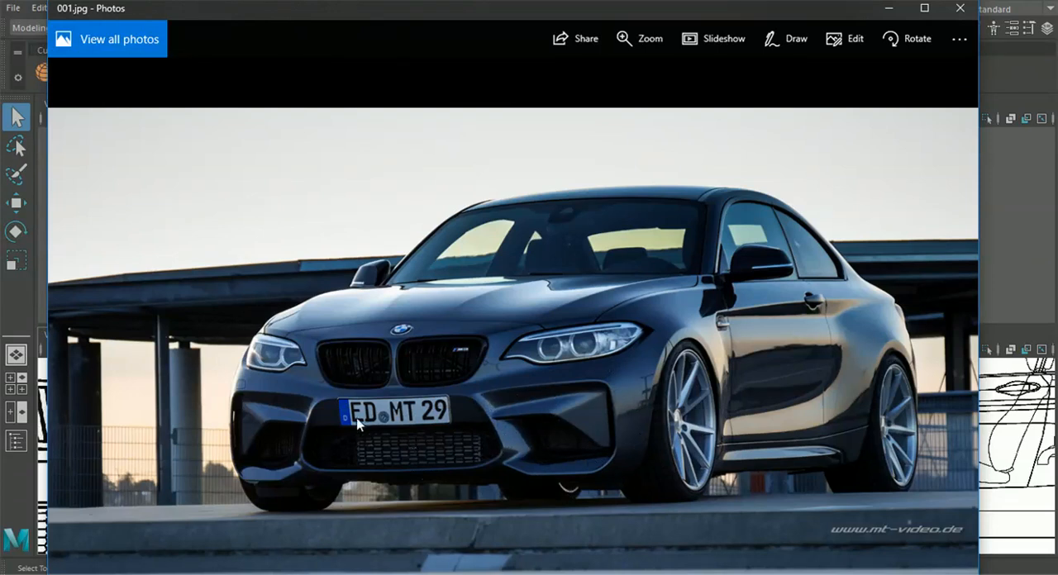
drag(514, 11, 495, 38)
click(506, 8)
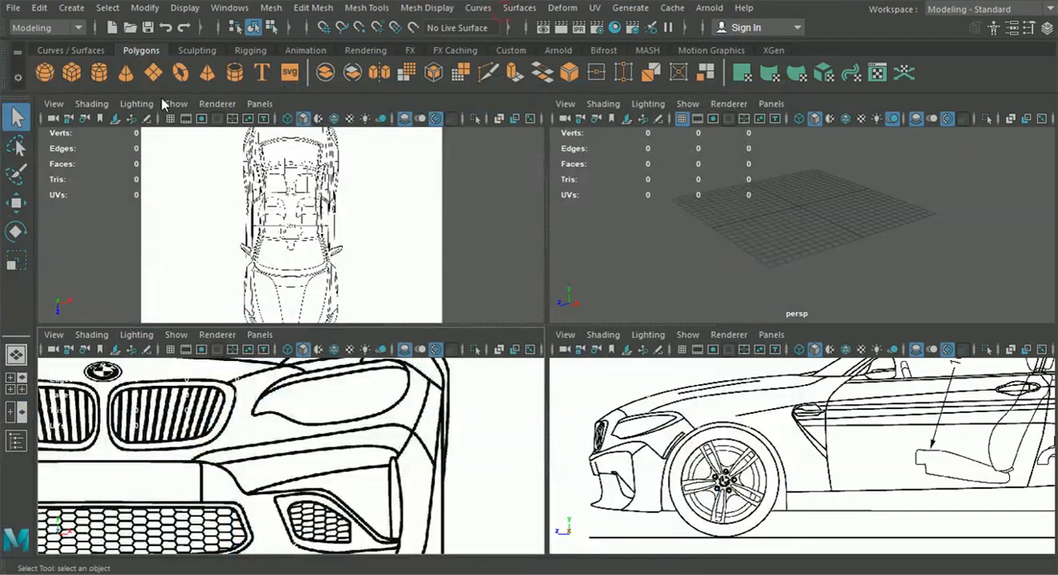
Create a polygon pipe at the origin in the maximized perspective view
alt+middle_drag(736, 200, 695, 221)
key(space)
alt+right_drag(695, 253, 591, 273)
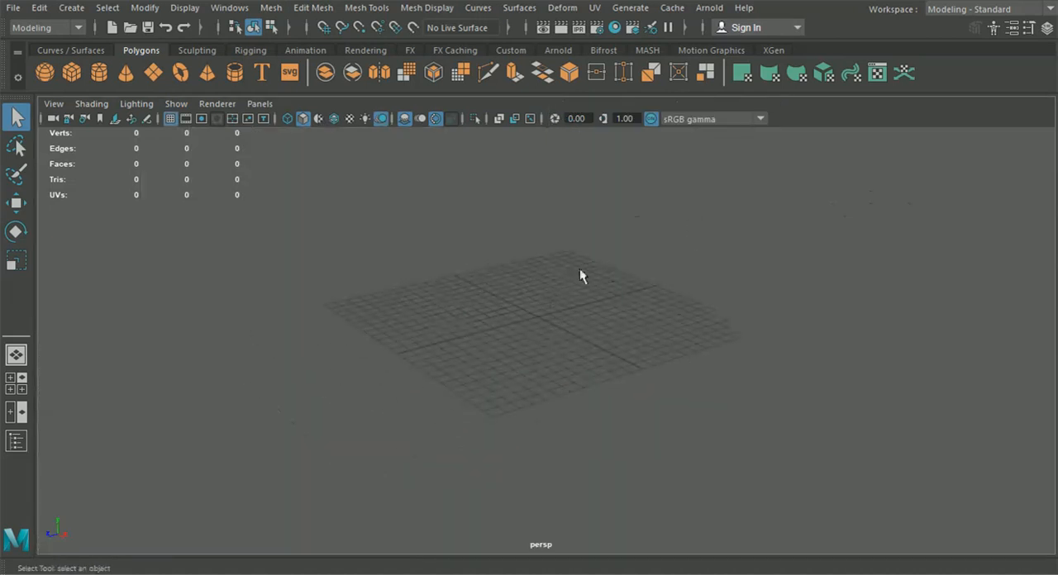
click(233, 74)
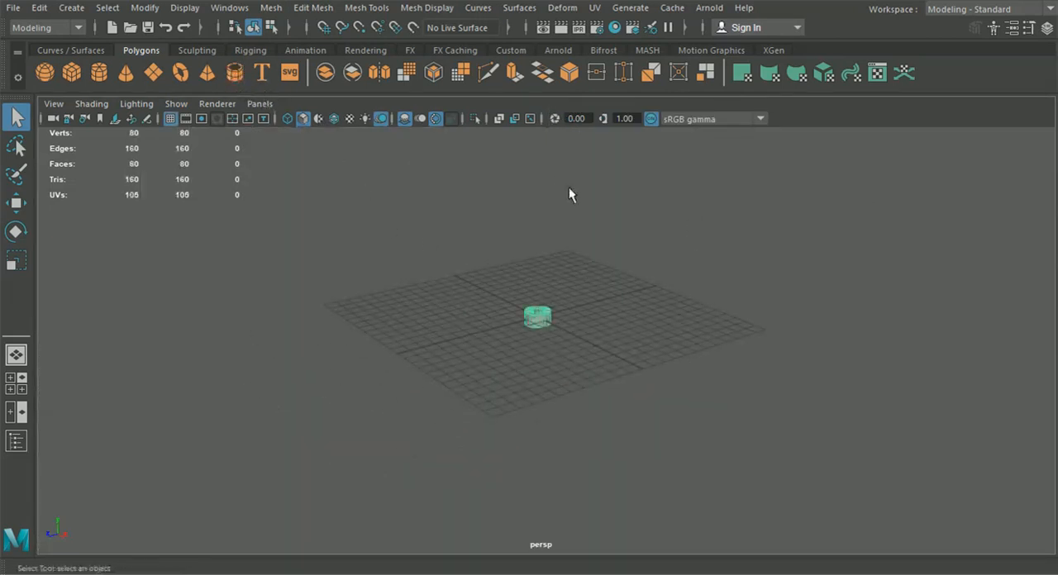
alt+middle_drag(563, 285, 559, 288)
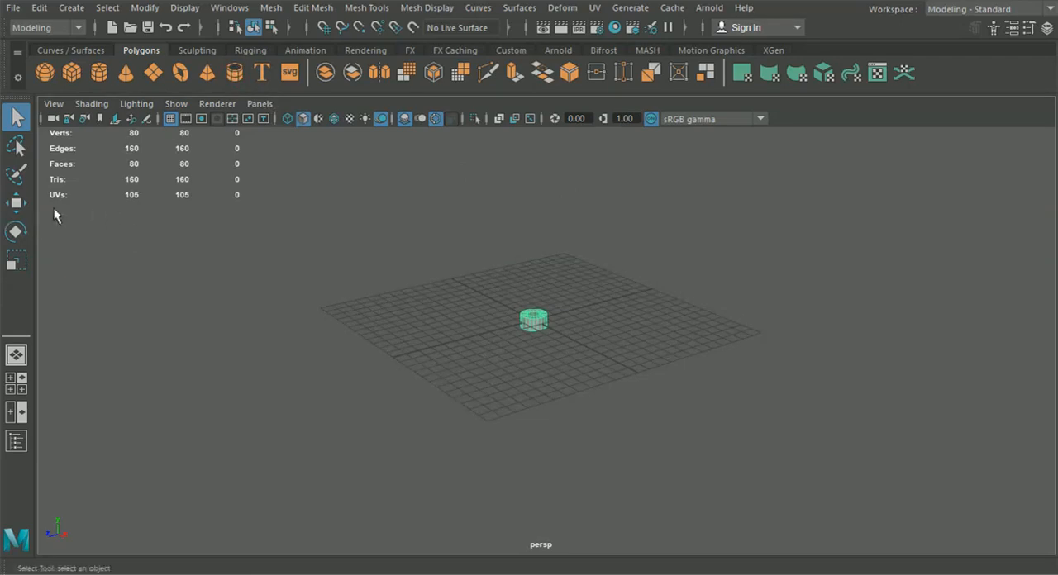
Set the pipe's Rotate Z to 90 so it stands upright like a wheel
click(1046, 27)
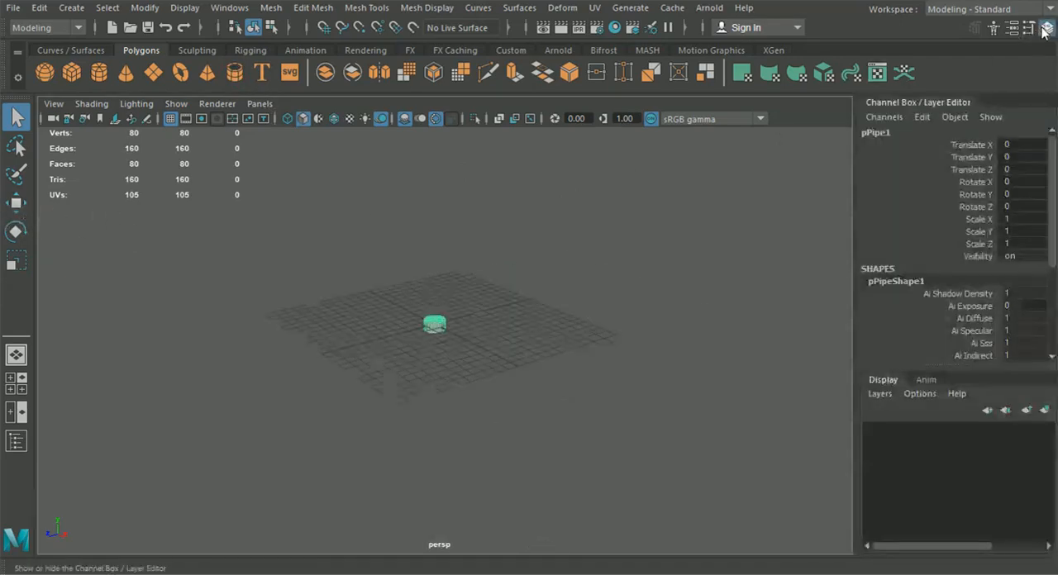
scroll(413, 304, up, 3)
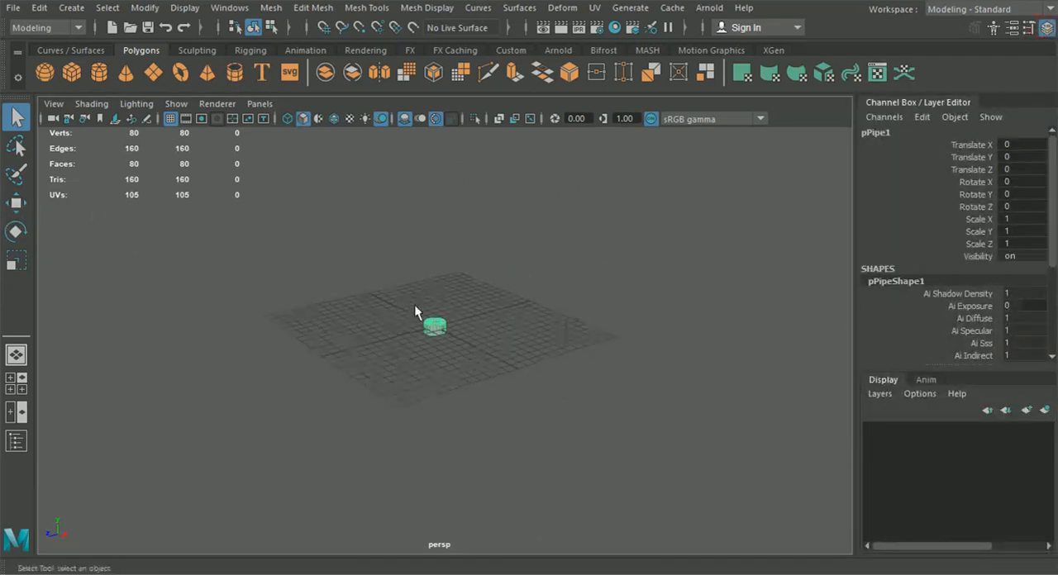
click(15, 232)
scroll(434, 300, up, 5)
scroll(435, 298, up, 3)
alt+middle_drag(434, 298, 462, 318)
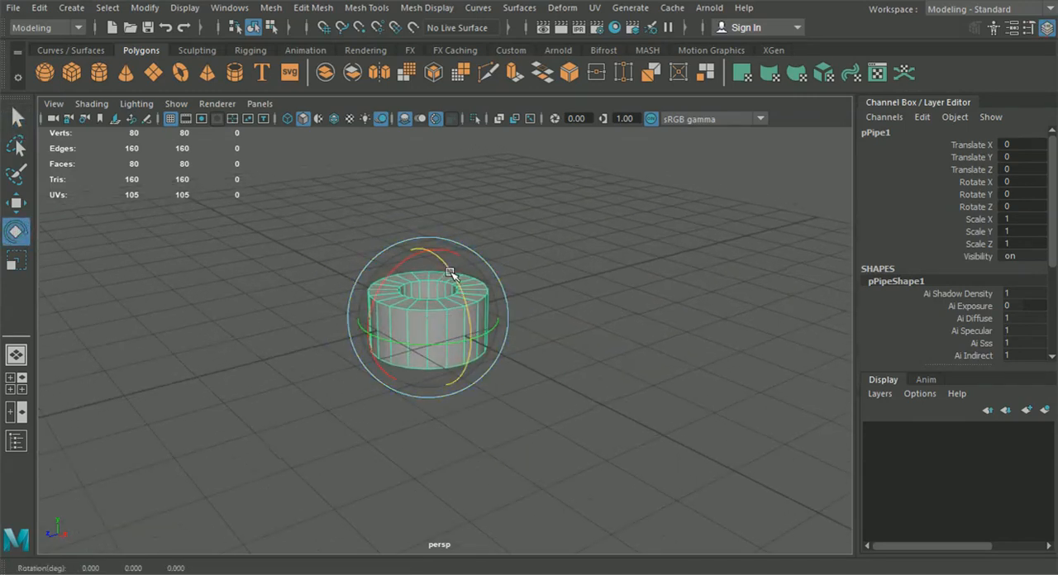
drag(449, 270, 465, 321)
click(1025, 207)
text(90)
key(Return)
scroll(529, 335, down, 4)
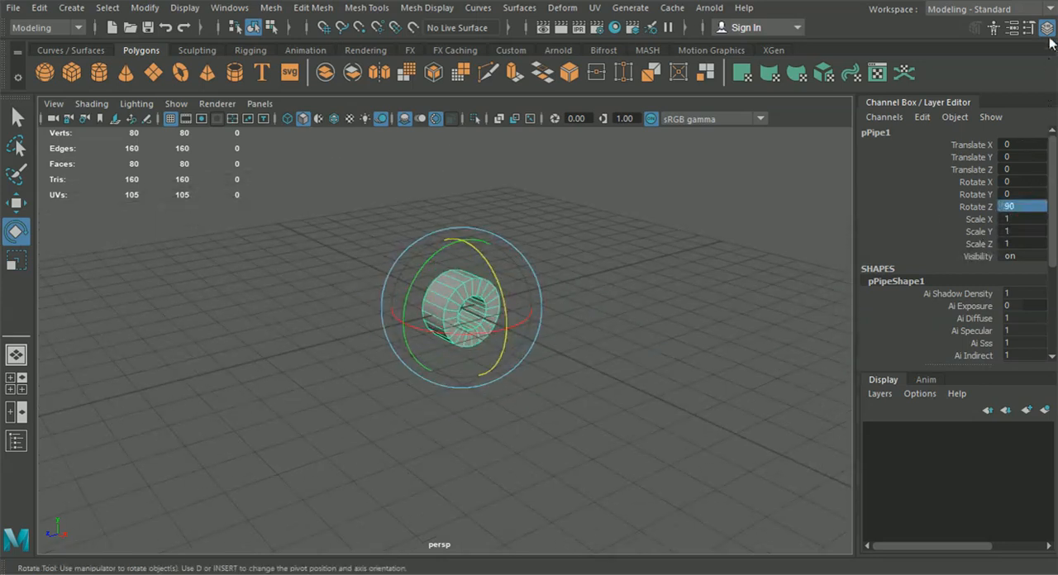
click(1046, 29)
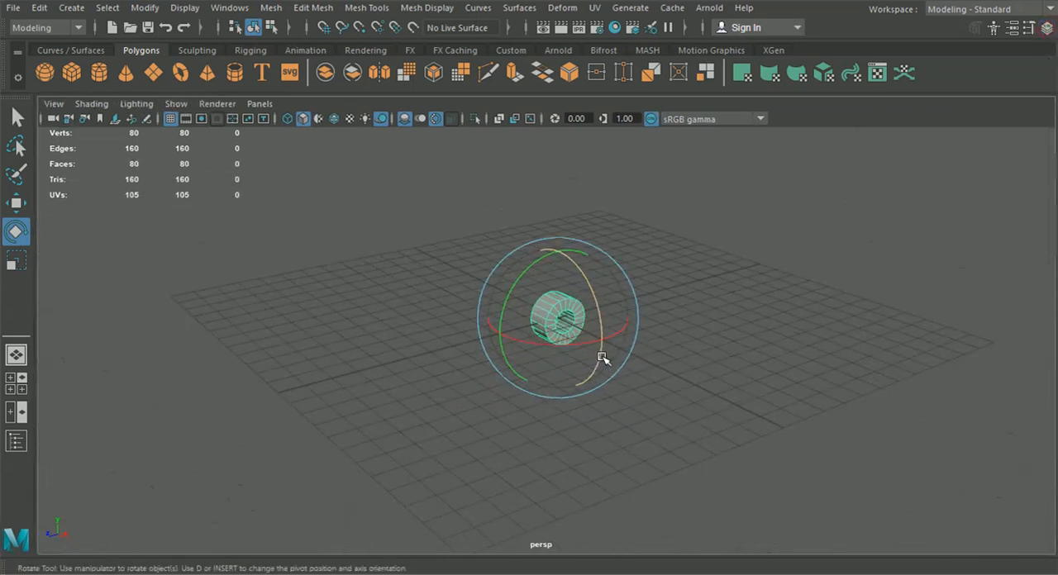
Move the pipe from the origin to the car's front wheel, placing it at the tyre position in the side and front views
click(17, 383)
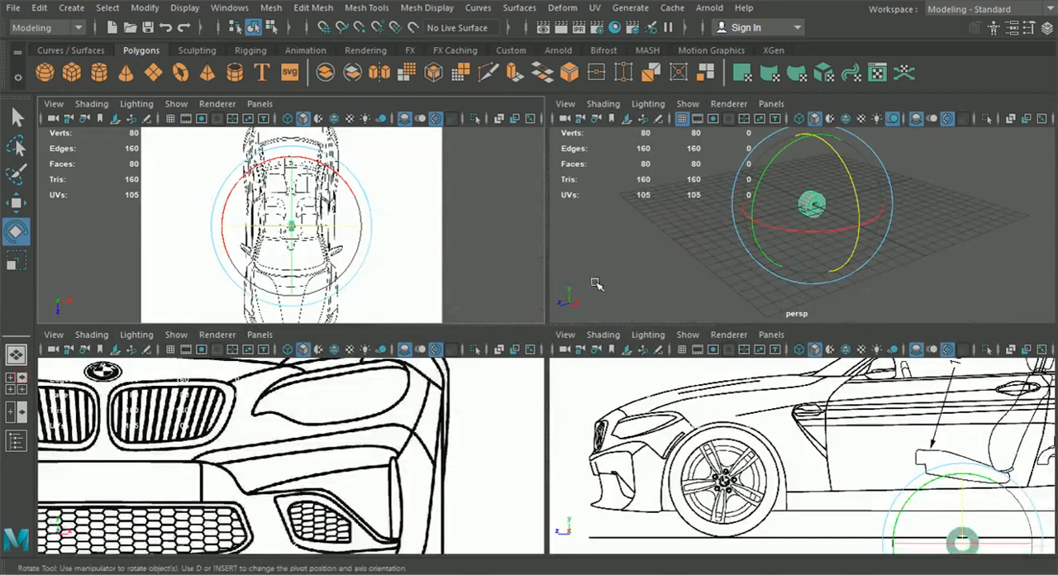
click(16, 202)
drag(891, 229, 926, 256)
drag(785, 241, 636, 299)
drag(767, 545, 725, 480)
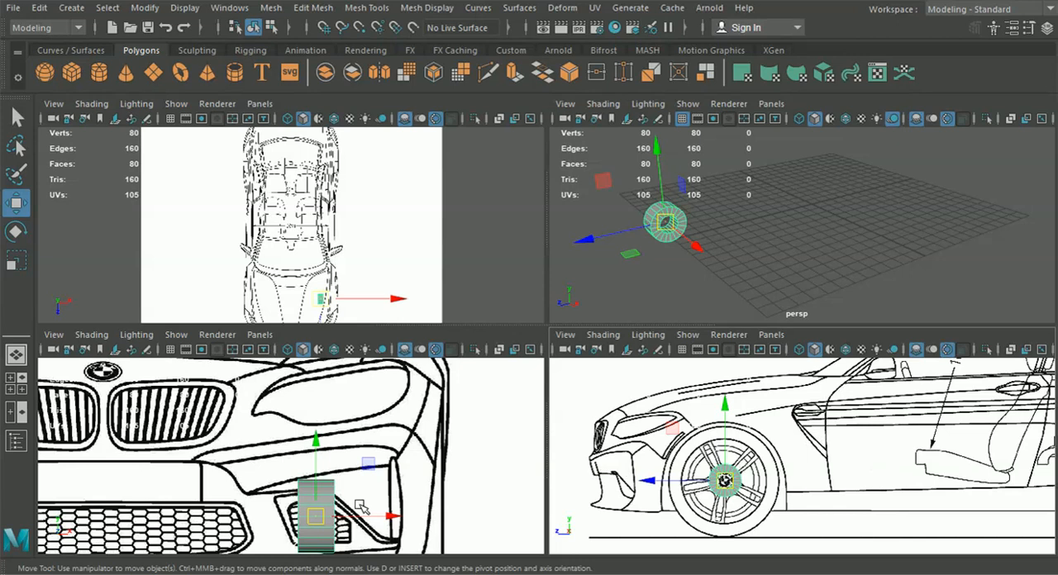
drag(387, 519, 495, 520)
drag(420, 465, 420, 444)
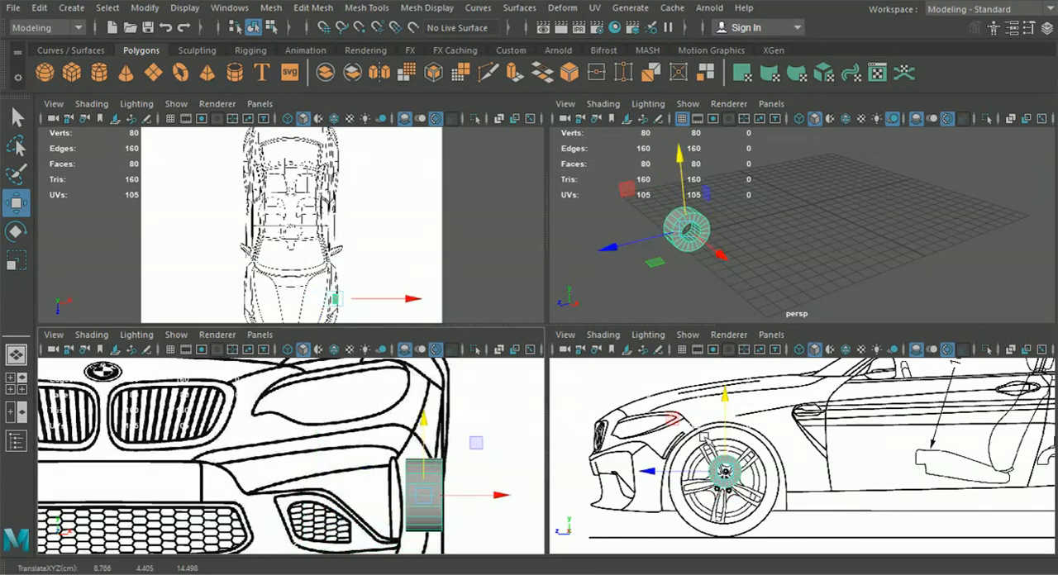
Centre the pipe on the front wheel hub in the maximized side view, at about Translate Y 3.75 and Z 14.53
key(space)
scroll(617, 428, up, 3)
alt+middle_drag(455, 344, 483, 332)
scroll(432, 348, down, 6)
scroll(397, 398, up, 2)
scroll(454, 351, up, 4)
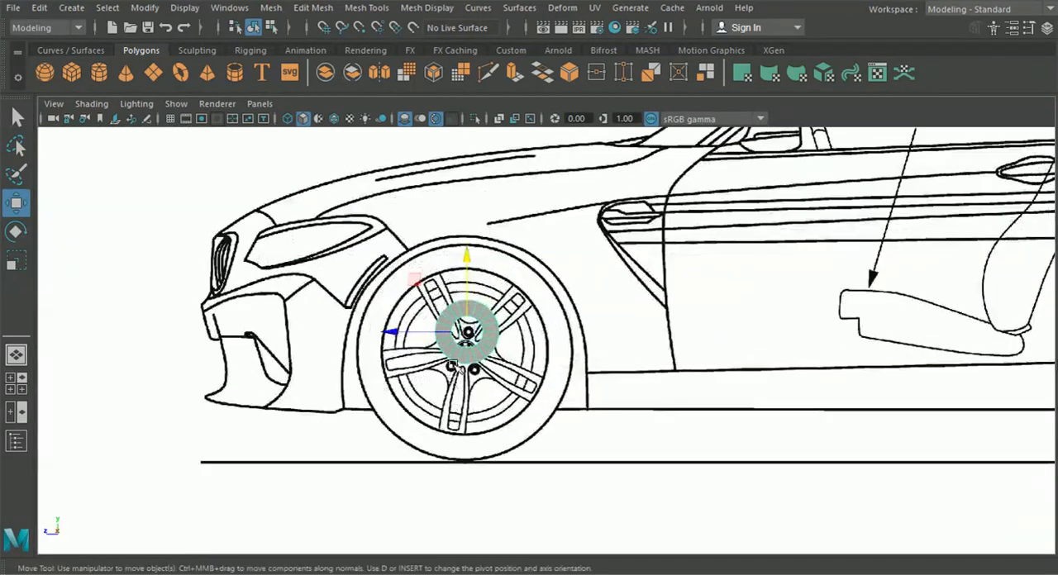
drag(439, 326, 438, 355)
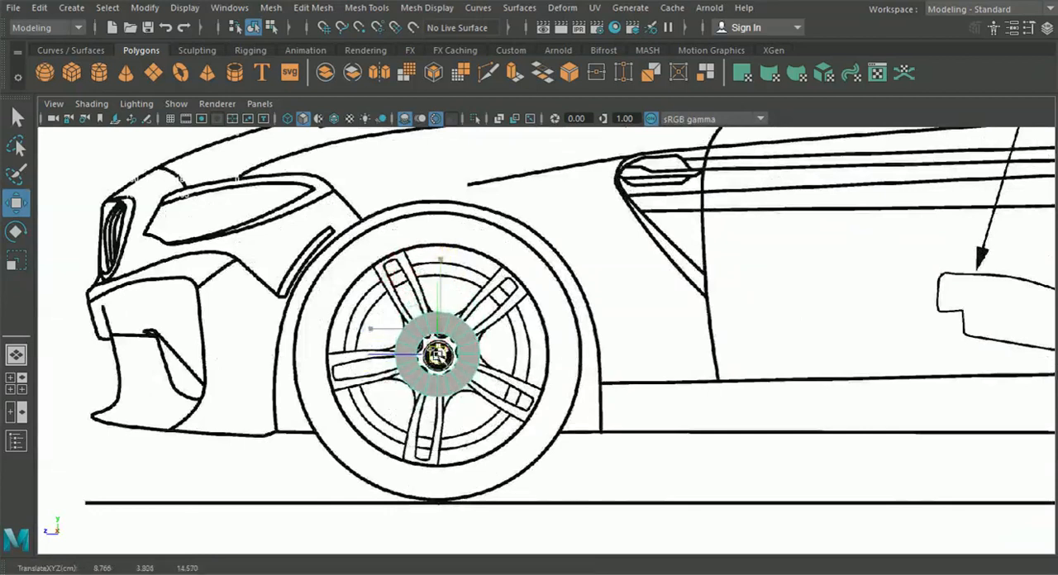
scroll(441, 364, up, 2)
alt+middle_drag(440, 367, 458, 369)
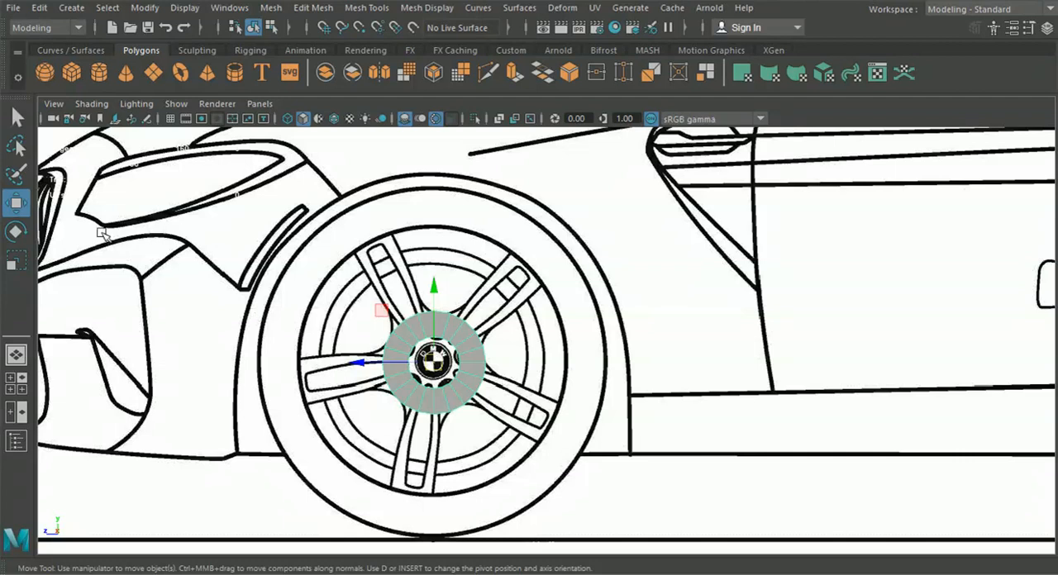
Scale the pipe uniformly to about 3.7 so its outer edge matches the tyre outline in the side view
click(16, 232)
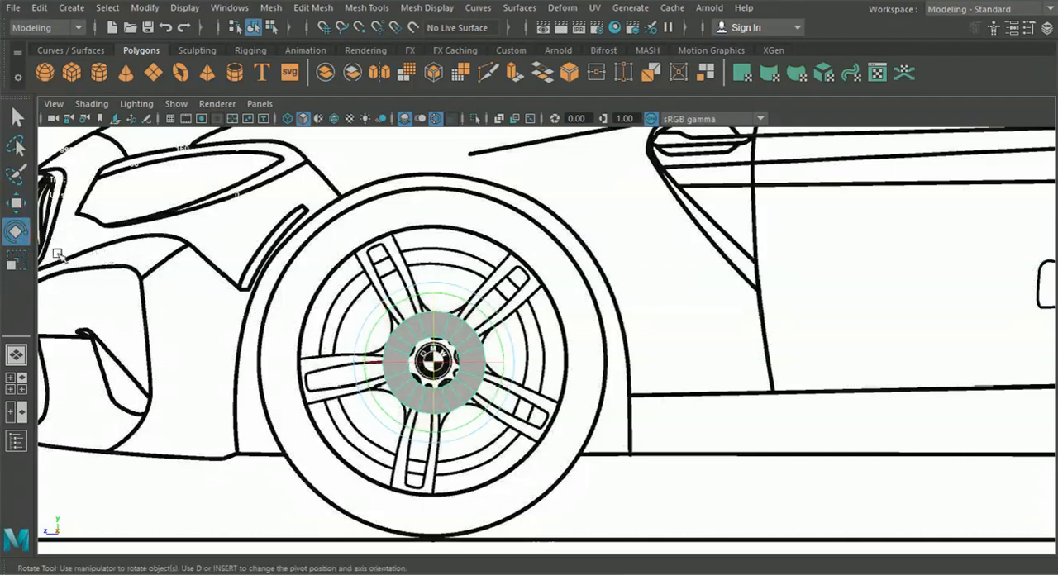
click(16, 259)
drag(434, 361, 640, 432)
Set the thickness of the pipe to 0.1 in its polyPipe1 inputs
click(1047, 28)
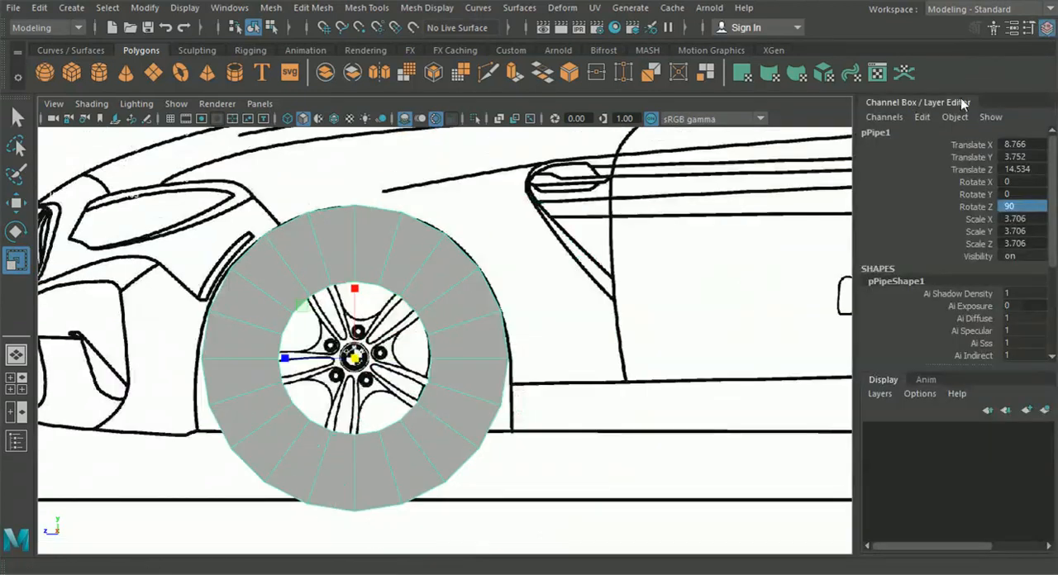
scroll(951, 264, down, 4)
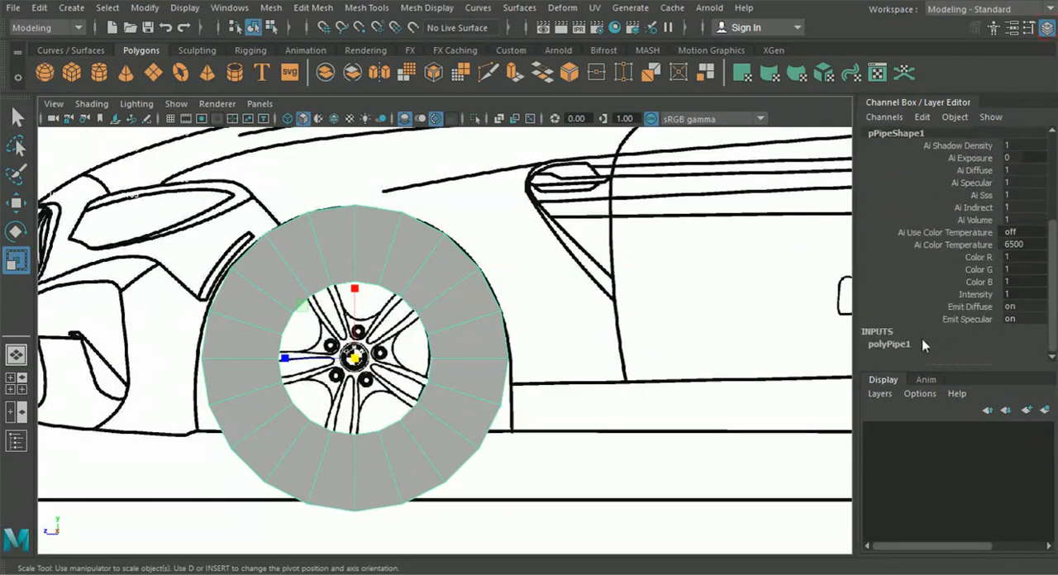
click(888, 345)
scroll(922, 309, down, 3)
double_click(1010, 282)
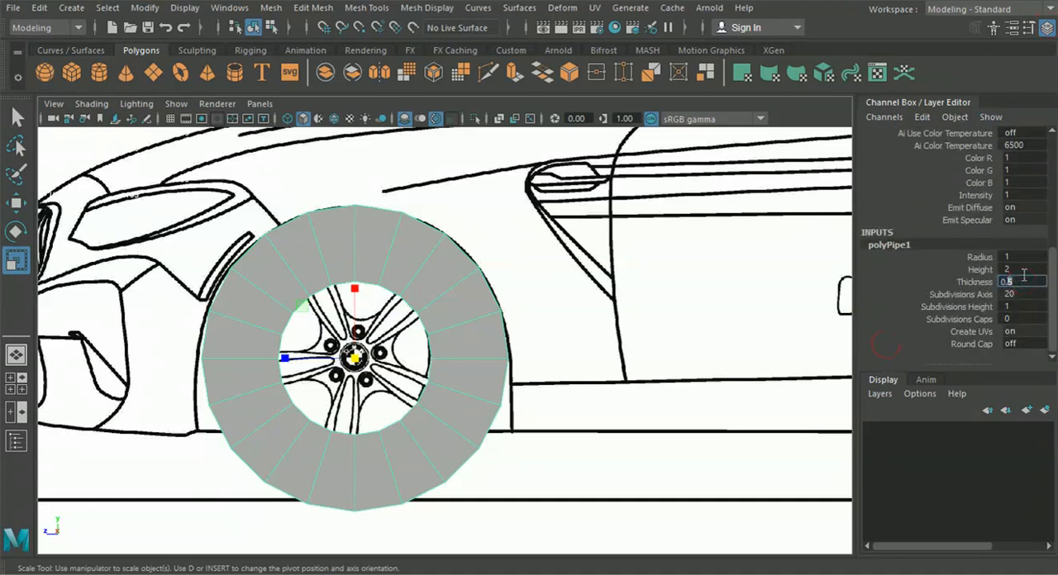
key(Return)
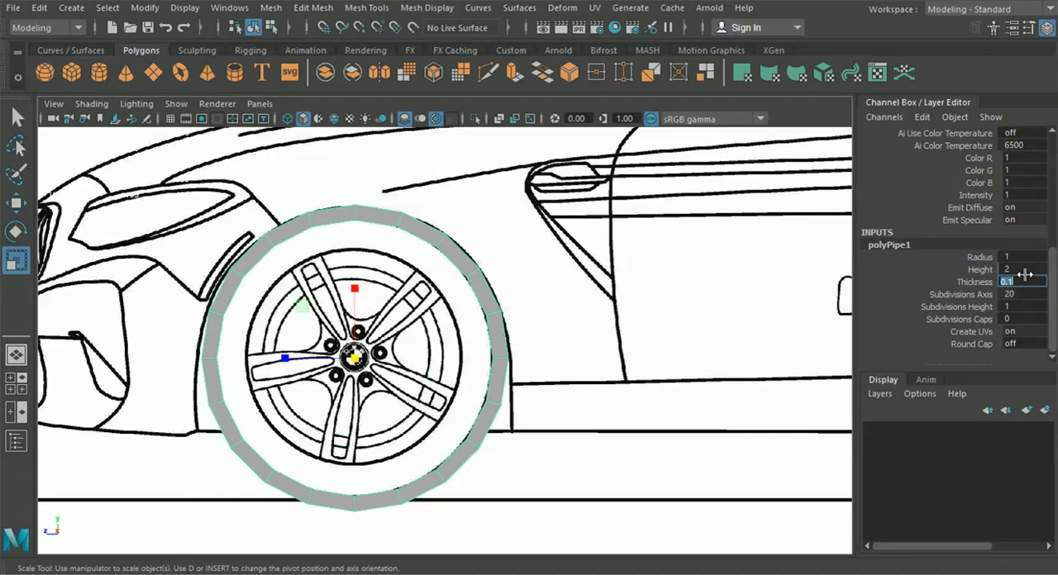
Rotate the pipe about 6.3 degrees around its own axis over the tyre in the side view
alt+middle_drag(263, 344, 377, 339)
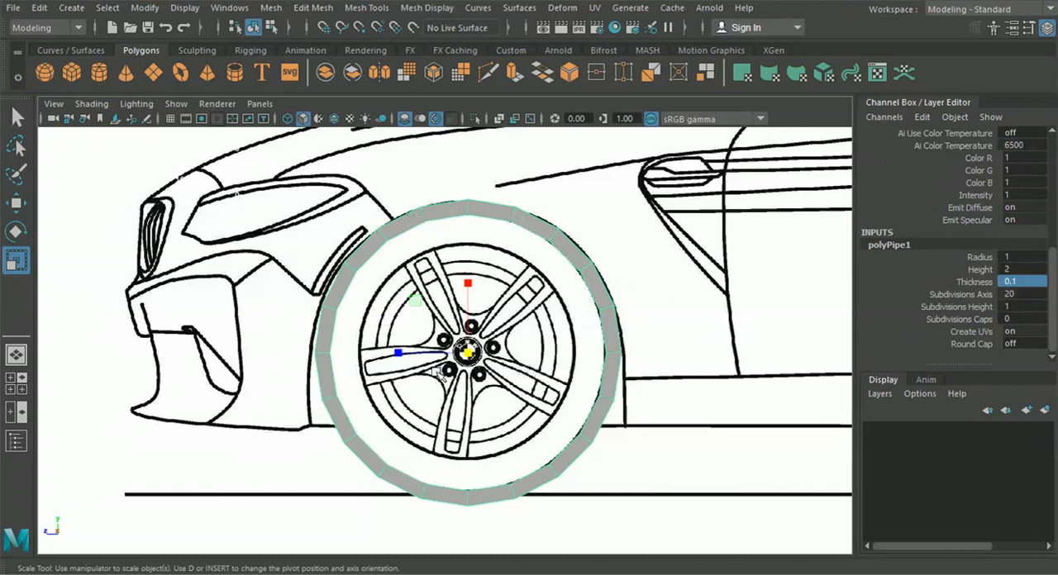
mouse_move(372, 350)
alt+middle_down()
mouse_move(382, 332)
mouse_move(429, 339)
alt+middle_up()
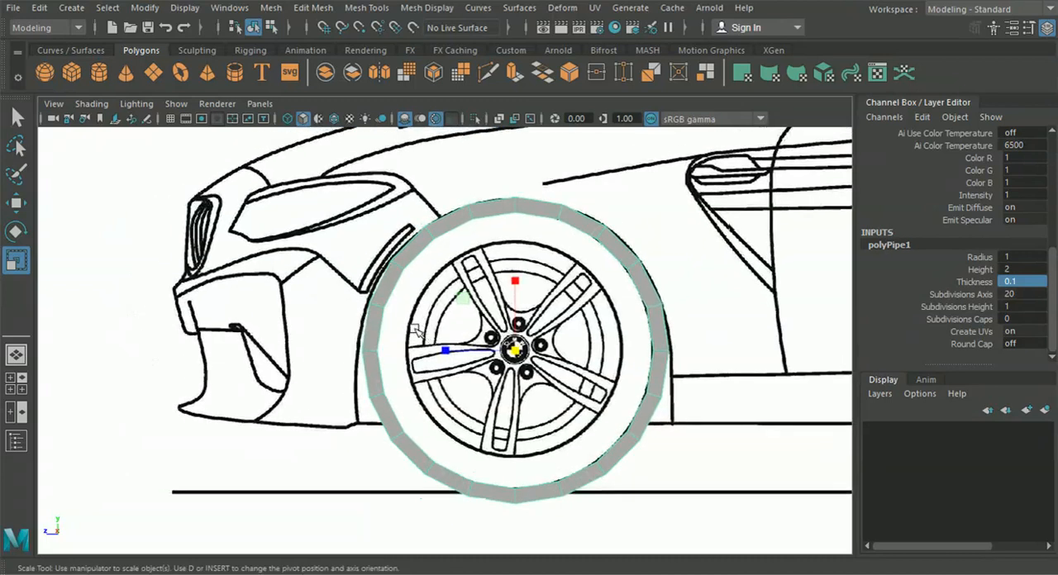
scroll(416, 331, up, 2)
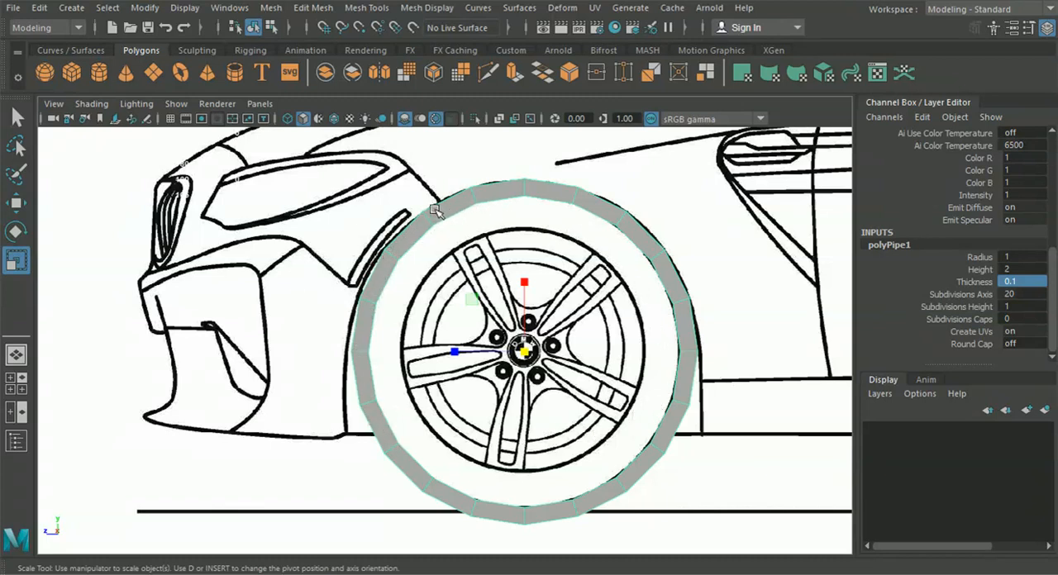
key(e)
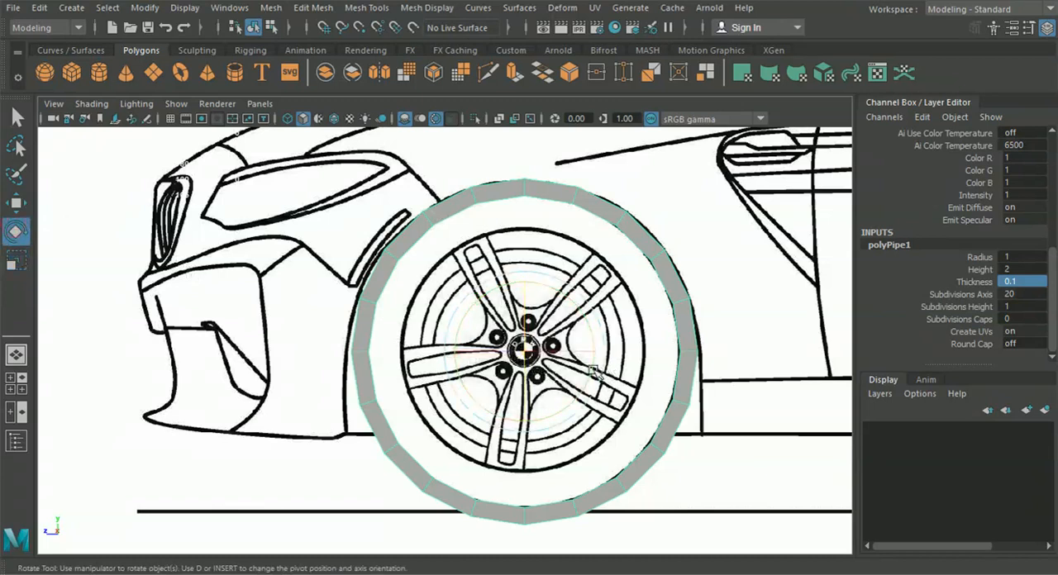
drag(589, 372, 587, 377)
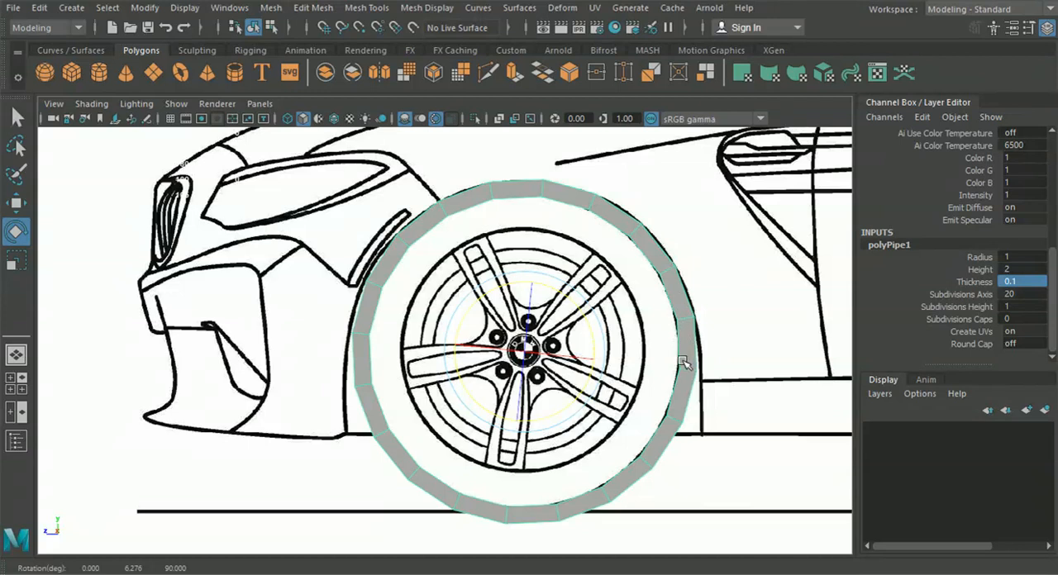
Delete the pipe's lower faces around the bottom of the tyre so only an arch above the car's underside remains
right_drag(373, 425, 373, 158)
alt+middle_drag(504, 398, 463, 347)
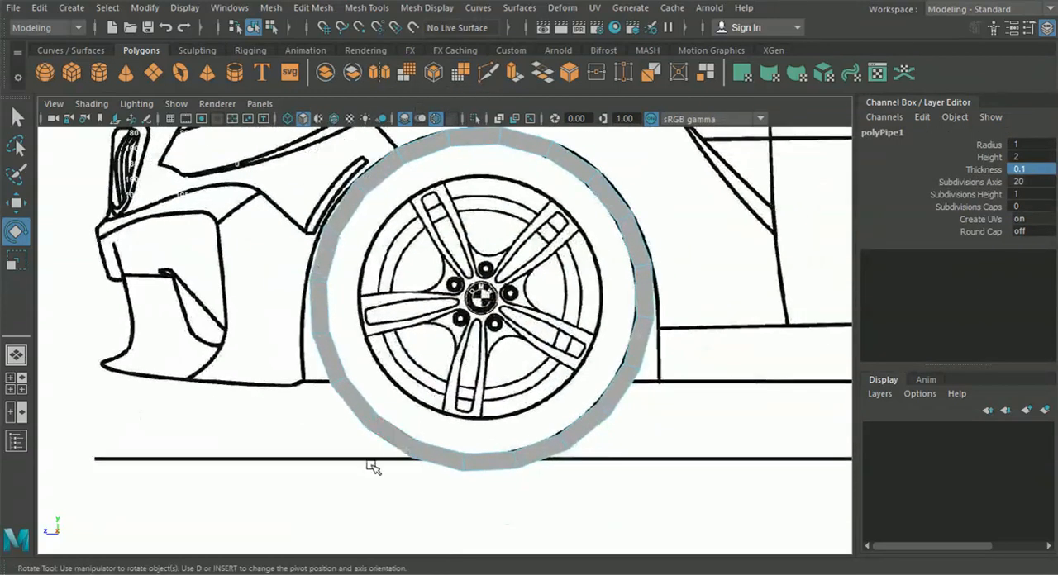
click(642, 392)
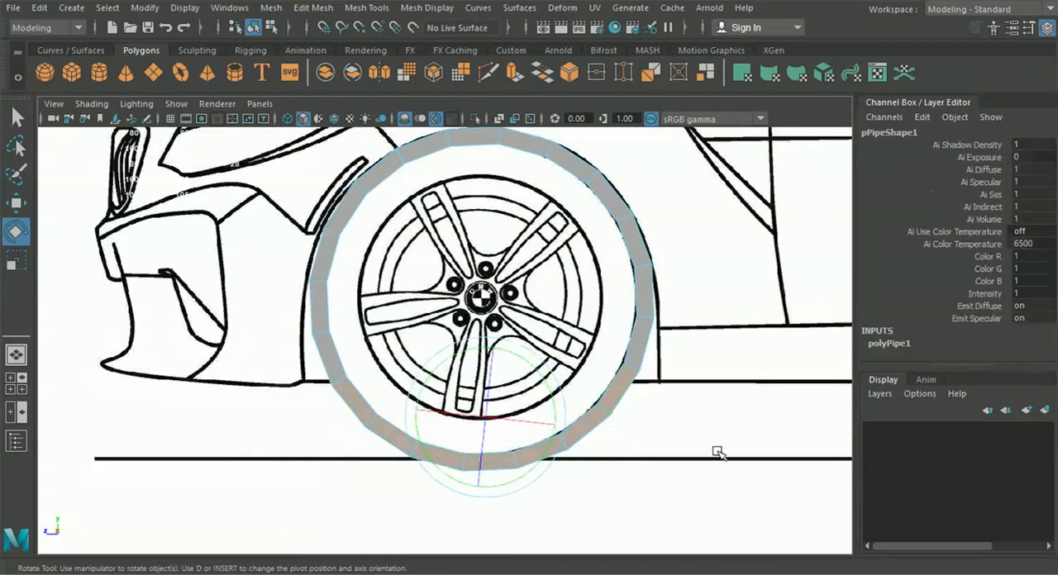
key(Delete)
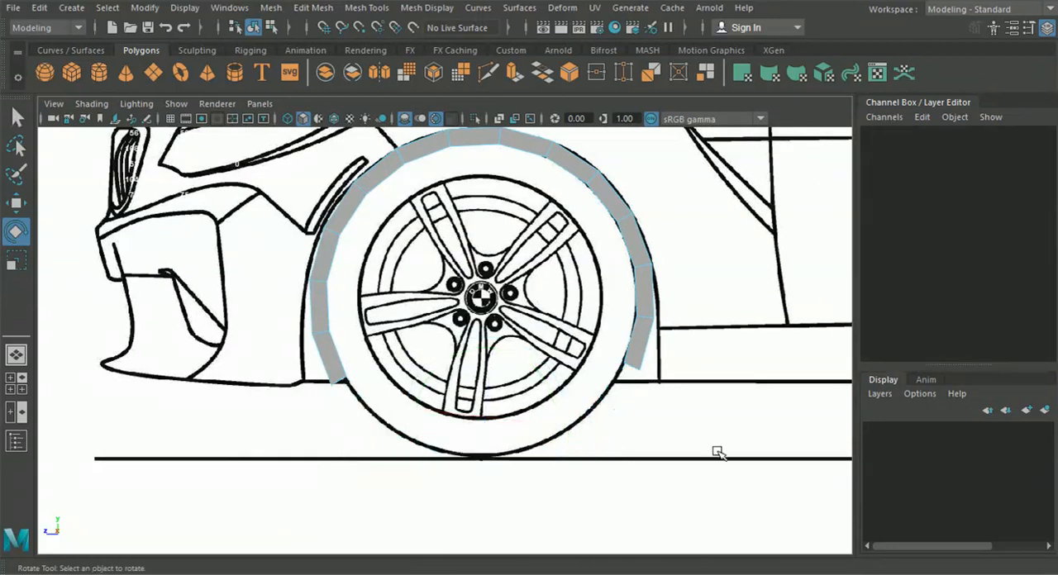
Look over the trimmed pipe in the perspective view and return to the maximized side view
click(16, 355)
alt+drag(354, 345, 405, 318)
click(15, 383)
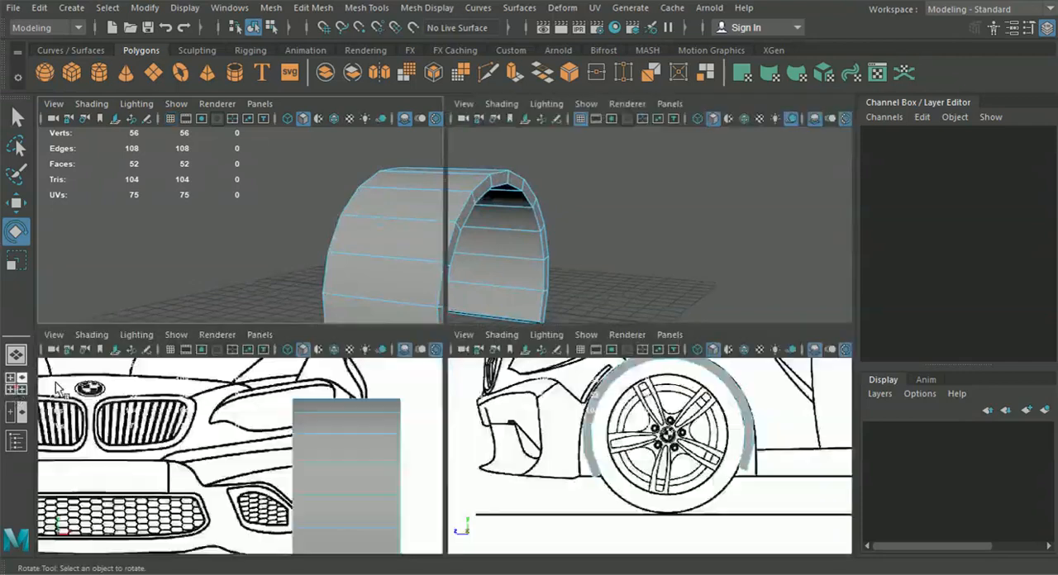
key(space)
Move the vertex pairs above the arch's rear lower end onto the wheel-arch line with the Move tool
right_drag(619, 169, 616, 139)
click(21, 204)
alt+middle_drag(645, 392, 625, 397)
alt+right_drag(609, 380, 653, 368)
alt+middle_drag(654, 369, 342, 371)
alt+right_drag(342, 371, 447, 363)
scroll(448, 363, up, 2)
alt+middle_drag(386, 380, 484, 358)
scroll(408, 356, up, 3)
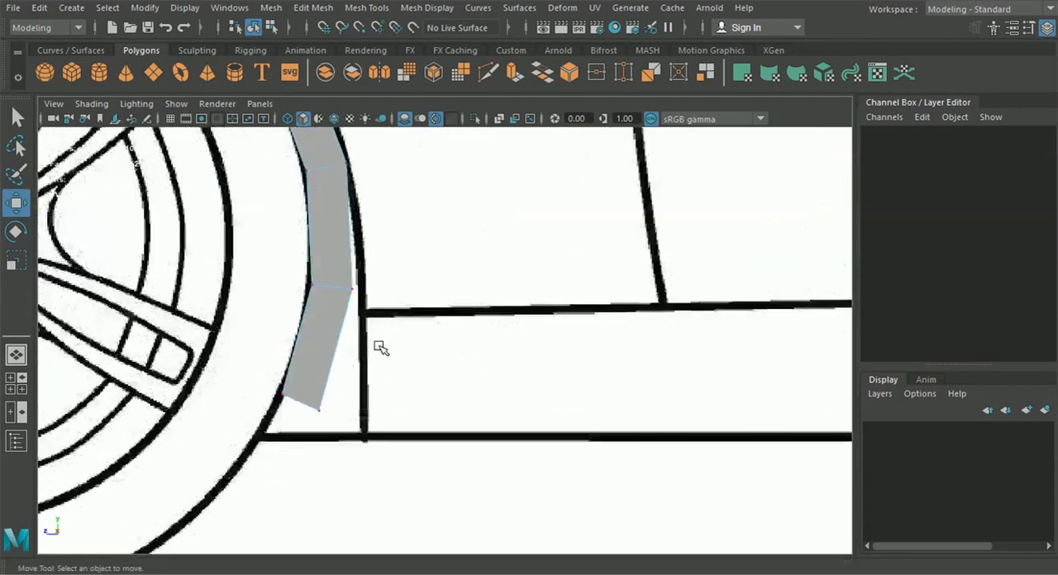
drag(260, 250, 385, 303)
drag(317, 202, 317, 232)
drag(271, 310, 265, 312)
drag(351, 335, 321, 296)
drag(334, 279, 334, 283)
drag(254, 309, 272, 308)
alt+middle_drag(329, 216, 384, 195)
click(326, 224)
Move the rear end's outer vertices to the arch corner and its inner vertices level with them on the sill's bottom line
alt+middle_drag(394, 399, 429, 305)
click(369, 325)
drag(369, 325, 424, 359)
drag(311, 298, 302, 359)
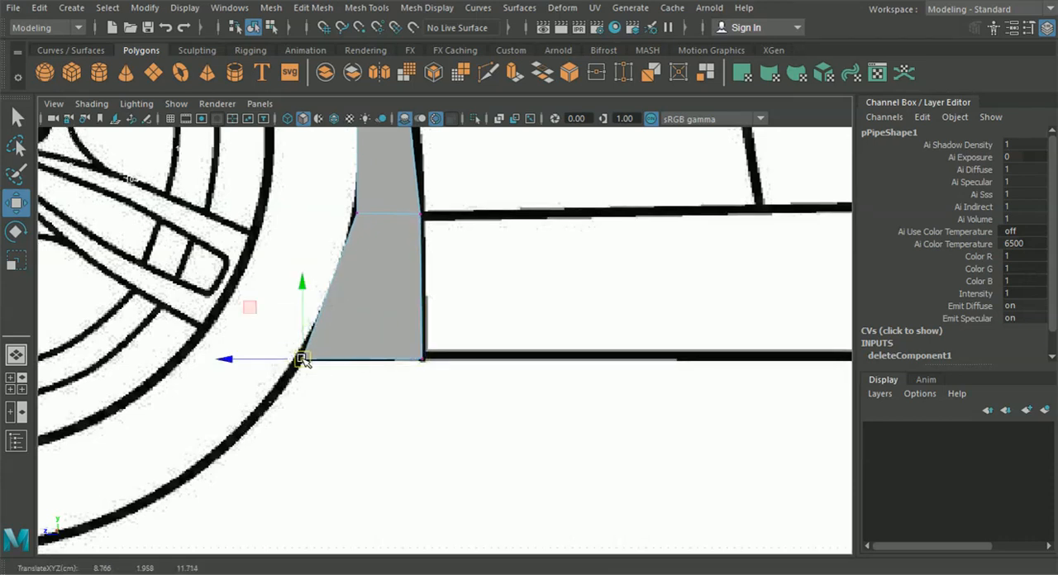
Move the vertex pairs on the arch's upper rear curve onto the fender outline, one pair at about Y 6.31 and Z 12.11
scroll(303, 360, down, 10)
alt+middle_drag(338, 391, 359, 399)
alt+middle_drag(367, 314, 414, 379)
scroll(411, 329, up, 4)
alt+middle_drag(406, 288, 385, 331)
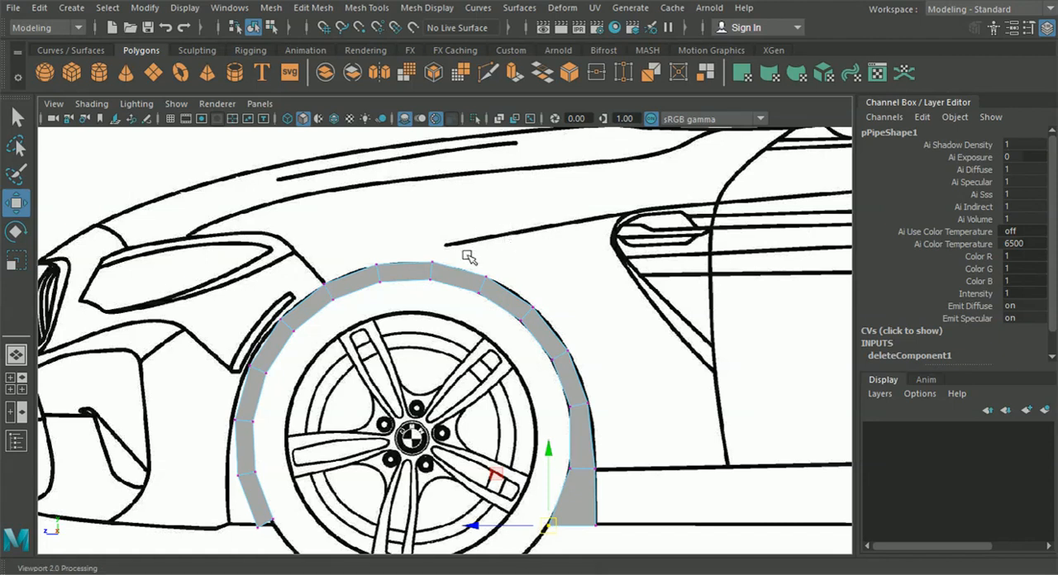
scroll(491, 231, up, 3)
alt+middle_drag(453, 245, 458, 294)
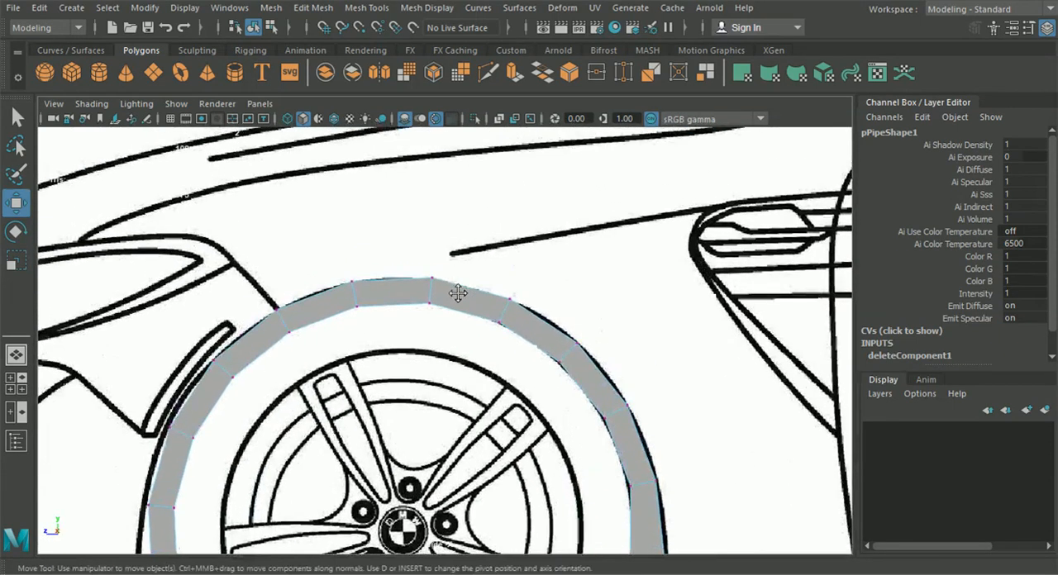
alt+middle_drag(422, 350, 428, 361)
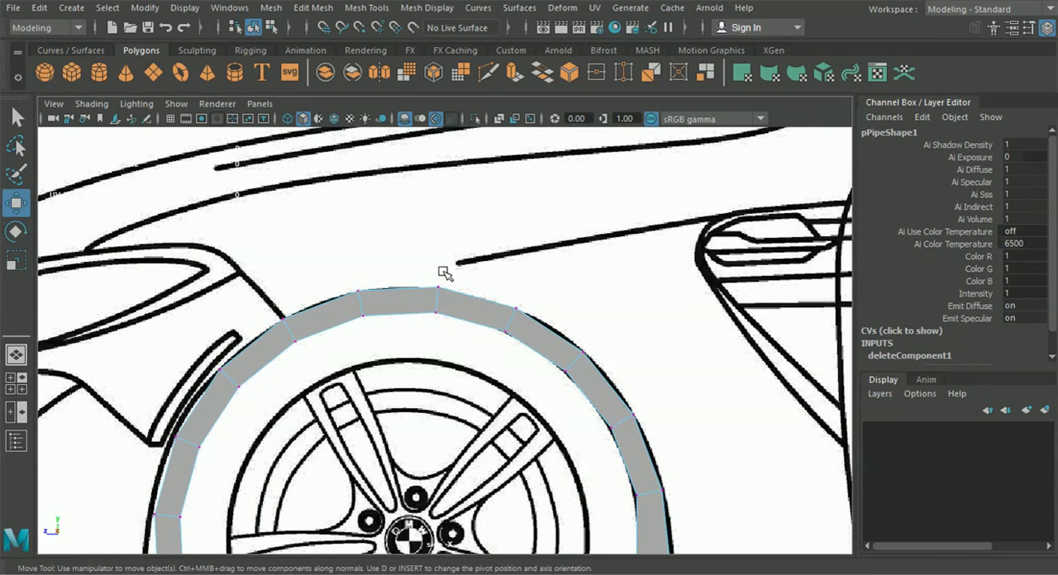
alt+middle_drag(454, 284, 422, 265)
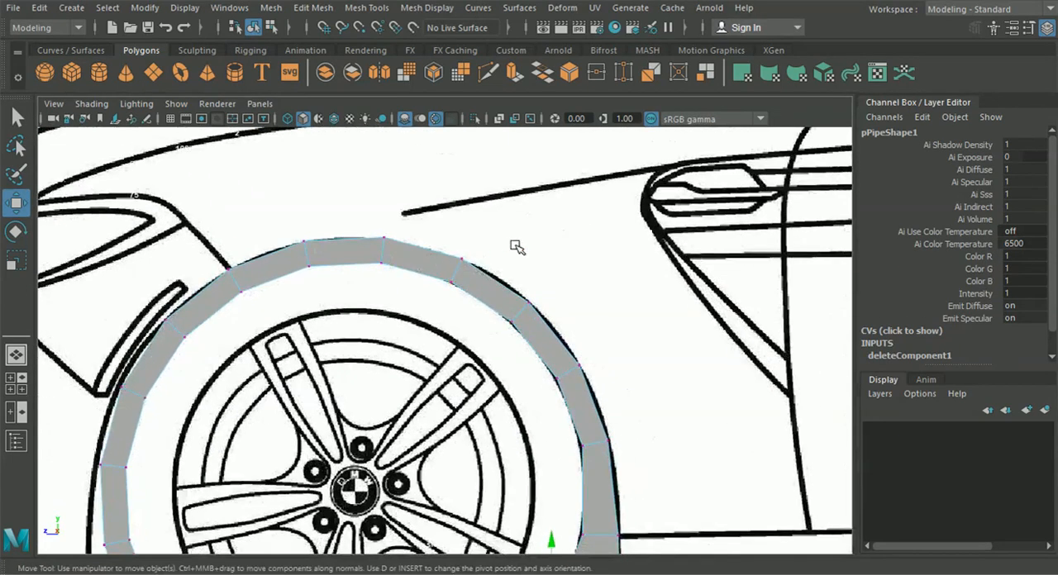
alt+middle_drag(459, 480, 500, 365)
drag(442, 321, 539, 362)
drag(477, 337, 449, 351)
drag(429, 240, 463, 284)
drag(384, 170, 426, 226)
drag(409, 211, 411, 210)
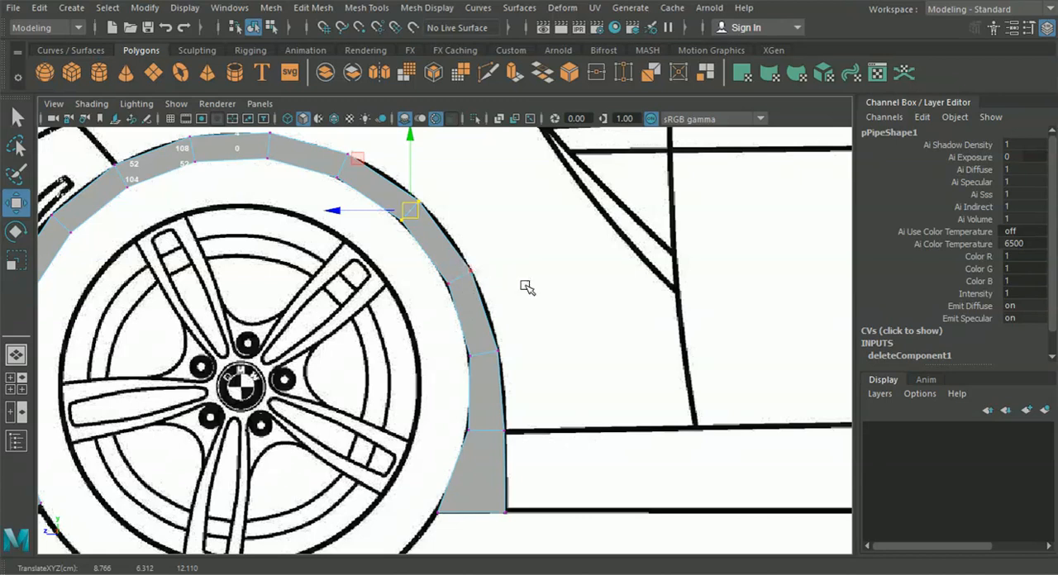
Examine the sill and the rear wheel arch in the side blueprint and return to the front wheel
alt+right_drag(739, 325, 559, 337)
mouse_move(688, 383)
alt+middle_down()
mouse_move(634, 366)
mouse_move(437, 396)
mouse_move(399, 378)
alt+middle_up()
alt+middle_drag(631, 368, 470, 370)
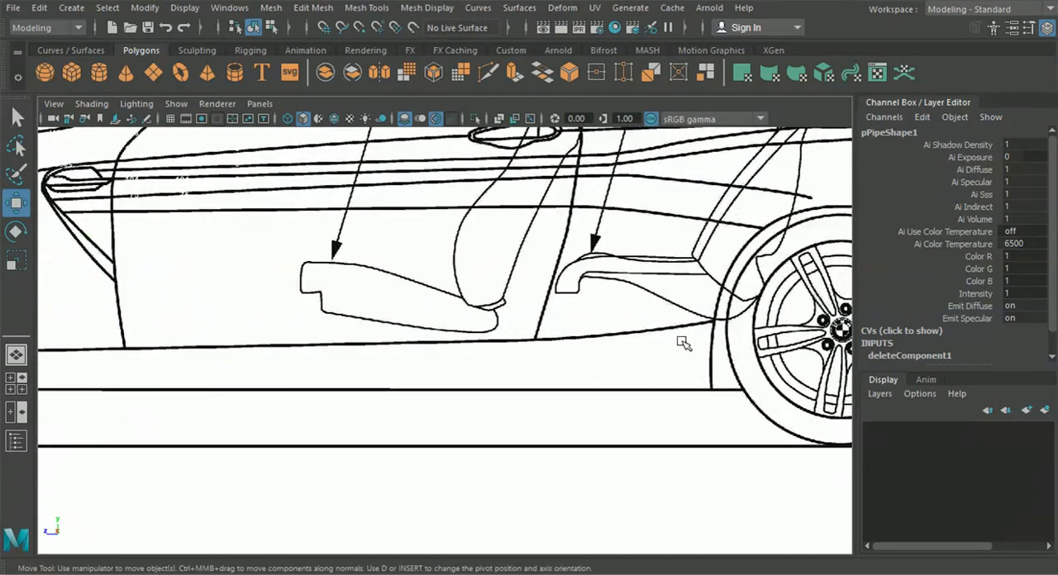
alt+right_drag(686, 348, 489, 339)
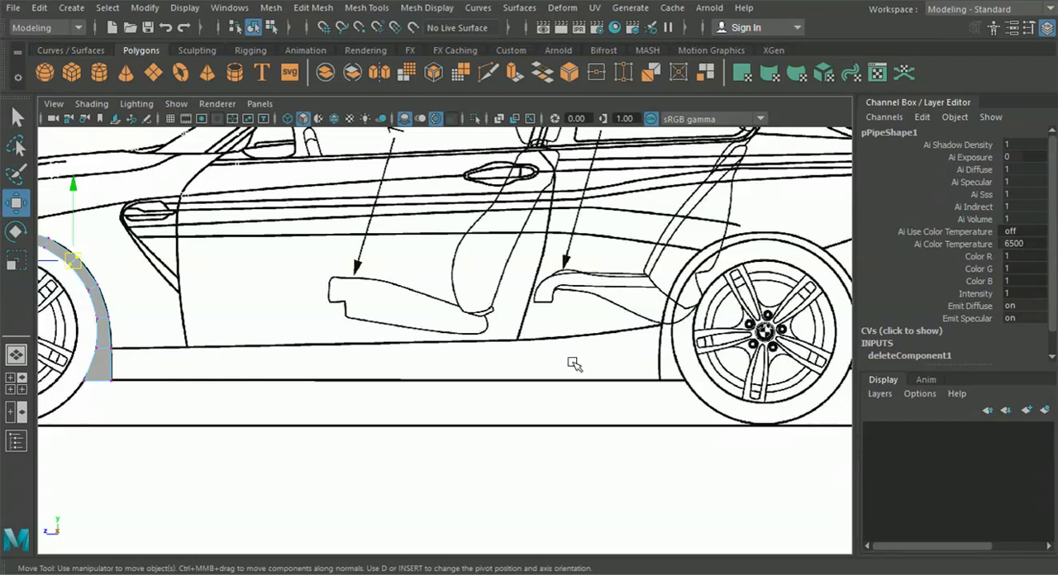
alt+middle_drag(341, 357, 697, 342)
scroll(362, 357, up, 5)
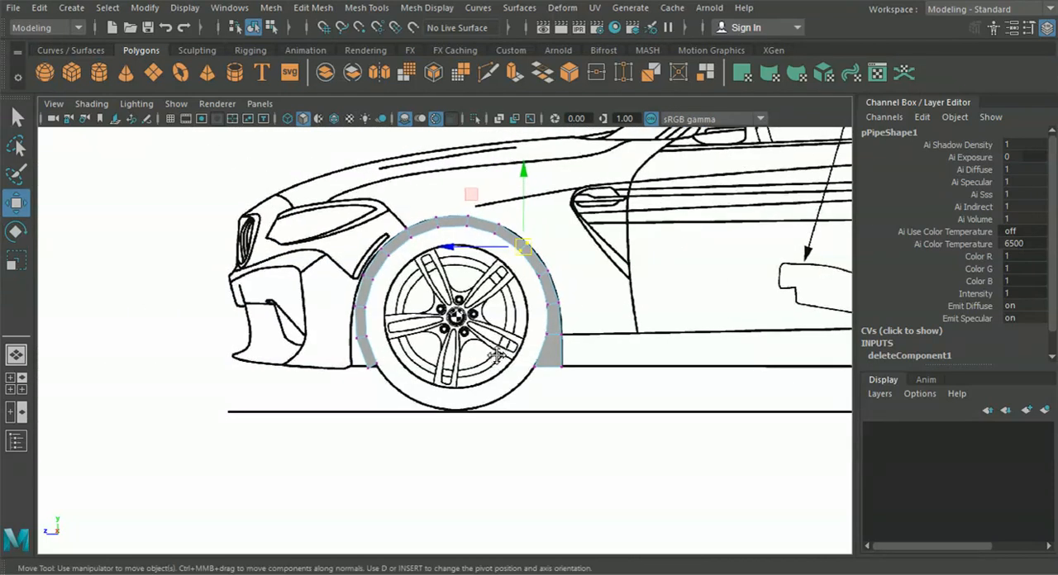
alt+middle_drag(331, 360, 451, 362)
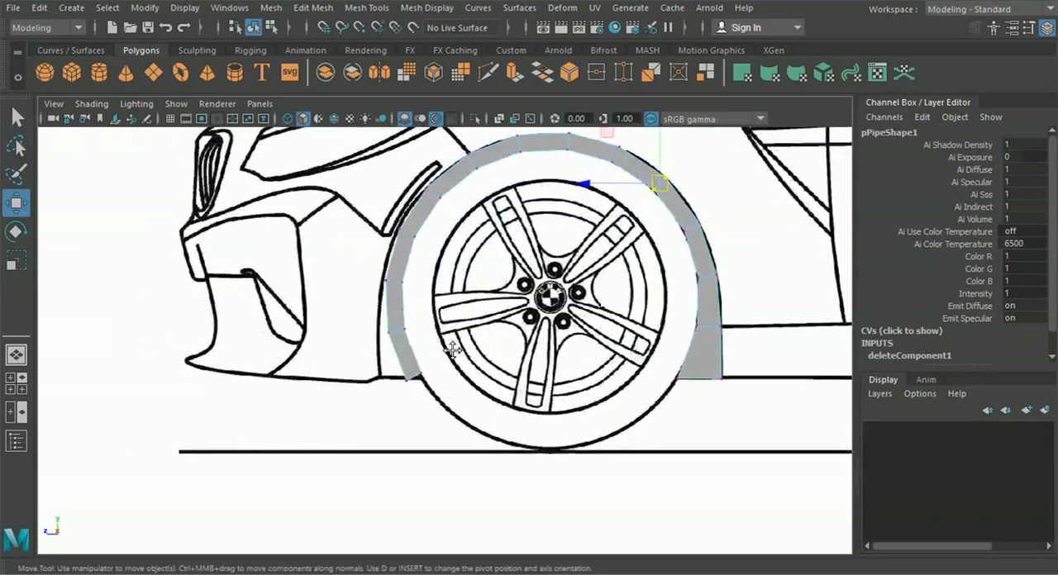
Move the arch's front lower end to the bottom corner behind the front bumper, at about Y 2.01 and Z 18.24
scroll(449, 366, up, 2)
alt+middle_drag(467, 421, 461, 379)
mouse_move(492, 416)
alt+middle_down()
mouse_move(495, 385)
mouse_move(498, 396)
alt+middle_up()
mouse_move(510, 483)
mouse_down()
mouse_move(423, 459)
mouse_move(298, 473)
mouse_move(380, 485)
mouse_up()
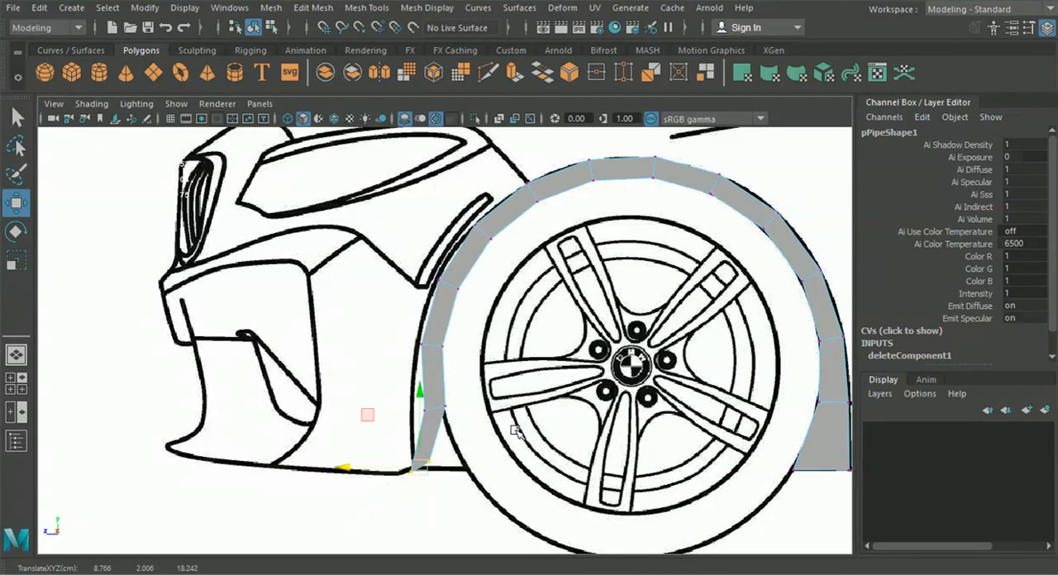
alt+middle_drag(528, 410, 528, 409)
Try to move the vertex pair beside the front bumper vent and undo the change
alt+middle_drag(475, 358, 493, 424)
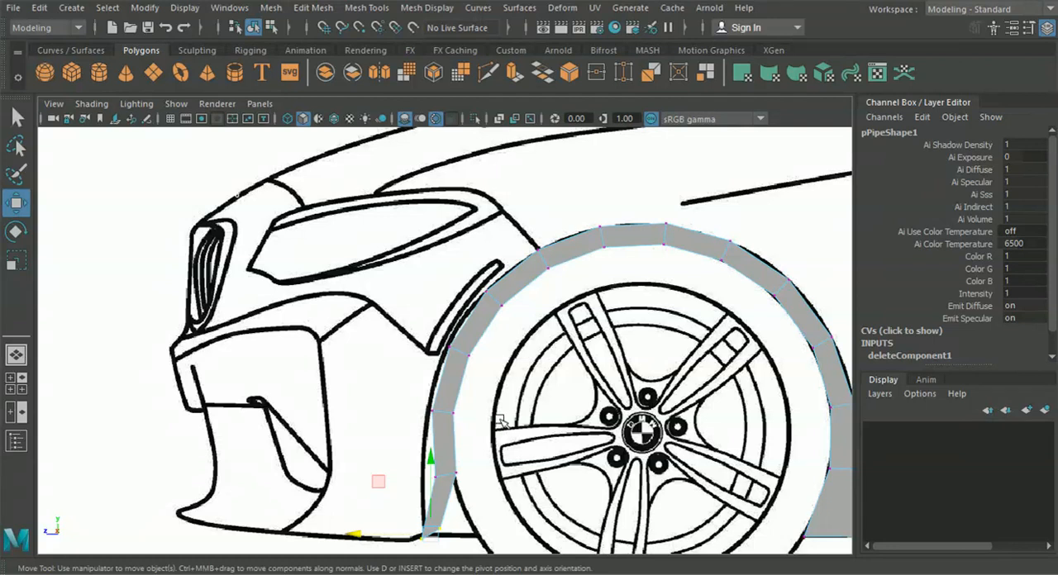
scroll(505, 415, up, 2)
drag(502, 395, 321, 354)
key(ctrl+z)
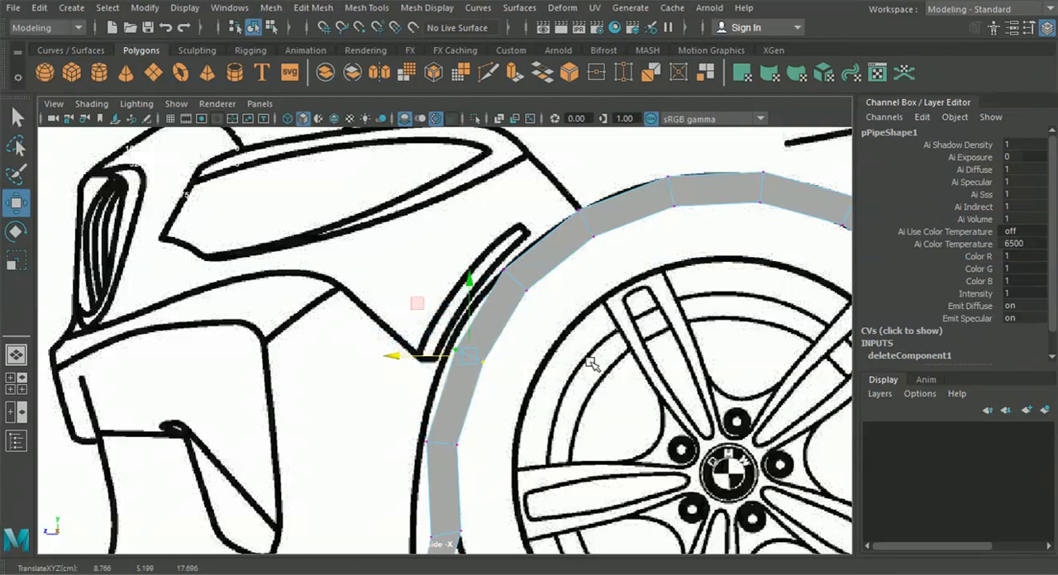
Shift the two lowest rear vertex rows away from the wheel until the inner edge meets the arch line, at about Z 10.26
scroll(537, 368, down, 3)
mouse_move(539, 367)
alt+middle_down()
mouse_move(535, 351)
mouse_move(476, 367)
alt+middle_up()
scroll(529, 372, up, 3)
alt+middle_drag(586, 380, 503, 324)
drag(616, 470, 506, 359)
drag(473, 407, 513, 410)
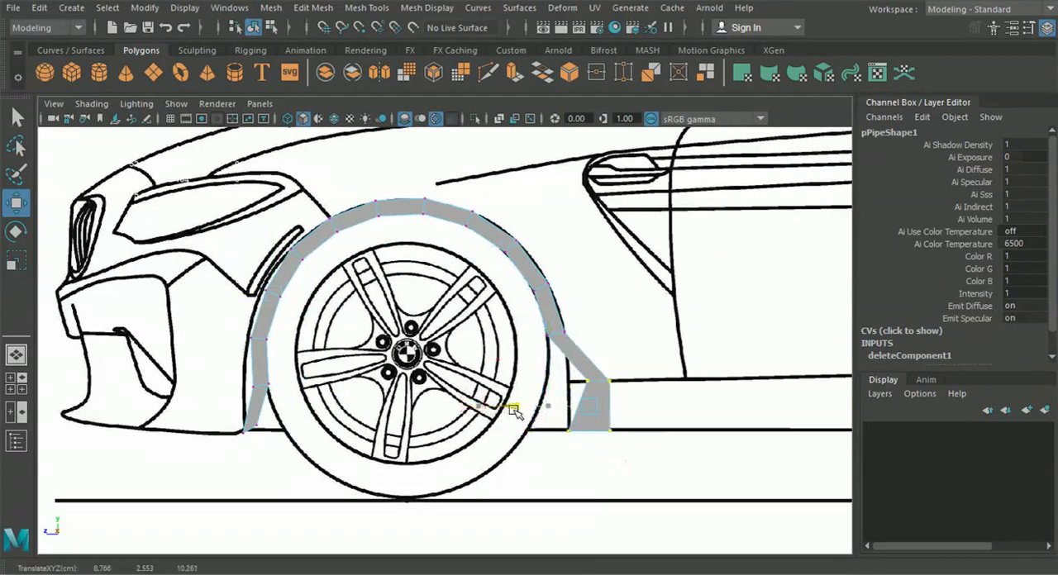
Move the vertex pairs along the arch's rear curve outward so their inner edge follows the outline, one at about Y 6.54 and Z 11.82
drag(580, 268, 520, 349)
drag(545, 306, 564, 302)
alt+middle_drag(544, 304, 543, 372)
scroll(543, 373, up, 4)
drag(535, 281, 574, 283)
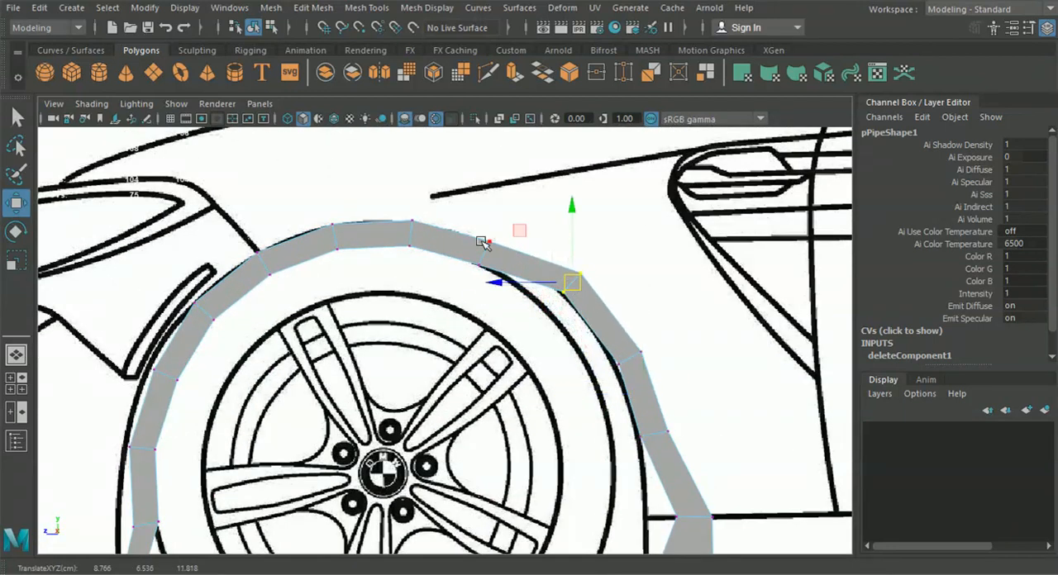
Raise the vertex pairs across the arch's top so their inner edge follows the outline, the foremost at about Y 7.50 and Z 15.37
drag(574, 285, 498, 233)
drag(424, 210, 411, 181)
drag(287, 190, 397, 299)
drag(336, 236, 326, 215)
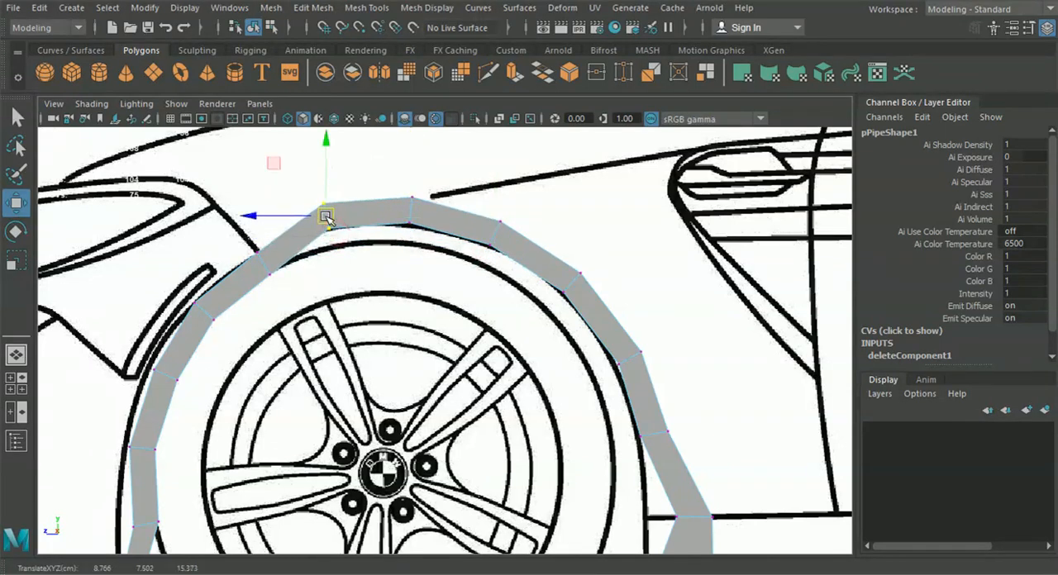
Move the vertex pairs on the arch's upper front curve outward until their inner edge follows the wheel-arch outline
alt+middle_drag(328, 276, 497, 296)
scroll(489, 299, up, 2)
drag(453, 304, 382, 216)
drag(436, 263, 425, 238)
alt+middle_drag(389, 347, 476, 304)
drag(479, 337, 399, 258)
drag(430, 291, 399, 278)
alt+middle_drag(431, 363, 522, 269)
drag(482, 342, 383, 265)
drag(463, 295, 419, 294)
Move the lower front vertex rows forward onto the arch line, placing the end row at about Y 1.93 and Z 18.48
alt+middle_drag(454, 372, 486, 245)
drag(539, 318, 379, 273)
drag(378, 329, 512, 405)
drag(416, 381, 358, 385)
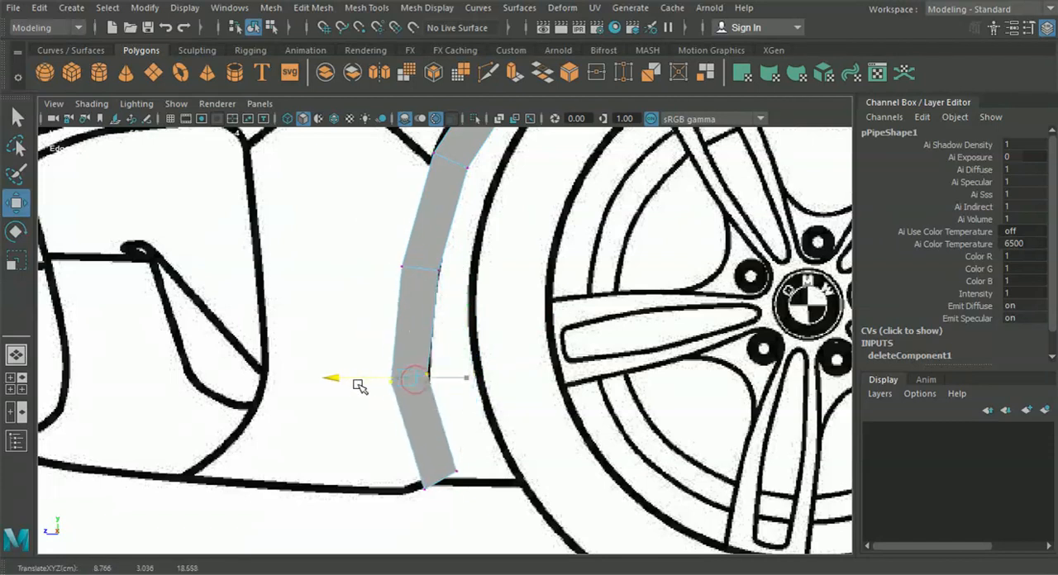
alt+middle_drag(384, 459, 366, 342)
drag(372, 336, 478, 410)
drag(418, 365, 397, 372)
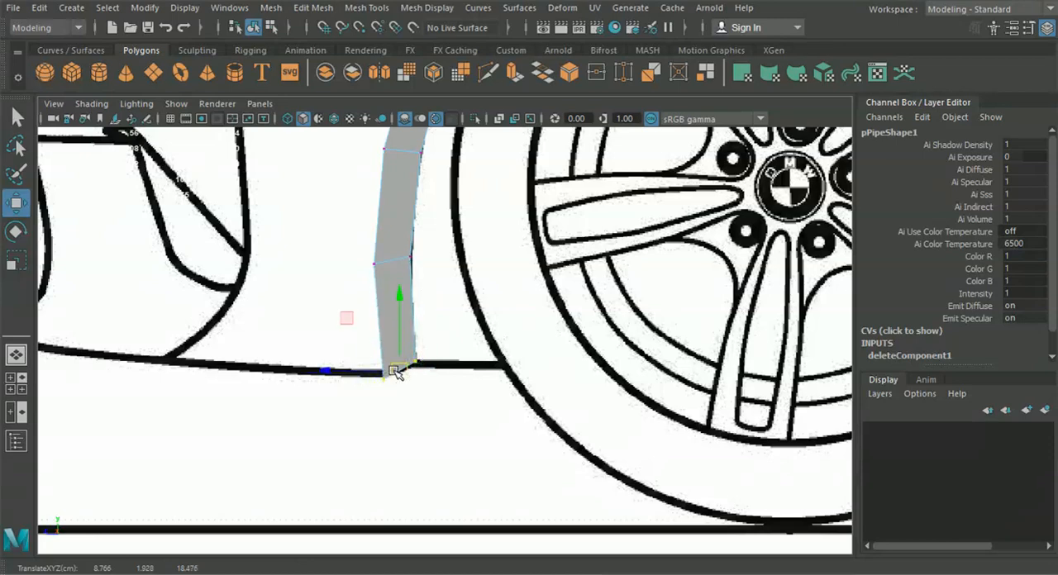
Fine-tune the vertex pairs up the front side of the arch so the inner edge matches the blueprint outline
scroll(485, 406, down, 5)
scroll(406, 361, up, 5)
drag(389, 357, 293, 296)
drag(334, 331, 330, 327)
alt+middle_drag(379, 273, 386, 283)
drag(337, 338, 339, 338)
alt+middle_drag(404, 298, 397, 345)
drag(441, 331, 343, 237)
drag(397, 287, 395, 284)
drag(468, 166, 524, 245)
drag(494, 204, 485, 198)
alt+middle_drag(537, 228, 445, 317)
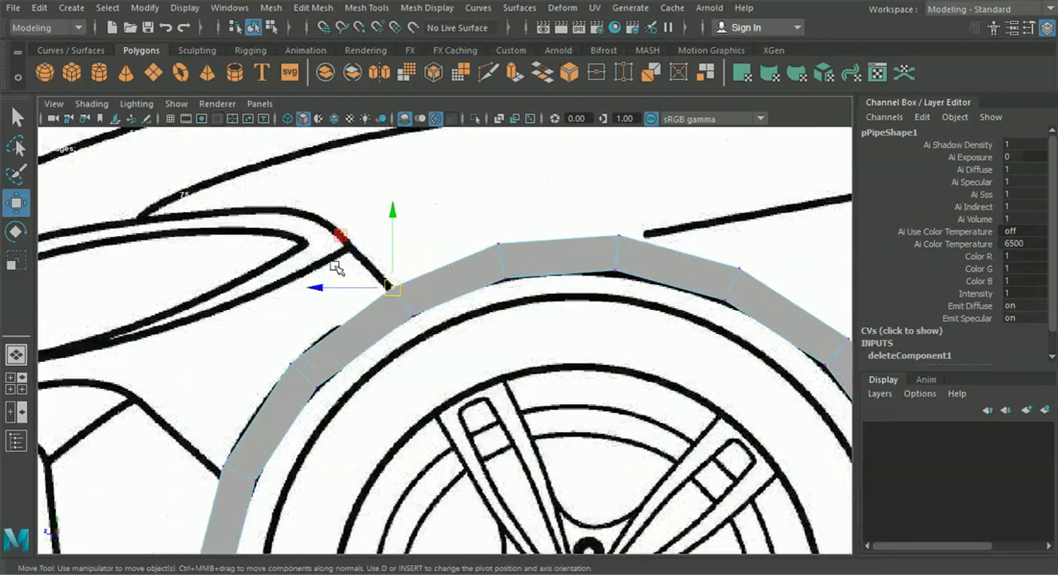
Align the arch's vertex pair with the end of the headlight seam line, at about Y 7.07 and Z 16.41
alt+middle_drag(335, 268, 340, 276)
scroll(335, 229, up, 2)
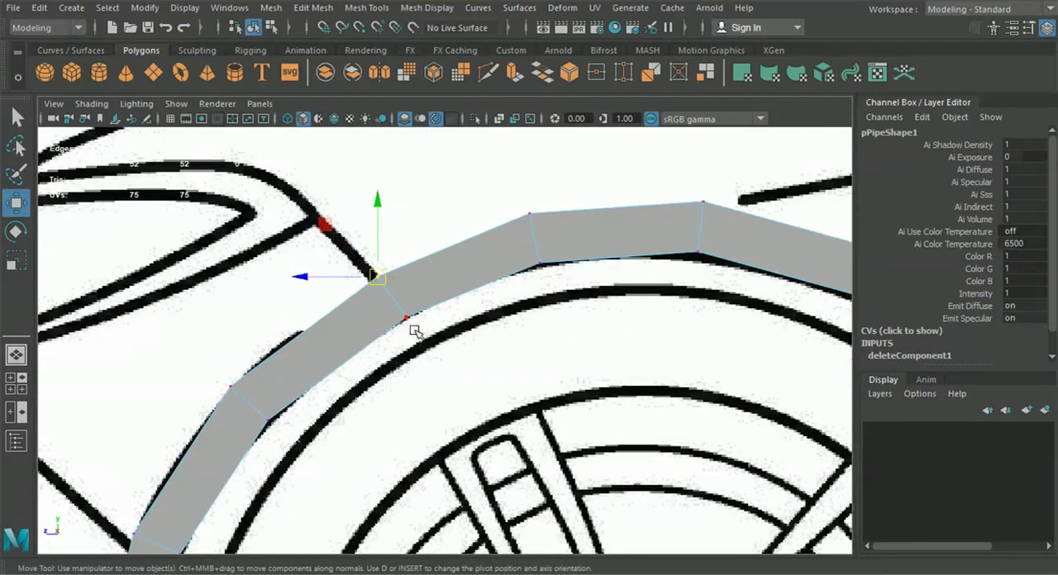
scroll(416, 331, up, 2)
alt+middle_drag(419, 332, 444, 345)
drag(465, 370, 366, 251)
mouse_move(405, 302)
mouse_down()
mouse_move(397, 309)
mouse_move(407, 302)
mouse_up()
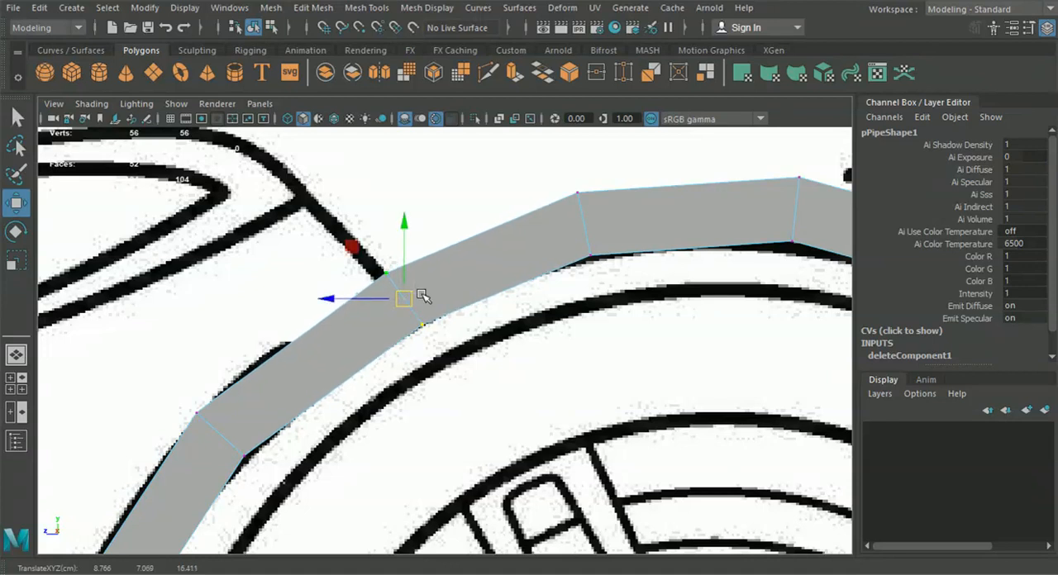
alt+middle_drag(420, 296, 443, 307)
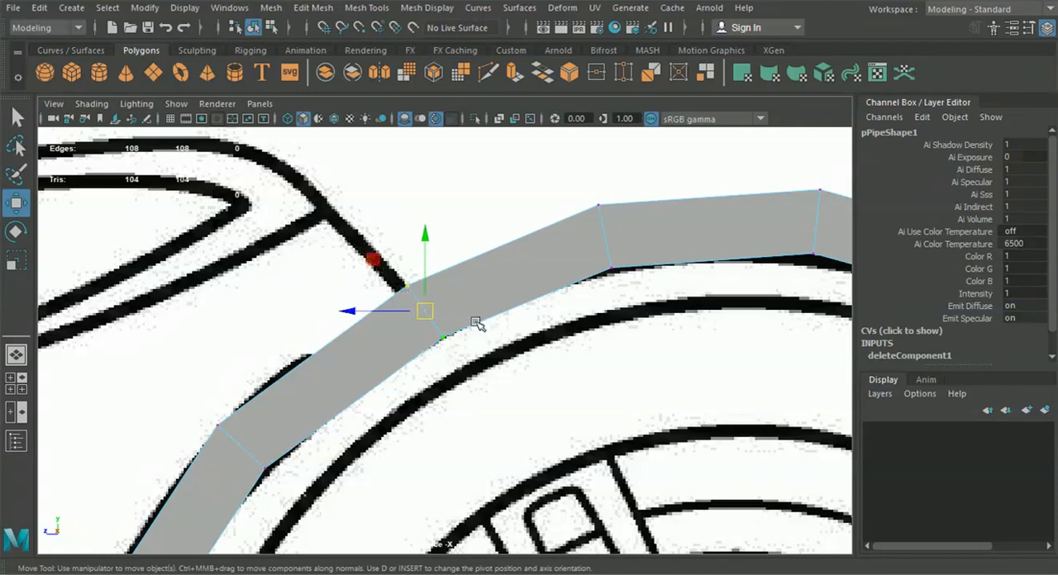
Lower the vertex pairs at the arch's top closer to the outline, the rear one at about Y 7.20 and Z 12.90
alt+middle_drag(554, 302, 425, 337)
drag(731, 306, 732, 306)
drag(686, 223, 686, 230)
alt+middle_drag(829, 333, 468, 218)
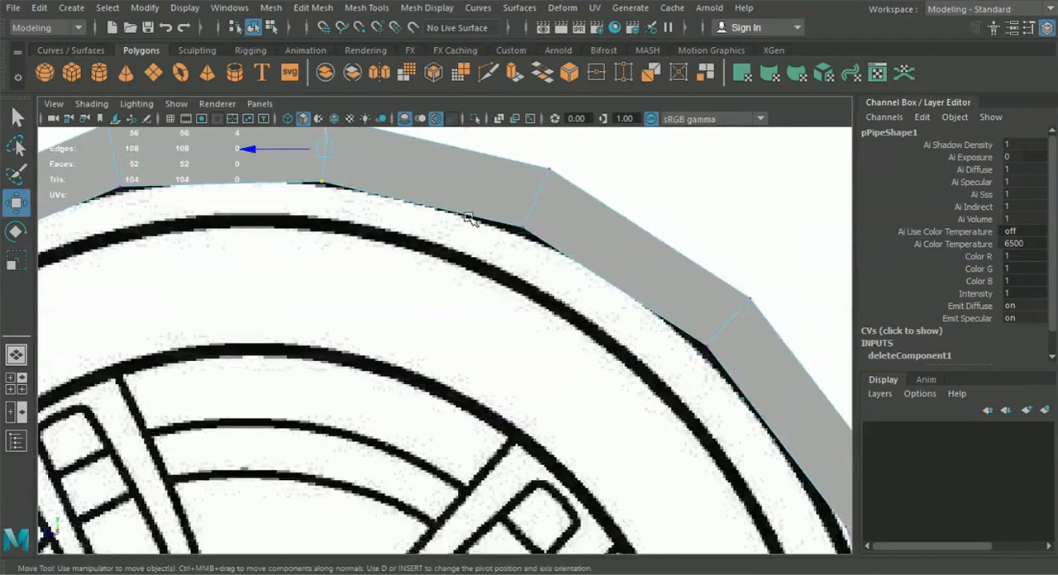
drag(644, 279, 644, 280)
drag(536, 198, 541, 207)
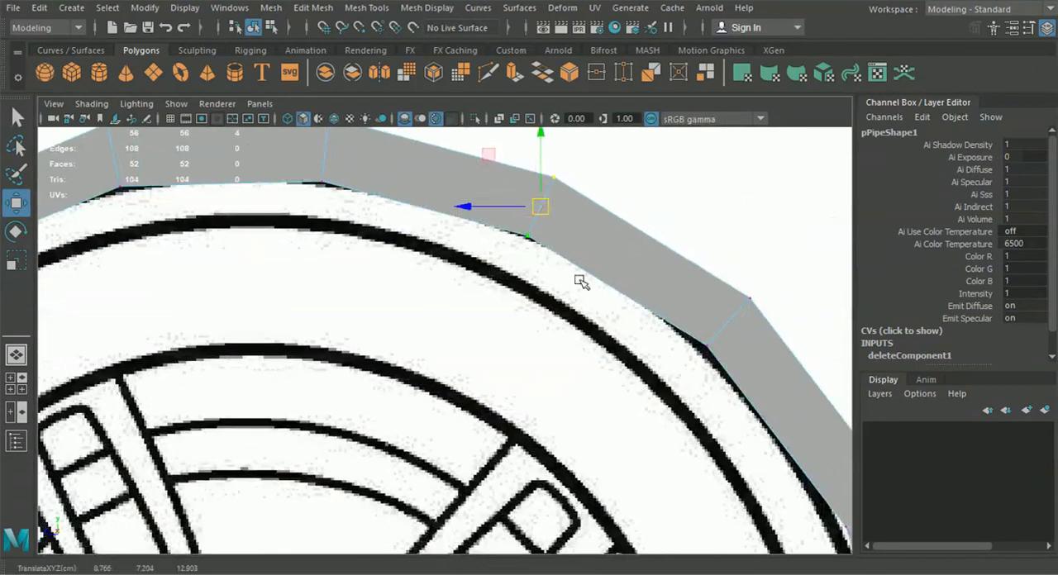
Nudge the vertex pairs down the arch's rear curve inward onto the outline, the uppermost at about Y 6.51 and Z 11.85
alt+middle_drag(685, 281, 557, 232)
drag(557, 231, 591, 284)
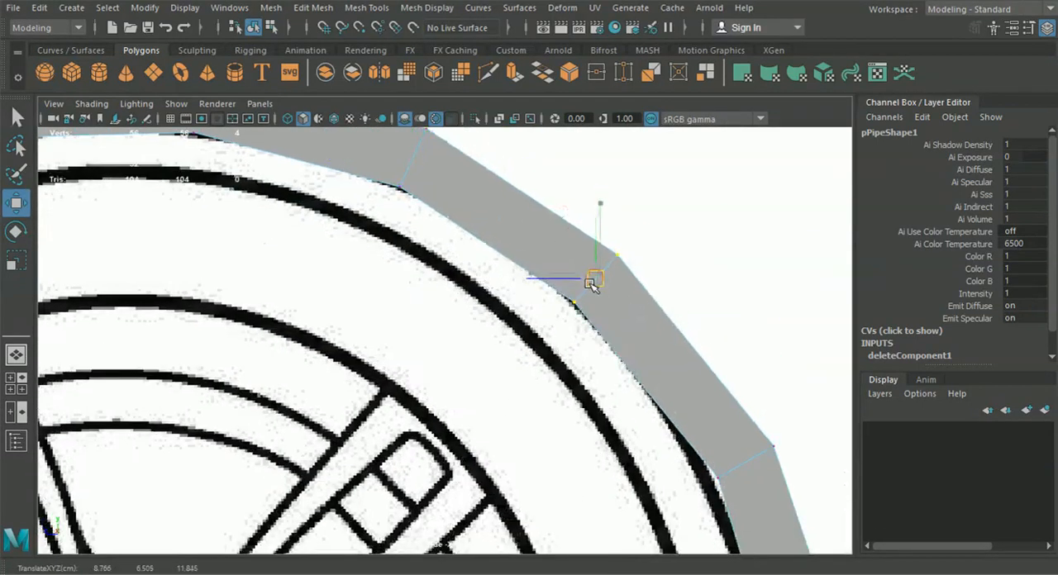
alt+middle_drag(590, 377, 517, 310)
drag(647, 298, 739, 402)
drag(673, 364, 656, 369)
alt+middle_drag(658, 461, 469, 135)
drag(604, 271, 605, 273)
drag(502, 228, 491, 228)
Align the two lowest rear vertex rows with the vertical arch line and narrow the bottom end to an even strip width
alt+middle_drag(621, 456, 540, 326)
drag(464, 253, 638, 339)
drag(503, 304, 419, 321)
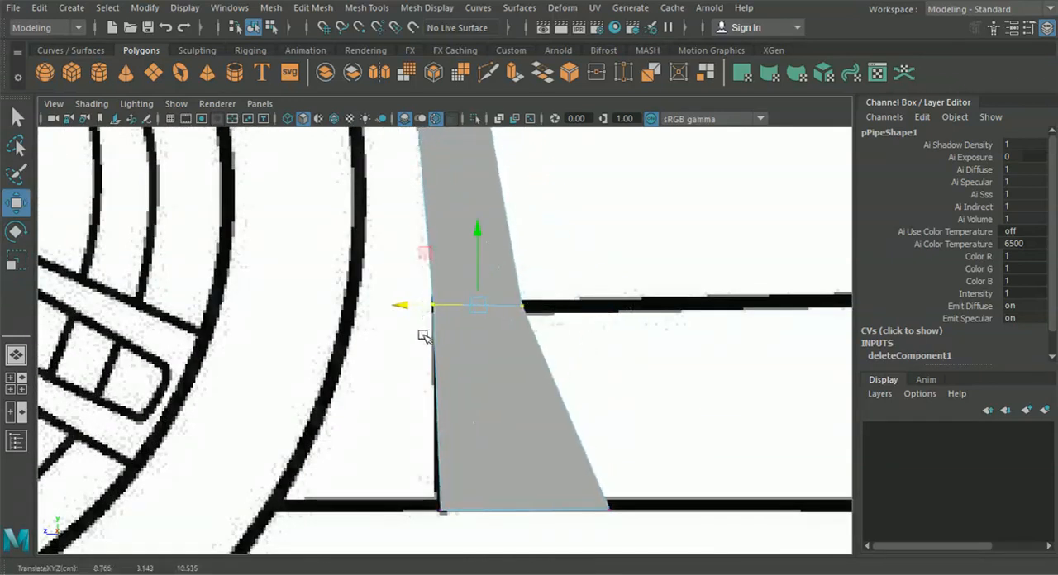
alt+middle_drag(429, 475, 387, 366)
drag(639, 447, 640, 448)
drag(414, 403, 406, 404)
drag(626, 456, 422, 417)
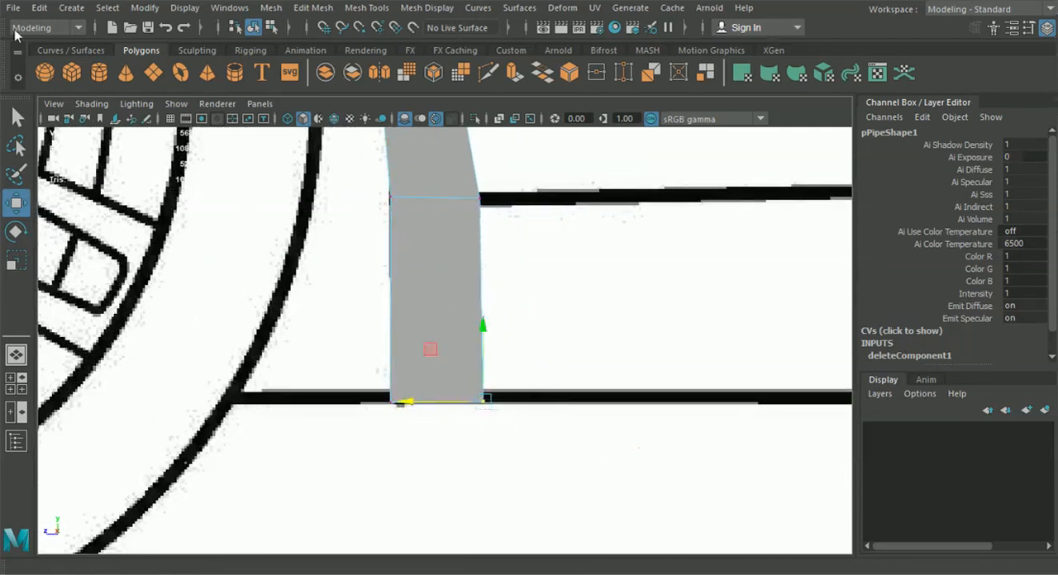
Examine the car's reference photo in the Photos app and return to the Maya side view
drag(15, 33, 406, 15)
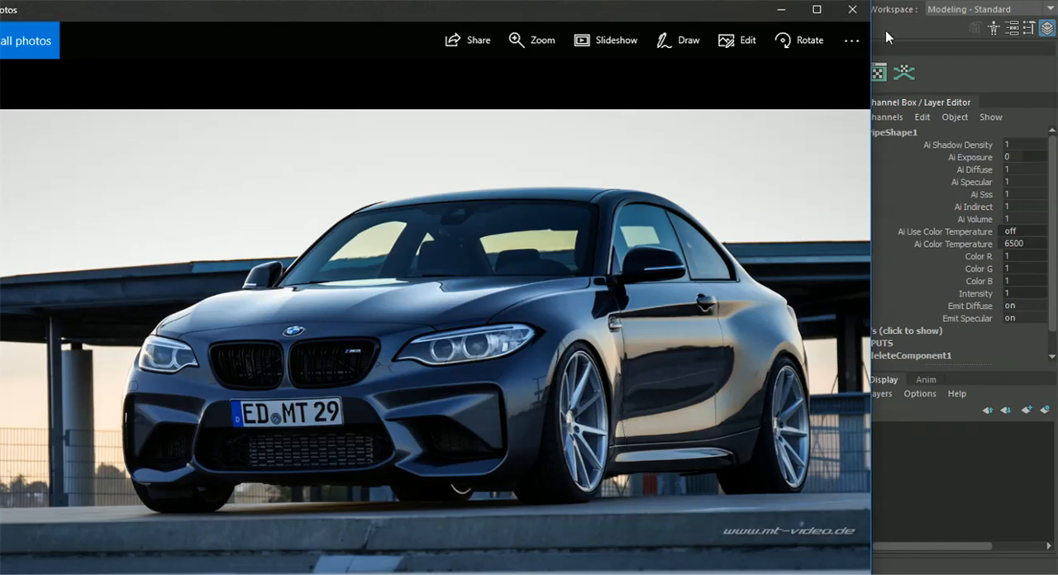
drag(673, 11, 0, 207)
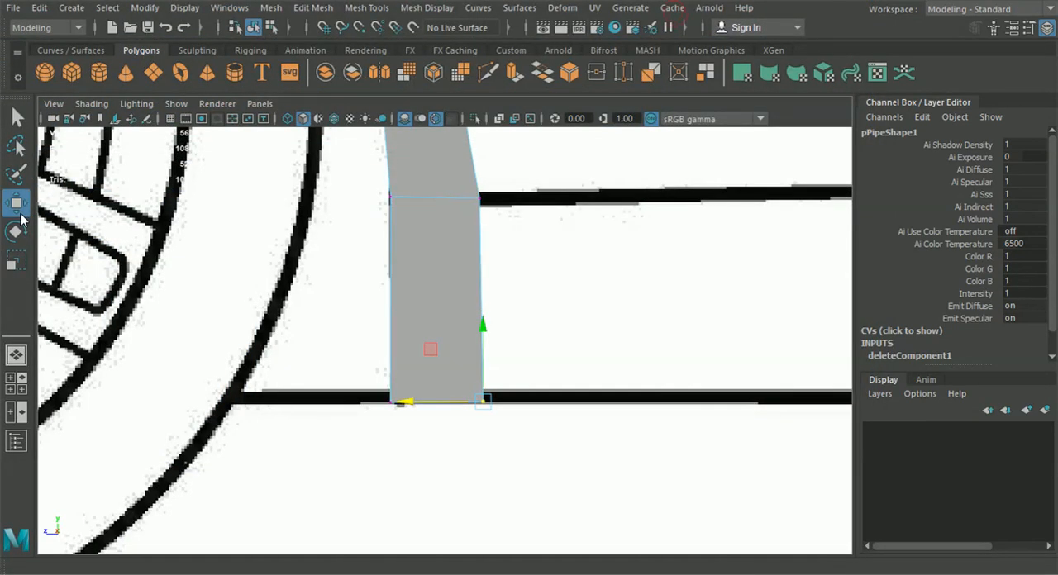
Move the outer vertices of the two lowest rear rows inward to narrow the arch strip evenly toward its end
click(461, 200)
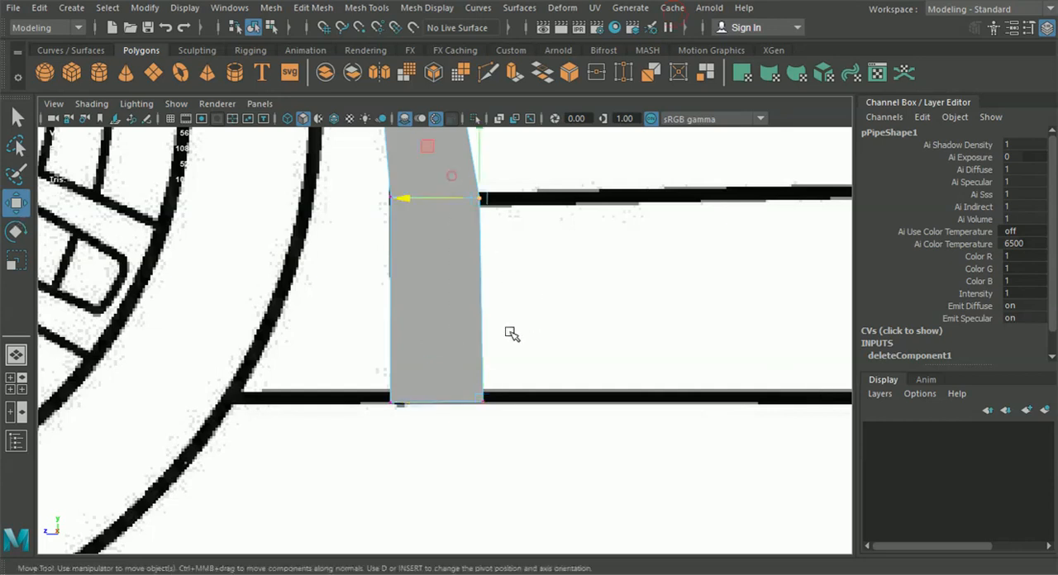
drag(398, 208, 390, 197)
click(468, 414)
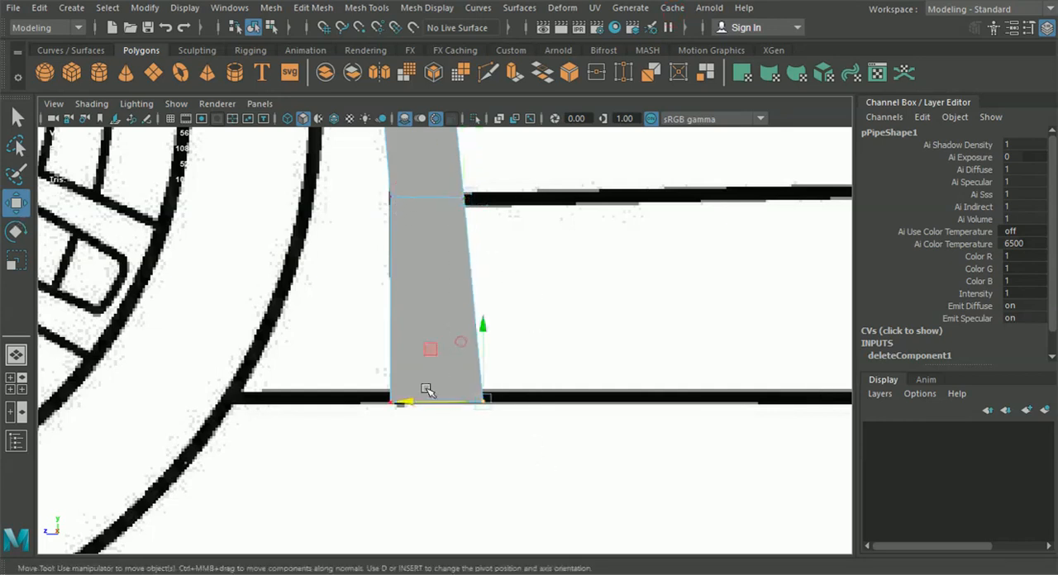
drag(418, 401, 407, 403)
Adjust the height of the vertex pair just forward of the arch's top to about Y 7.49
scroll(405, 399, down, 5)
alt+middle_drag(394, 340, 542, 436)
alt+middle_drag(325, 205, 371, 238)
scroll(397, 255, up, 3)
drag(416, 179, 463, 241)
alt+middle_drag(436, 136, 430, 196)
scroll(430, 195, up, 2)
drag(424, 179, 425, 179)
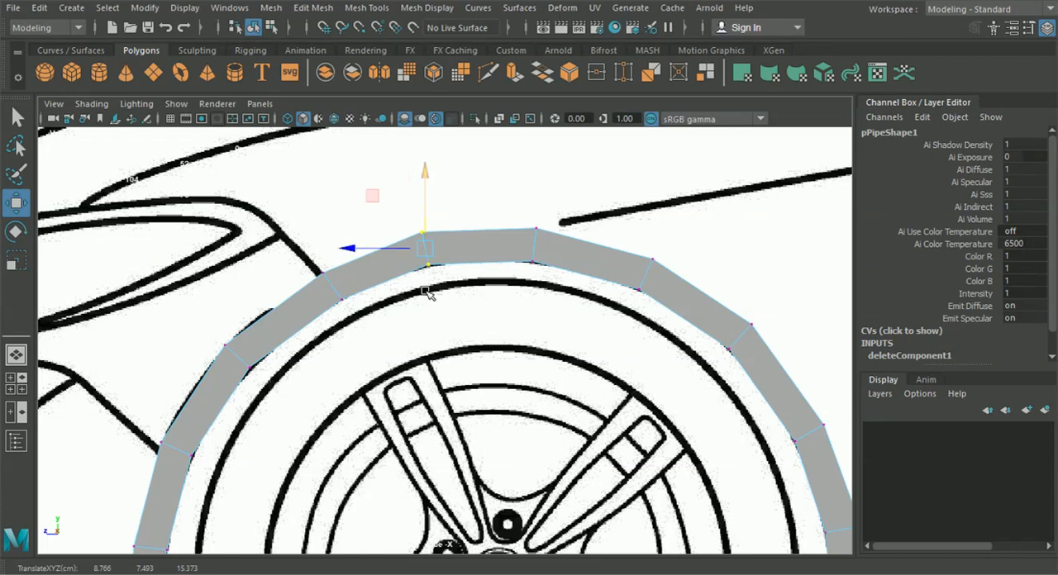
Fit the outer vertices at the arch's lower front end to the bumper's bottom line, at about Y 1.88
scroll(424, 203, down, 7)
alt+middle_drag(513, 292, 603, 279)
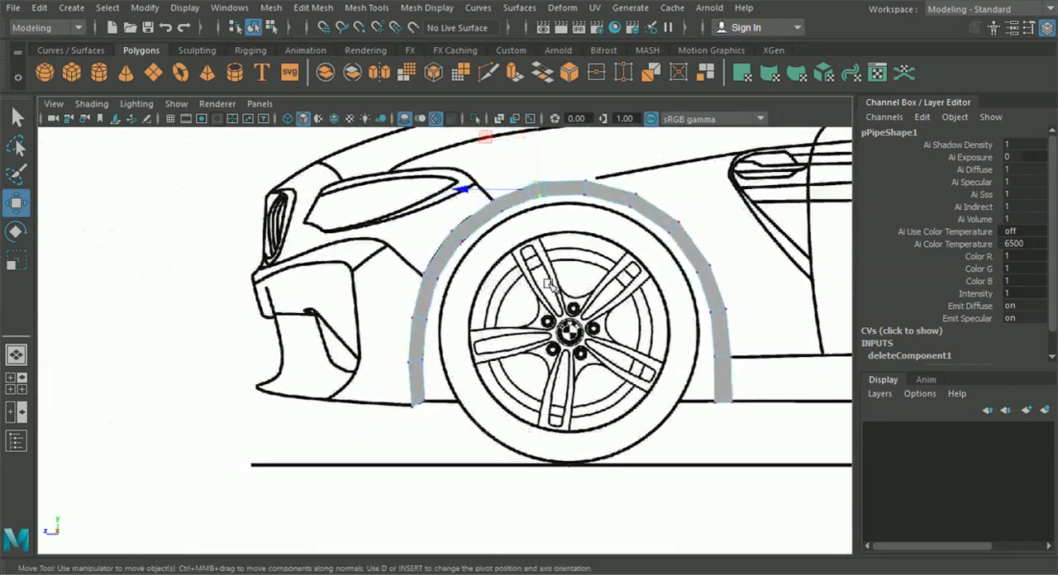
scroll(467, 292, up, 5)
drag(452, 300, 451, 303)
drag(374, 361, 417, 417)
drag(410, 334, 410, 329)
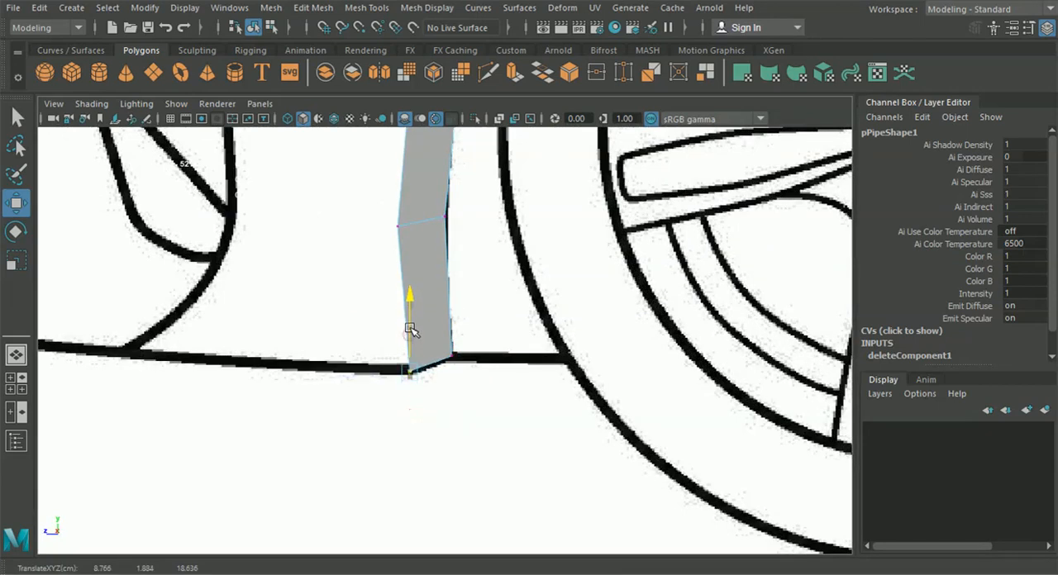
Switch to the enlarged front view and turn on X-Ray shading to see the blueprint through the arch
click(18, 354)
alt+drag(508, 361, 538, 349)
click(15, 383)
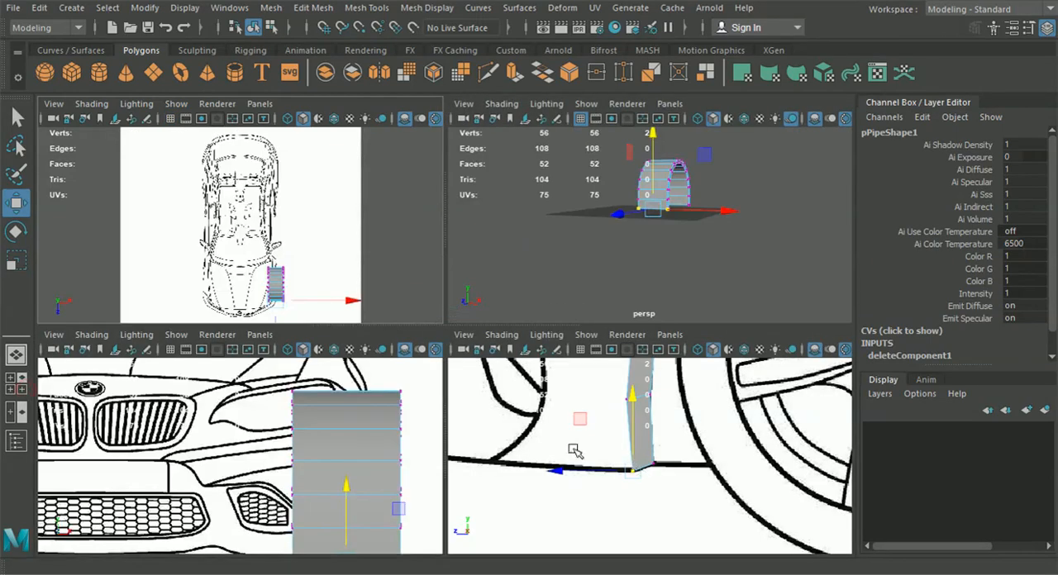
key(space)
scroll(423, 451, down, 4)
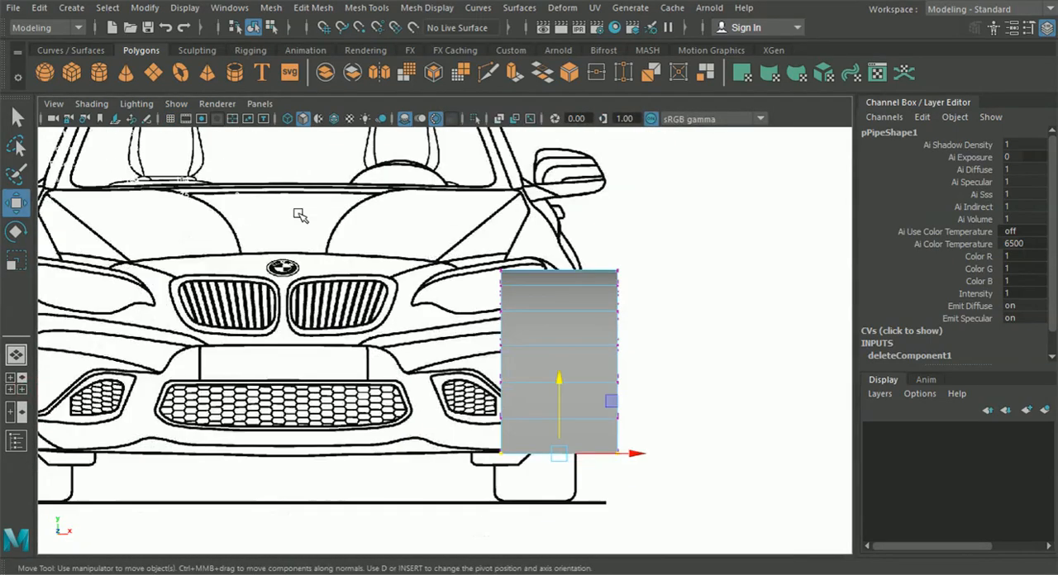
click(91, 103)
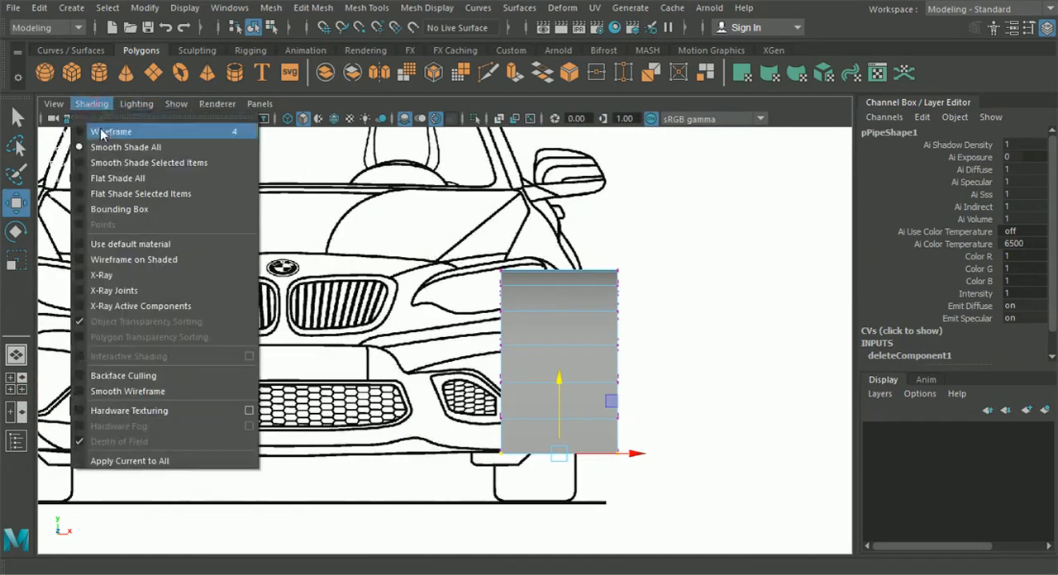
click(142, 274)
alt+middle_drag(467, 374, 426, 344)
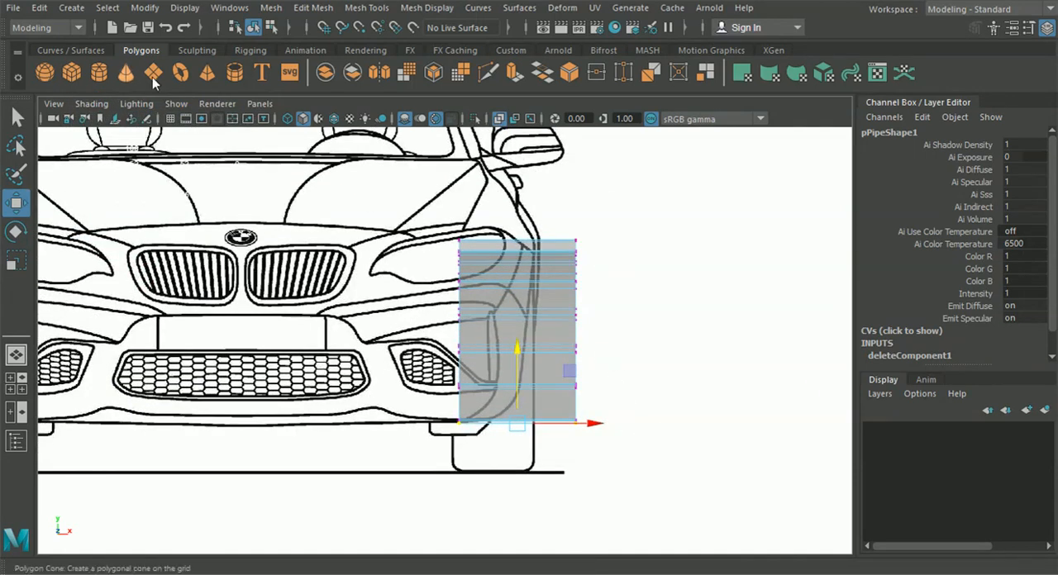
Select all vertices on the arch's outer side and move them inward to the fender outline at about X 9.33
drag(704, 472, 539, 204)
alt+right_drag(541, 204, 665, 326)
drag(734, 325, 664, 331)
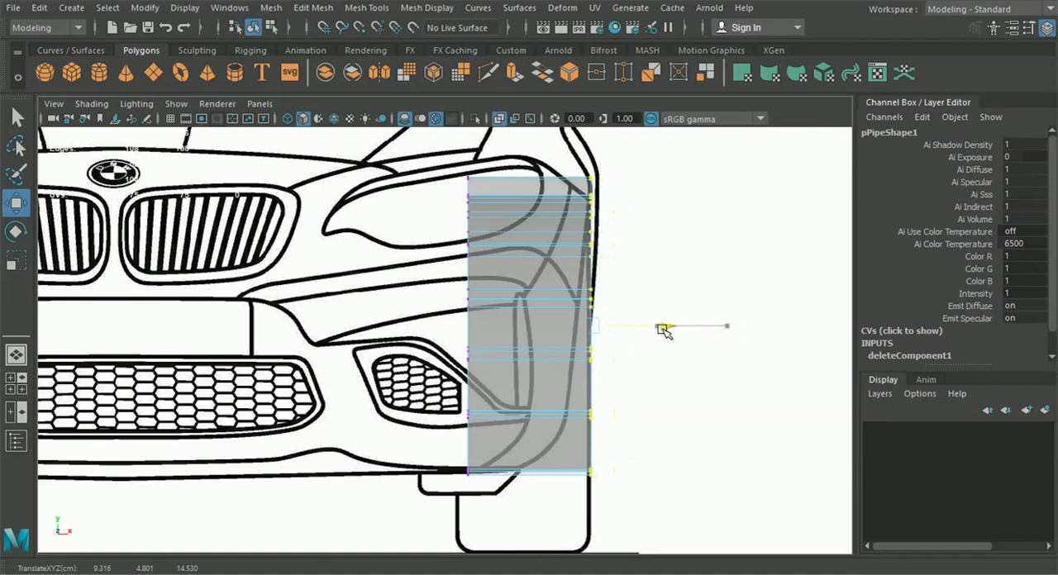
alt+middle_drag(611, 386, 554, 376)
alt+right_drag(553, 376, 593, 347)
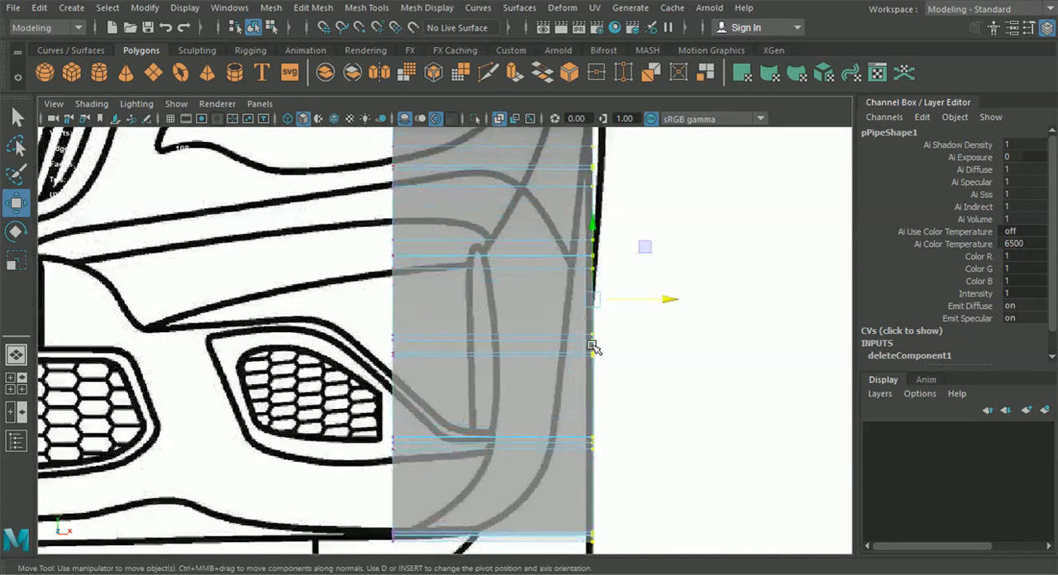
alt+middle_drag(600, 298, 517, 423)
click(582, 427)
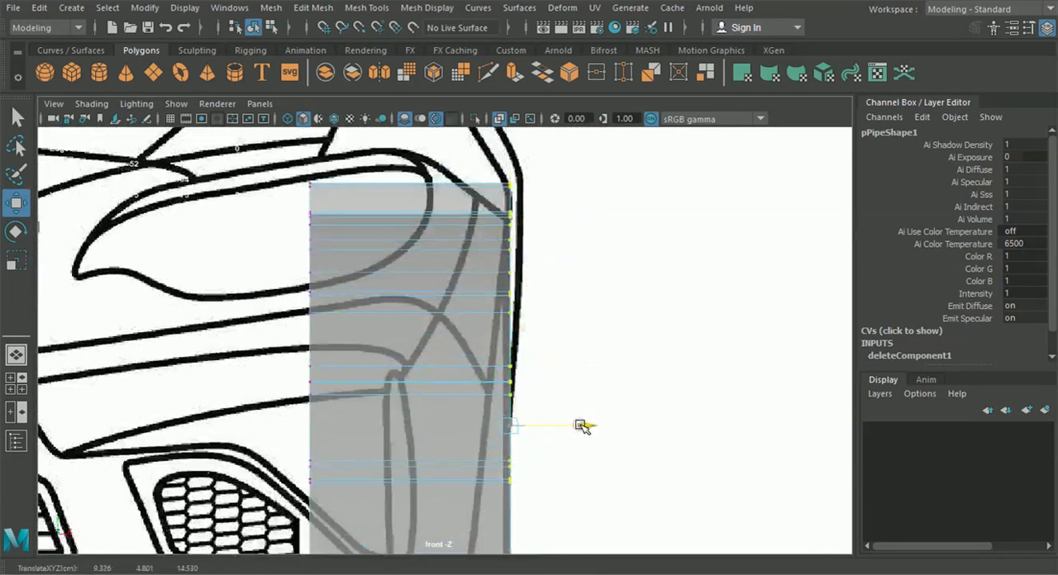
alt+middle_drag(581, 461, 584, 319)
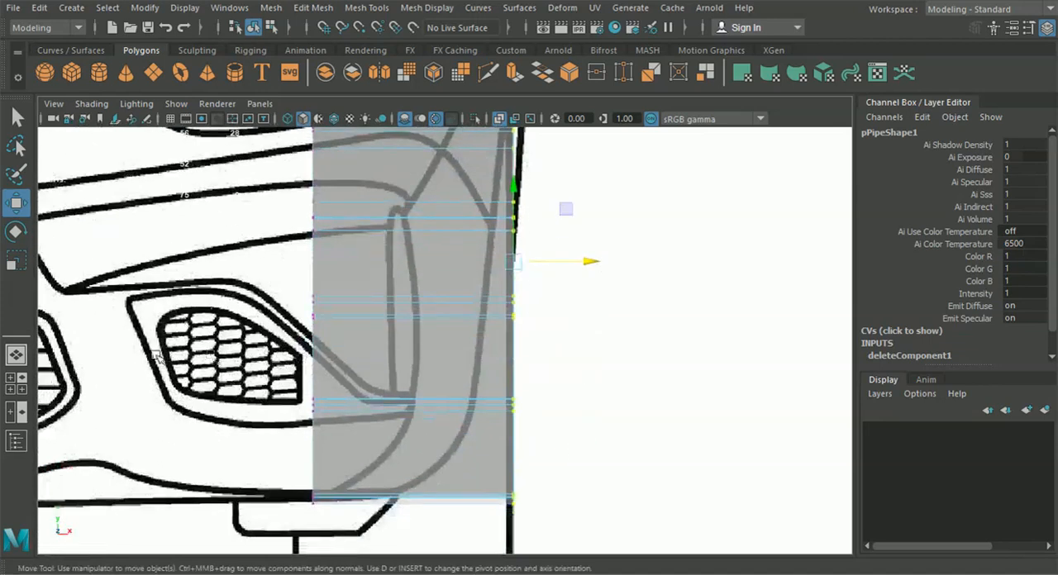
Move the outer-side vertex pair at the arch's lowest front end inward onto the bumper outline, at about X 7.99
click(16, 355)
alt+drag(420, 371, 531, 343)
scroll(533, 343, up, 5)
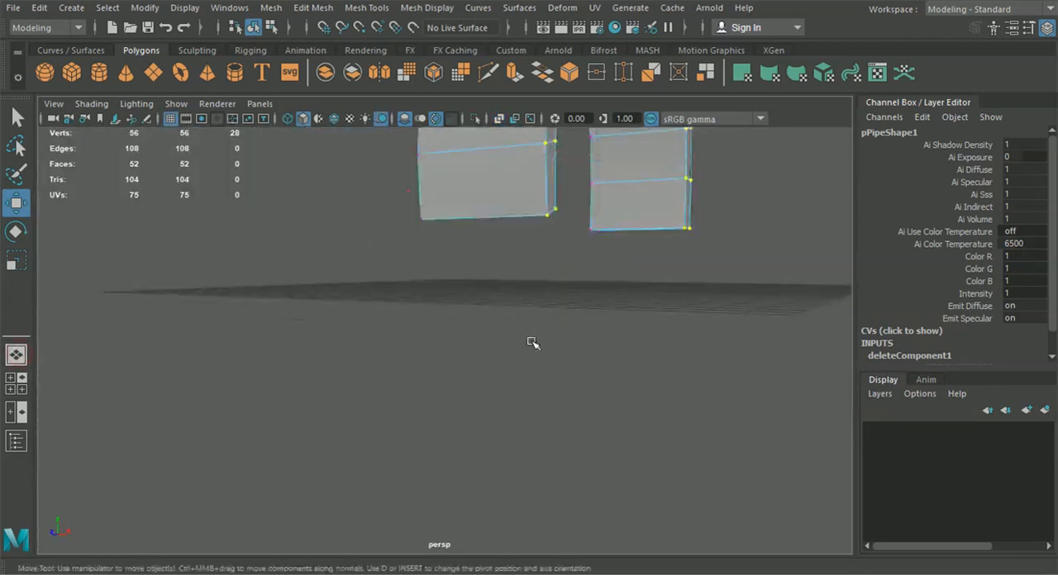
drag(561, 234, 567, 251)
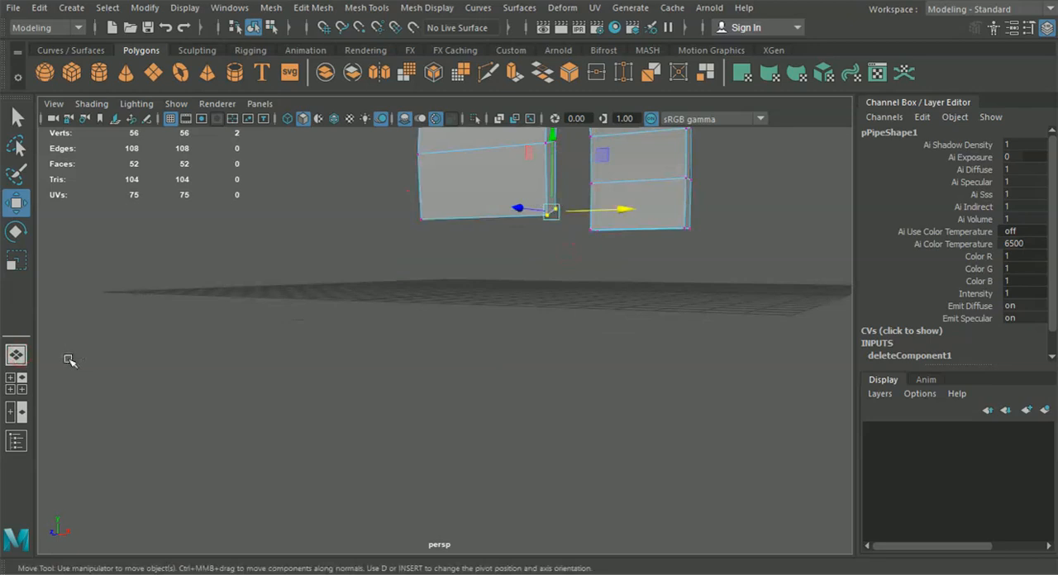
click(24, 382)
alt+middle_drag(295, 485, 315, 415)
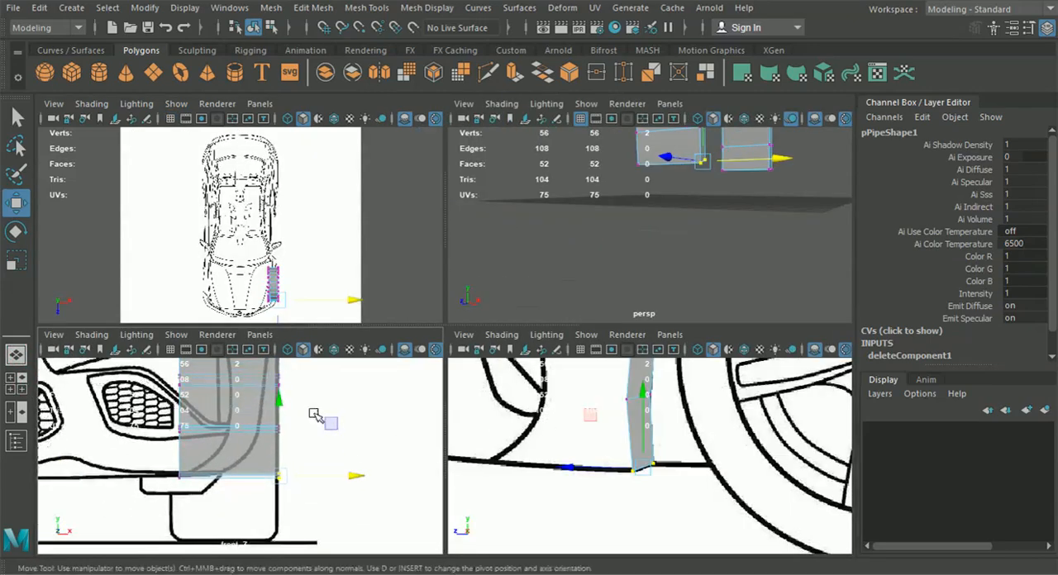
drag(356, 479, 302, 478)
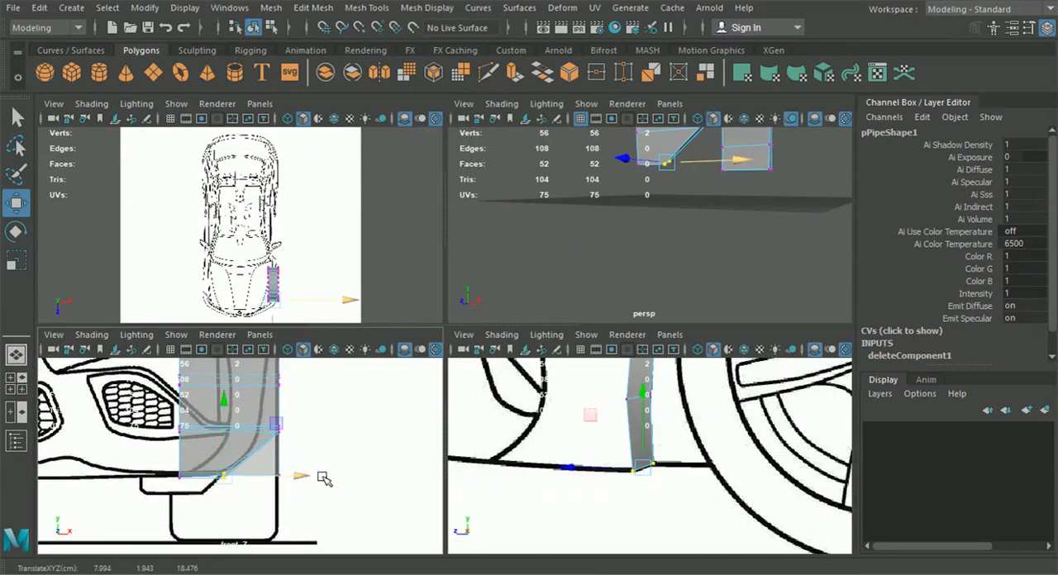
Shift the second and third vertex rows of the arch's front leg inward onto the bumper outline, the third at about X 7.78
drag(597, 382, 665, 415)
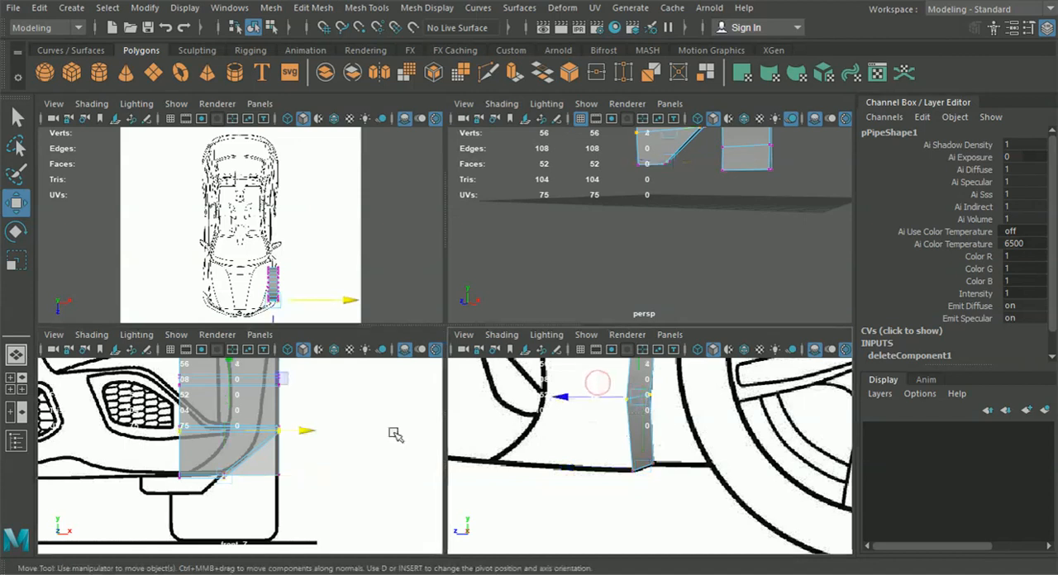
mouse_move(312, 430)
mouse_down()
mouse_move(264, 433)
mouse_move(295, 437)
mouse_up()
mouse_move(295, 436)
alt+middle_down()
mouse_move(345, 524)
mouse_move(329, 481)
alt+middle_up()
drag(328, 490, 326, 486)
alt+middle_drag(554, 422, 561, 503)
drag(671, 417, 607, 398)
drag(339, 441, 325, 441)
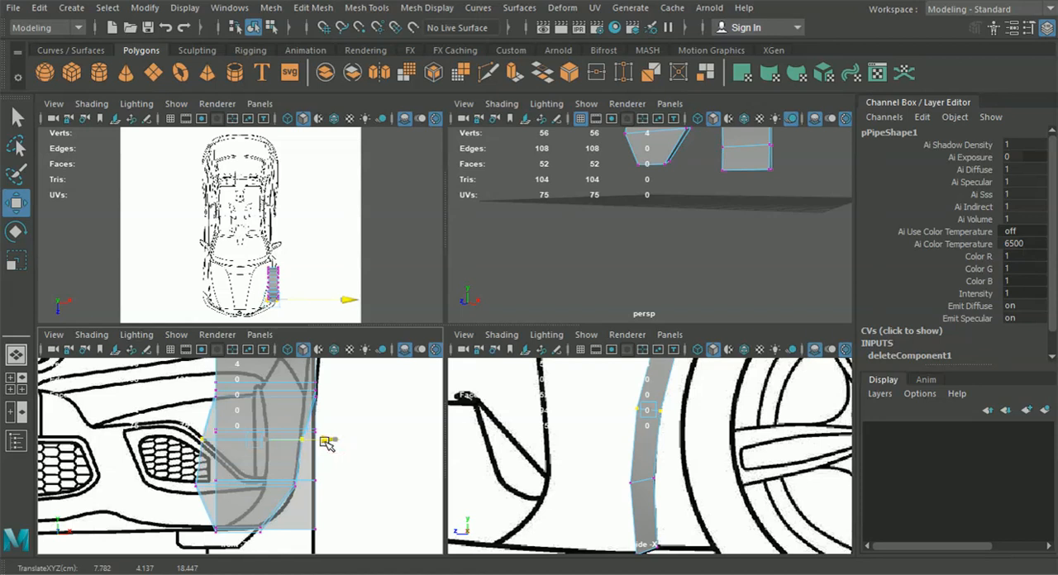
Shift the fourth and fifth vertex rows of the arch's front curve inward to follow the bumper's edge in the front view
alt+middle_drag(625, 395, 618, 462)
drag(616, 390, 613, 389)
scroll(373, 406, up, 2)
alt+middle_drag(371, 402, 362, 434)
drag(342, 405, 331, 406)
alt+middle_drag(333, 428, 339, 486)
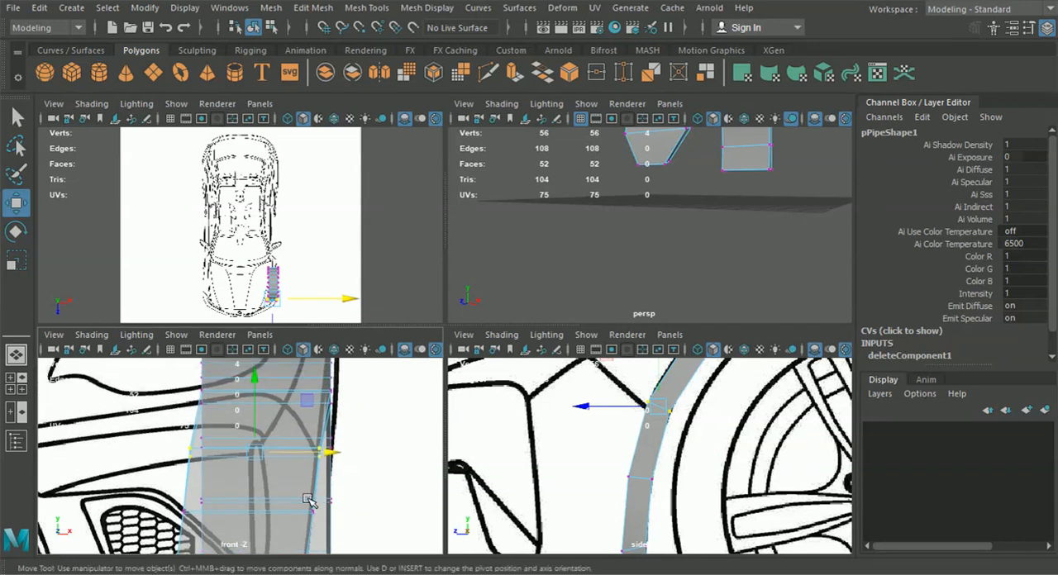
alt+middle_drag(747, 402, 745, 486)
drag(730, 453, 642, 408)
drag(351, 400, 343, 398)
Align the two vertex rows between the headlight corner and the arch's top with the fender outline in the front view
alt+middle_drag(643, 392, 608, 438)
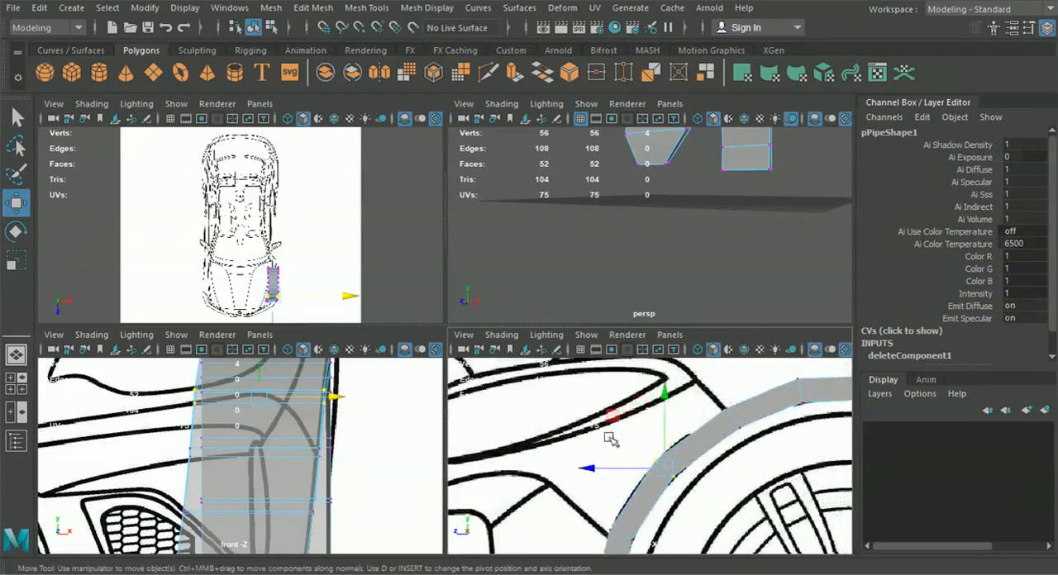
drag(749, 447, 697, 395)
alt+middle_drag(386, 415, 385, 462)
scroll(384, 461, up, 2)
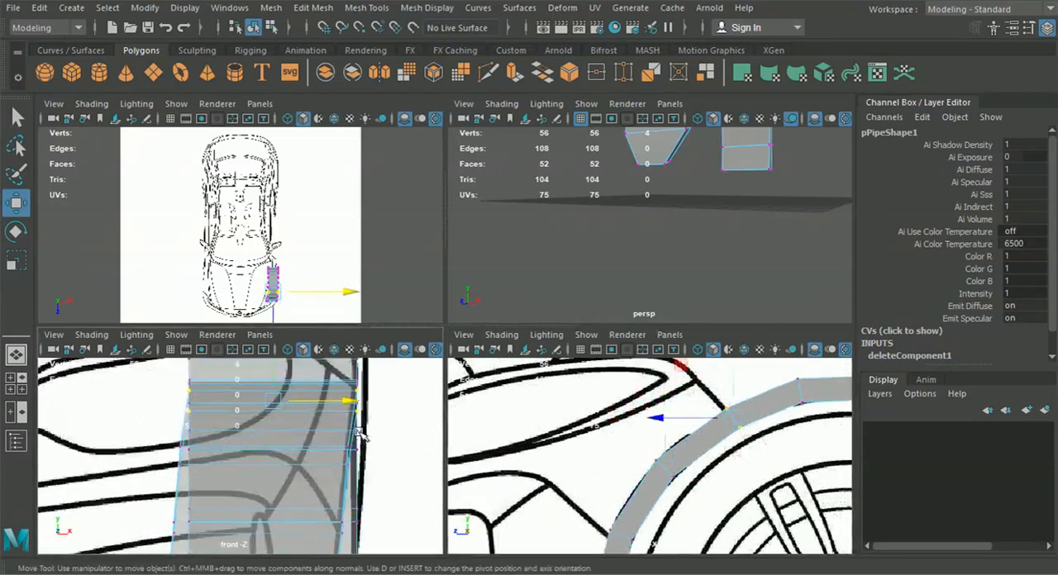
drag(342, 406, 345, 402)
alt+middle_drag(342, 403, 365, 498)
alt+middle_drag(768, 463, 707, 440)
drag(679, 371, 734, 440)
alt+middle_drag(372, 475, 380, 432)
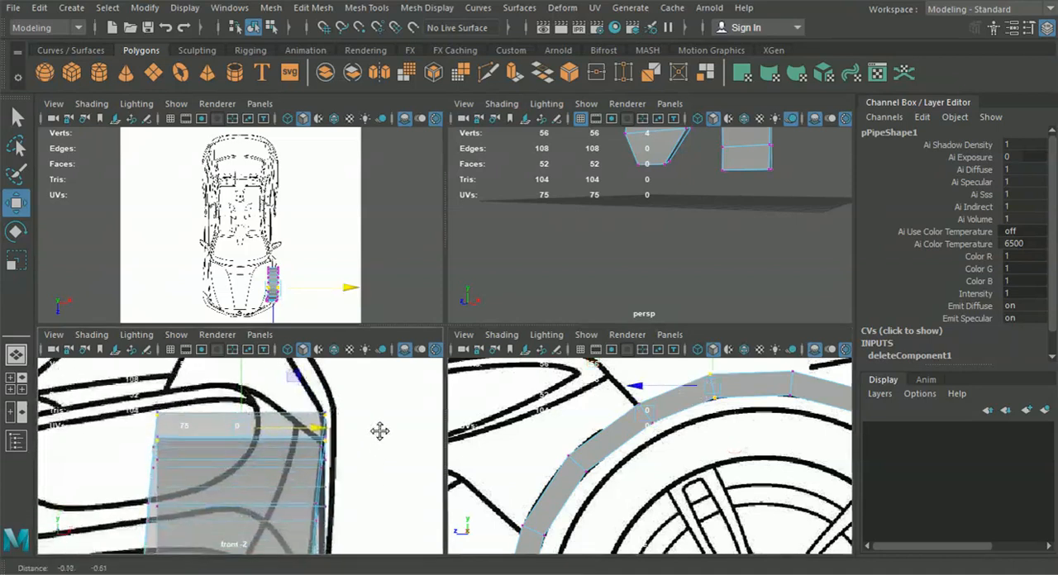
drag(314, 429, 317, 429)
Examine the shaped arch strip from several angles in the perspective view
alt+middle_drag(723, 441, 607, 443)
alt+middle_drag(710, 465, 653, 452)
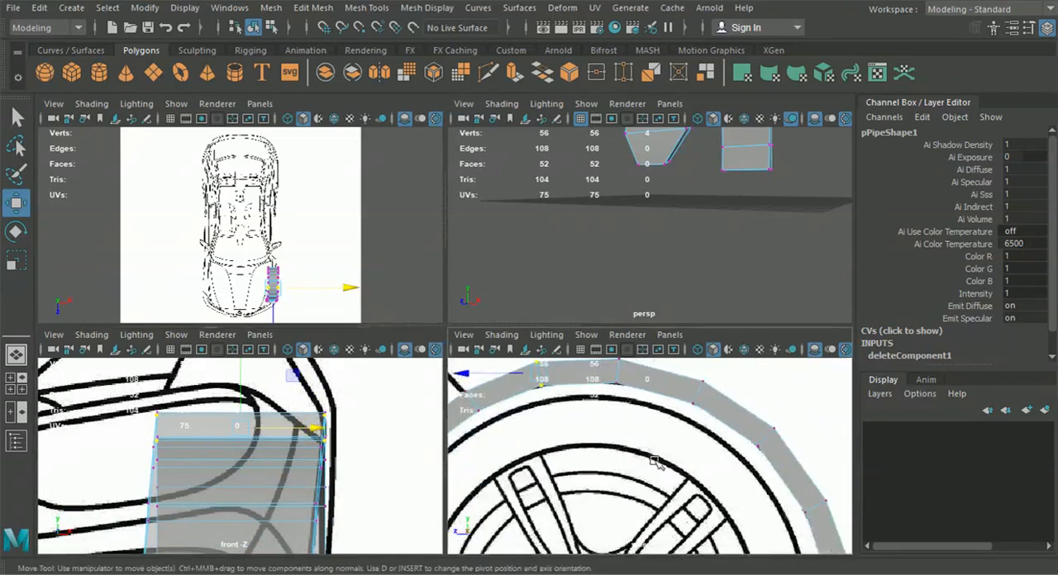
alt+middle_drag(342, 491, 349, 419)
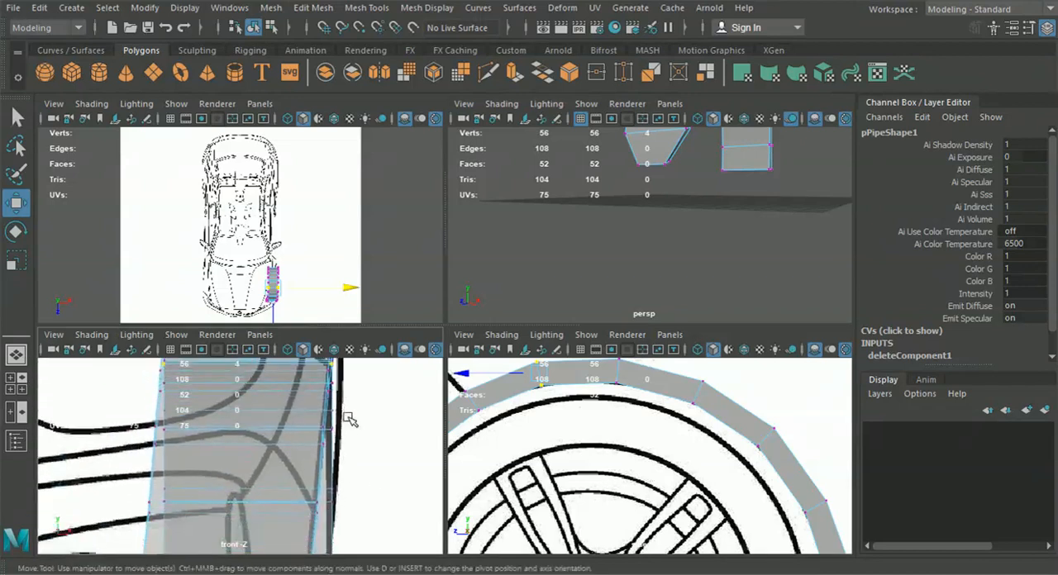
key(space)
scroll(538, 320, down, 4)
alt+drag(550, 370, 579, 404)
scroll(579, 411, up, 6)
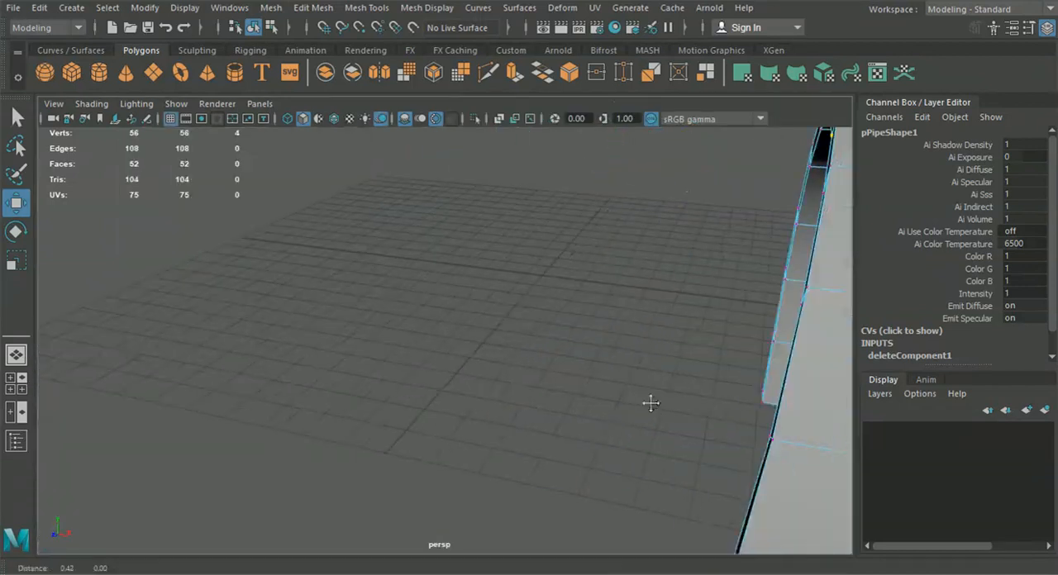
key(f)
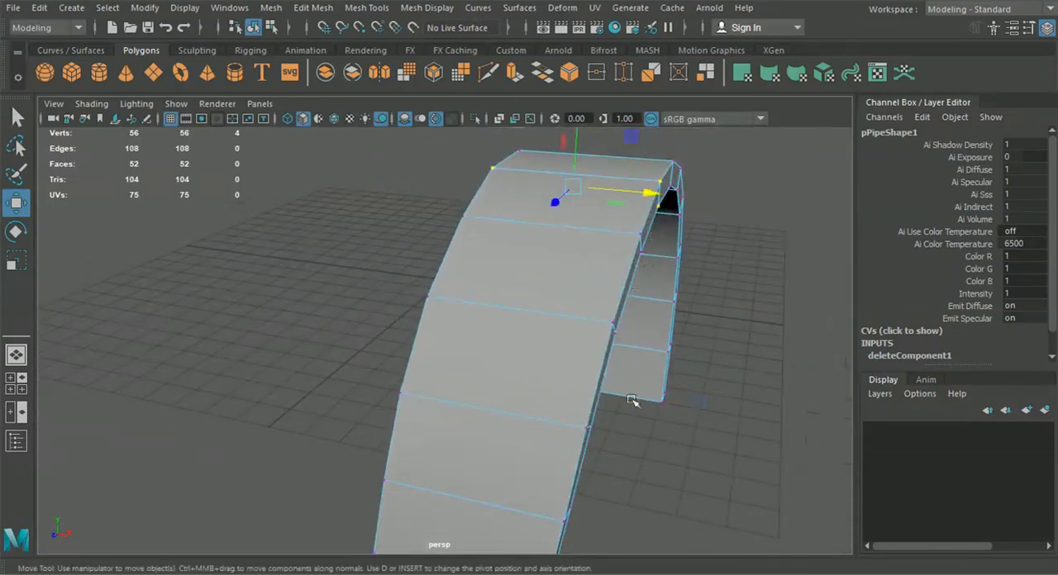
alt+drag(630, 386, 680, 303)
scroll(654, 410, down, 4)
alt+drag(604, 425, 645, 361)
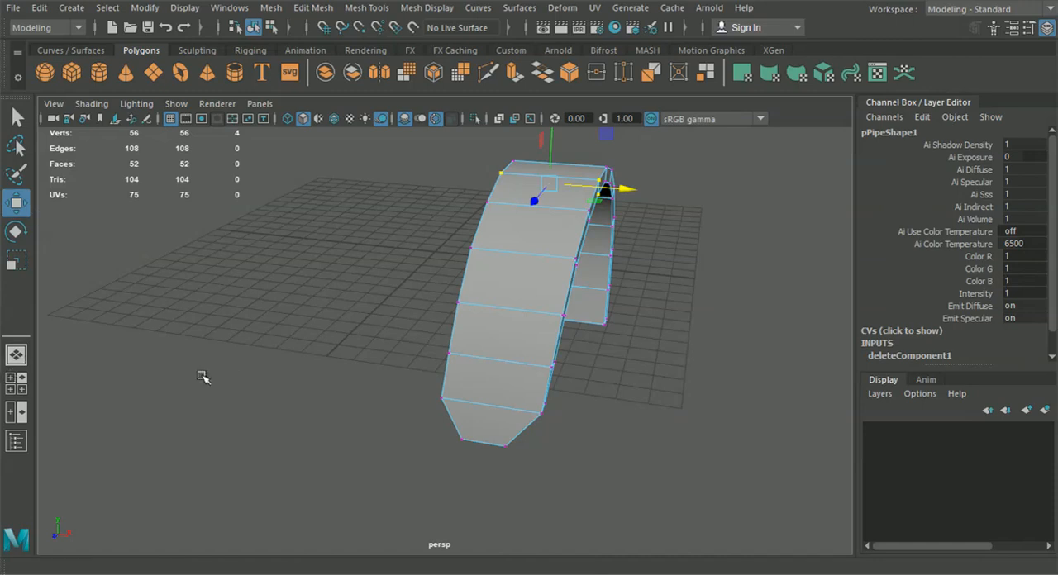
Move the outer-side vertex pairs of the two lowest rear rows inward, the upper one to about X 9.07
click(15, 382)
alt+middle_drag(397, 504, 370, 511)
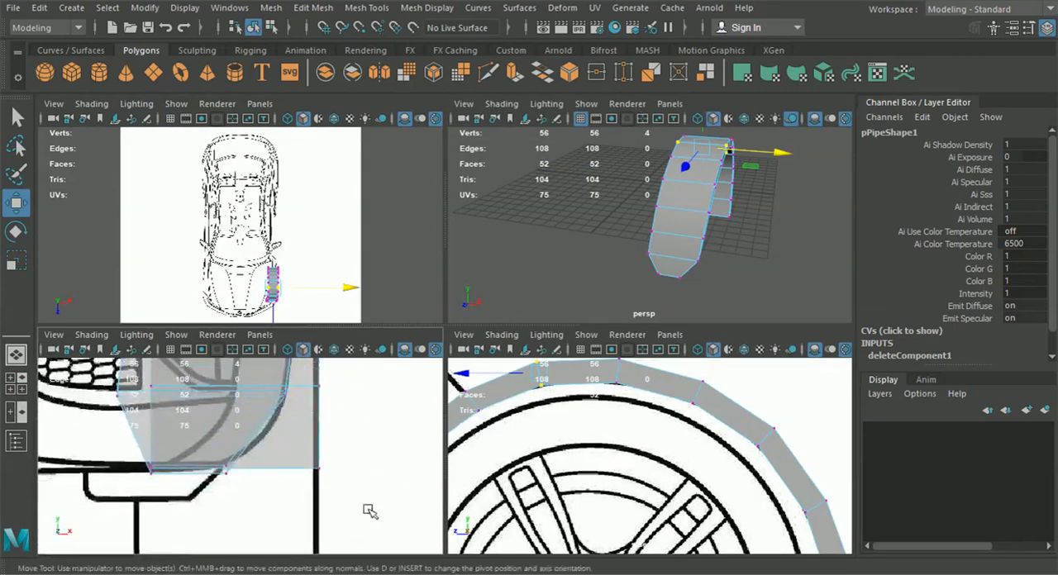
drag(307, 454, 304, 450)
drag(392, 468, 364, 467)
alt+middle_drag(364, 468, 353, 488)
drag(315, 420, 302, 414)
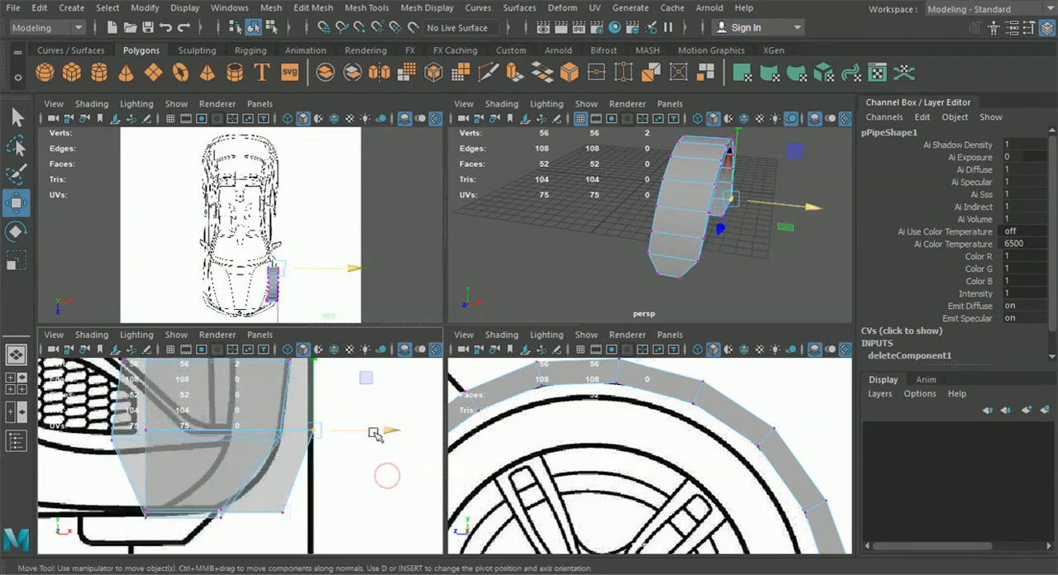
drag(382, 431, 365, 430)
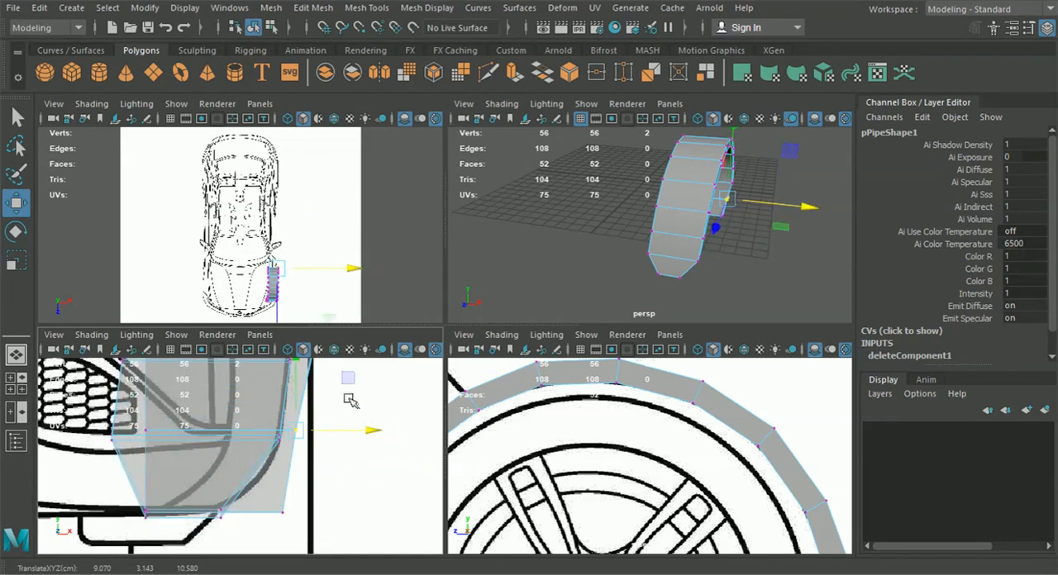
Shift the outer-side vertex pairs of the next rear rows slightly inward along the fender outline, undoing the last stray change
drag(295, 521, 324, 512)
alt+middle_drag(323, 453, 319, 537)
drag(328, 469, 298, 412)
drag(358, 430, 357, 431)
alt+middle_drag(346, 407, 343, 484)
drag(312, 433, 301, 428)
drag(376, 448, 364, 433)
alt+middle_drag(363, 432, 363, 458)
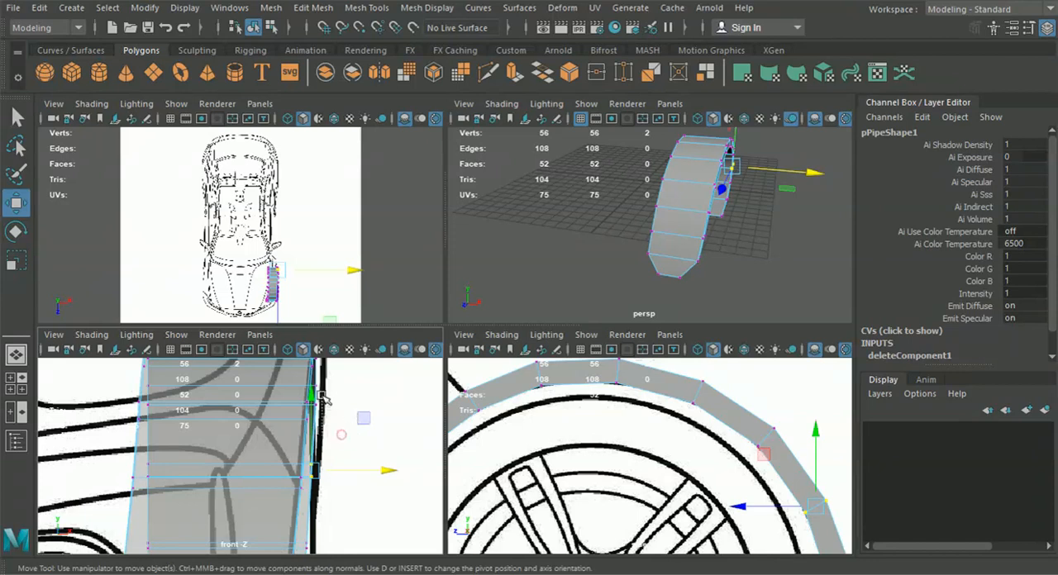
click(354, 402)
key(ctrl+z)
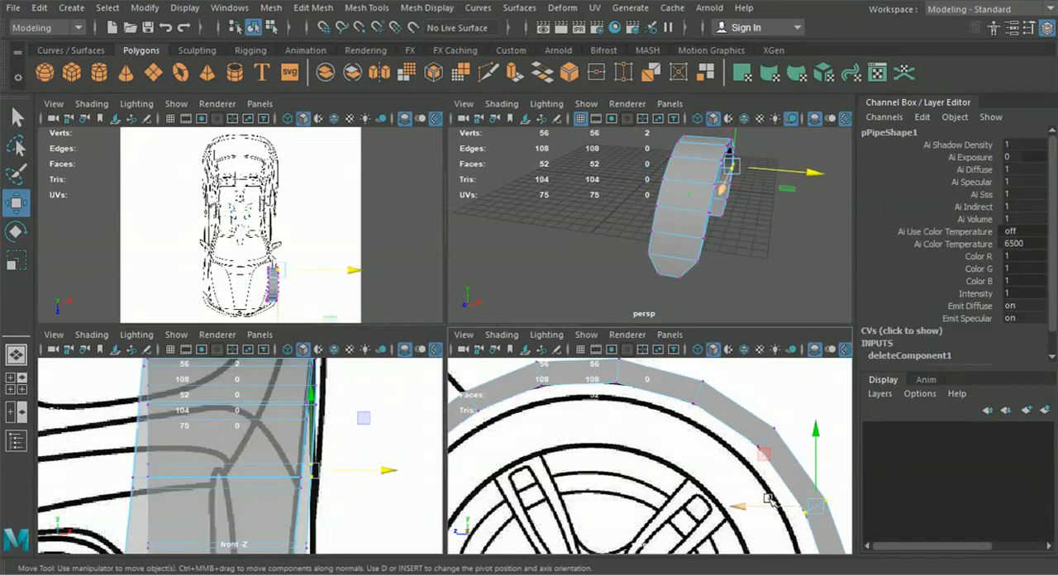
Shift the two upper rear vertex rows inward to the fender outline, at about X 8.09 and X 8.11
drag(727, 467, 790, 422)
alt+middle_drag(332, 406, 336, 435)
drag(309, 425, 303, 425)
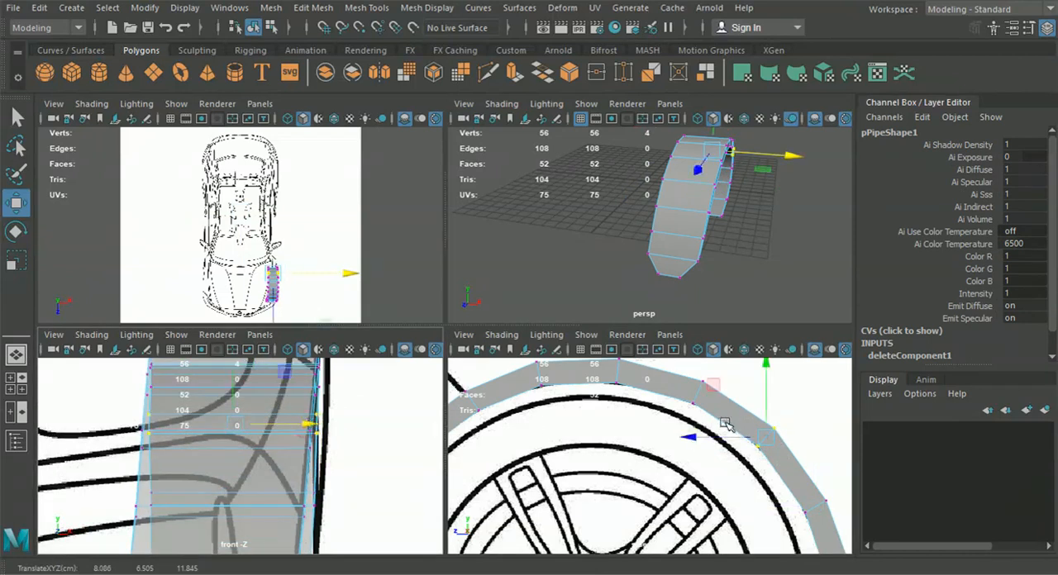
drag(666, 417, 719, 374)
alt+middle_drag(302, 456, 291, 511)
drag(298, 428, 296, 429)
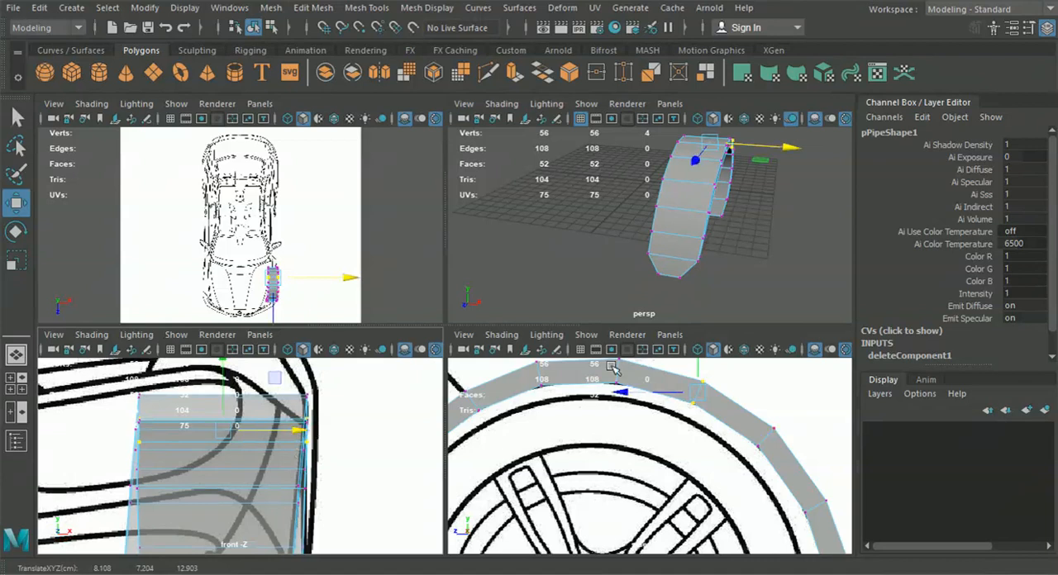
Delete all faces of the wheel arch except the thin strip on its outer side
key(space)
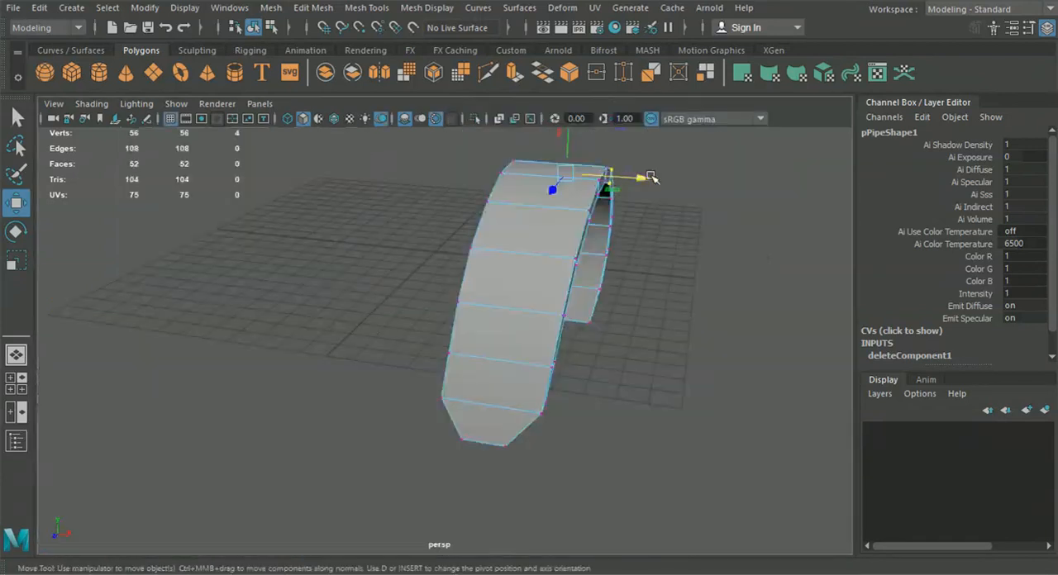
click(334, 118)
alt+drag(748, 408, 529, 407)
alt+drag(531, 366, 636, 398)
alt+middle_drag(547, 402, 608, 452)
right_drag(445, 248, 440, 159)
alt+middle_drag(446, 207, 526, 262)
alt+drag(519, 324, 504, 294)
drag(435, 220, 409, 441)
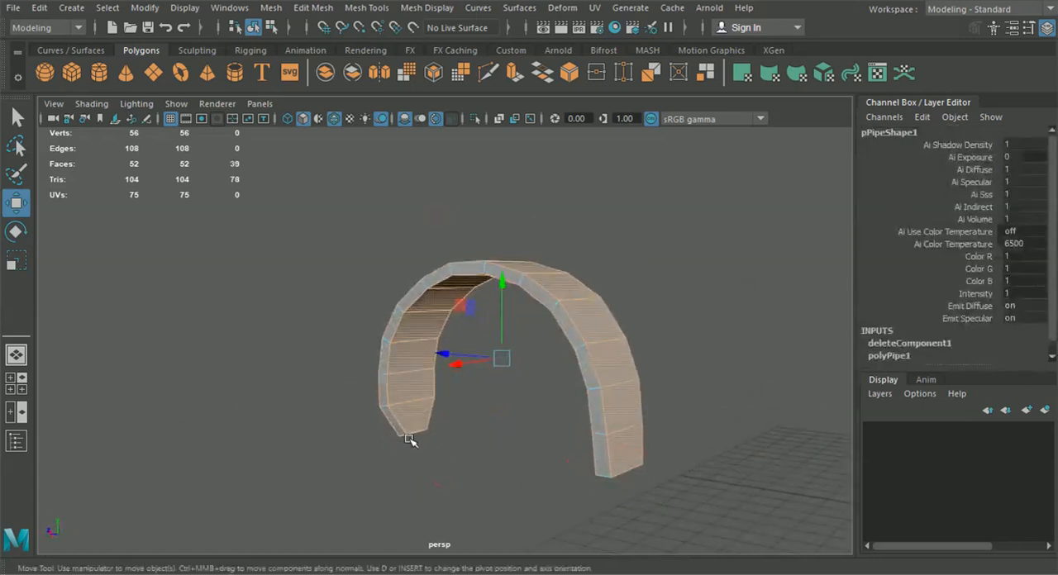
key(Delete)
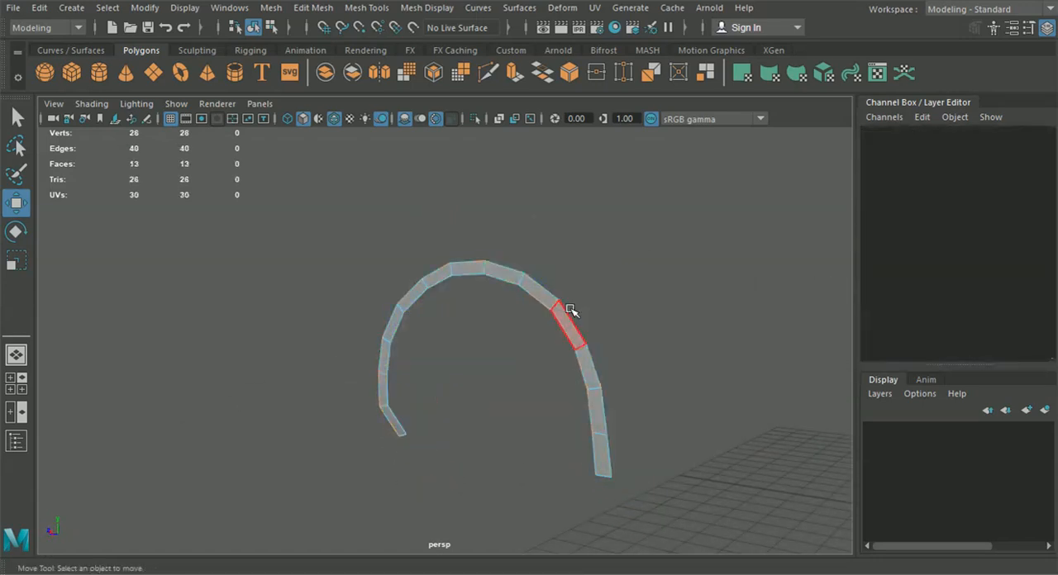
Return the arch strip to object mode and hide the Channel Box / Layer Editor
click(254, 27)
click(284, 300)
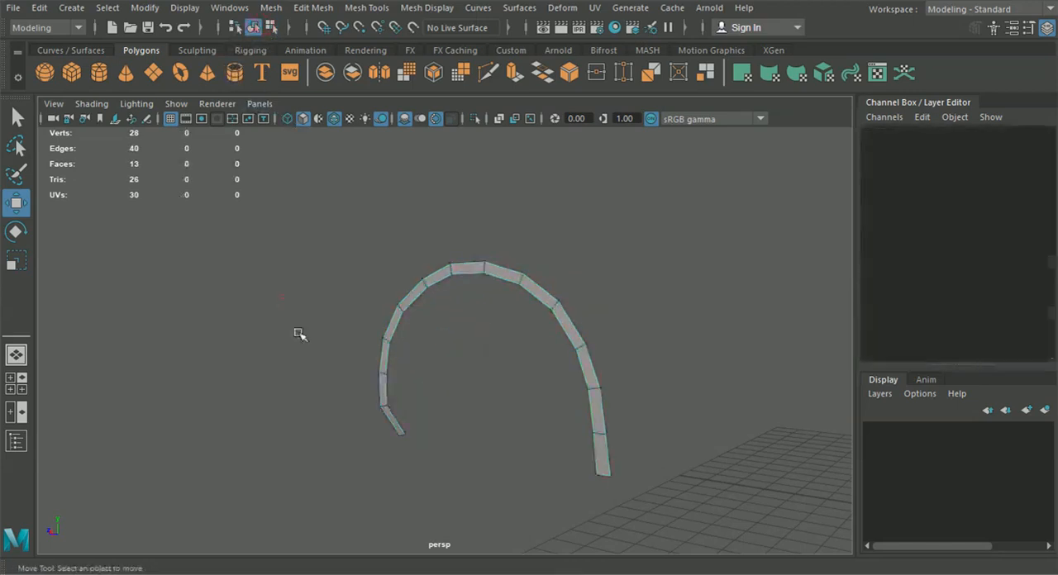
alt+drag(284, 300, 518, 421)
click(1045, 29)
alt+drag(763, 390, 583, 383)
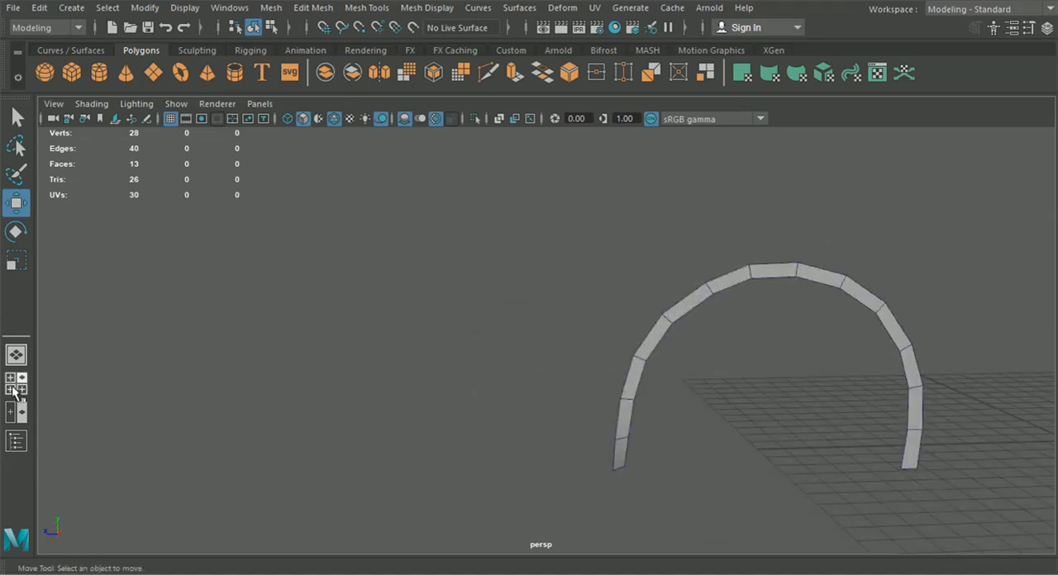
Examine the remaining arch strip edge-on and from several angles in the perspective view
click(14, 387)
key(space)
alt+drag(631, 352, 780, 328)
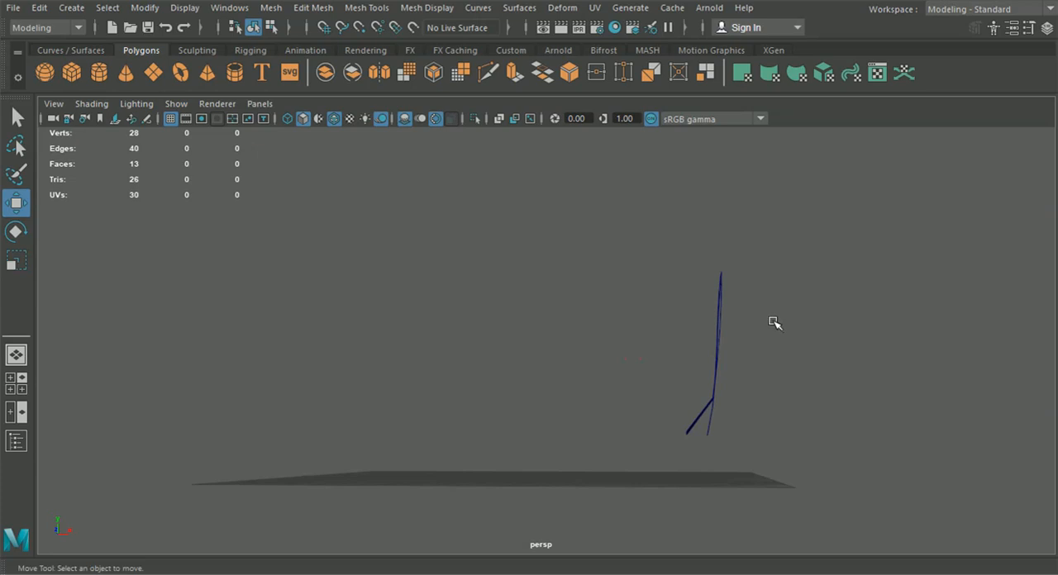
mouse_move(708, 411)
alt+mouse_down()
mouse_move(700, 420)
mouse_move(703, 406)
alt+mouse_up()
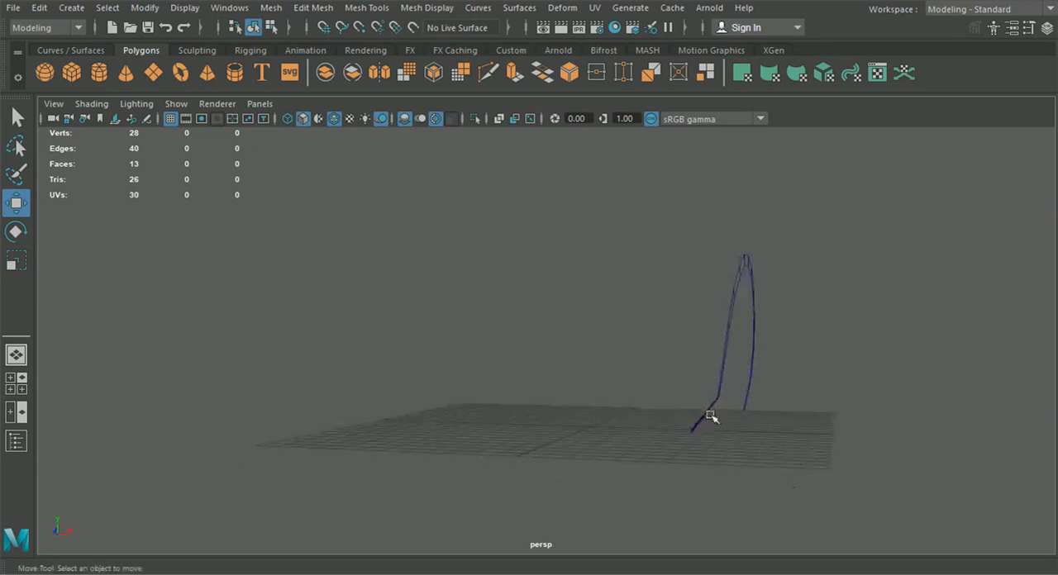
alt+drag(719, 423, 643, 427)
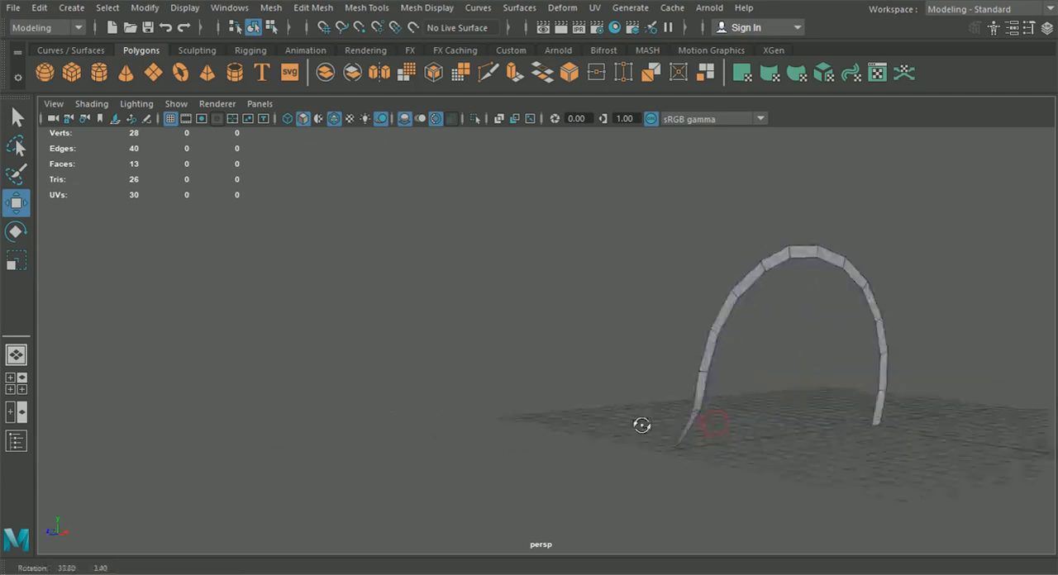
alt+right_drag(703, 413, 655, 405)
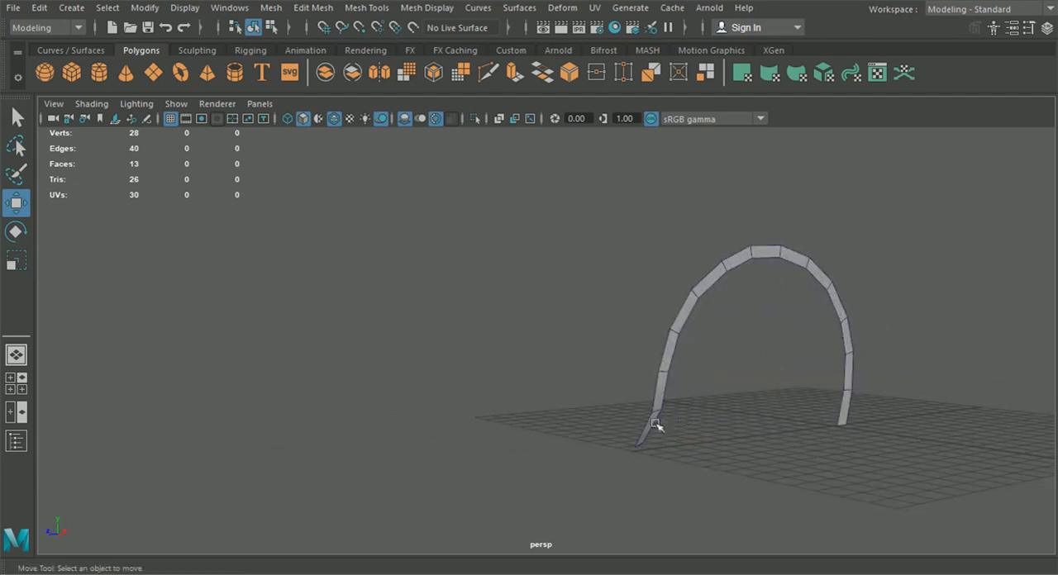
alt+middle_drag(653, 409, 587, 423)
Show the side view full size with wireframe on shaded, framed on the front fender and wheel arch
click(18, 386)
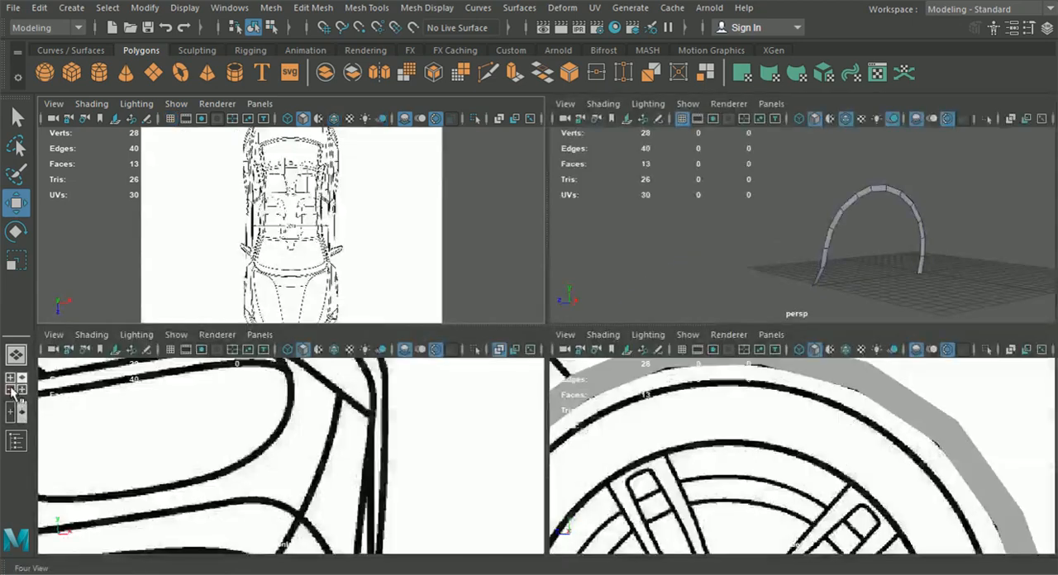
key(space)
alt+right_drag(628, 465, 574, 451)
click(334, 119)
alt+right_drag(426, 376, 365, 384)
mouse_move(367, 385)
alt+middle_down()
mouse_move(420, 318)
mouse_move(484, 322)
alt+middle_up()
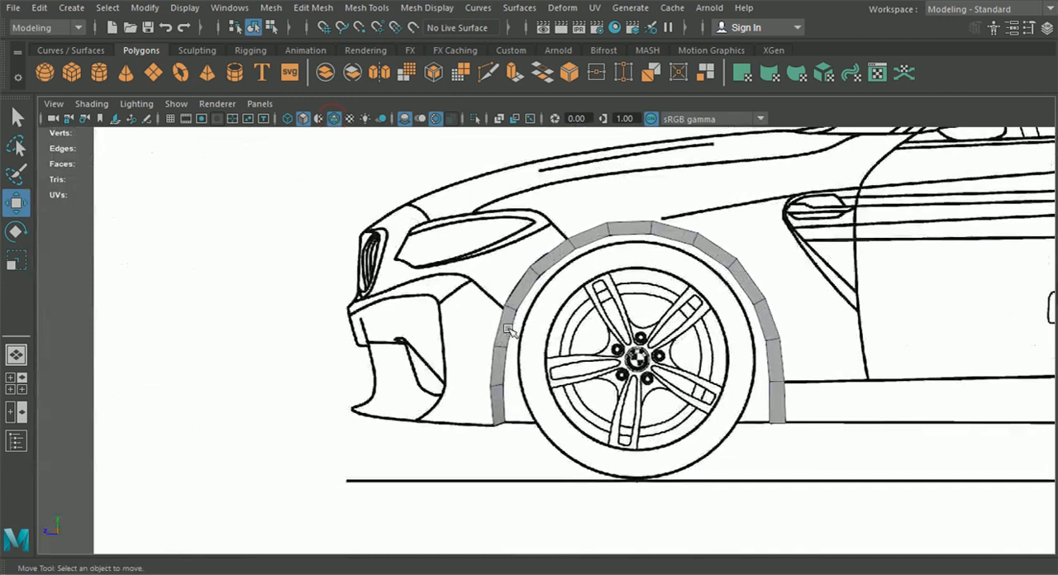
scroll(506, 298, up, 3)
alt+middle_drag(468, 273, 468, 314)
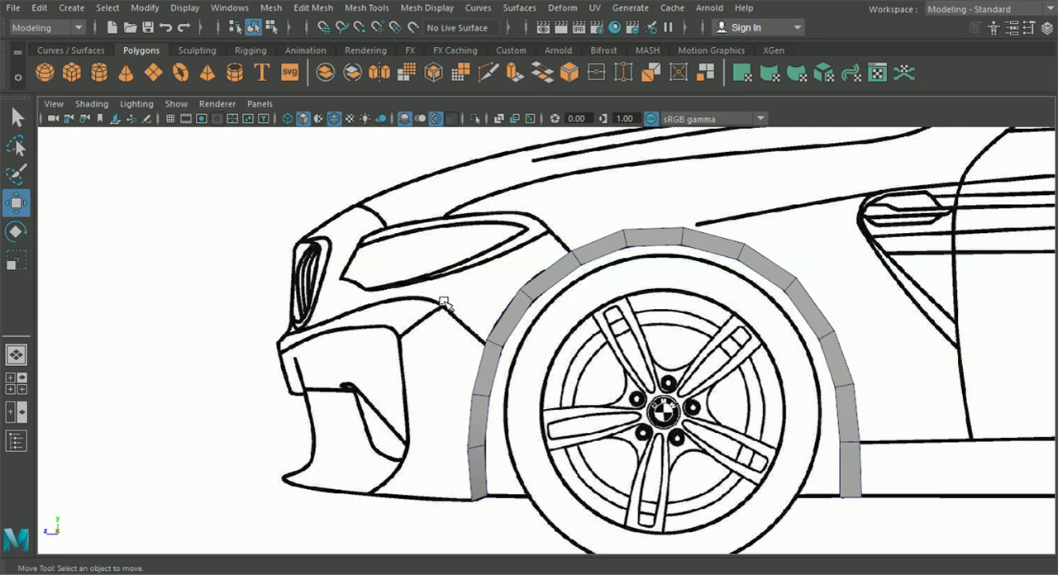
alt+middle_drag(589, 281, 581, 306)
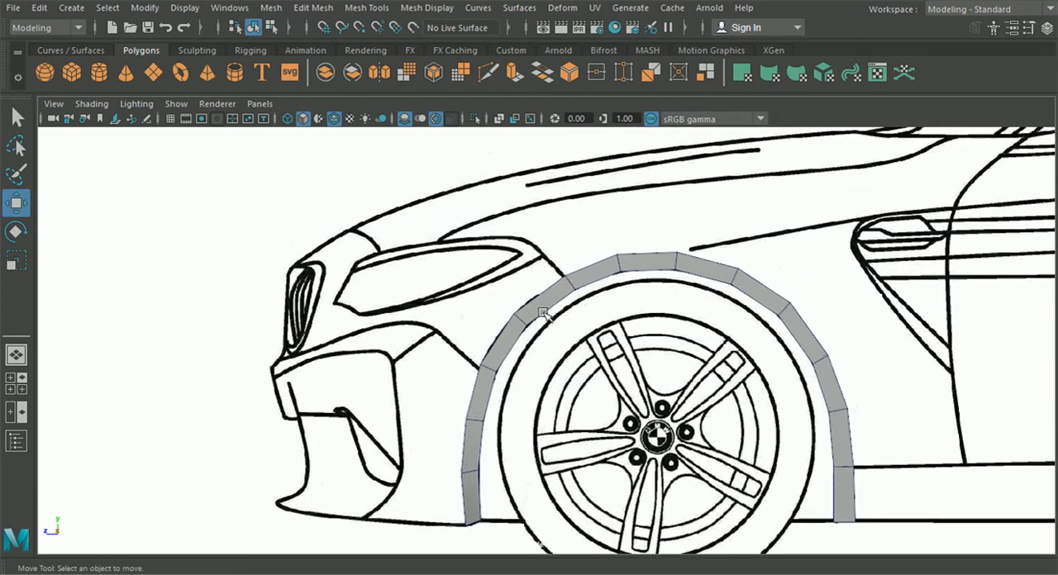
scroll(531, 317, up, 2)
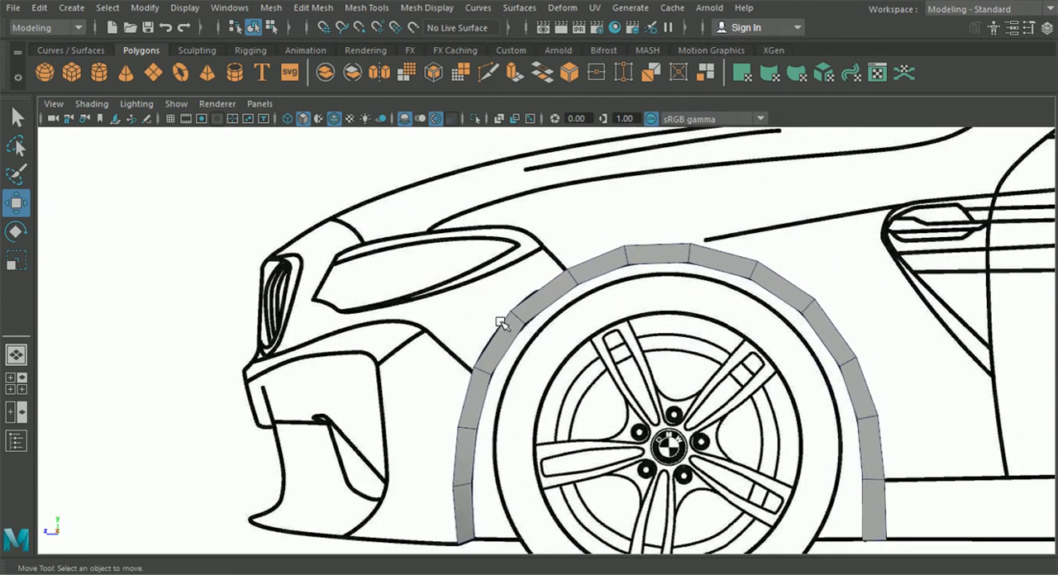
Extrude the arch's two outer edges between the headlight and bumper lines and move the new edges out to the headlight's rear corner
click(512, 330)
right_drag(507, 331, 493, 88)
click(536, 277)
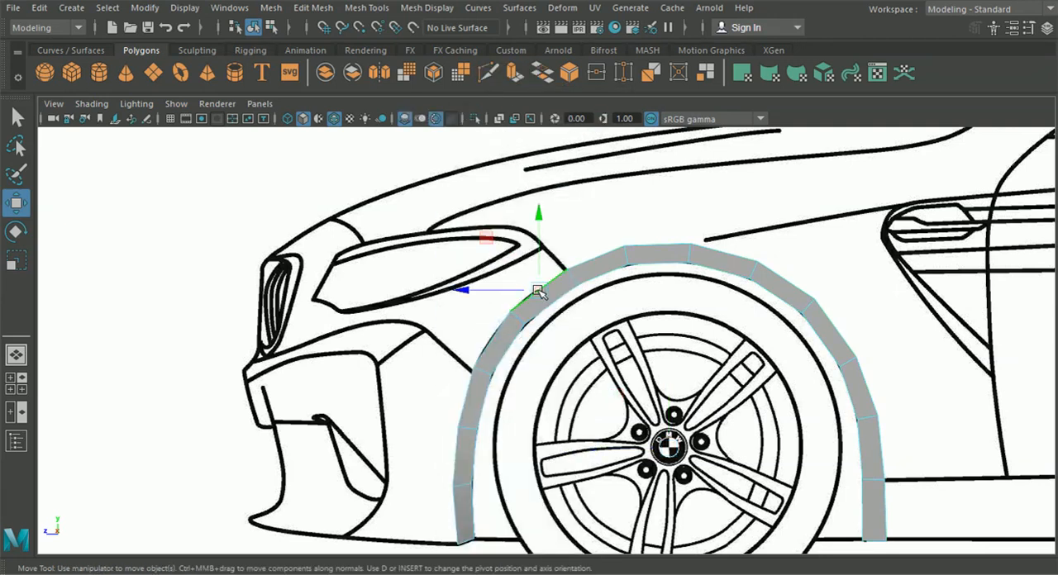
shift+click(503, 344)
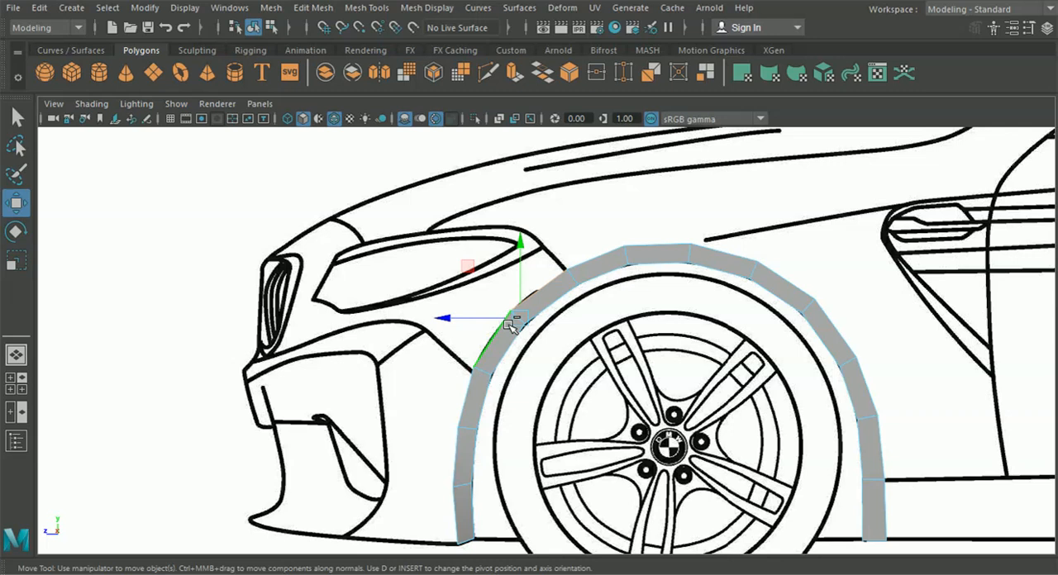
scroll(536, 301, up, 3)
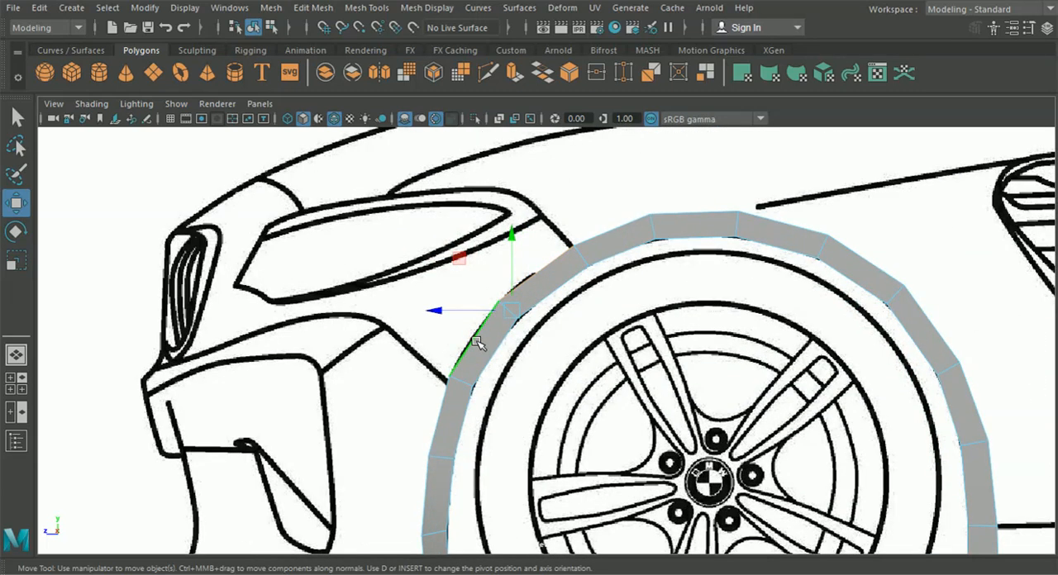
key(ctrl+e)
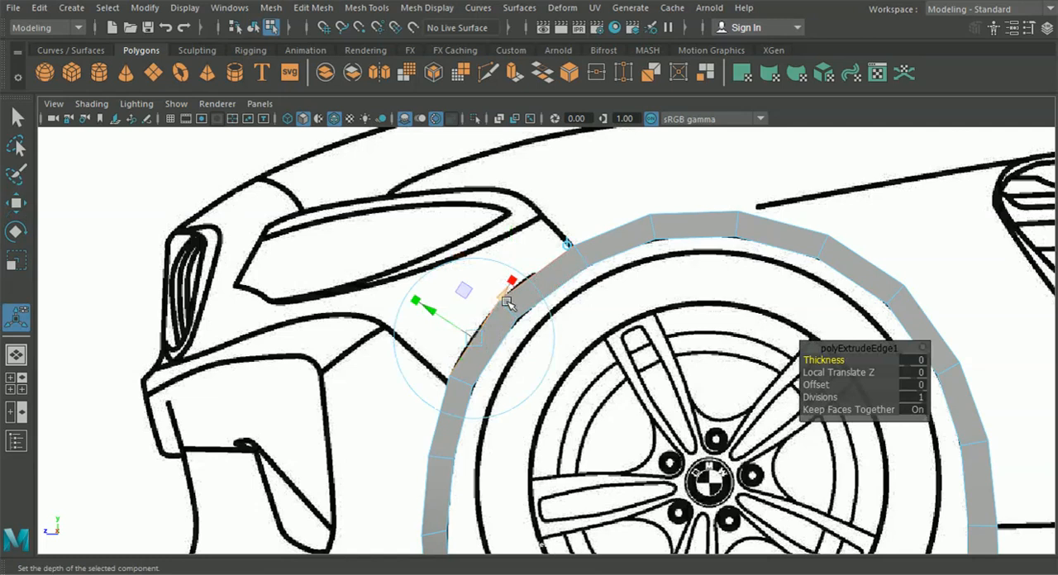
alt+middle_drag(546, 285, 563, 307)
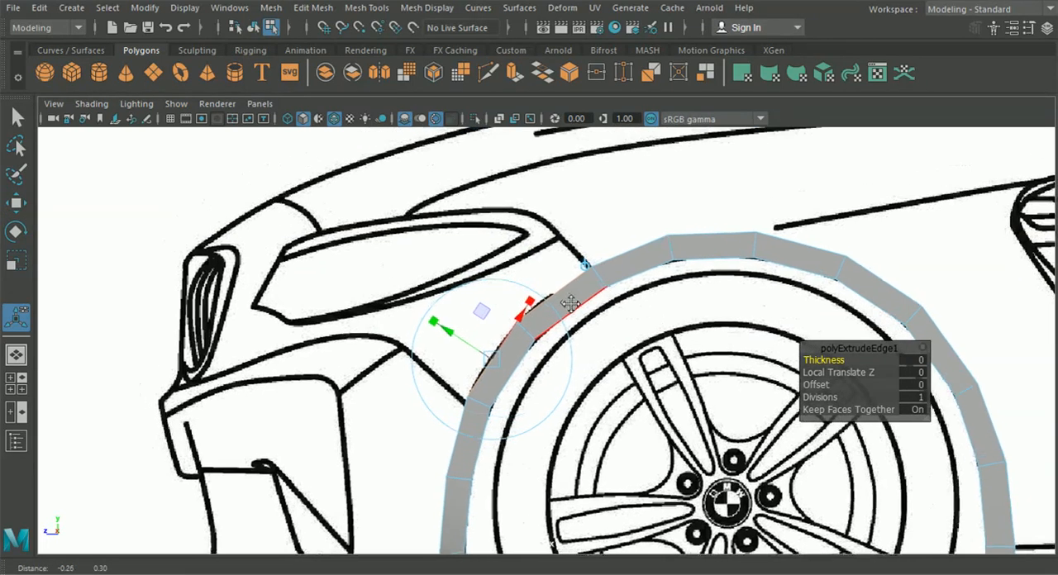
scroll(584, 267, up, 2)
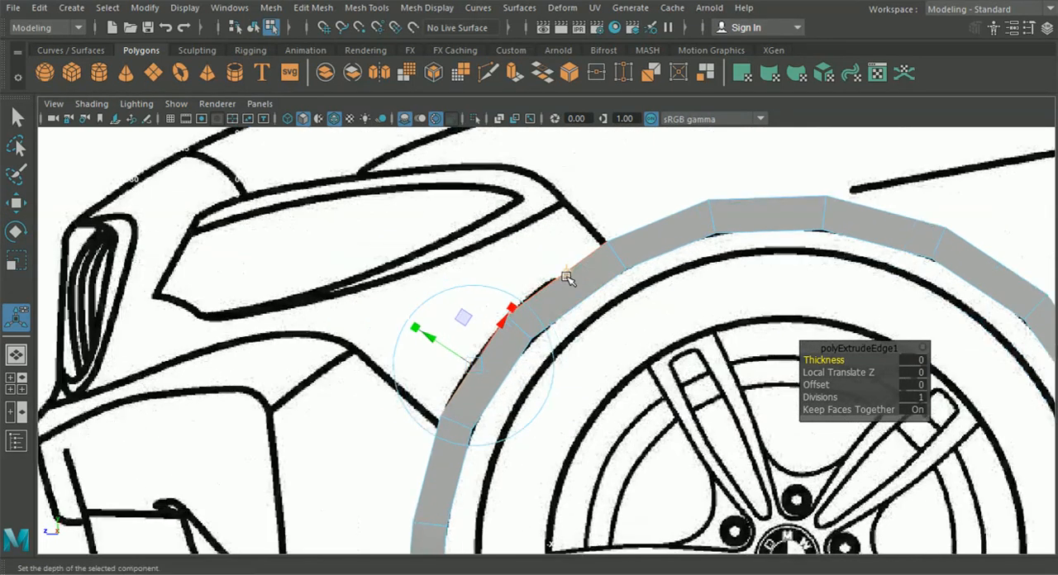
click(567, 270)
alt+middle_drag(543, 322, 558, 326)
drag(535, 328, 496, 288)
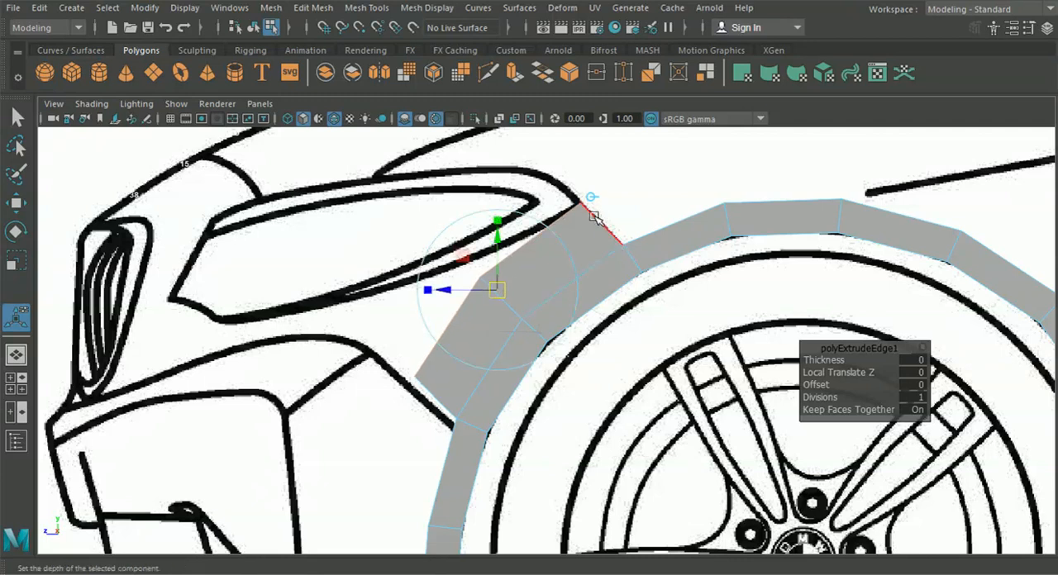
Move the extruded strip's lower vertex to the bumper line corner at about Y 6.07, Z 19.30, and its middle vertex to about Y 6.88, Z 18.12
right_drag(581, 239, 499, 121)
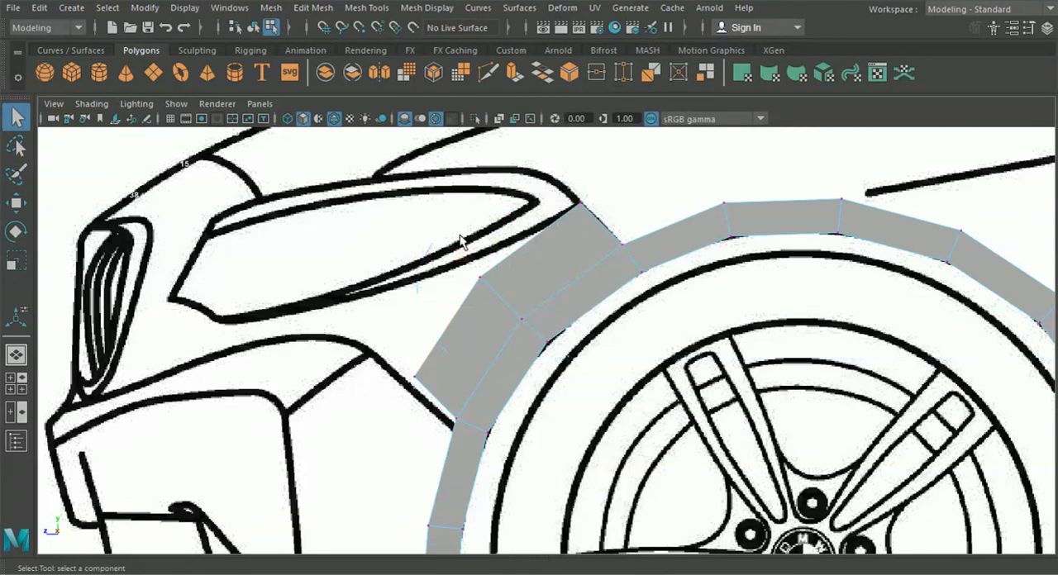
drag(500, 299, 459, 257)
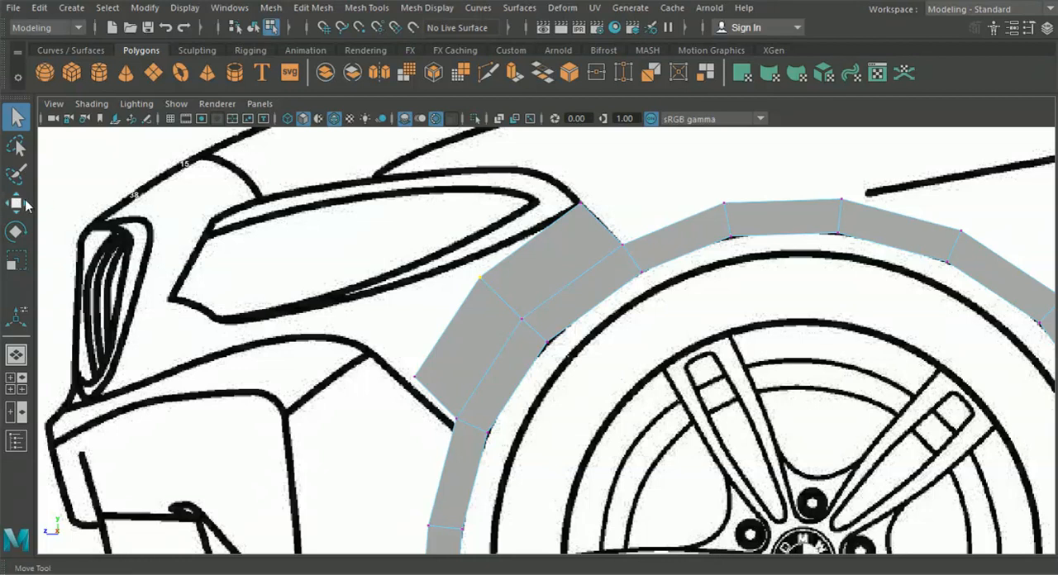
key(w)
drag(480, 281, 366, 351)
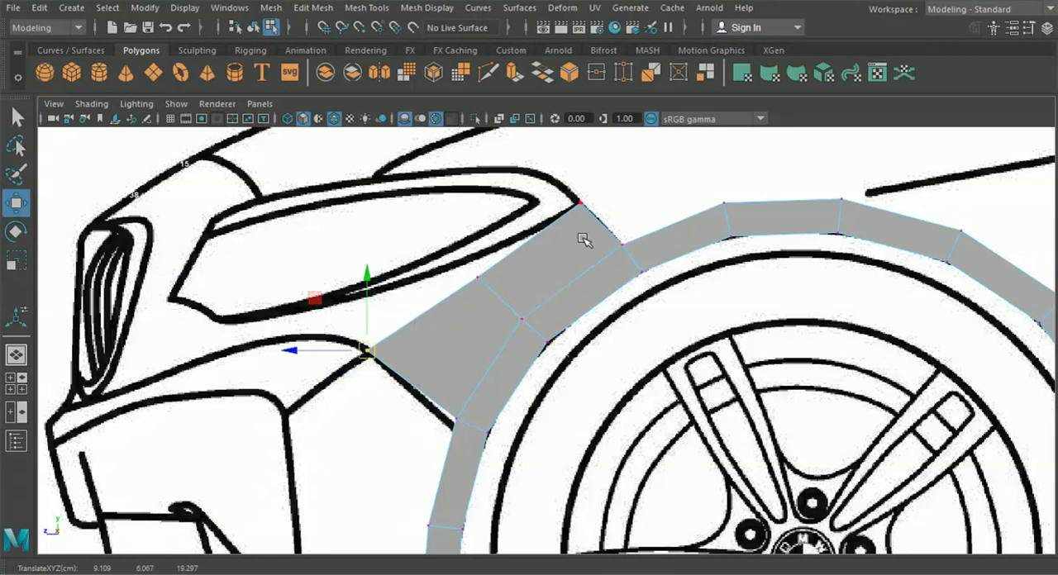
click(479, 279)
drag(478, 279, 475, 277)
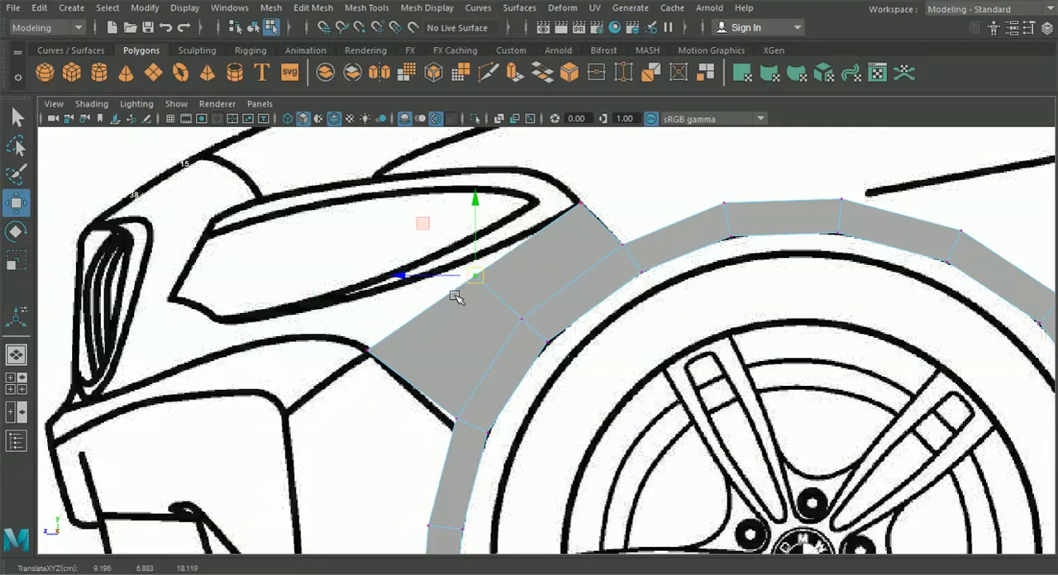
Lower the second-lowest front vertex pair slightly and shift it inward to the bumper outline at about X 8.74
alt+middle_drag(410, 340, 437, 248)
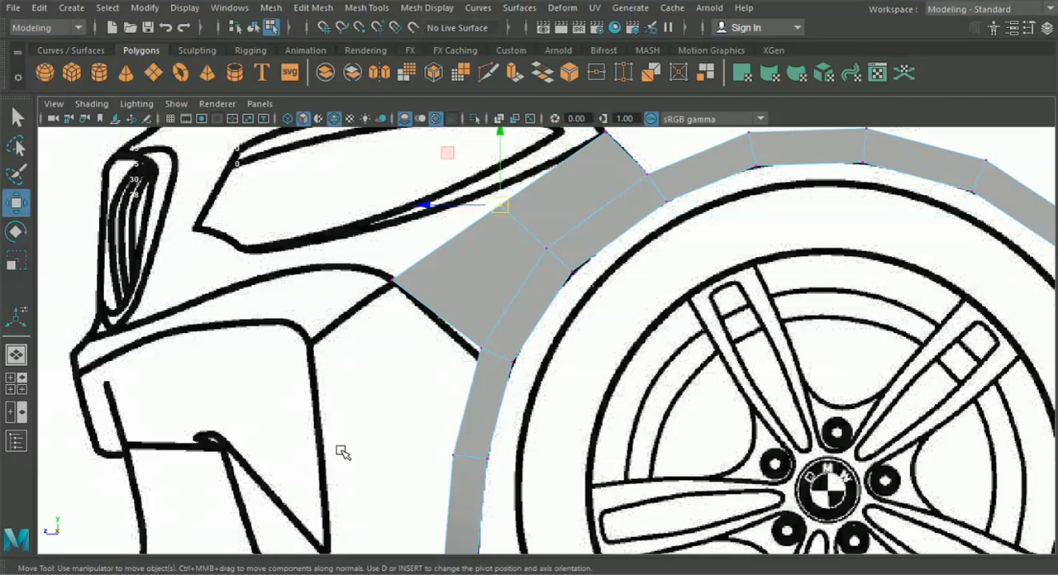
mouse_move(364, 363)
alt+middle_down()
mouse_move(373, 347)
mouse_move(356, 366)
mouse_move(359, 397)
mouse_move(344, 279)
alt+middle_up()
alt+middle_drag(362, 332, 368, 276)
drag(366, 327, 465, 396)
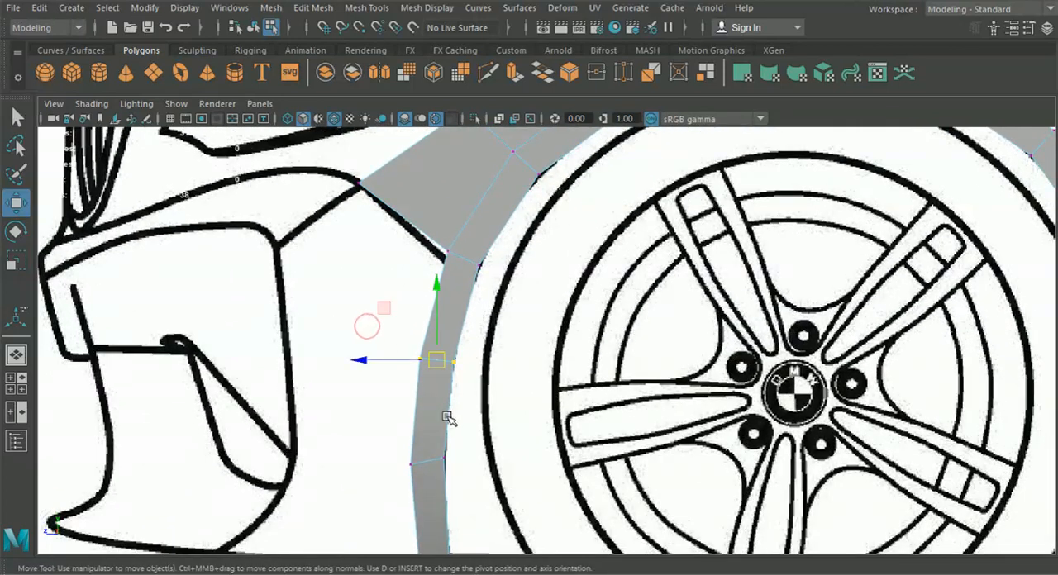
alt+middle_drag(448, 419, 447, 304)
drag(385, 308, 456, 363)
drag(427, 274, 424, 296)
click(17, 383)
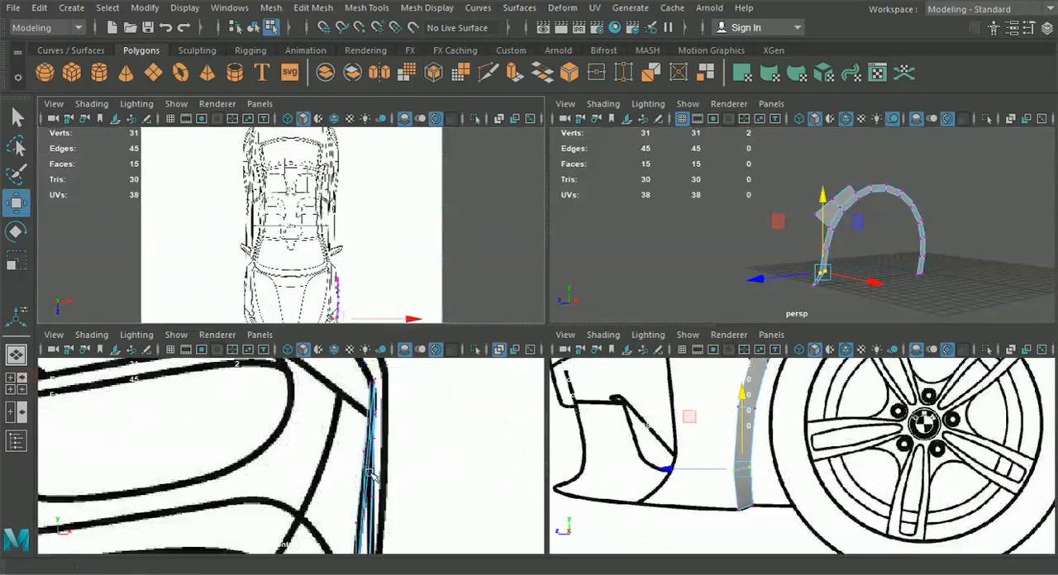
alt+middle_drag(389, 539, 403, 428)
drag(423, 445, 416, 445)
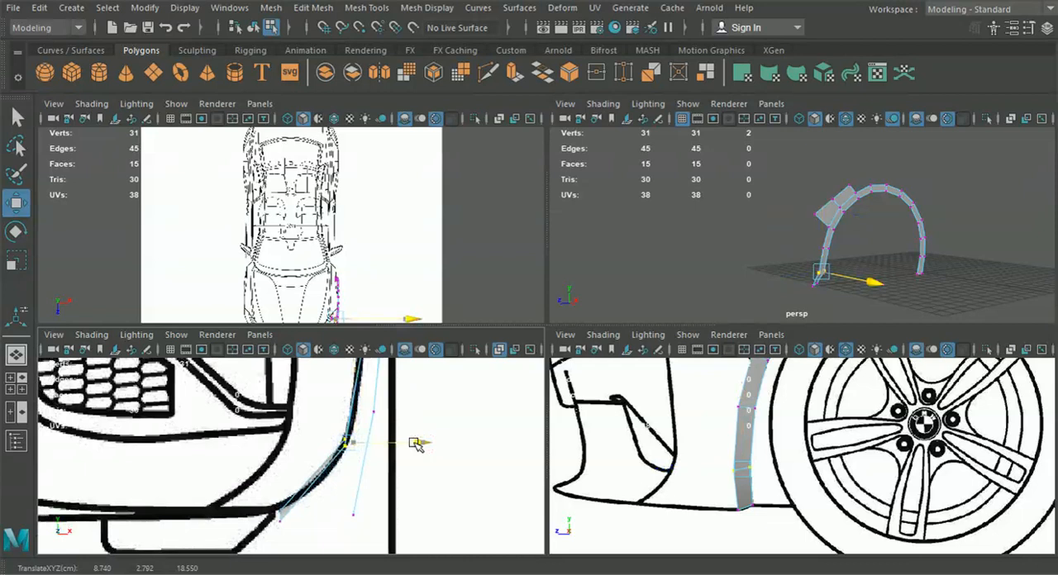
Lower the third-lowest front vertex pair to about Y 3.92 and shift it inward to the bumper outline at about X 8.96
drag(791, 427, 716, 398)
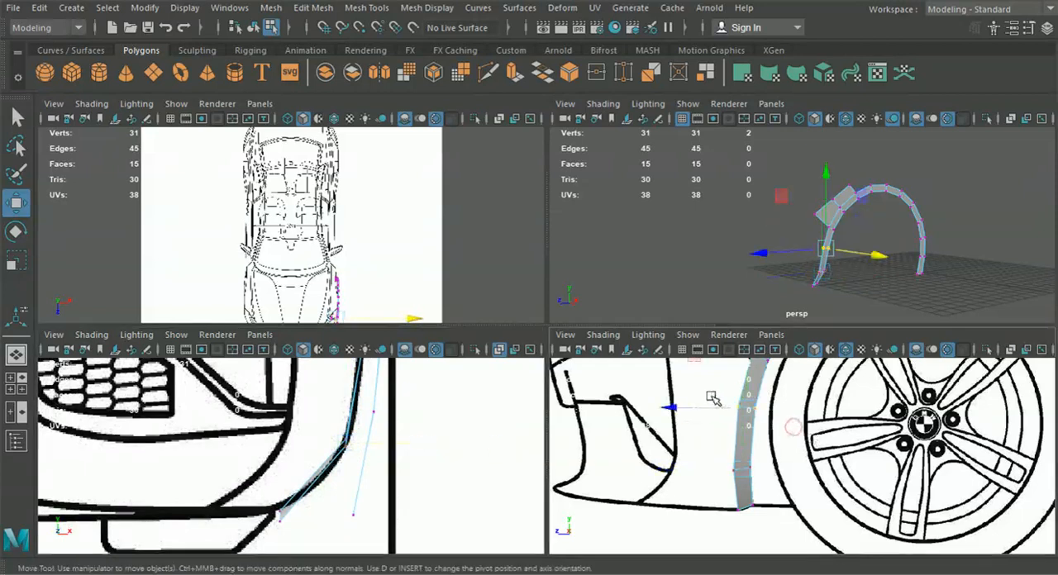
alt+middle_drag(723, 407, 719, 446)
drag(740, 397, 738, 407)
alt+middle_drag(369, 418, 369, 500)
drag(436, 427, 430, 427)
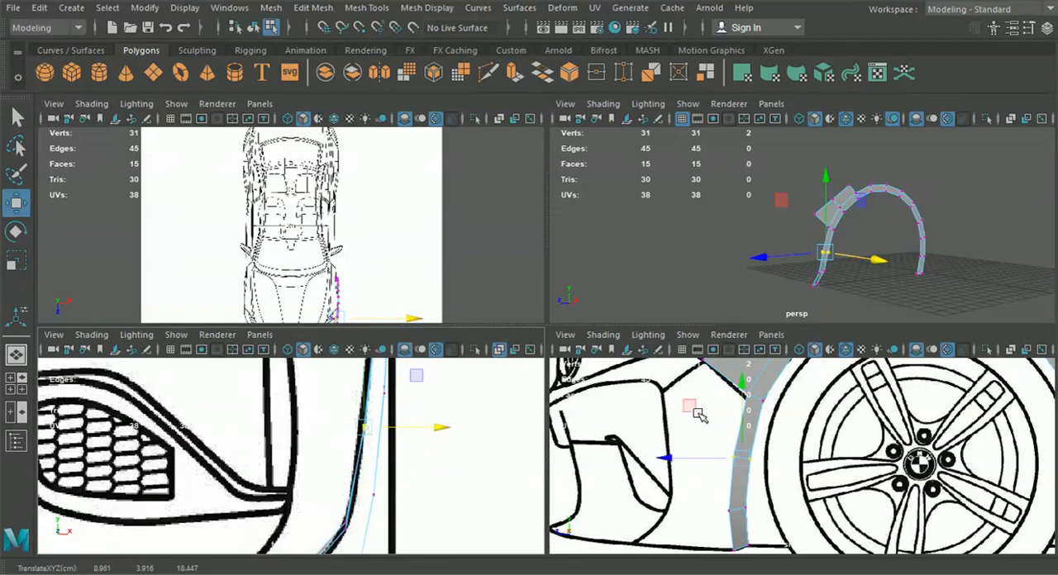
Insert an edge loop across the front of the arch strip, midway in the segment just below the extruded faces
key(space)
alt+middle_drag(399, 285, 409, 326)
right_click(451, 299)
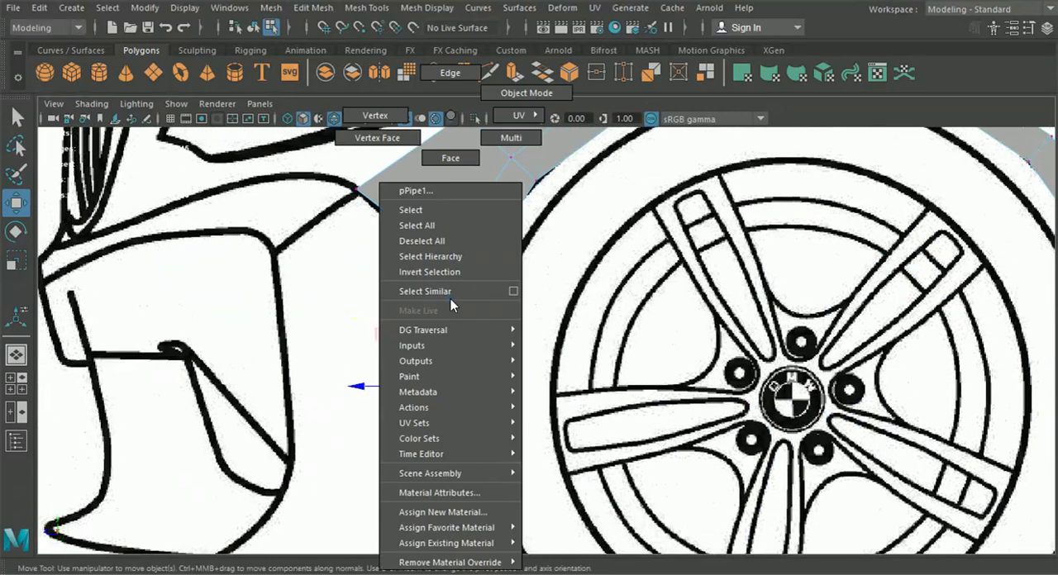
click(448, 75)
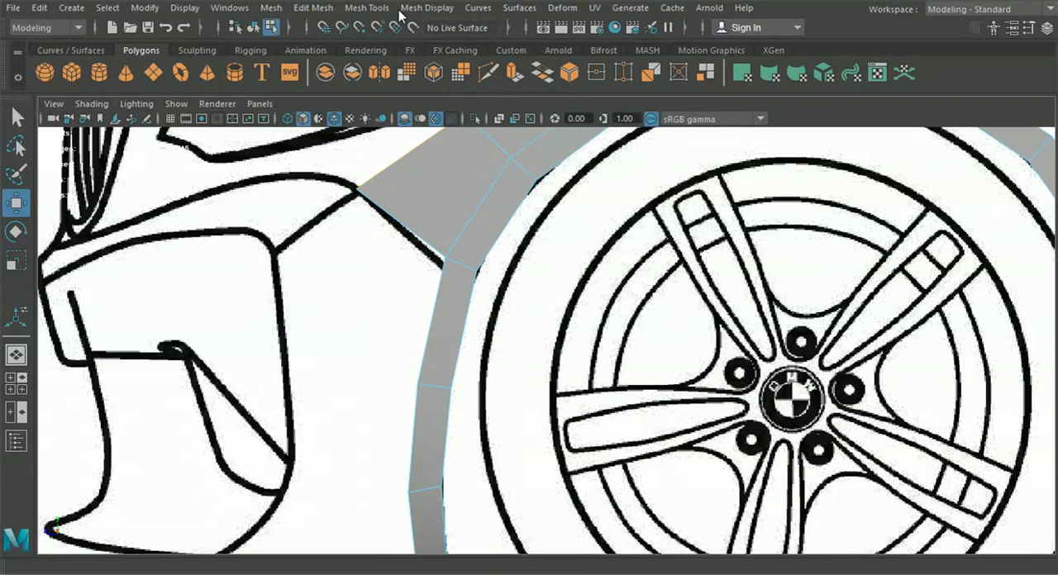
click(366, 8)
click(401, 125)
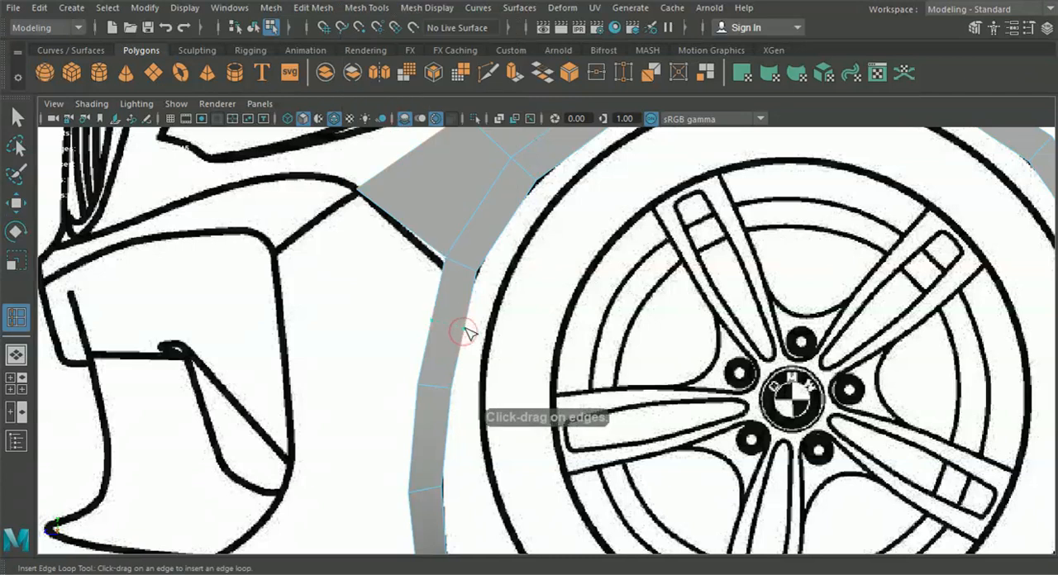
key(w)
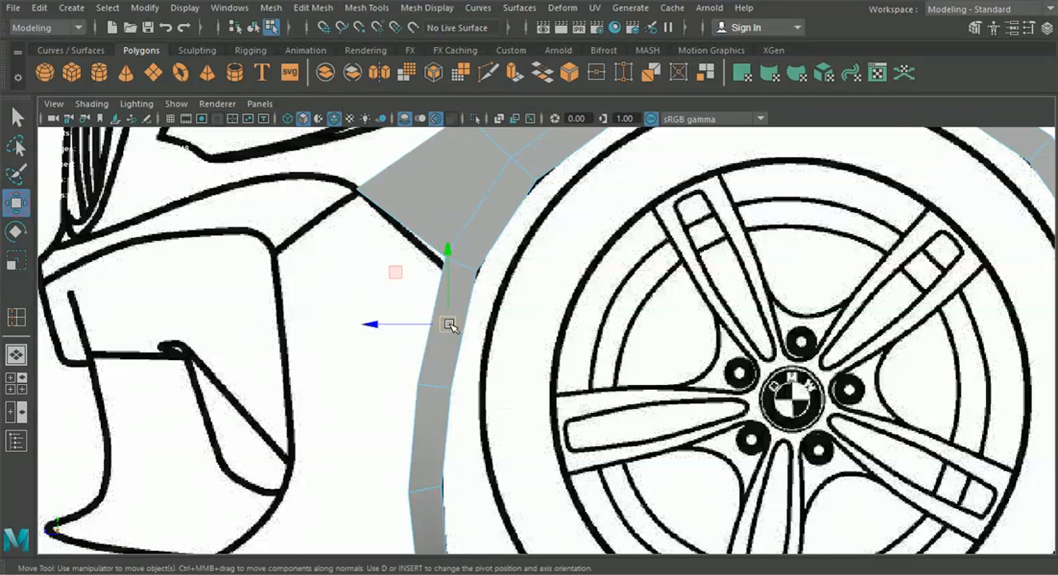
Lower the newly inserted edge loop slightly and shift it sideways onto the bumper outline in the front view
drag(446, 323, 435, 391)
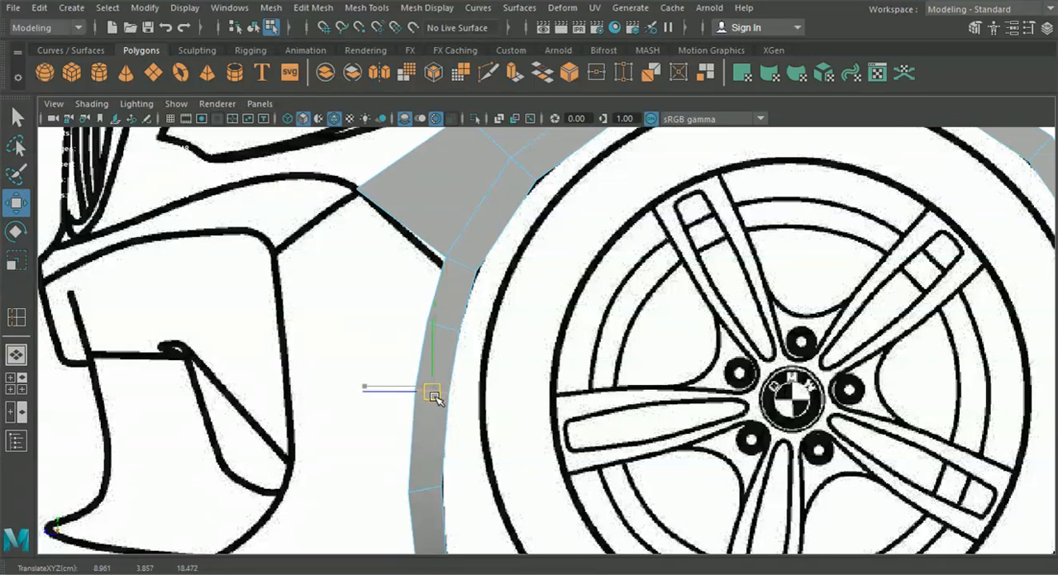
click(16, 383)
scroll(418, 455, up, 5)
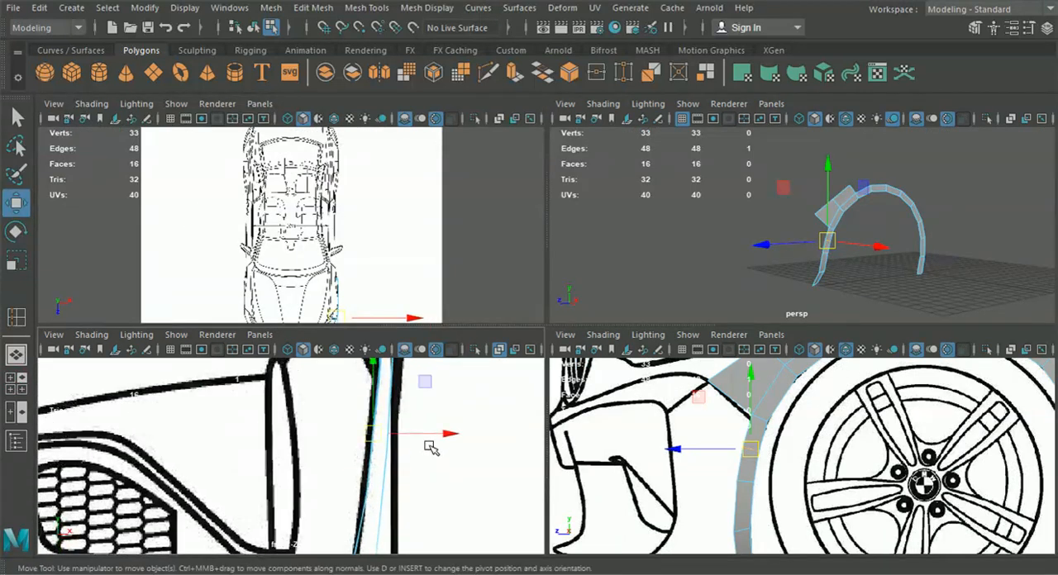
click(504, 415)
drag(503, 415, 505, 415)
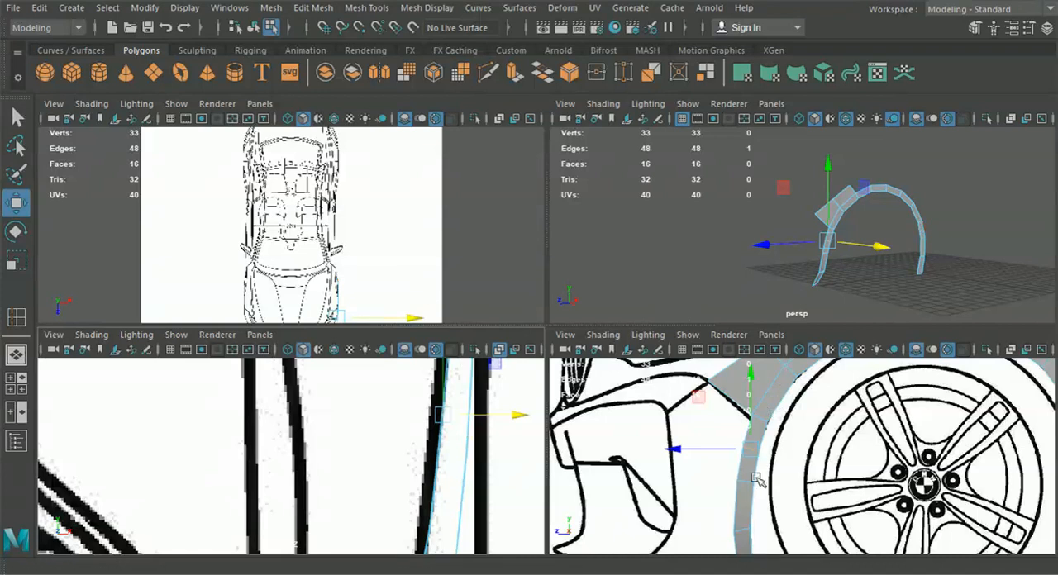
key(space)
Extrude the strip's outer edge just below the fender faces forward toward the bumper corner
right_click(457, 165)
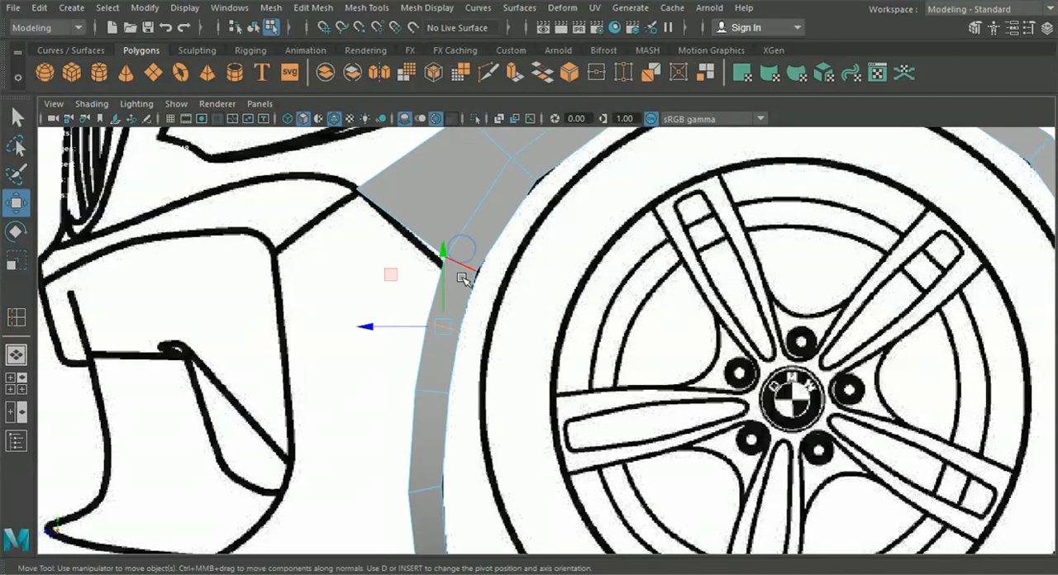
click(432, 290)
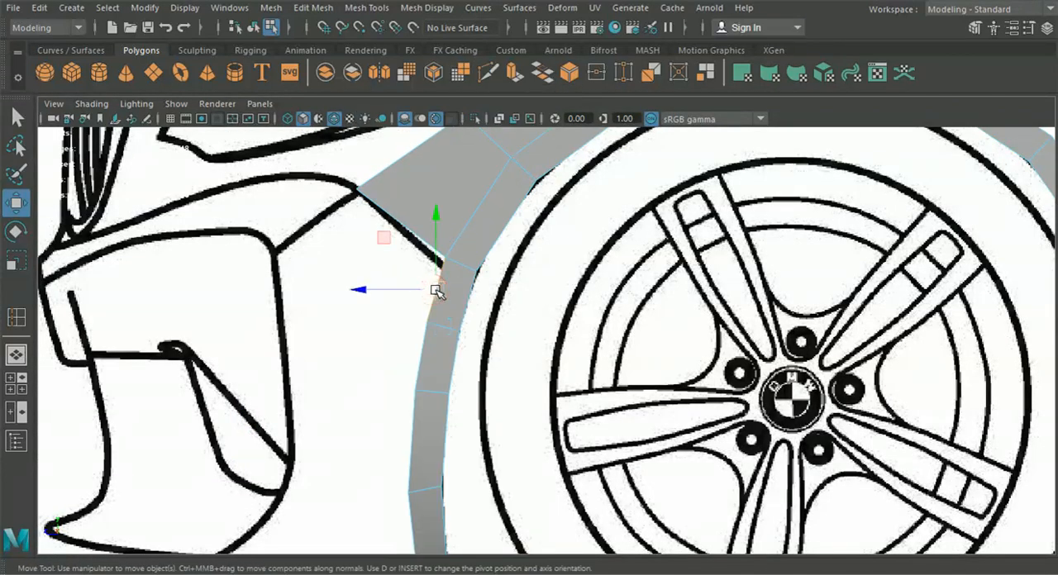
key(ctrl+e)
click(529, 195)
drag(433, 287, 309, 224)
Move the extruded face's lower outer vertex onto the bumper corner at about Y 5.44, Z 20.21
right_drag(383, 220, 333, 115)
alt+middle_drag(333, 263, 404, 319)
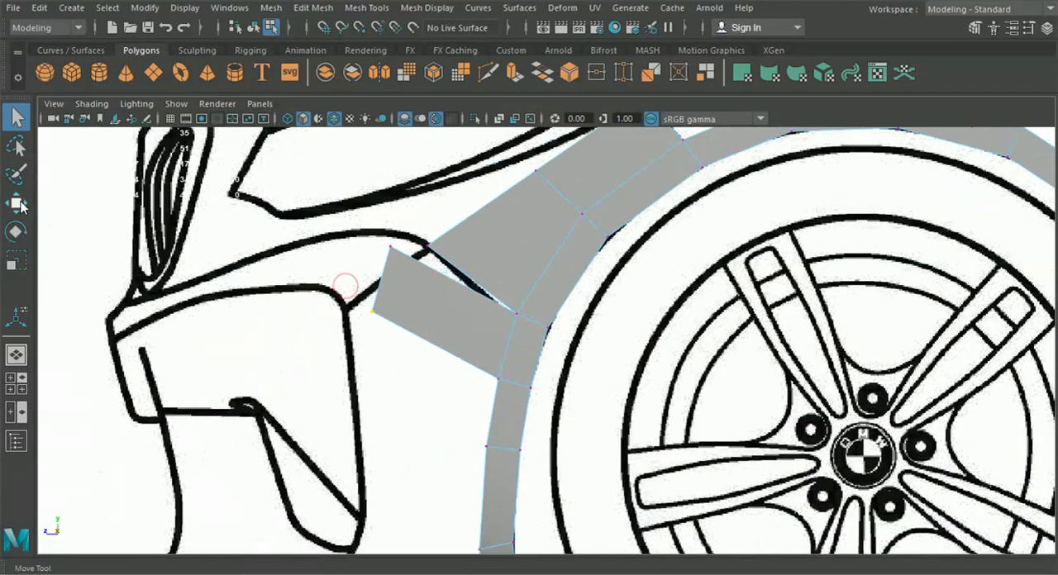
key(w)
drag(373, 313, 347, 304)
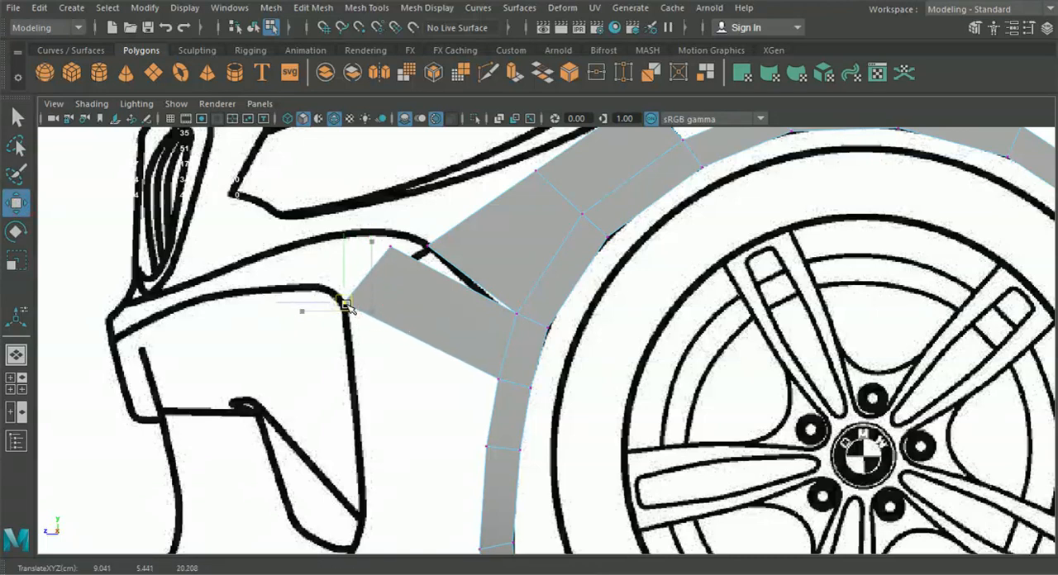
Snap the extruded face's upper outer vertex onto the neighbouring fender corner vertex and merge the two
click(384, 239)
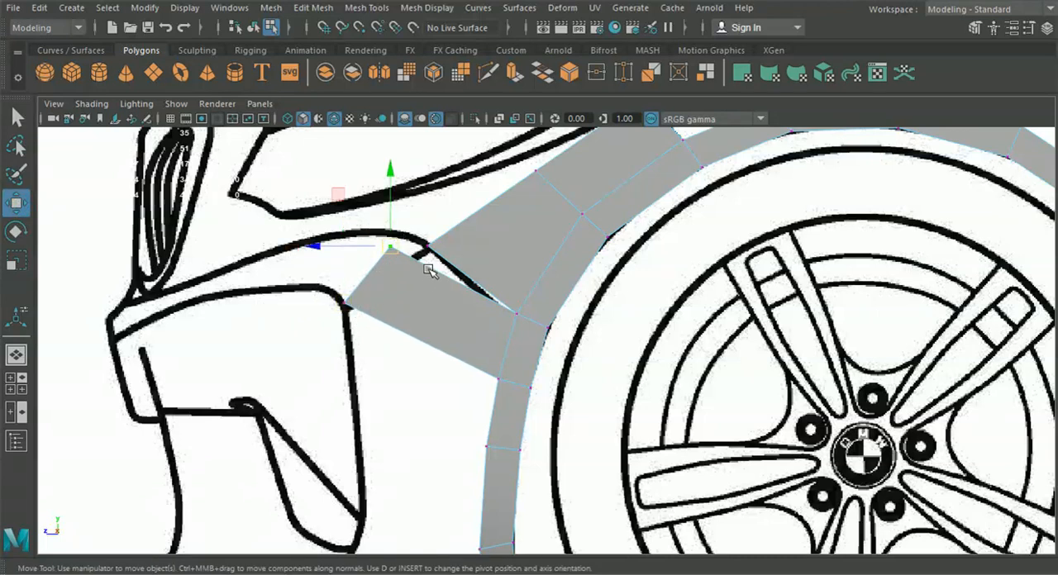
drag(395, 251, 430, 250)
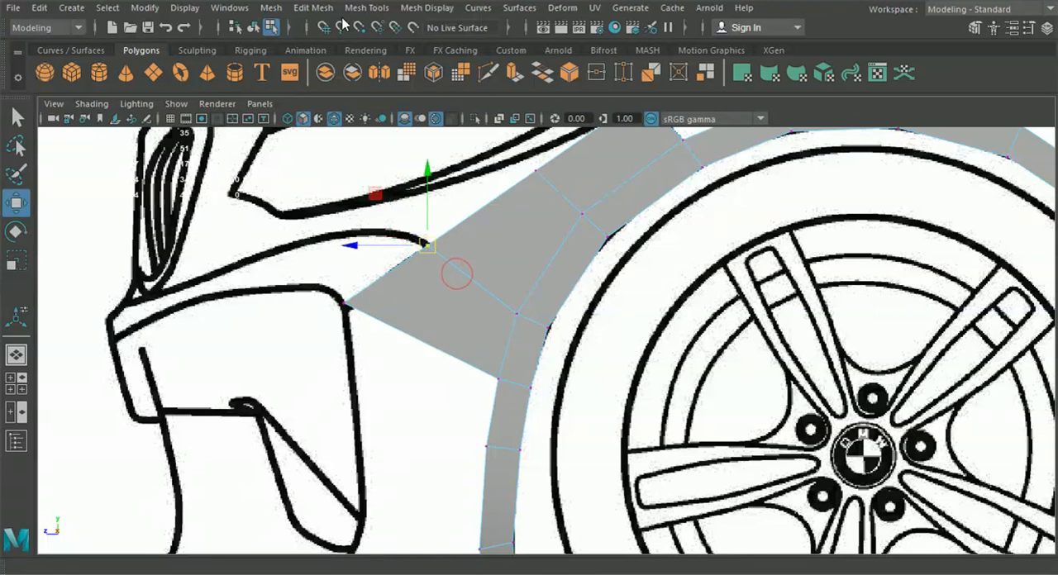
click(312, 8)
click(329, 155)
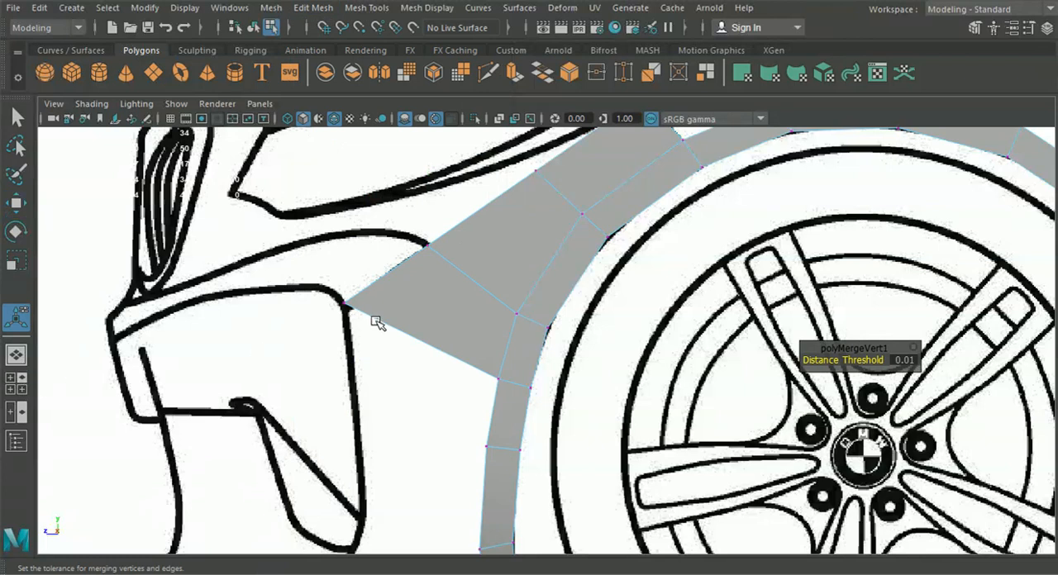
Extrude the three remaining lower outer edges of the arch strip forward to the bumper's side line
alt+middle_drag(402, 406, 409, 333)
right_drag(446, 107, 445, 87)
mouse_move(496, 358)
alt+middle_down()
mouse_move(475, 367)
mouse_move(490, 340)
alt+middle_up()
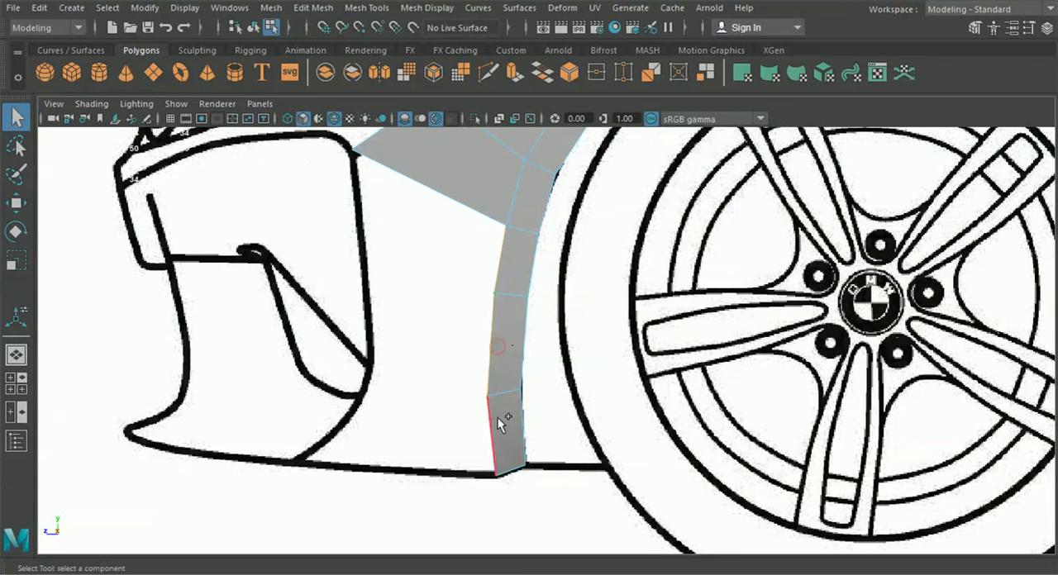
key(ctrl+e)
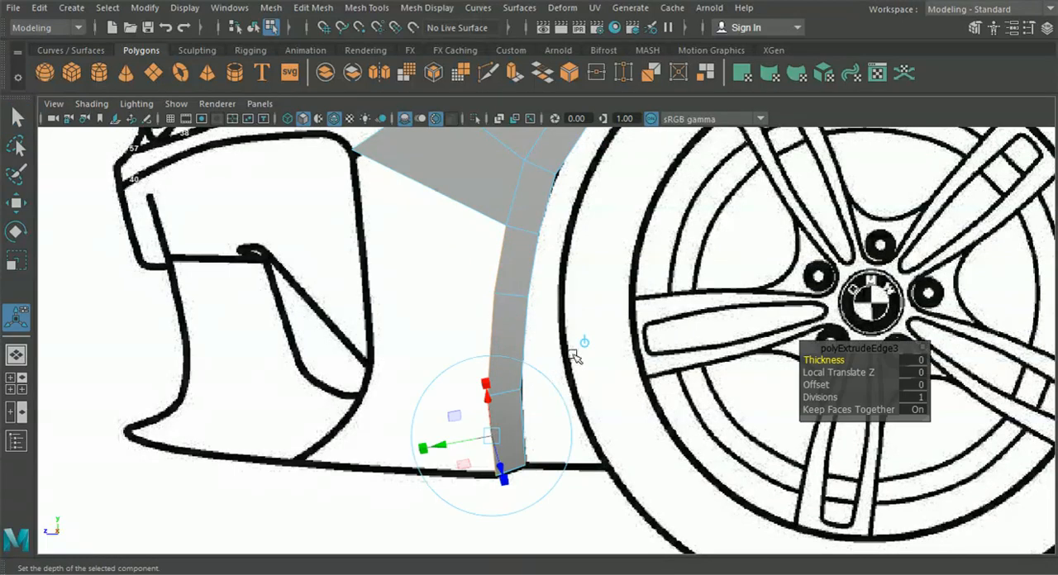
click(583, 344)
drag(452, 364, 329, 347)
Snap the new faces' upper outer vertex onto the bumper corner vertex and merge the two
right_click(494, 291)
right_drag(493, 292, 424, 113)
key(q)
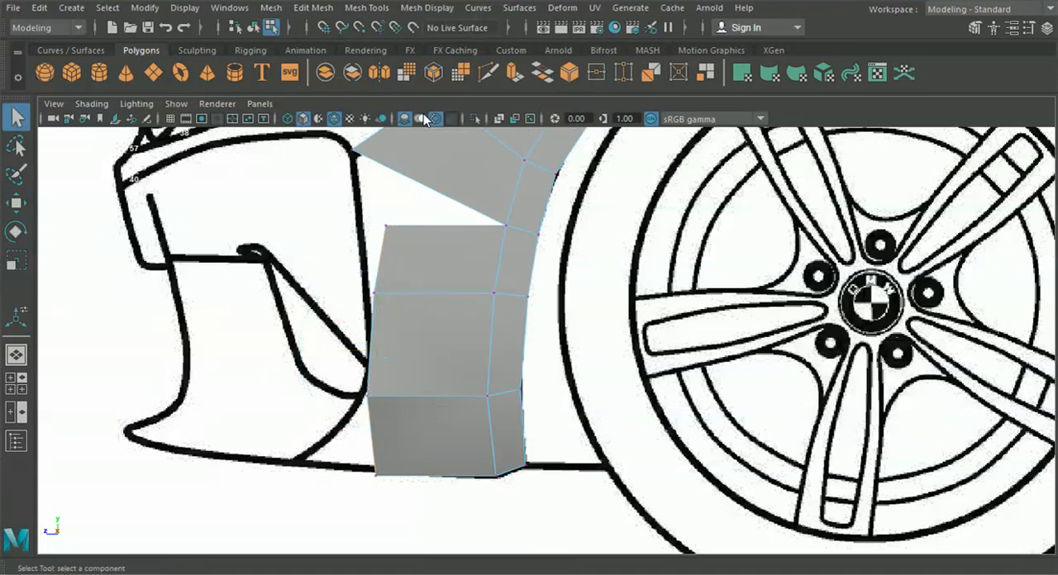
alt+middle_drag(433, 219, 452, 287)
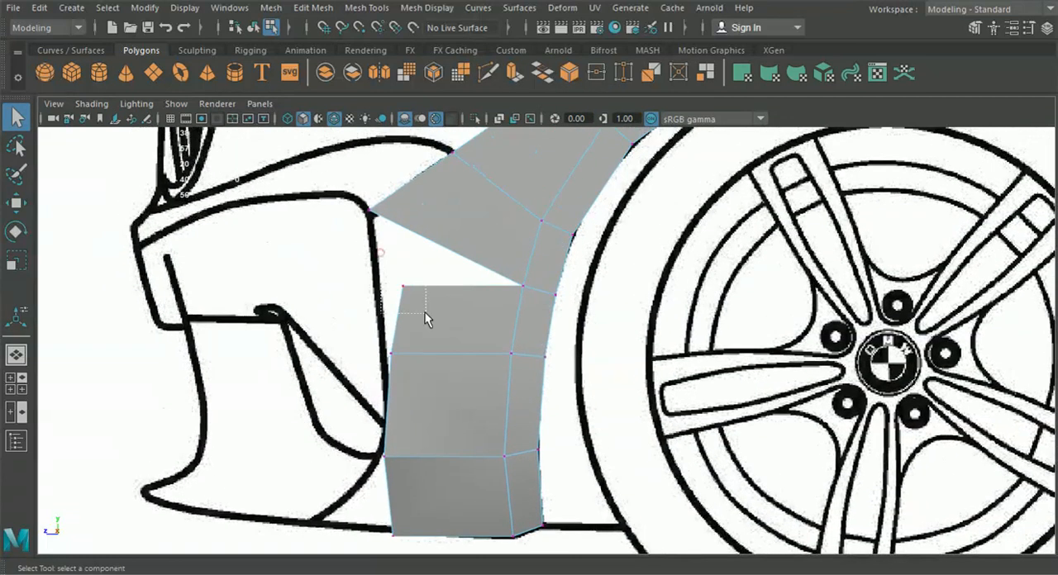
key(w)
key(v)
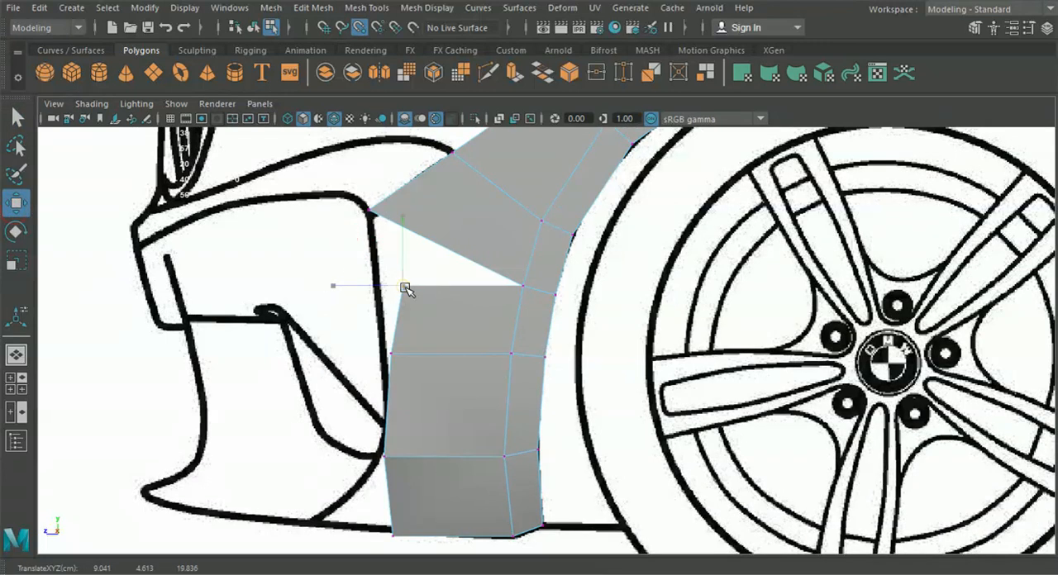
drag(405, 287, 372, 217)
click(314, 9)
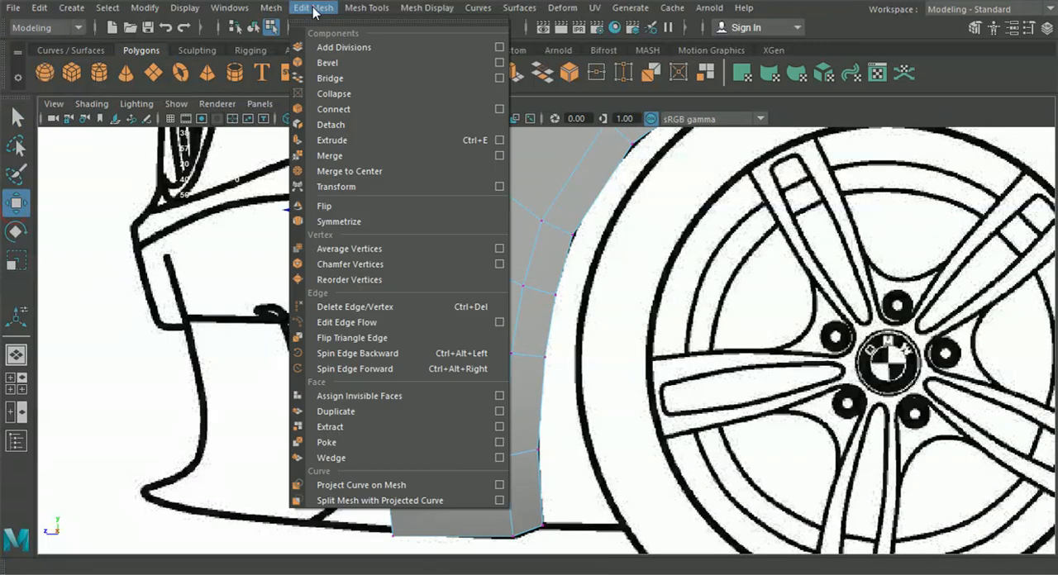
click(347, 157)
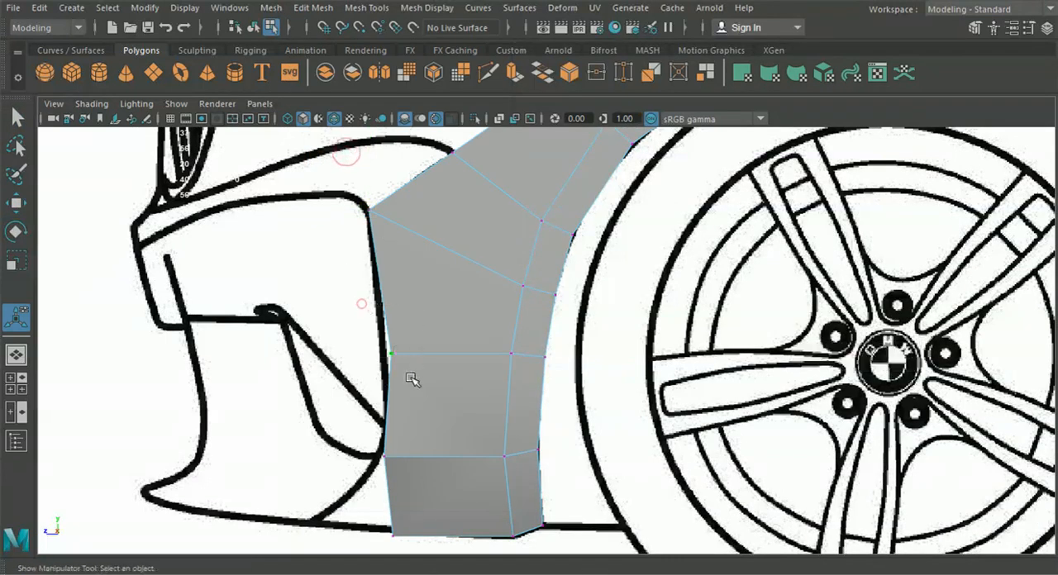
Fit the new faces' remaining outer vertices to the bumper outline, pulling the bottom one forward along the lower bumper edge
key(w)
drag(345, 360, 334, 355)
mouse_move(365, 434)
mouse_down()
mouse_move(398, 472)
mouse_move(365, 449)
mouse_up()
drag(418, 552, 266, 521)
drag(306, 481, 305, 472)
scroll(438, 372, down, 4)
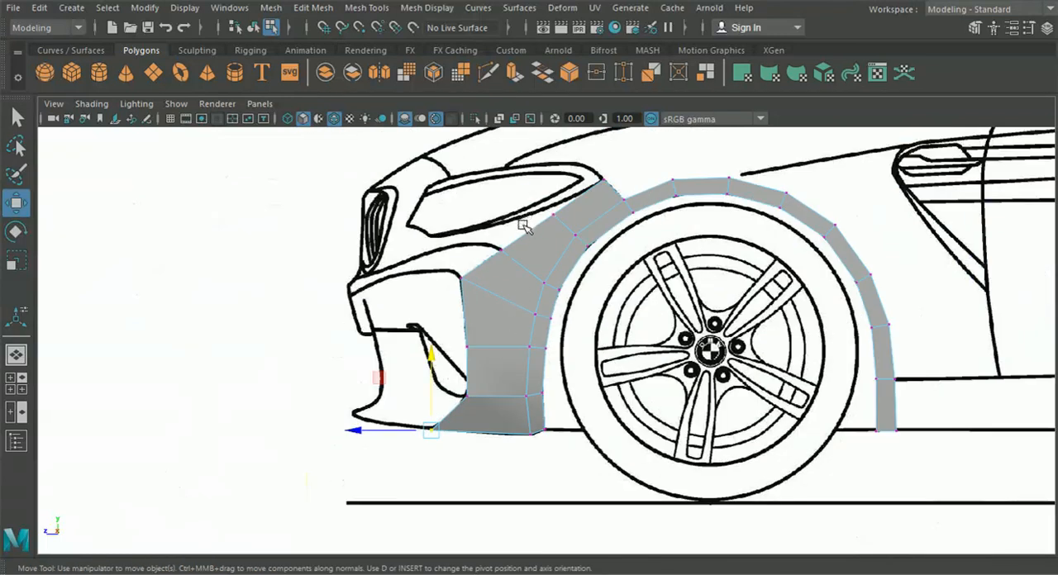
scroll(523, 227, down, 2)
Shift the bottom front vertex inward along the lower bumper edge to about X 7.07
click(16, 383)
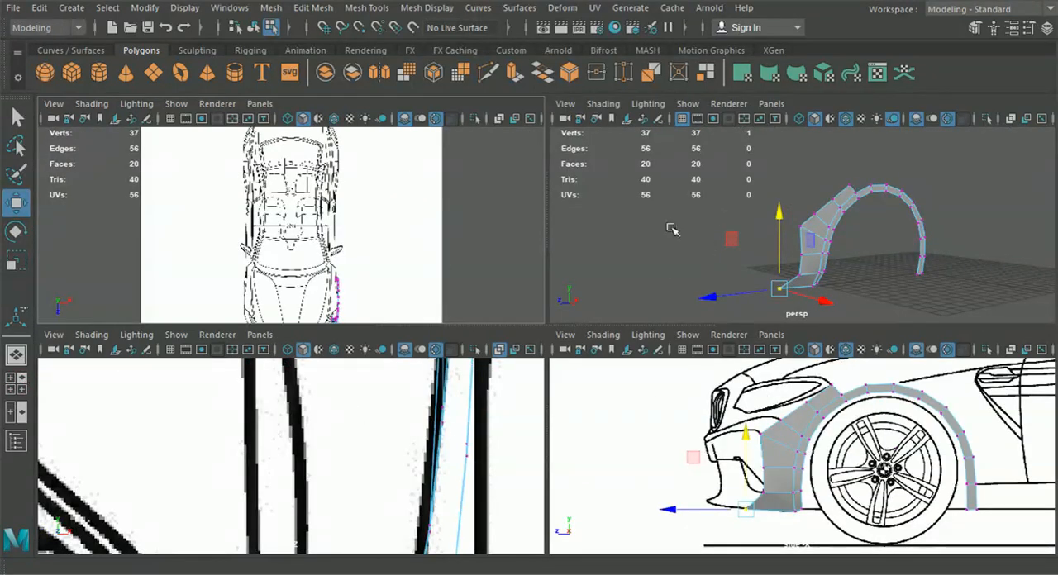
alt+drag(723, 219, 774, 269)
alt+drag(676, 289, 623, 299)
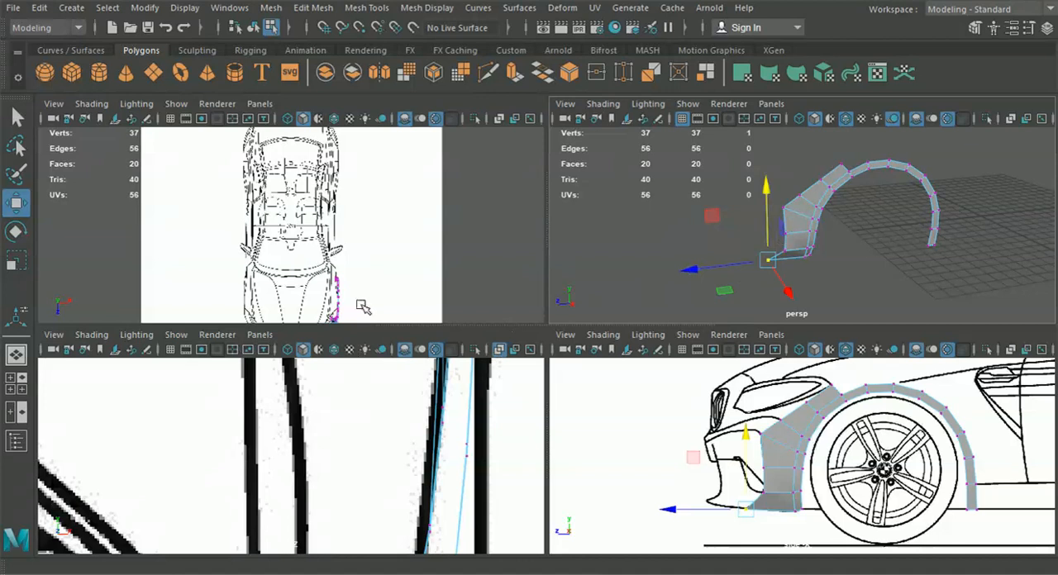
scroll(392, 449, down, 10)
scroll(342, 471, up, 3)
alt+middle_drag(334, 483, 333, 421)
scroll(783, 400, up, 2)
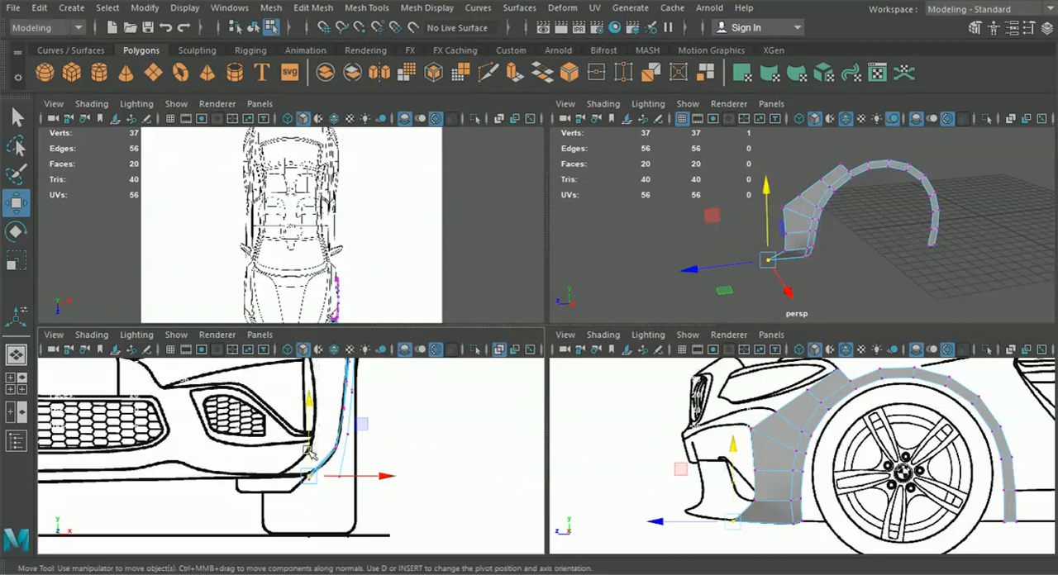
scroll(366, 415, up, 2)
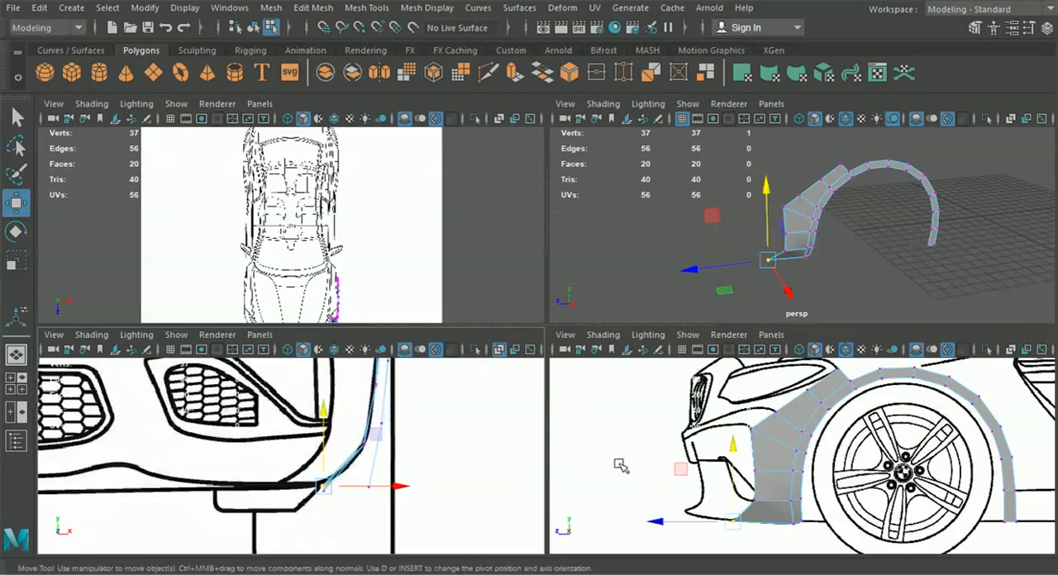
drag(401, 487, 350, 488)
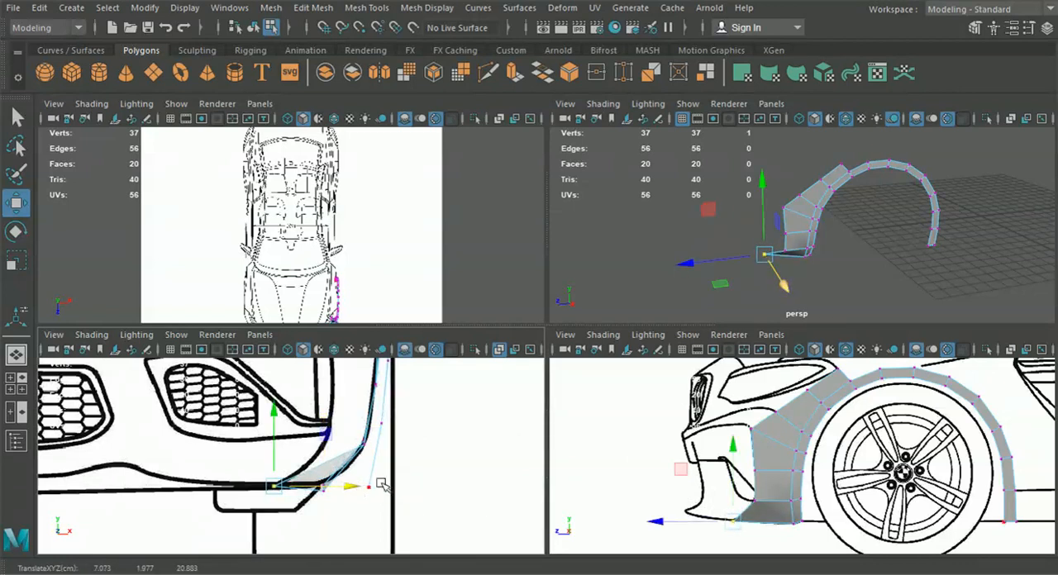
Shift the second-lowest outer vertex inward to the bumper's curved side line in the front view
click(754, 502)
click(753, 501)
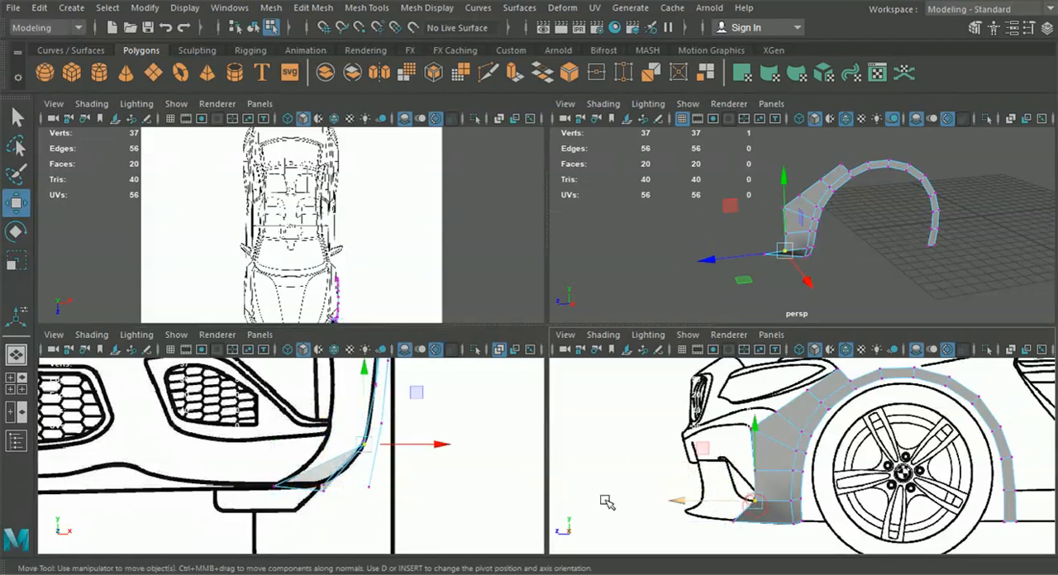
scroll(466, 467, up, 3)
drag(476, 441, 410, 439)
alt+middle_drag(424, 407, 376, 477)
alt+middle_drag(373, 432, 368, 463)
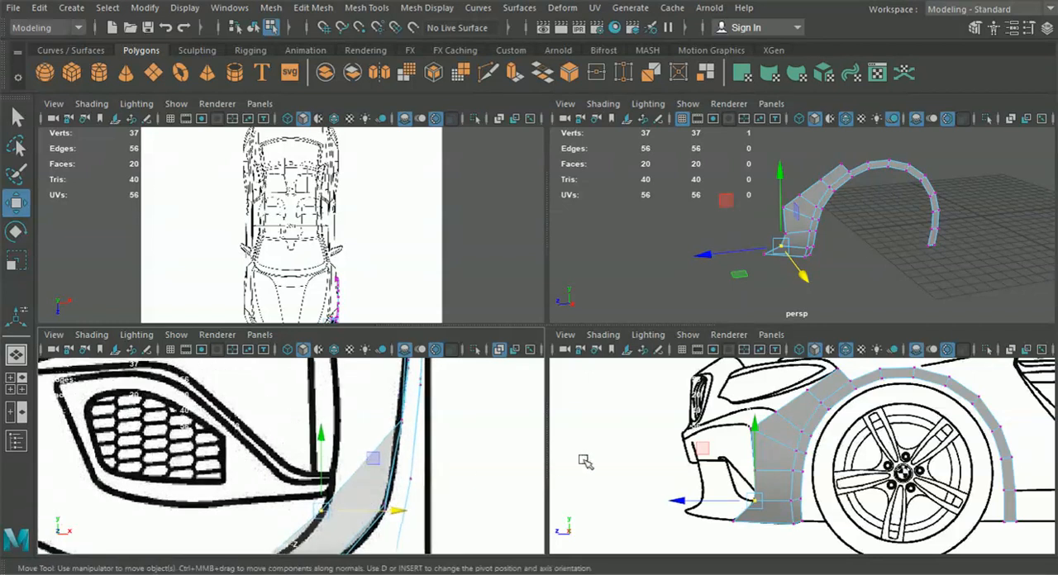
Shift the third-lowest outer vertex and the bumper corner vertex inward to the bumper side line in the front view
click(752, 468)
drag(480, 420, 418, 420)
alt+middle_drag(421, 402, 421, 460)
drag(732, 444, 762, 419)
alt+middle_drag(381, 400, 378, 464)
drag(479, 419, 386, 415)
scroll(386, 422, down, 3)
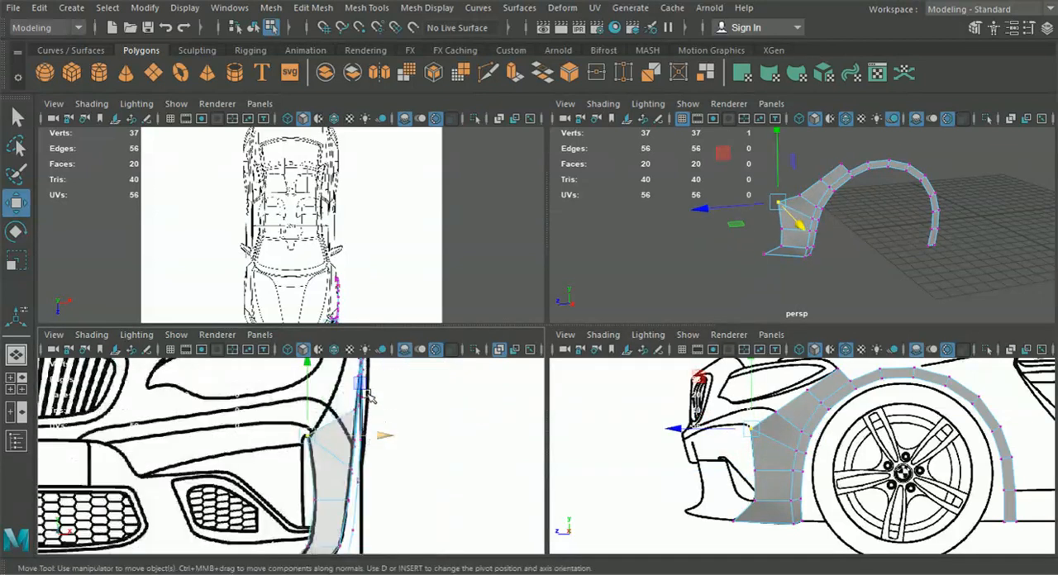
Shift the outer vertex above the bumper corner inward to the bumper line at about X 8.38
alt+middle_drag(731, 436, 722, 445)
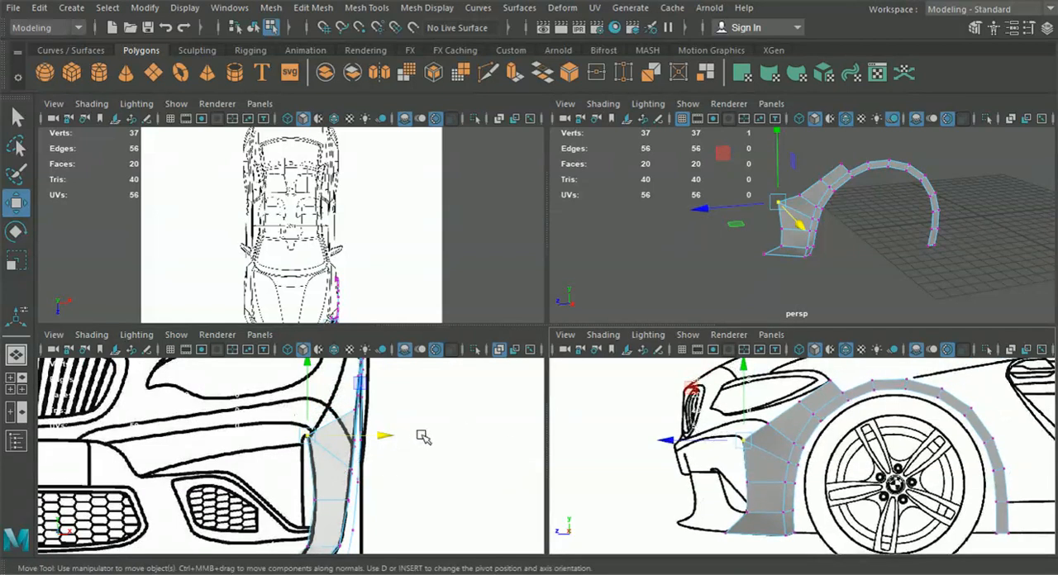
scroll(390, 444, up, 2)
scroll(743, 422, up, 4)
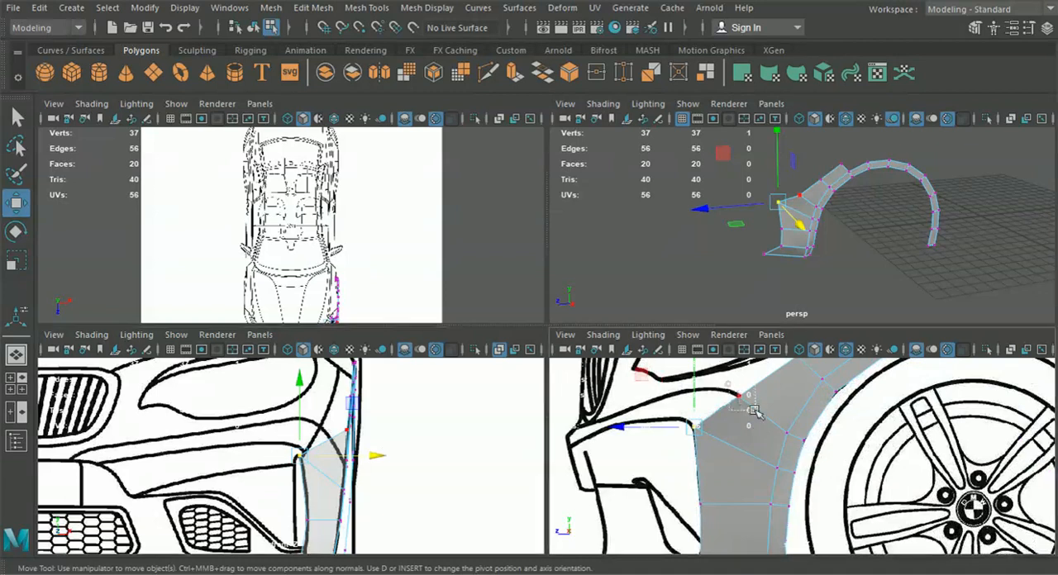
drag(747, 405, 751, 409)
alt+middle_drag(369, 414, 377, 439)
drag(429, 455, 400, 456)
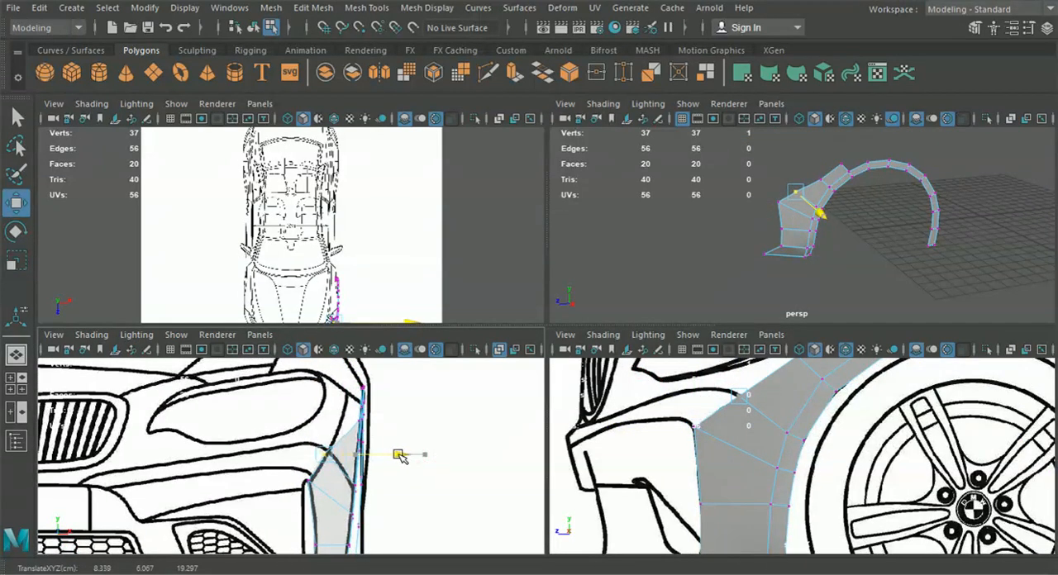
drag(402, 457, 399, 456)
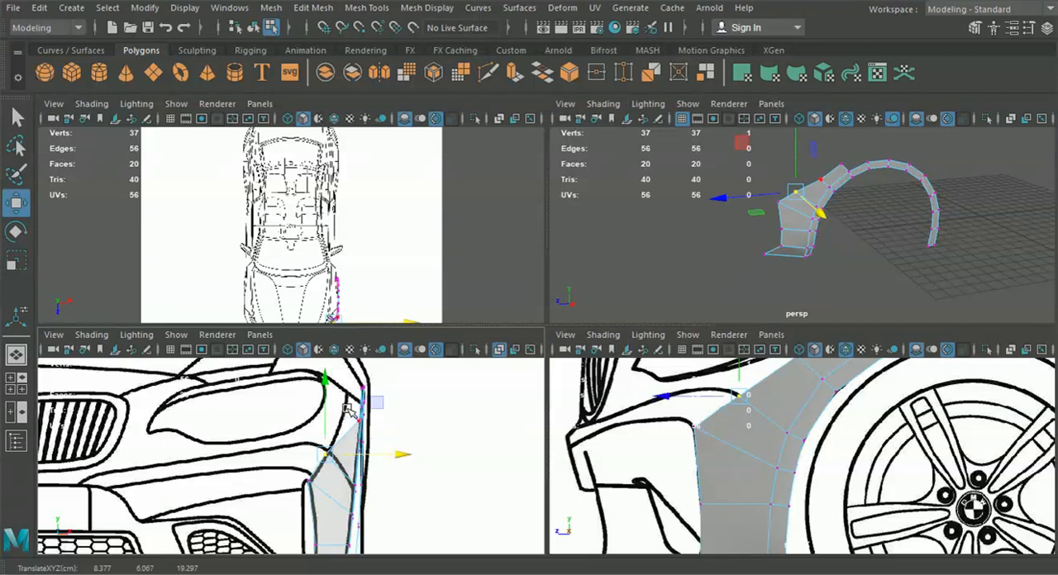
Shift the middle outer vertex below the headlight inward in the front view
alt+middle_drag(347, 408, 345, 434)
alt+middle_drag(677, 427, 643, 453)
click(759, 386)
drag(422, 452, 407, 449)
Shift the top outer vertex inward to the headlight's rear corner and fine-tune its height
alt+middle_drag(691, 412, 628, 484)
click(762, 426)
drag(436, 416, 410, 416)
scroll(385, 435, up, 4)
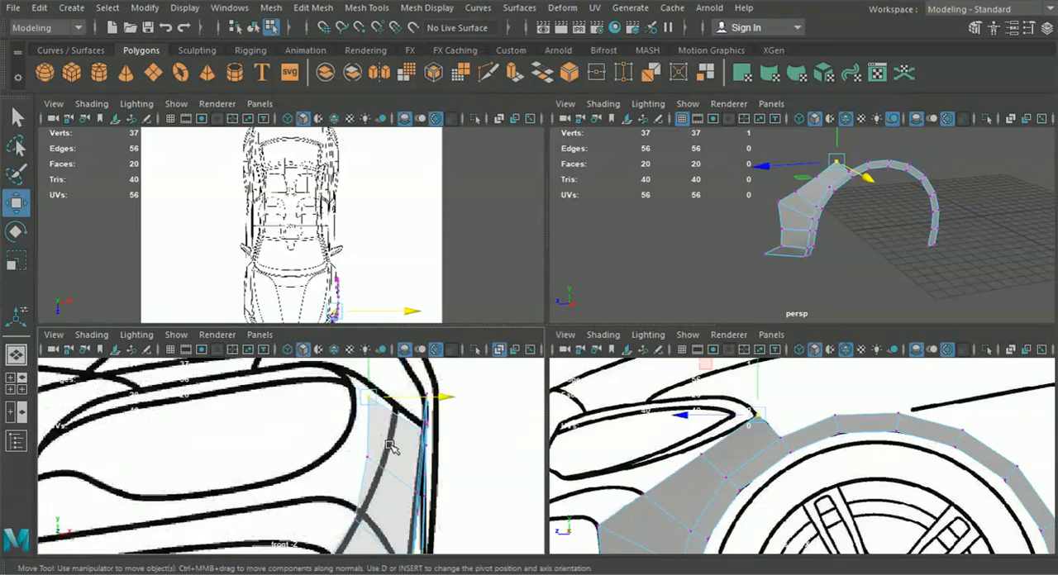
drag(370, 374, 364, 374)
scroll(385, 457, down, 3)
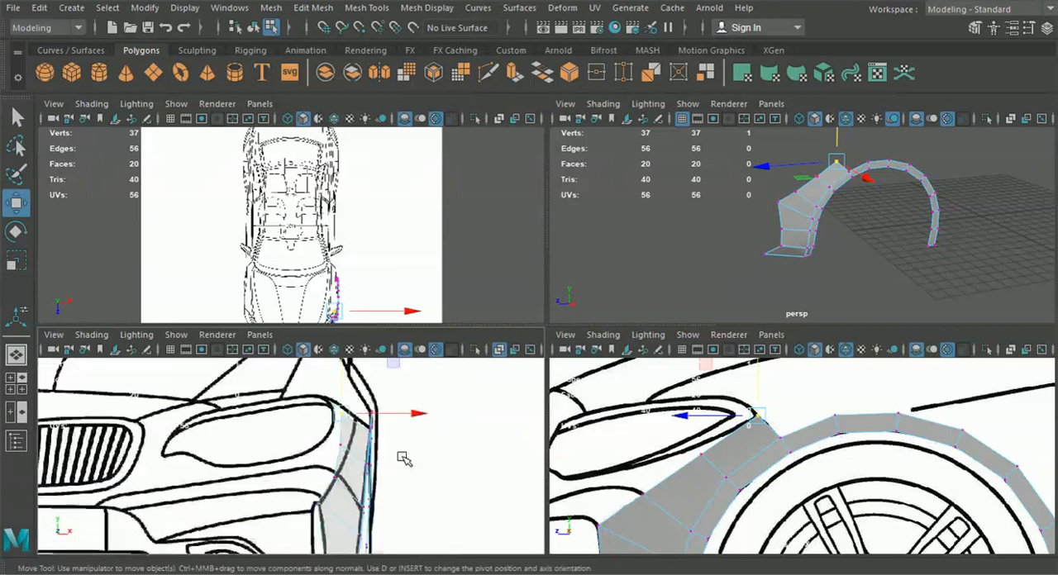
Smooth the fender's outer edge by shifting the two vertices above the bumper corner inward, the upper one to about X 8.48
key(space)
alt+drag(649, 318, 626, 384)
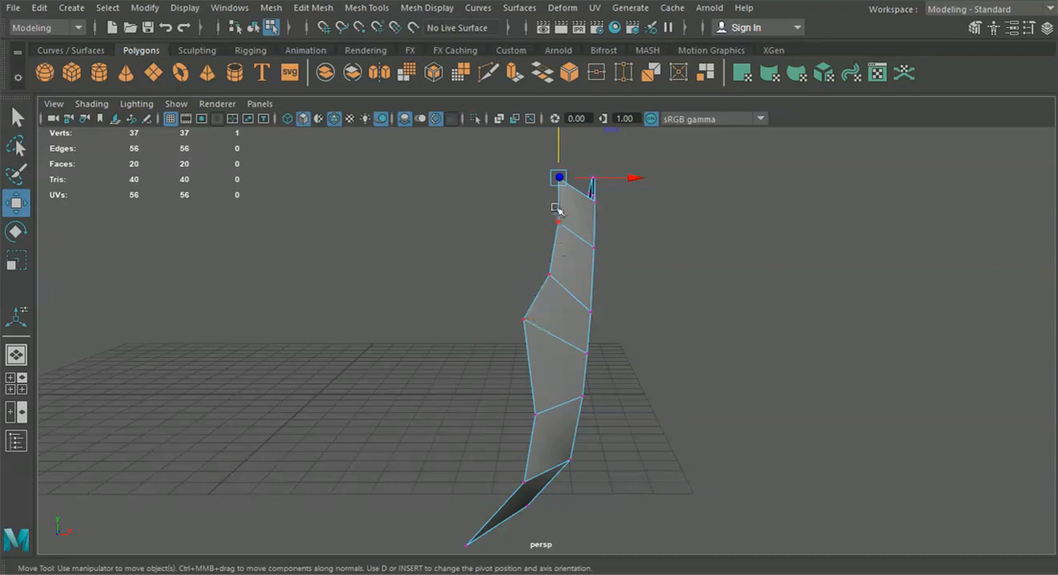
click(548, 279)
drag(613, 275, 620, 276)
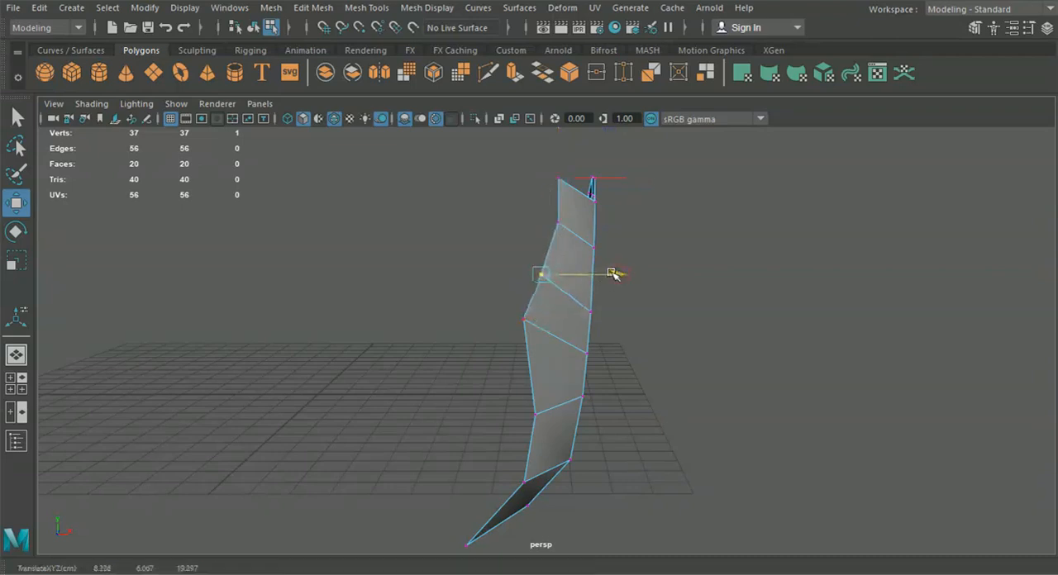
click(558, 223)
drag(618, 225, 613, 225)
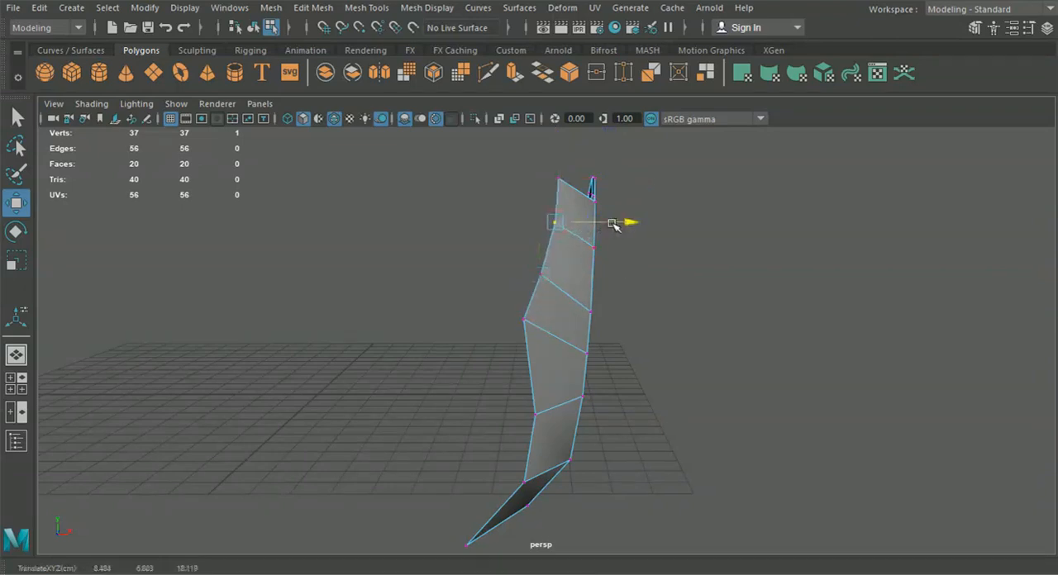
Fit the two inner-edge vertices beside the bumper's side vent to the bumper line in the front view
alt+drag(641, 311, 583, 347)
click(16, 383)
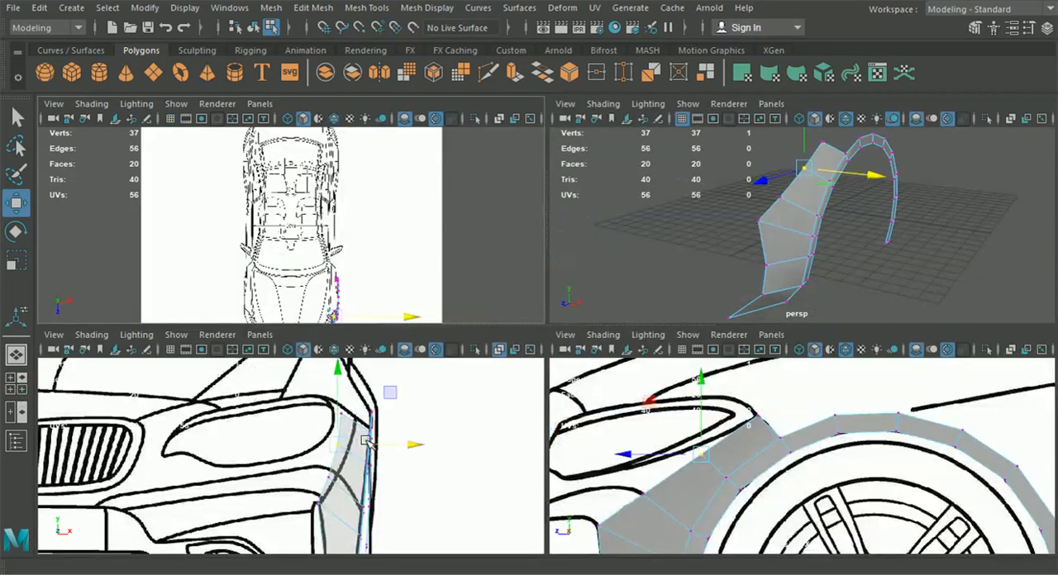
key(space)
scroll(405, 465, down, 6)
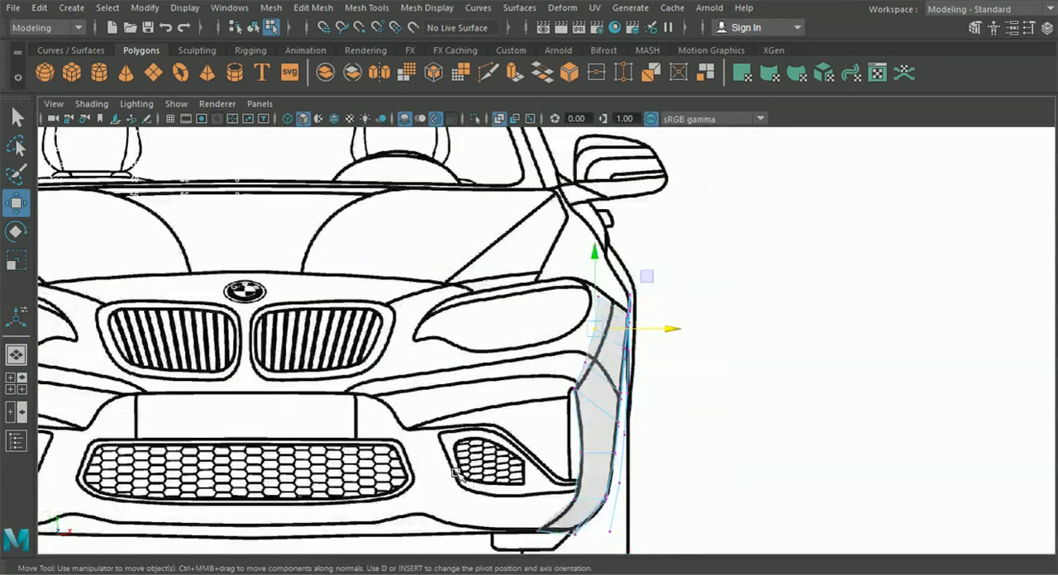
alt+middle_drag(456, 468, 456, 429)
scroll(454, 438, down, 1)
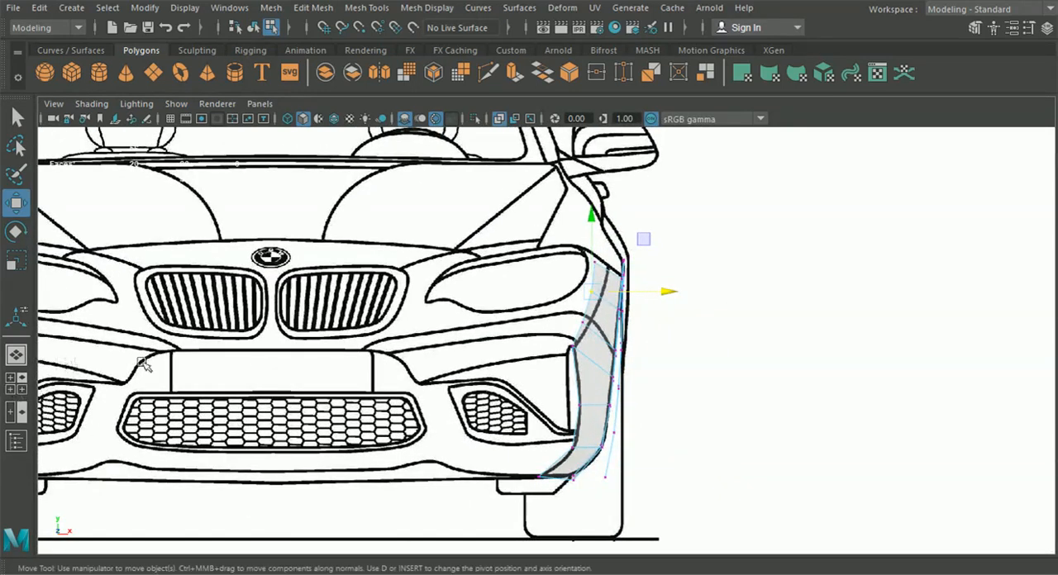
scroll(599, 362, up, 1)
scroll(600, 359, up, 4)
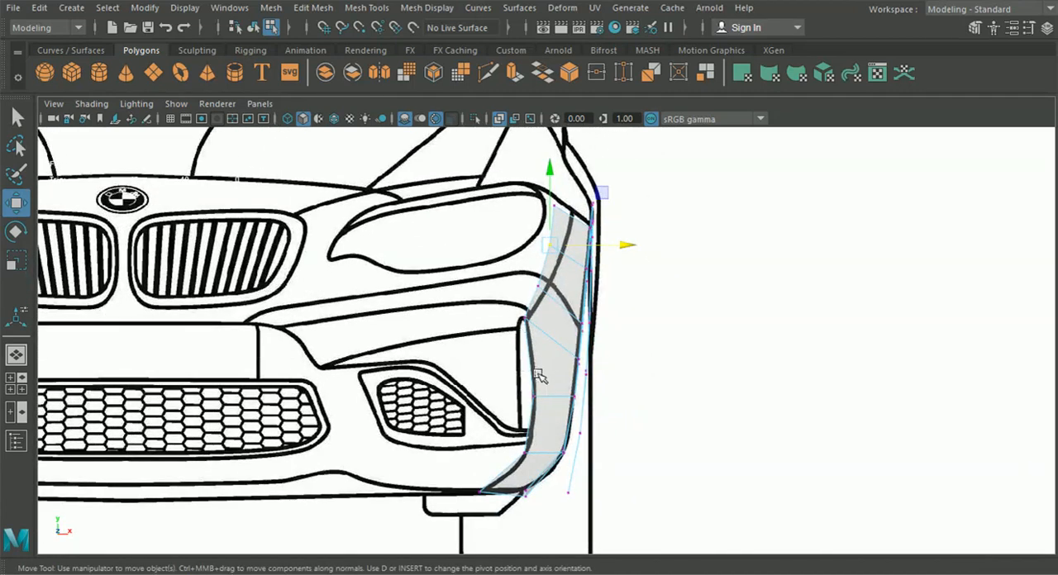
scroll(533, 370, up, 5)
scroll(500, 313, up, 1)
drag(461, 273, 551, 287)
drag(468, 400, 548, 428)
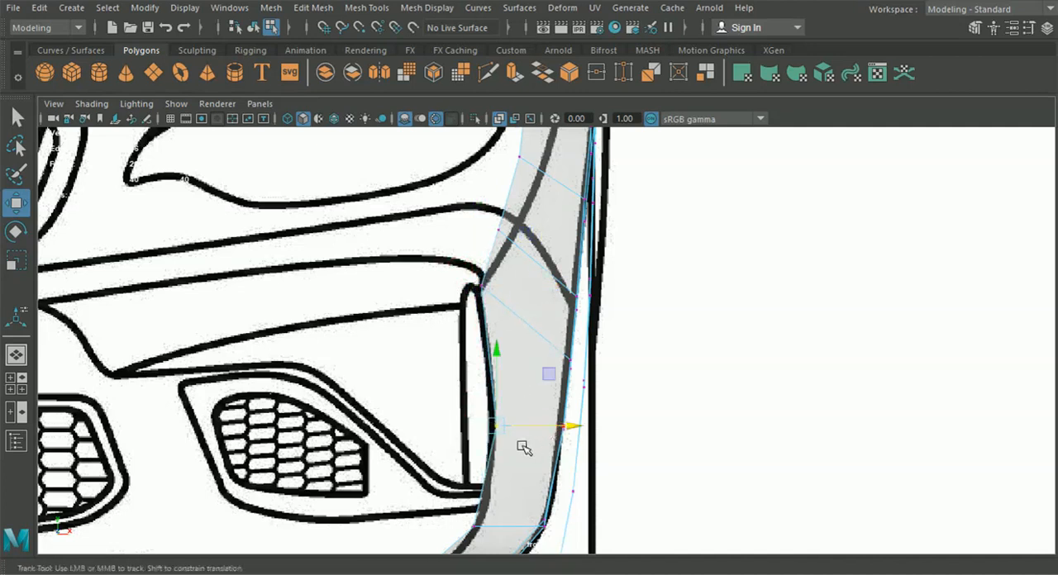
Align the two lowest inner-edge vertices with the bumper line, the upper at about X 8.07 and the bottom one at about X 7.23
alt+middle_drag(524, 446, 520, 302)
drag(448, 364, 526, 381)
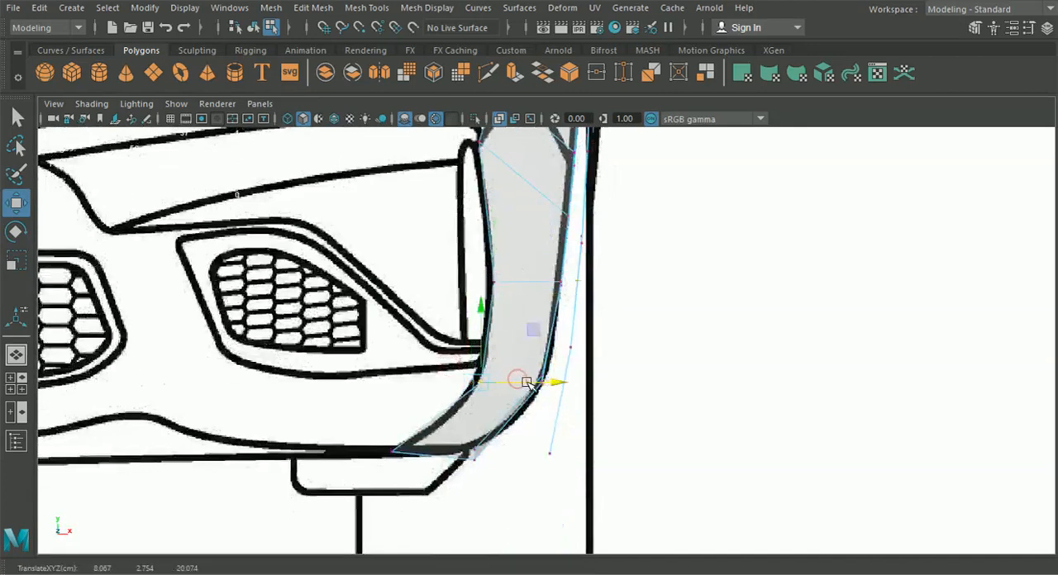
drag(374, 437, 456, 454)
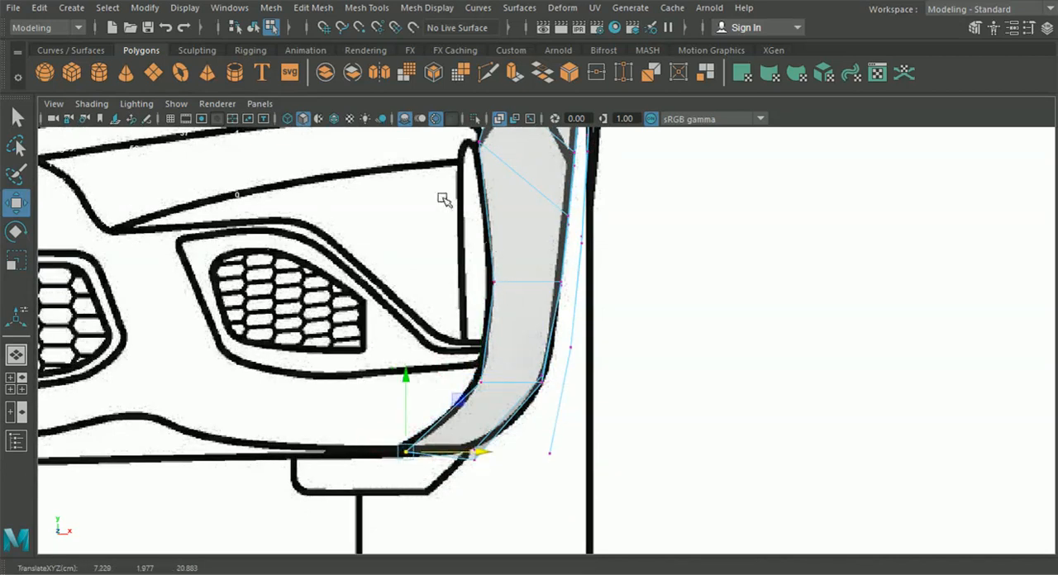
Extrude the three inner edges from the bumper corner down to the bottom slightly inward into a thin strip
alt+middle_drag(447, 204, 464, 241)
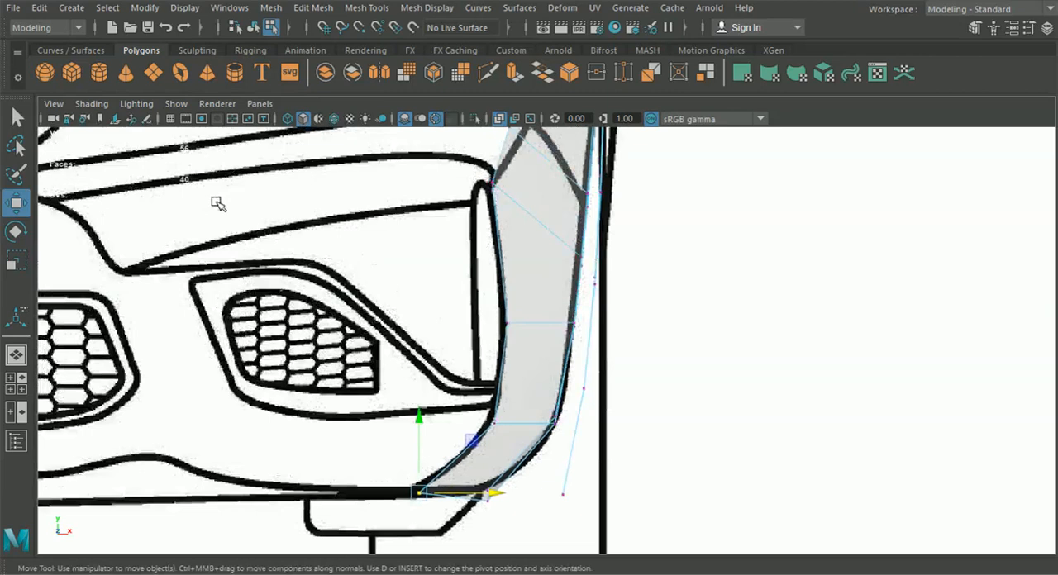
alt+middle_drag(212, 202, 349, 222)
alt+middle_drag(209, 240, 293, 234)
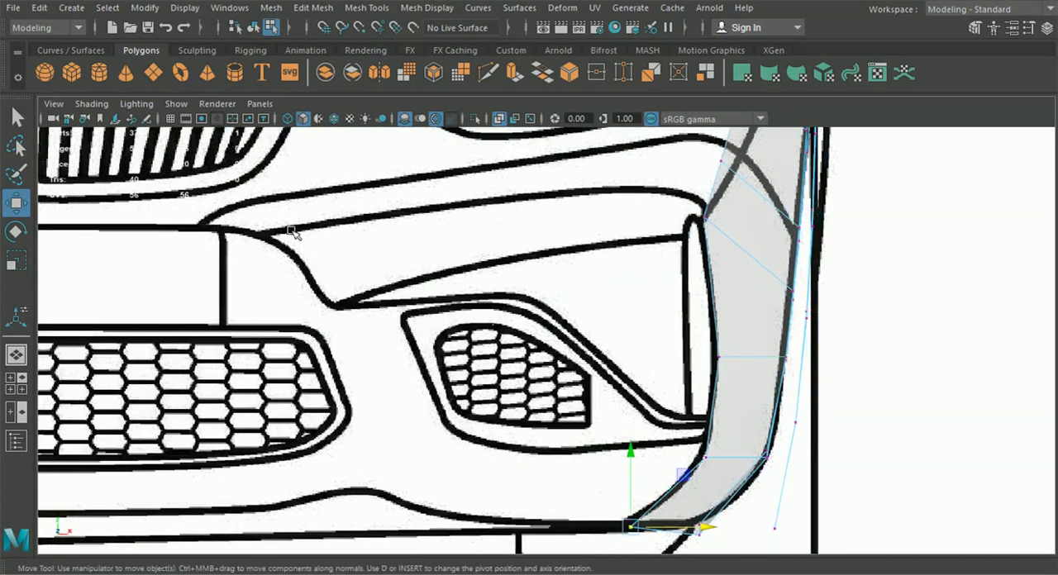
alt+middle_drag(506, 208, 361, 324)
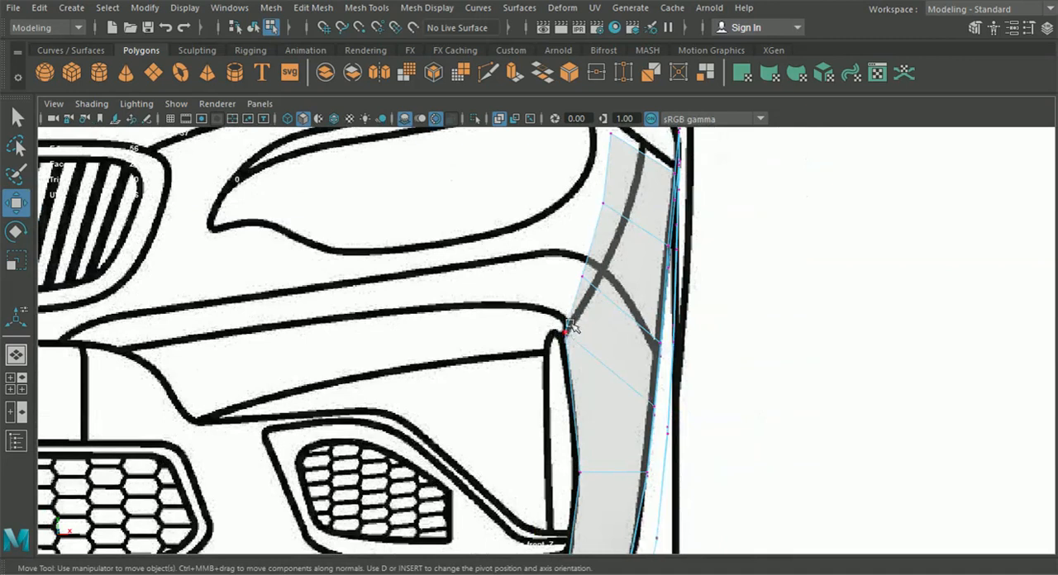
right_drag(565, 343, 566, 76)
alt+middle_drag(570, 361, 590, 339)
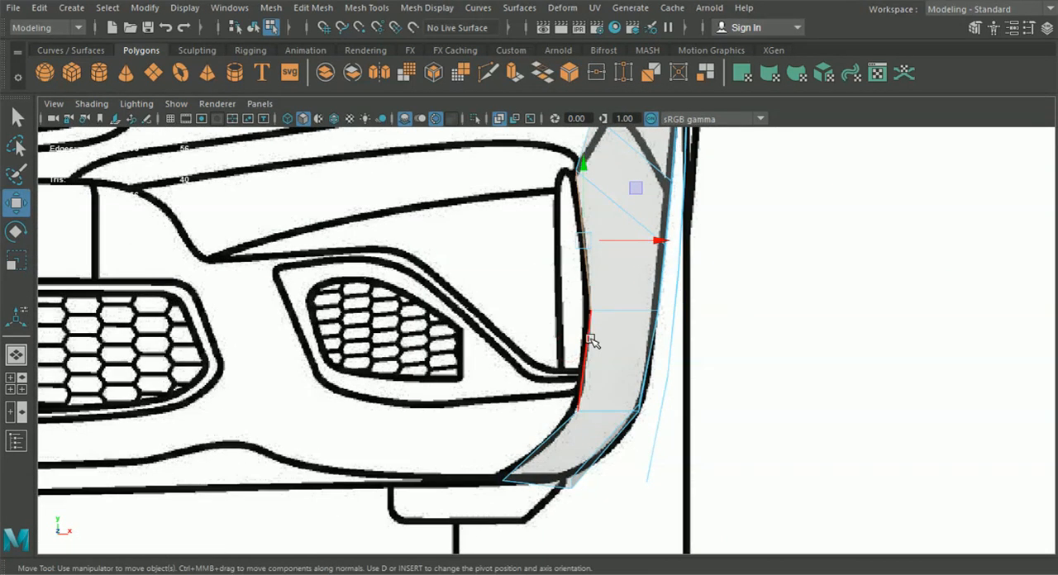
click(591, 341)
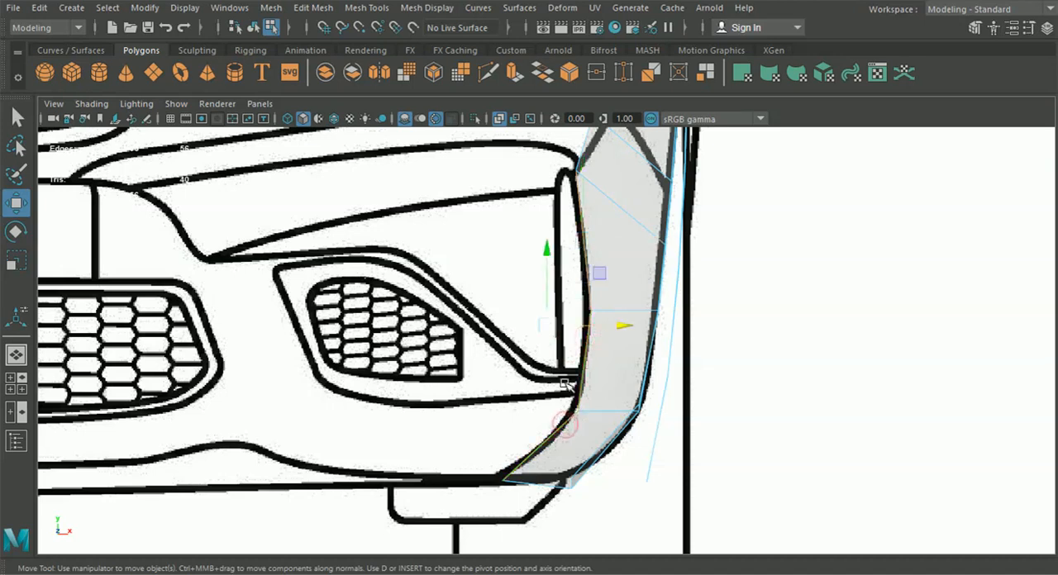
key(ctrl+e)
click(633, 353)
drag(600, 329, 591, 329)
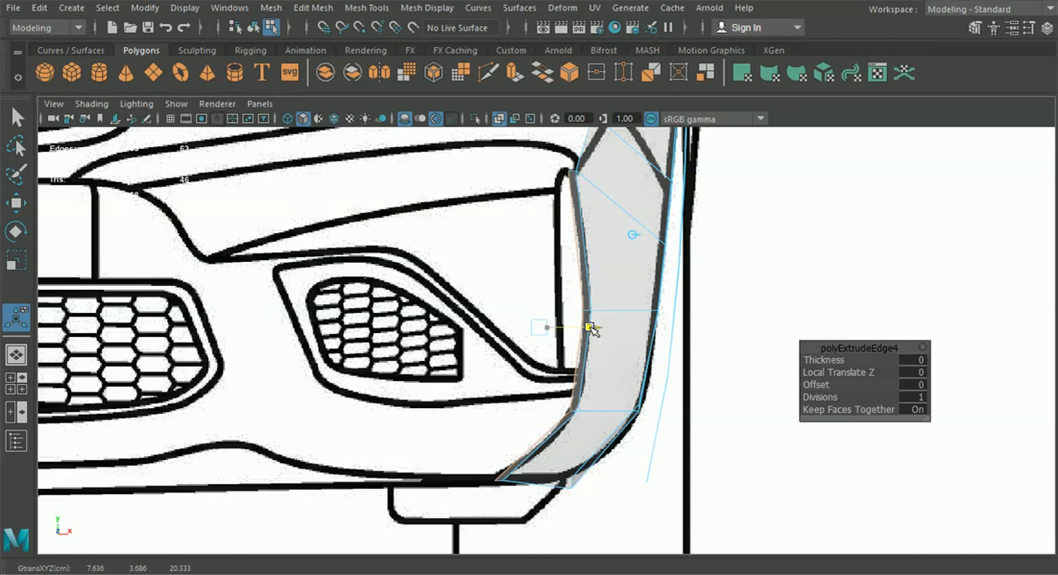
right_drag(616, 350, 551, 115)
Fit the new strip's inner vertices to the thick bumper outline, from the bottom tip up to the bumper corner
click(18, 205)
scroll(461, 406, up, 5)
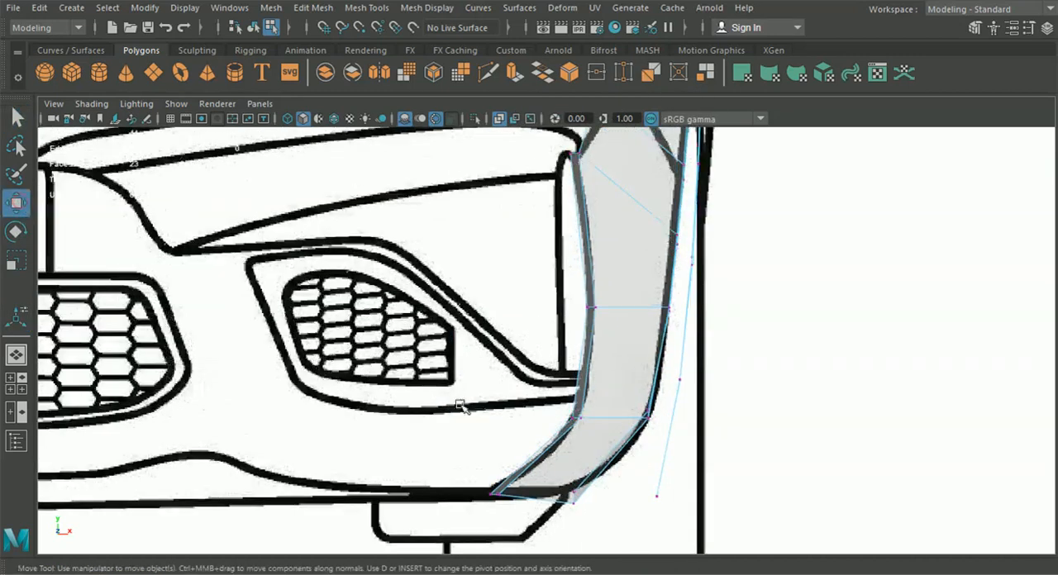
click(539, 400)
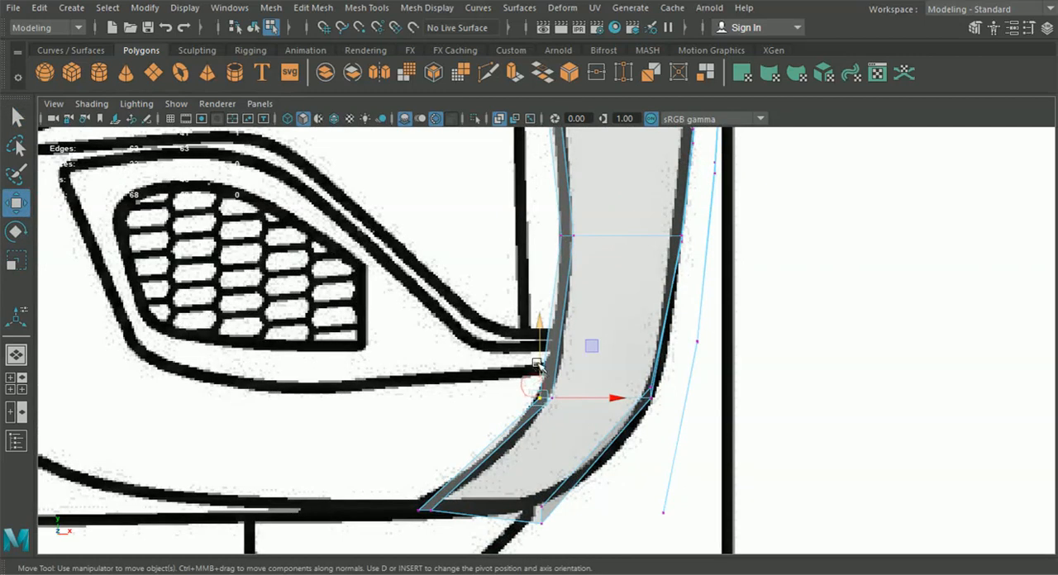
drag(387, 501, 417, 479)
alt+middle_drag(470, 453, 455, 558)
alt+middle_drag(475, 358, 458, 448)
alt+middle_drag(472, 304, 480, 368)
click(502, 278)
right_drag(509, 116, 510, 189)
Extrude the strip's short top edge inward and up to the curved bumper line below the headlight
click(510, 275)
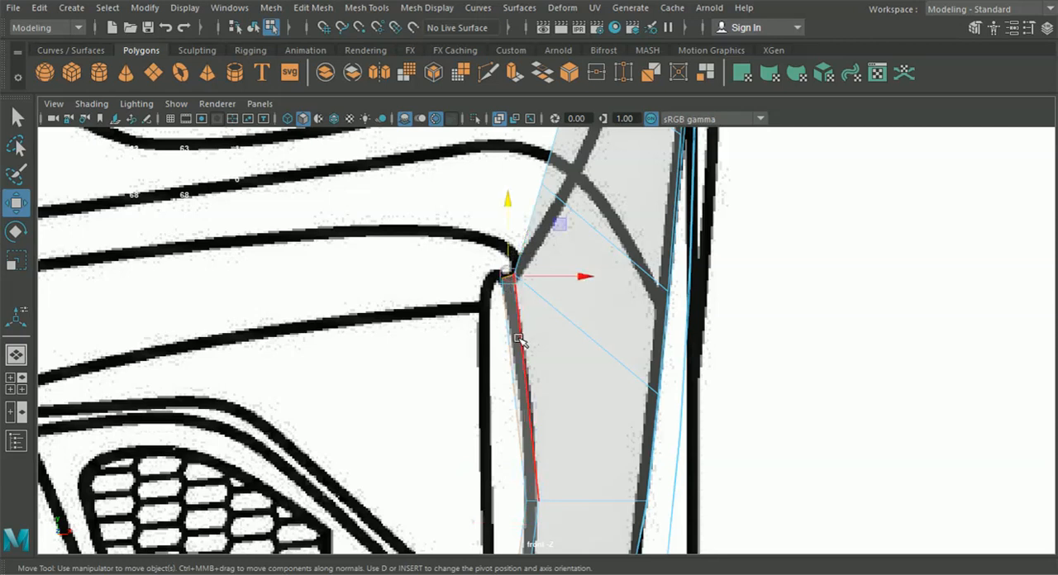
key(ctrl+e)
drag(507, 276, 449, 235)
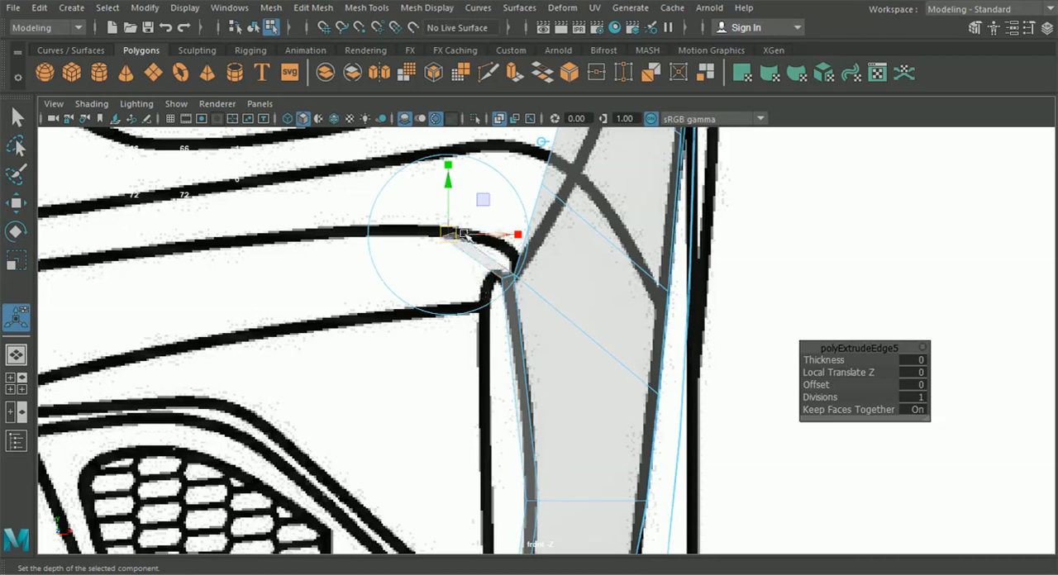
click(505, 178)
drag(484, 292, 515, 245)
alt+middle_drag(470, 295, 533, 315)
Extrude the strip's end edge along the bumper line to the number-plate recess below the grille, at about X 3.15
key(ctrl+e)
click(601, 143)
scroll(517, 307, down, 8)
scroll(536, 316, up, 1)
drag(596, 308, 293, 335)
key(t)
scroll(493, 327, up, 1)
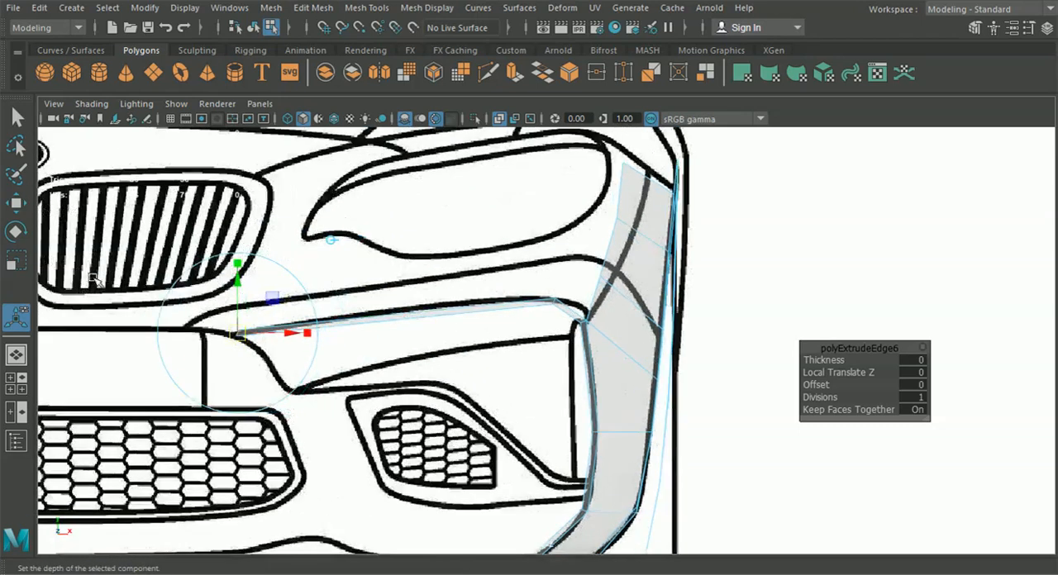
Move the strip's end edge forward to the bumper front in the side view, to about Z 22.36
key(space)
key(space)
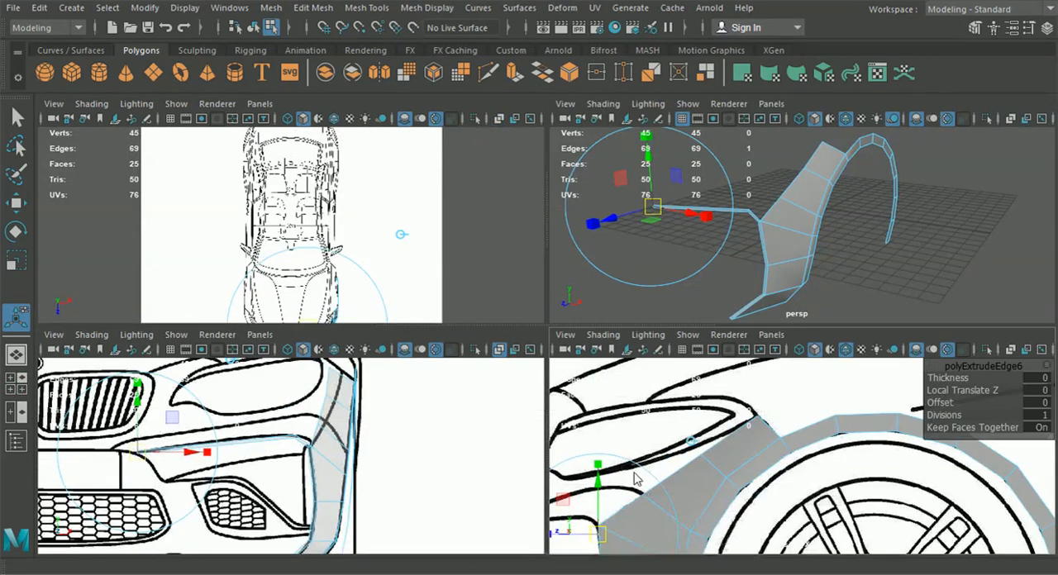
key(w)
scroll(559, 236, up, 3)
alt+middle_drag(411, 382, 489, 351)
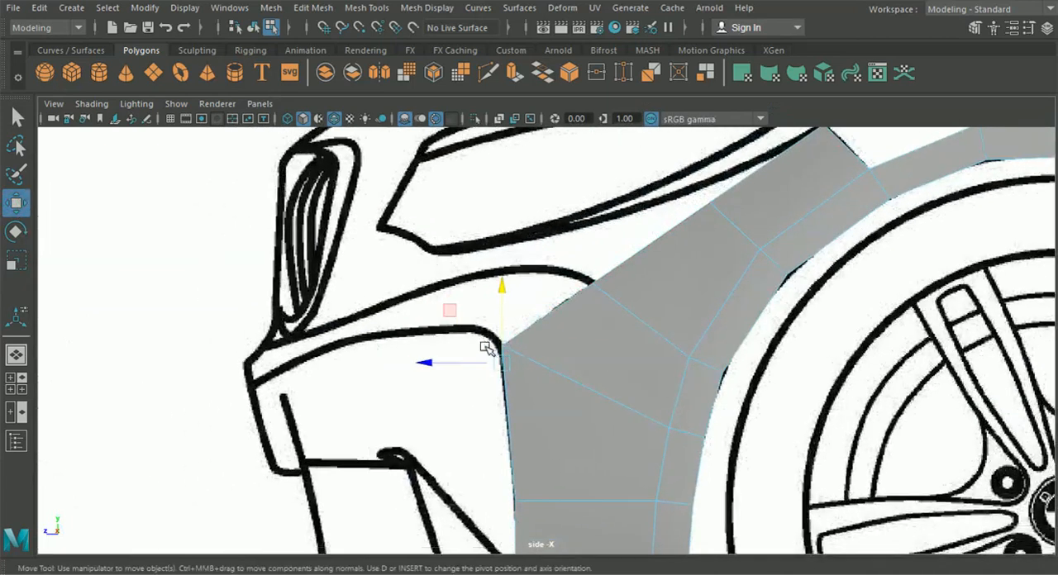
drag(429, 364, 213, 375)
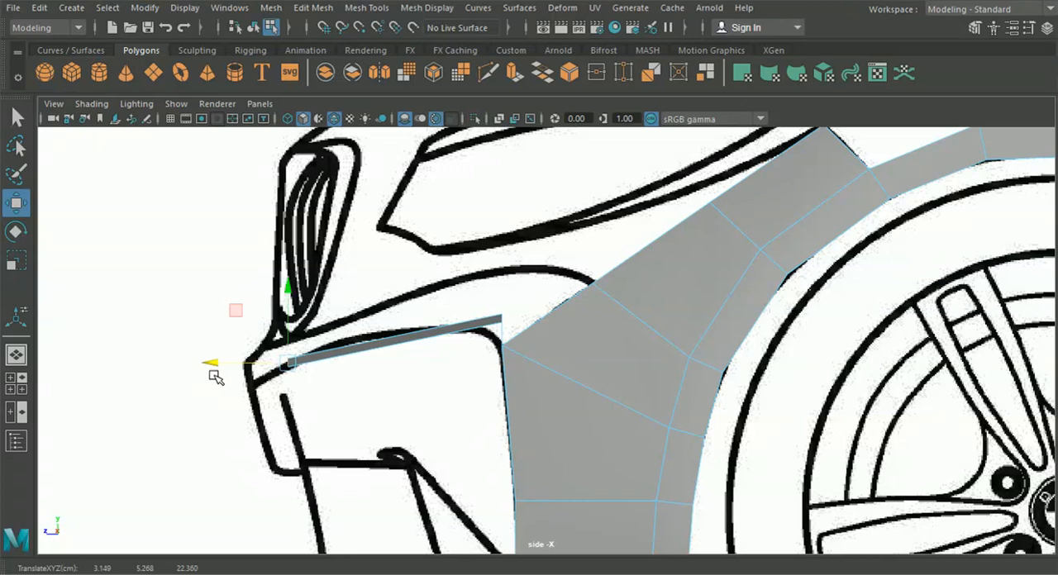
Move the vertices at the strip's bend forward along the bumper line in the side view, to about Z 20.58
right_drag(488, 145, 462, 132)
click(501, 319)
drag(472, 319, 414, 326)
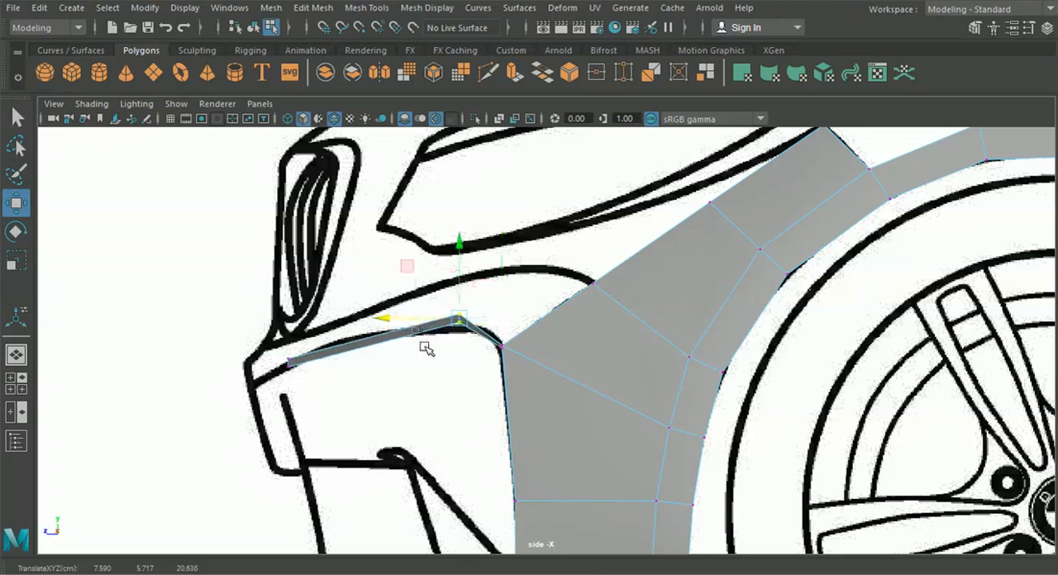
scroll(425, 348, up, 2)
drag(350, 314, 357, 310)
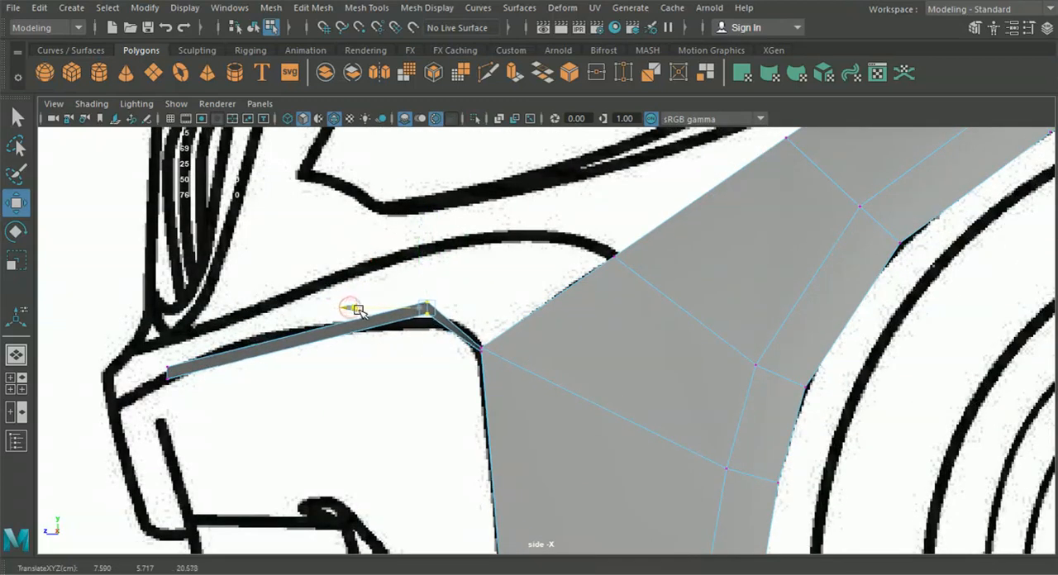
Fit the corner and bend vertices to the bumper line in the front view, the upper bend vertex at about X 7.62, Y 5.77
key(space)
key(space)
scroll(620, 347, up, 2)
scroll(619, 334, up, 1)
click(604, 311)
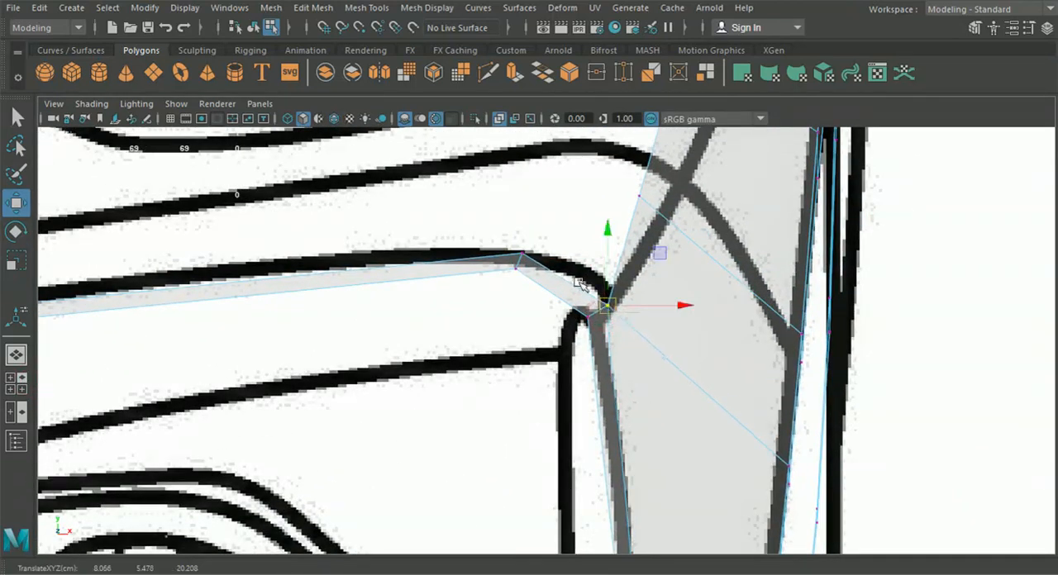
click(519, 255)
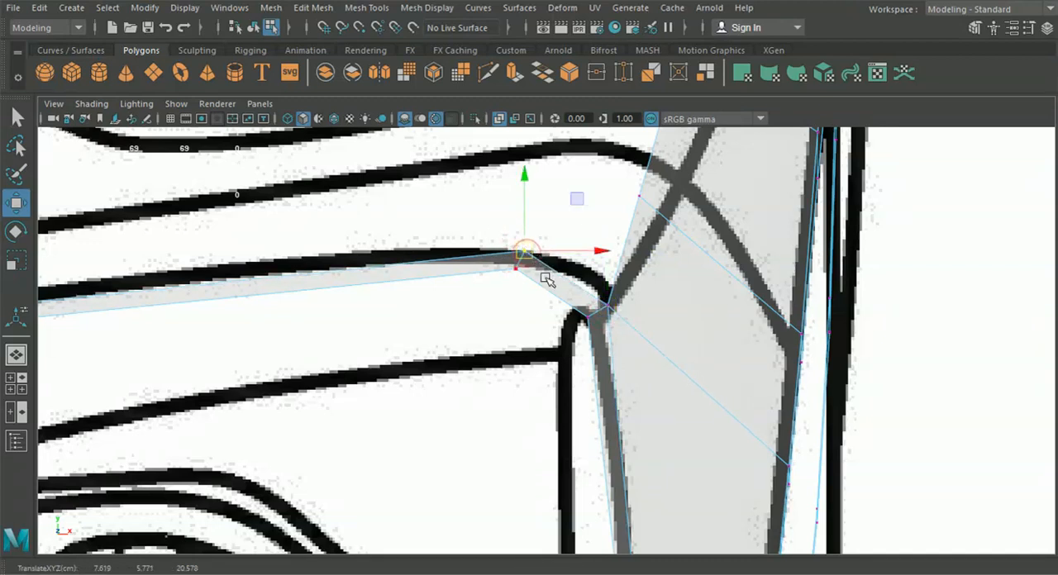
mouse_move(487, 337)
alt+middle_down()
mouse_move(553, 323)
mouse_move(562, 396)
alt+middle_up()
alt+middle_drag(451, 392, 562, 378)
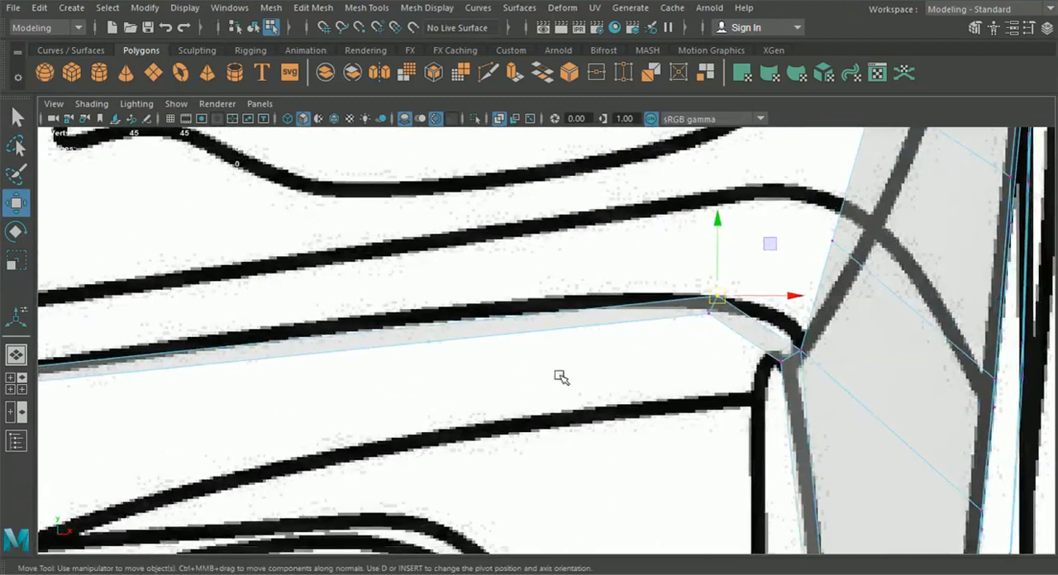
alt+middle_drag(447, 371, 538, 352)
Move the four corner and bend vertices slightly back and inward in the top view, centred at about X 7.78, Z 20.33
key(space)
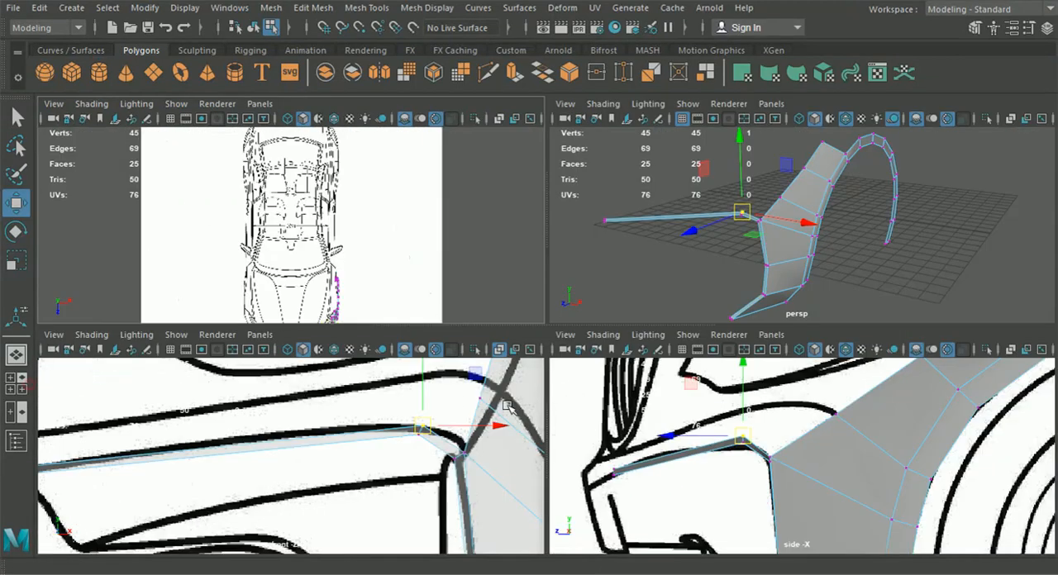
key(space)
alt+middle_drag(491, 525, 449, 312)
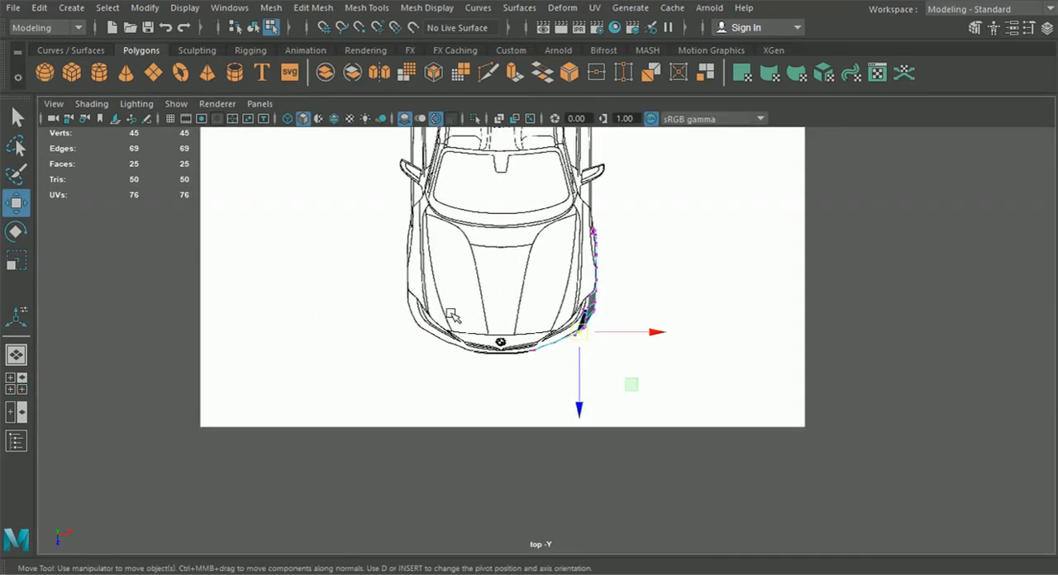
scroll(576, 353, up, 3)
scroll(583, 355, up, 5)
alt+middle_drag(612, 347, 549, 363)
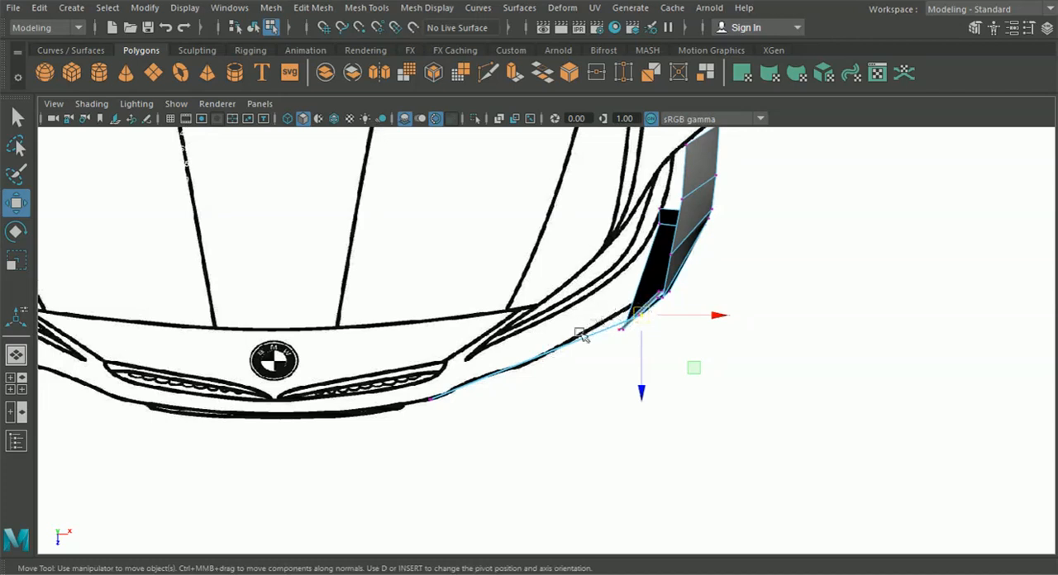
click(20, 384)
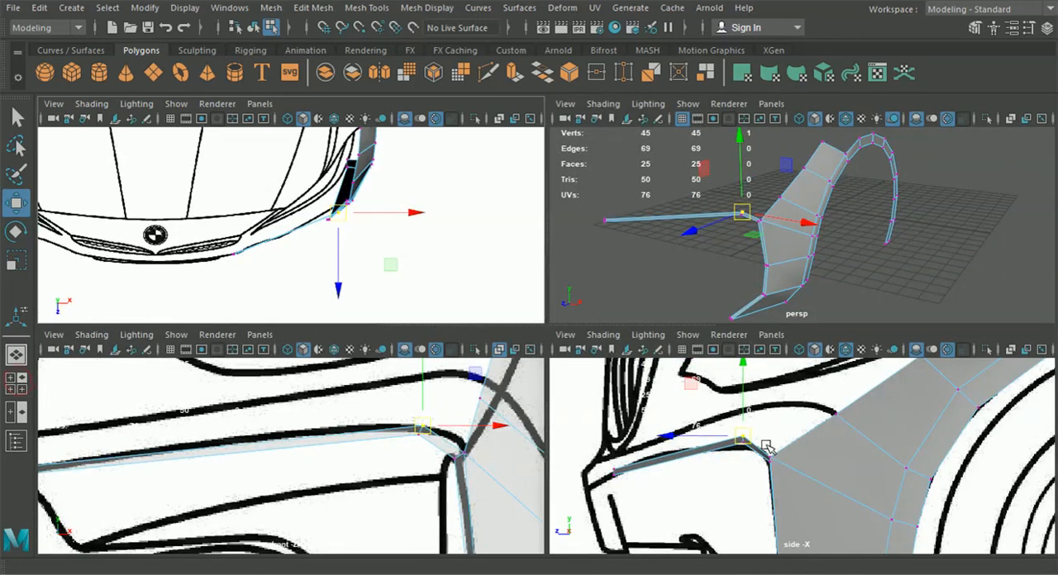
drag(767, 447, 772, 459)
scroll(424, 251, up, 5)
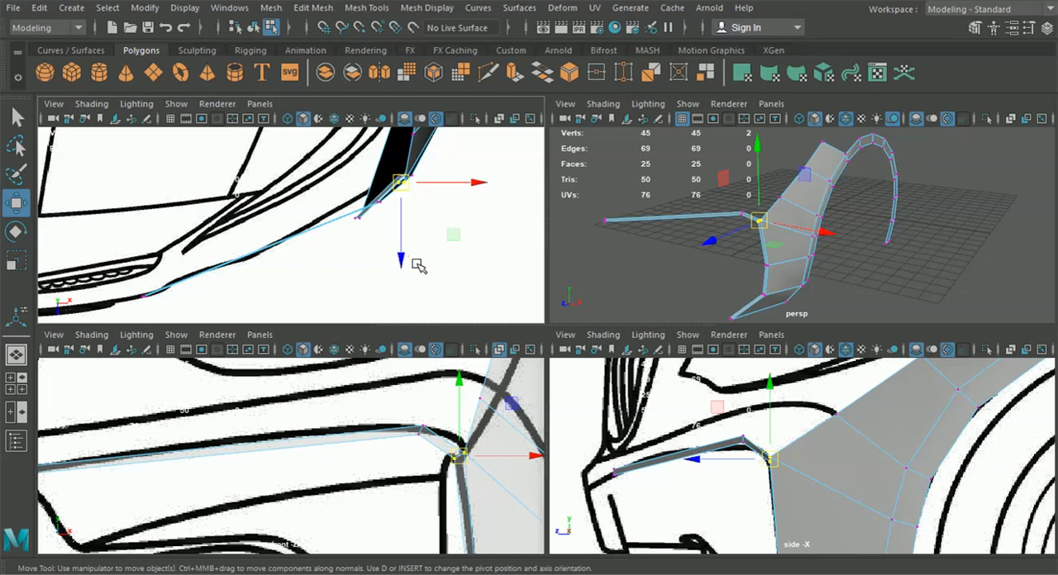
alt+middle_drag(419, 245, 409, 249)
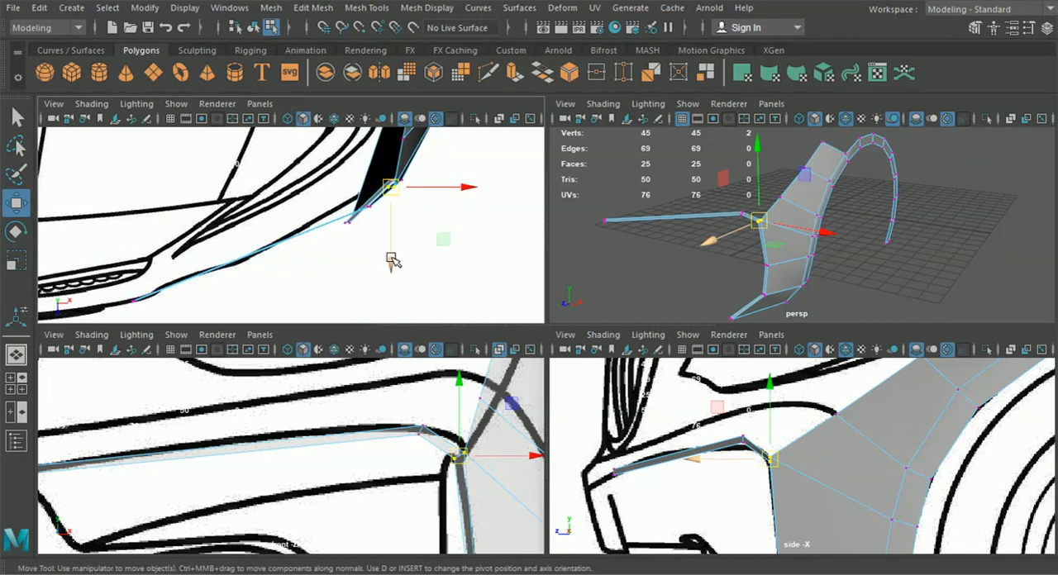
drag(724, 510, 792, 415)
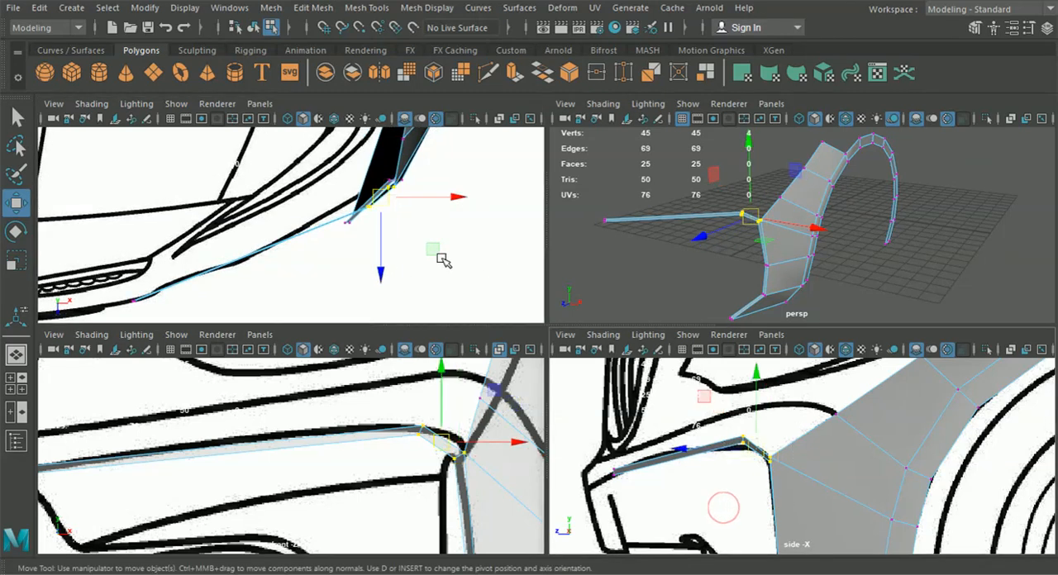
drag(375, 266, 354, 264)
drag(448, 196, 445, 196)
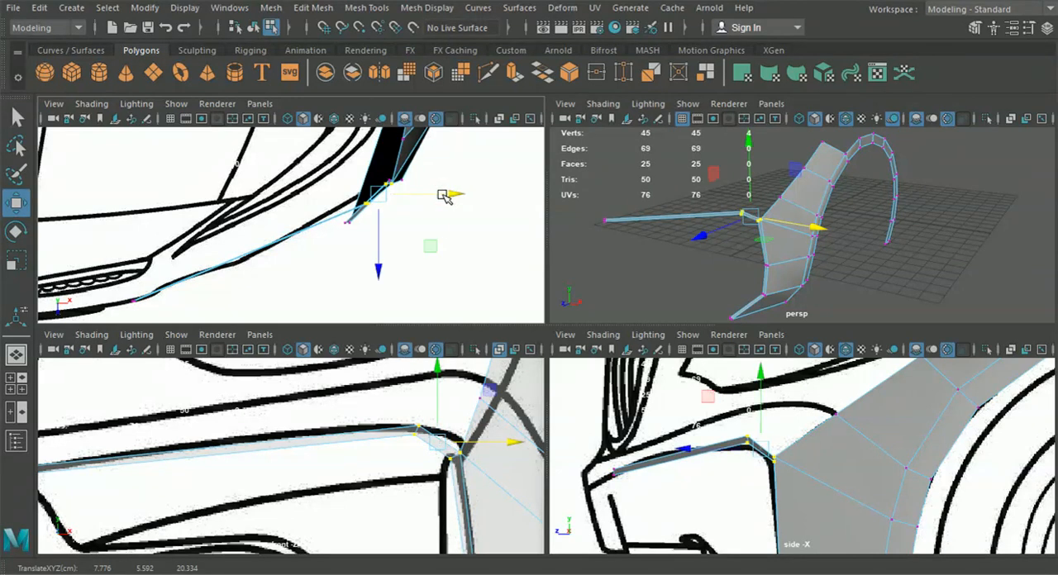
key(space)
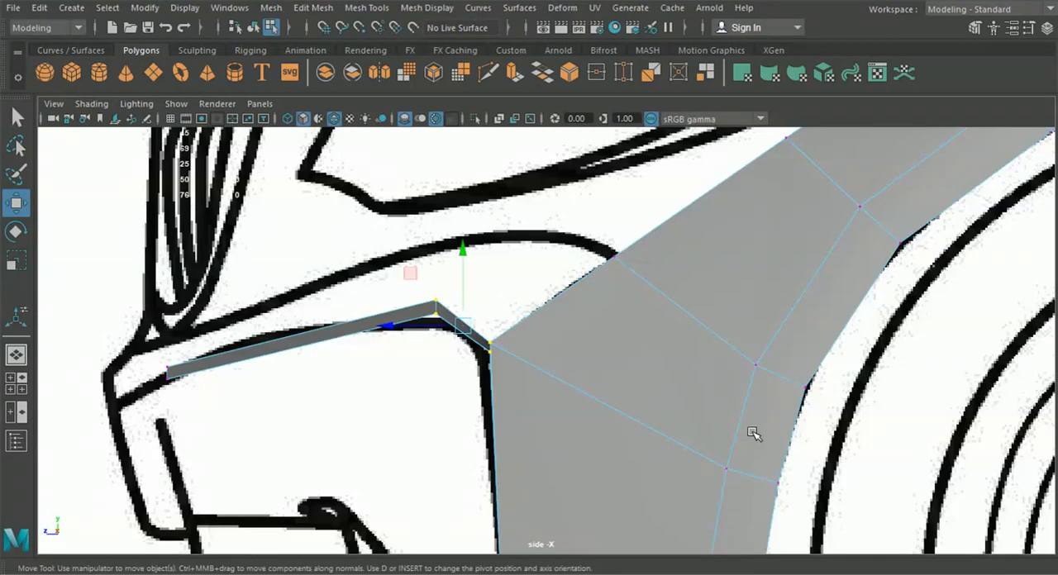
Adjust the inner vertex at the corner where the front strip meets the bumper side, checking it in perspective
click(16, 356)
alt+drag(322, 361, 412, 325)
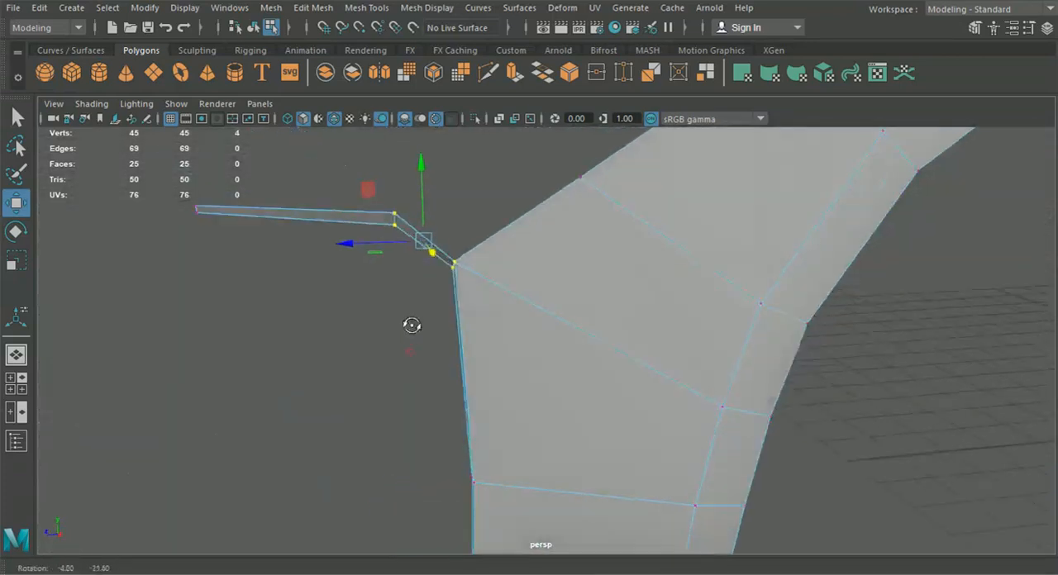
click(451, 268)
alt+drag(453, 274, 355, 302)
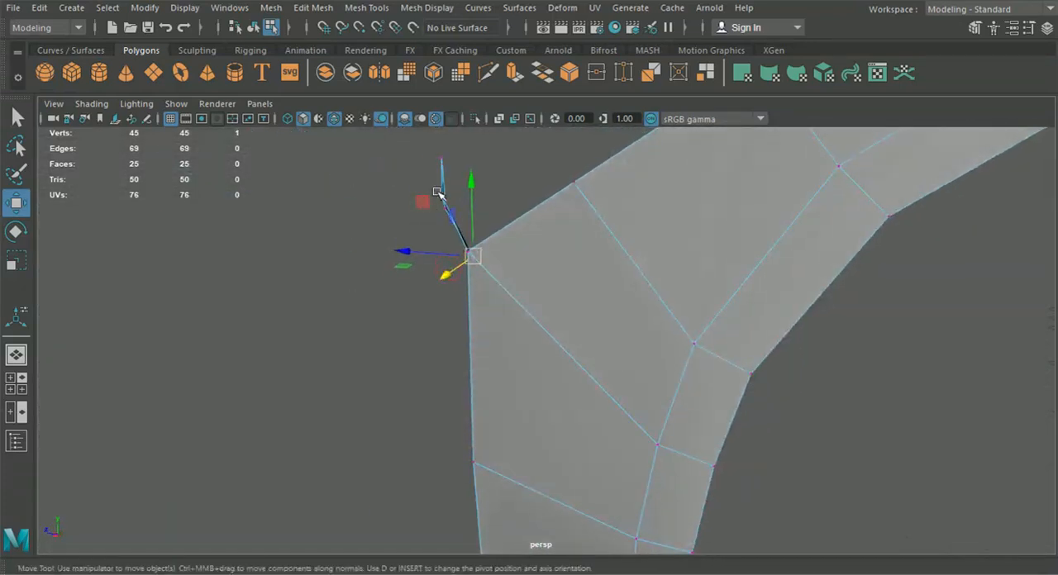
alt+drag(453, 281, 473, 397)
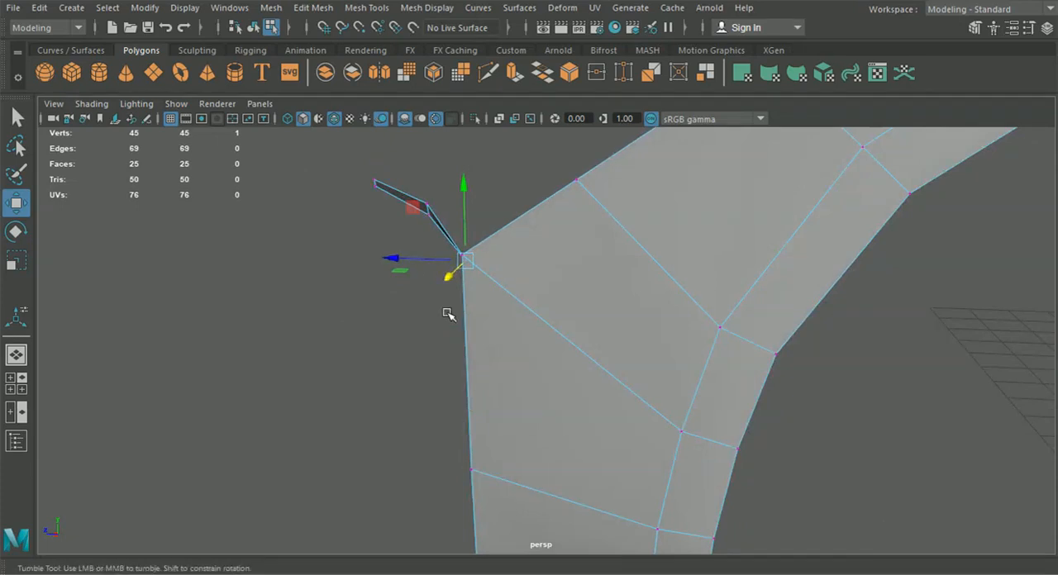
alt+drag(446, 314, 467, 330)
drag(385, 278, 534, 390)
Move the inner-edge vertices down the bumper side slightly along Z, the lowest one to about Z 21
click(519, 348)
drag(465, 363, 455, 361)
click(521, 438)
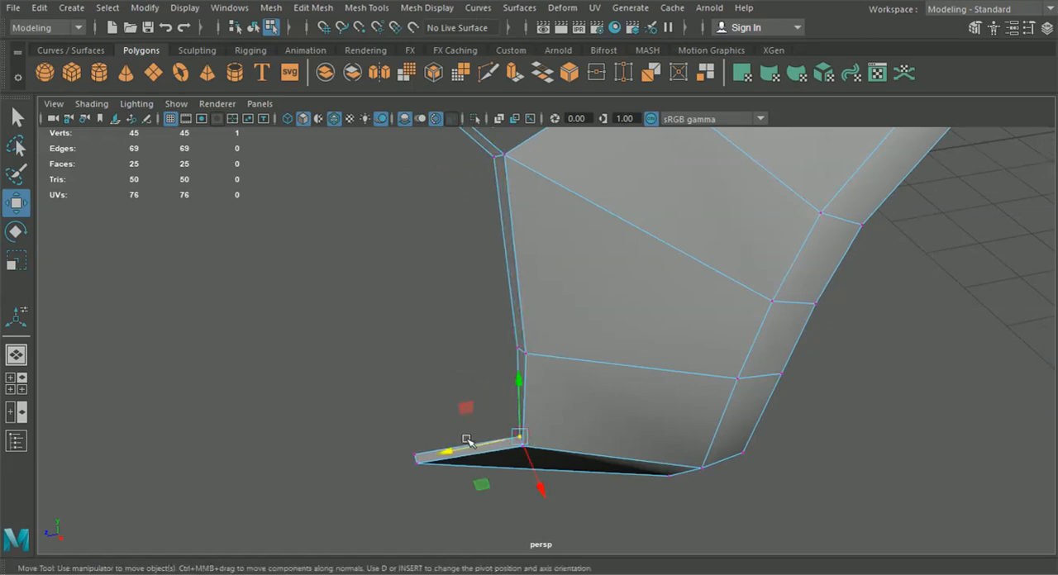
alt+drag(460, 447, 423, 407)
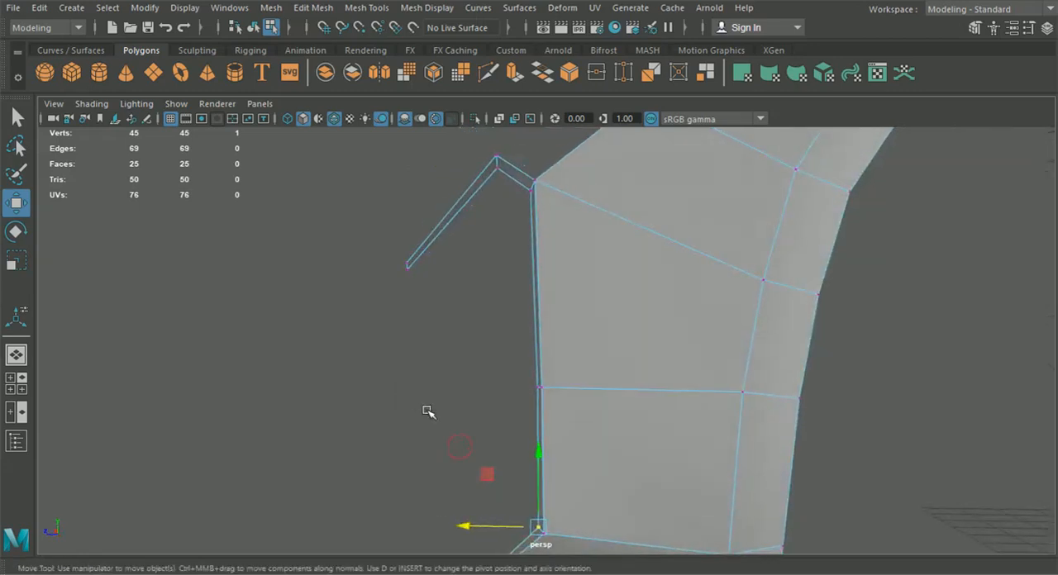
alt+middle_drag(441, 433, 469, 314)
click(488, 496)
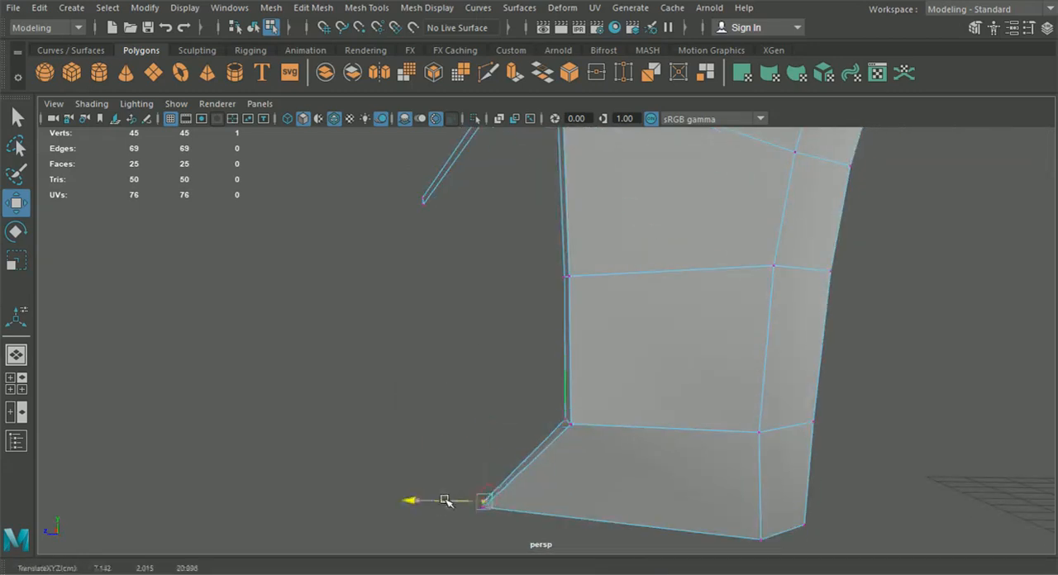
scroll(372, 404, down, 3)
alt+drag(372, 404, 535, 427)
scroll(595, 418, down, 5)
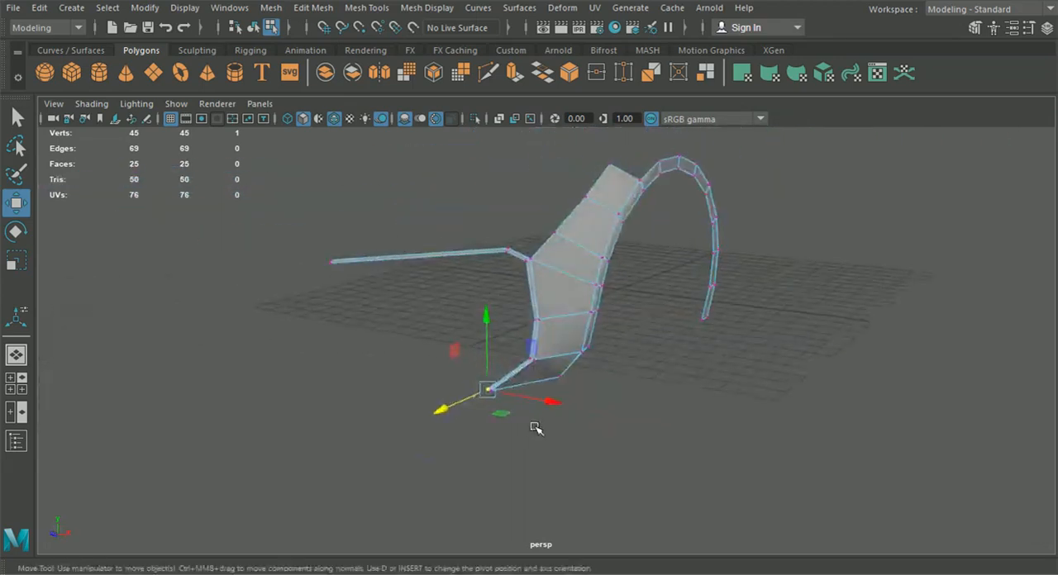
Insert an edge loop across the front strip in the front view, about two-thirds of the way from its end to the bend
click(10, 379)
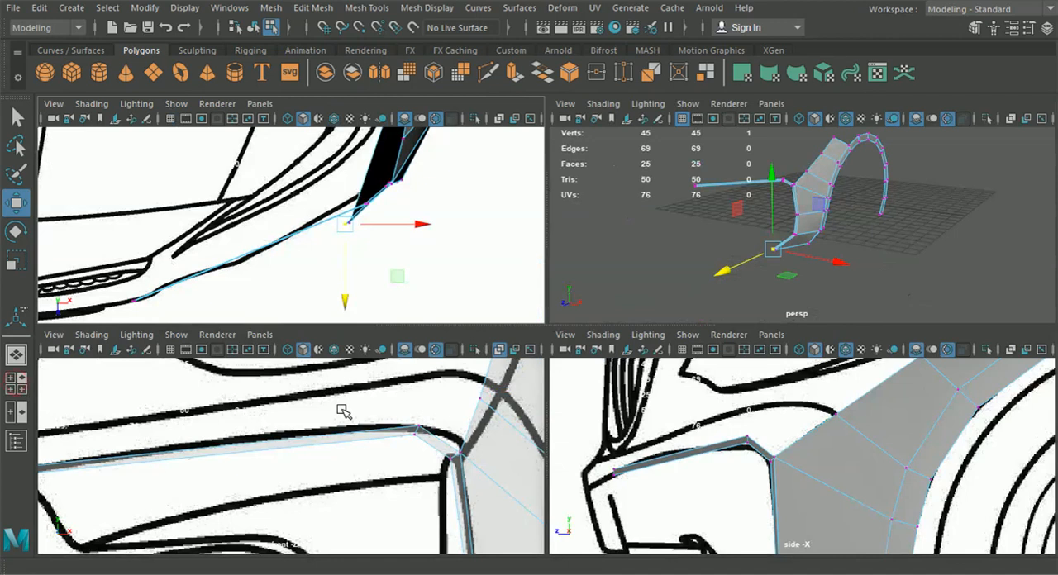
key(space)
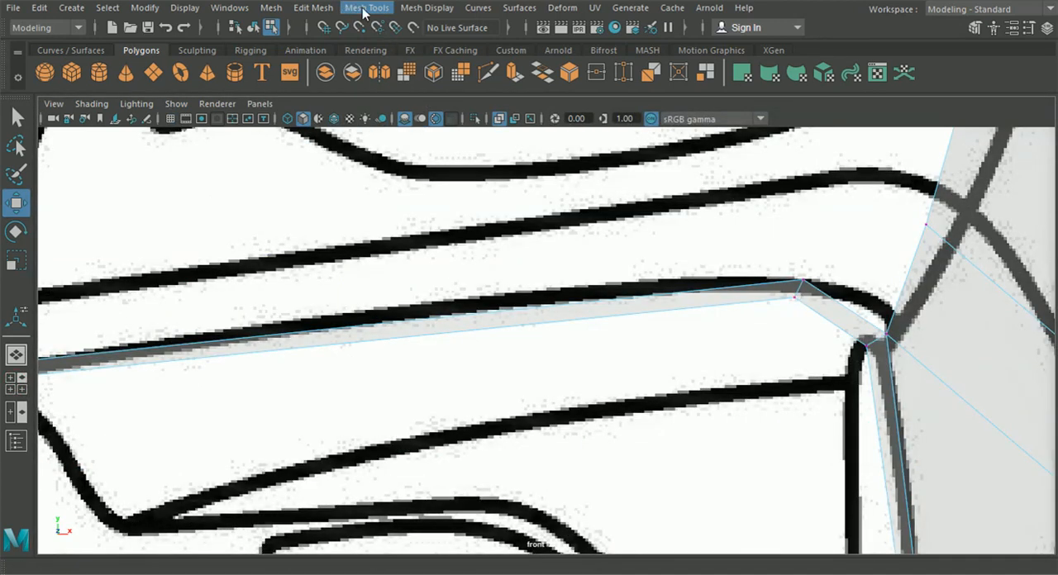
click(350, 10)
click(401, 124)
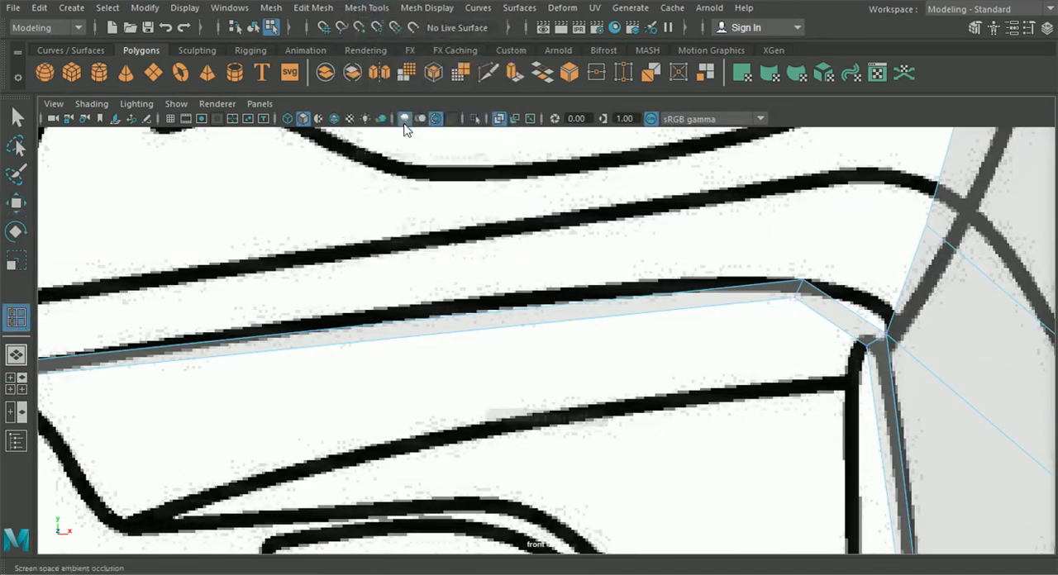
scroll(420, 300, down, 5)
scroll(454, 283, up, 3)
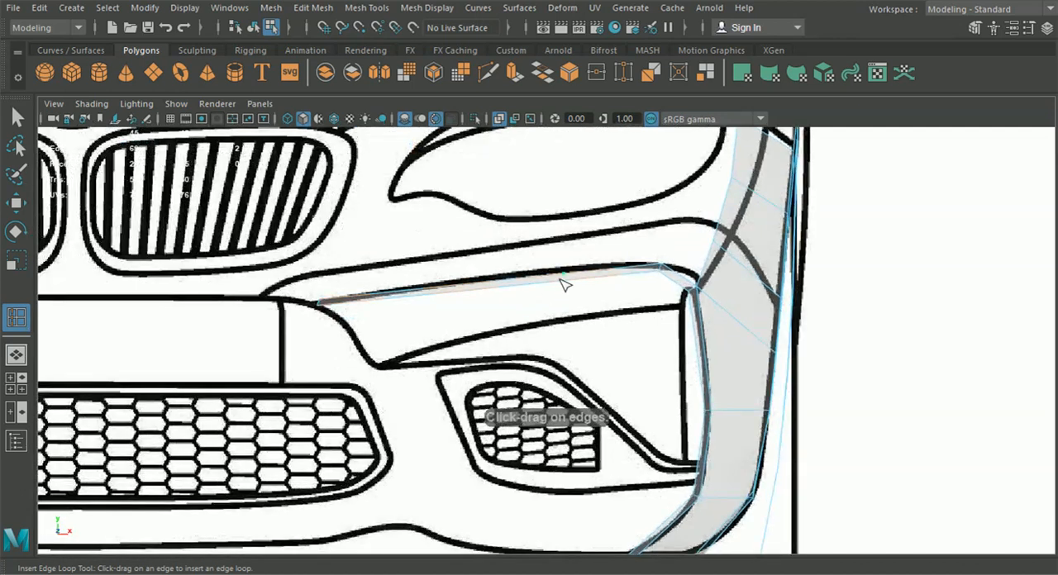
click(555, 284)
Move the new loop's edge and vertices up onto the bumper line in the front view so the strip follows its curve
key(w)
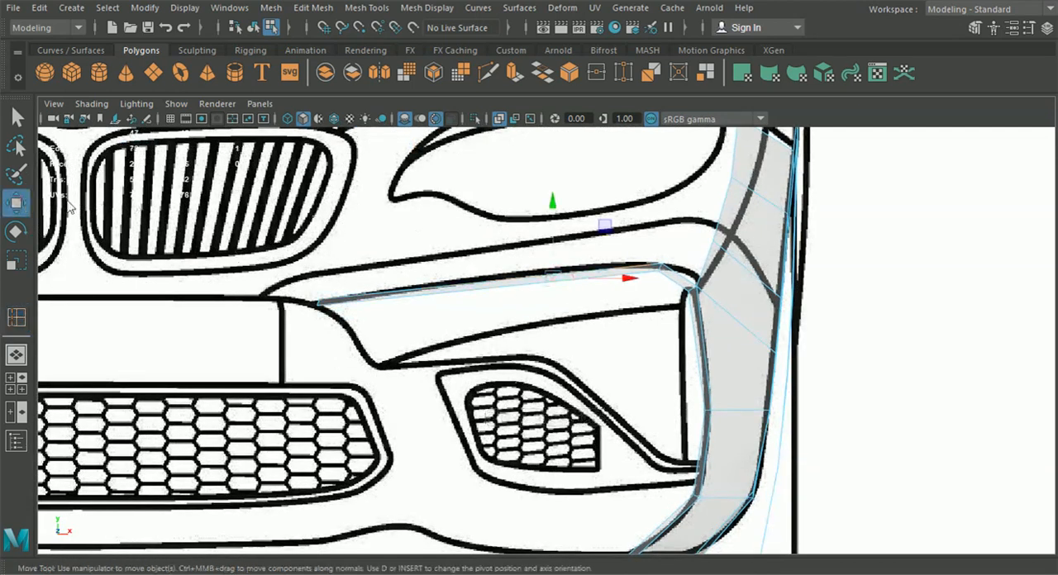
scroll(558, 267, up, 2)
drag(556, 248, 550, 241)
scroll(536, 228, up, 4)
right_drag(544, 185, 483, 131)
alt+middle_drag(513, 161, 513, 273)
scroll(513, 273, up, 1)
scroll(516, 274, up, 1)
drag(540, 275, 582, 282)
scroll(581, 283, down, 2)
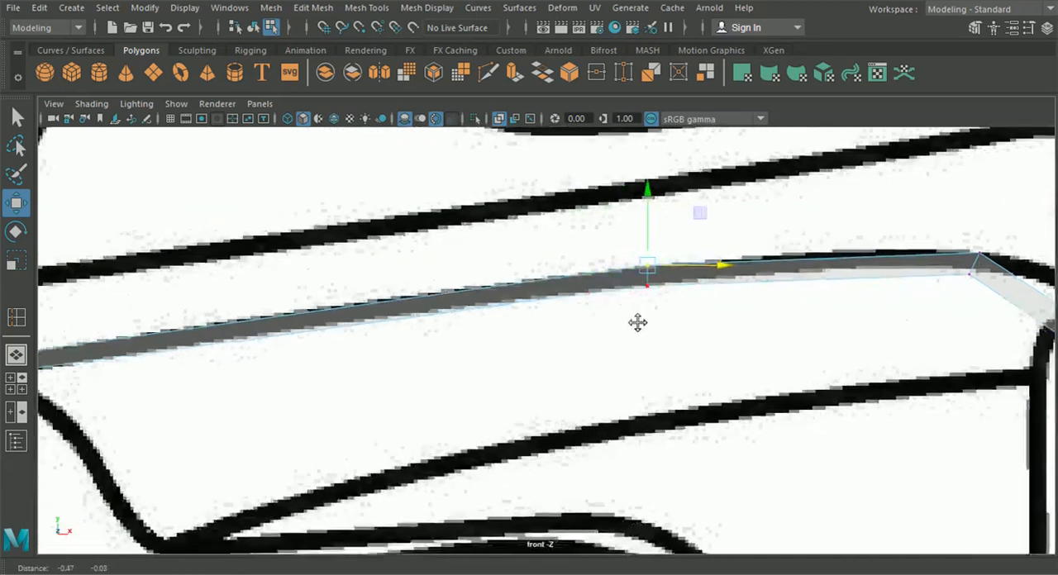
Fit the upper vertex of the strip's end to the bumper line in the front view, at about X 3.04, Y 5.29
alt+middle_drag(626, 331, 612, 307)
scroll(612, 307, up, 2)
drag(239, 293, 281, 305)
scroll(327, 273, up, 2)
drag(303, 226, 303, 227)
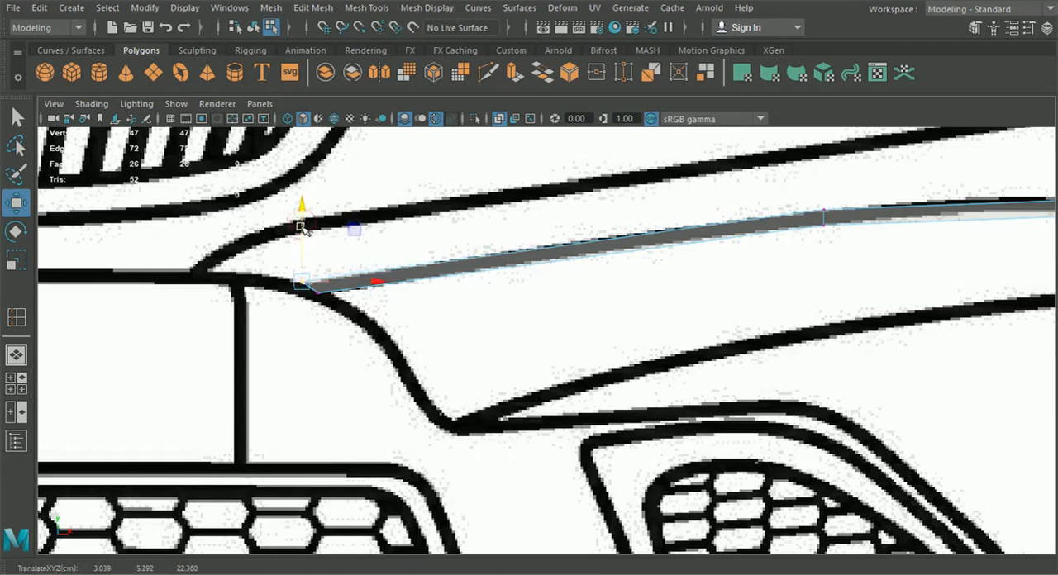
alt+middle_drag(606, 325, 553, 328)
Insert a second edge loop midway between the strip's end and the first loop and fit it to the bumper line
click(366, 8)
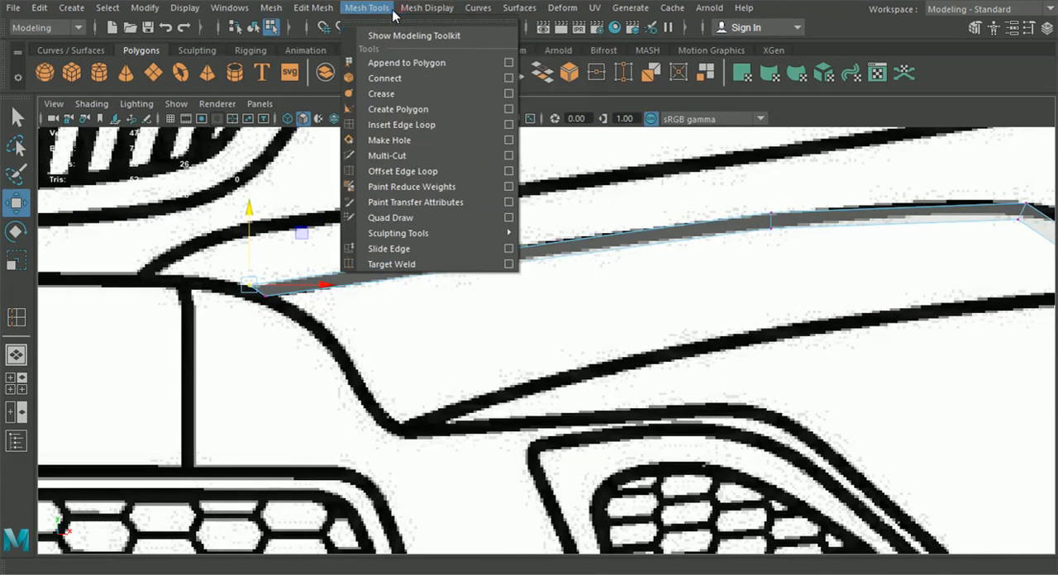
click(421, 125)
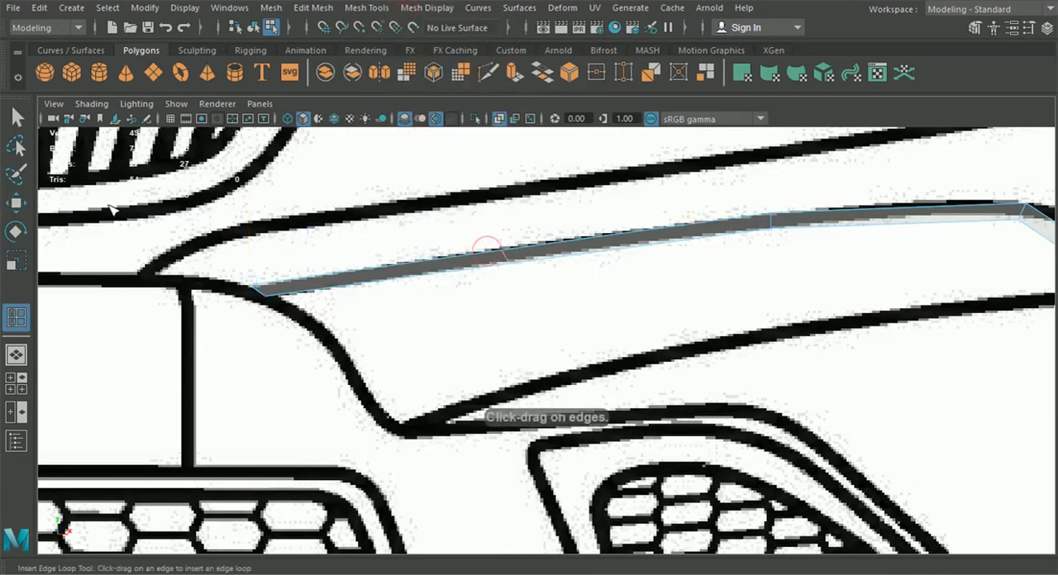
click(16, 202)
drag(500, 253, 508, 251)
scroll(579, 288, down, 9)
alt+middle_drag(612, 303, 607, 285)
scroll(595, 307, up, 4)
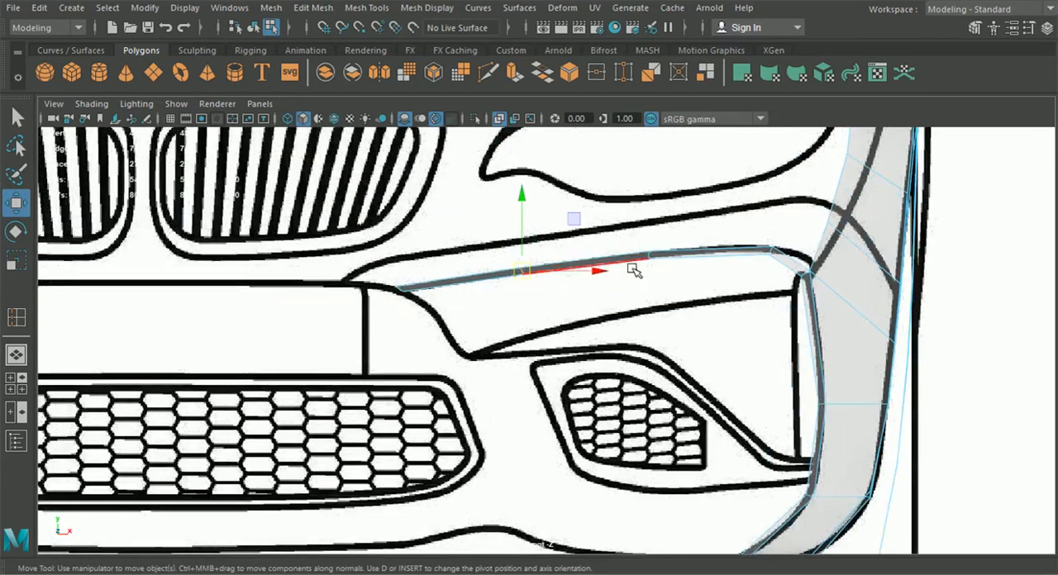
alt+middle_drag(605, 285, 515, 289)
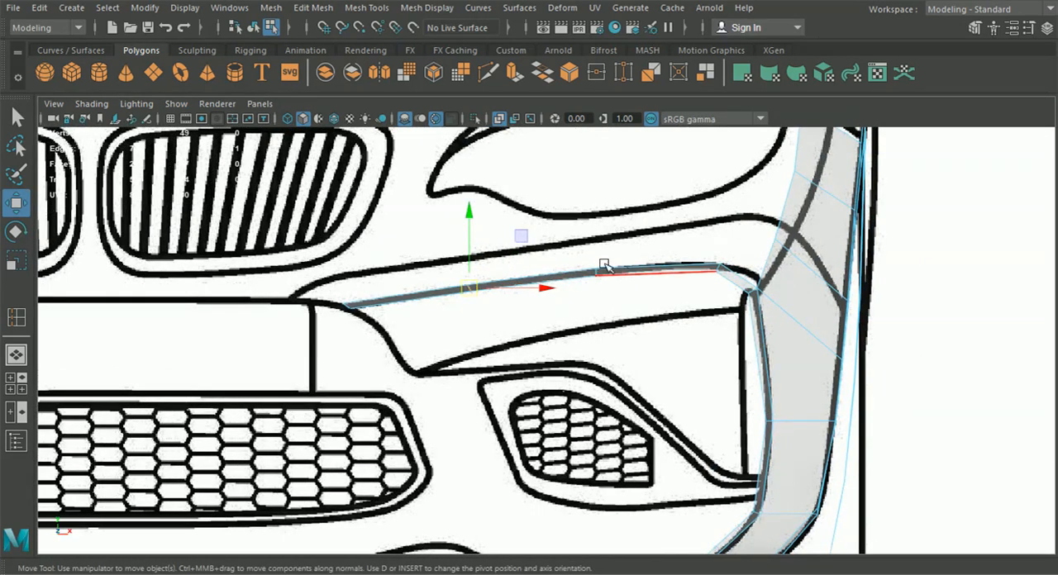
mouse_move(630, 279)
alt+middle_down()
mouse_move(606, 277)
mouse_move(639, 295)
alt+middle_up()
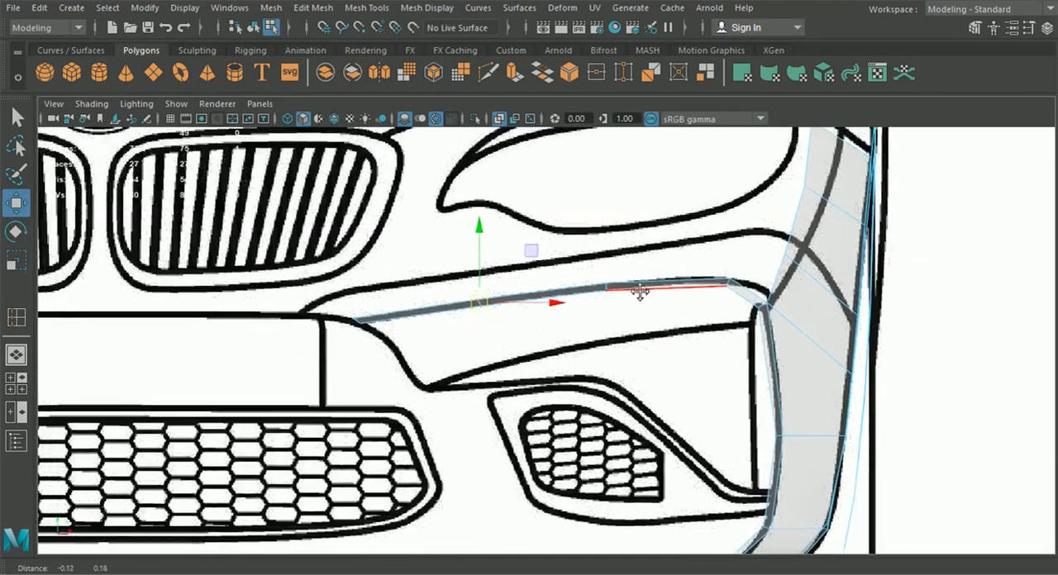
scroll(490, 281, up, 2)
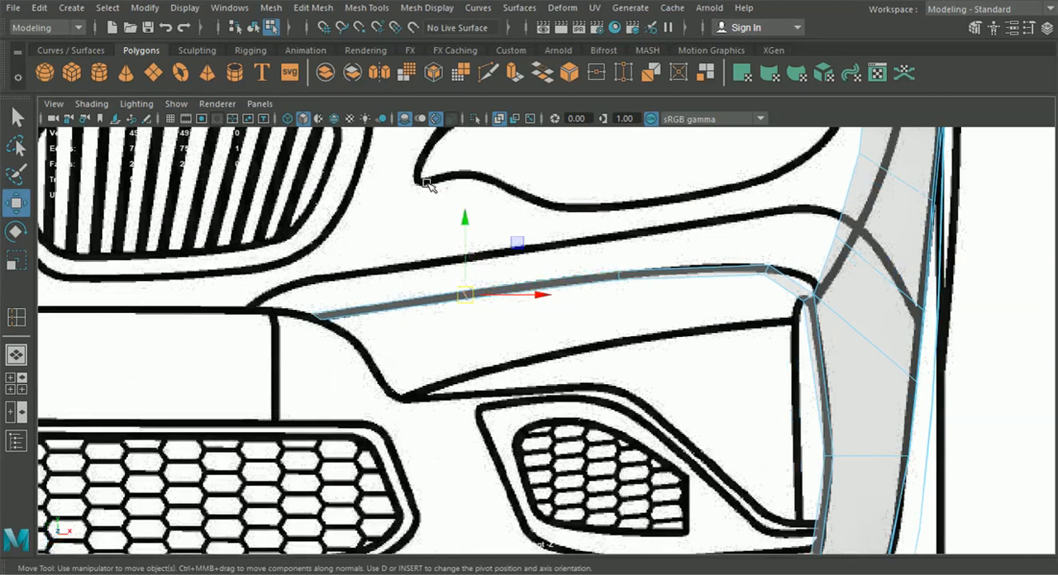
scroll(463, 202, up, 1)
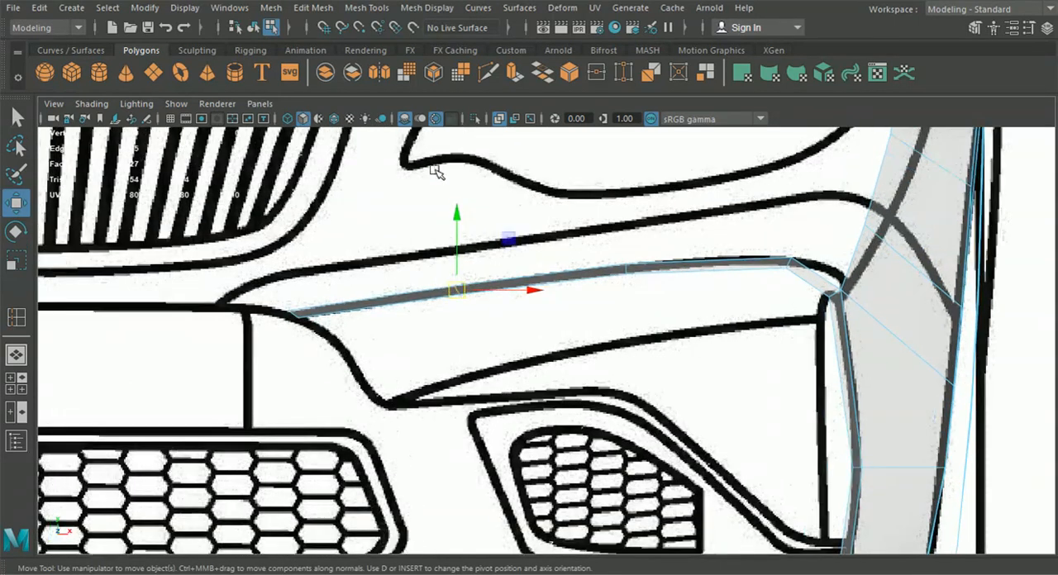
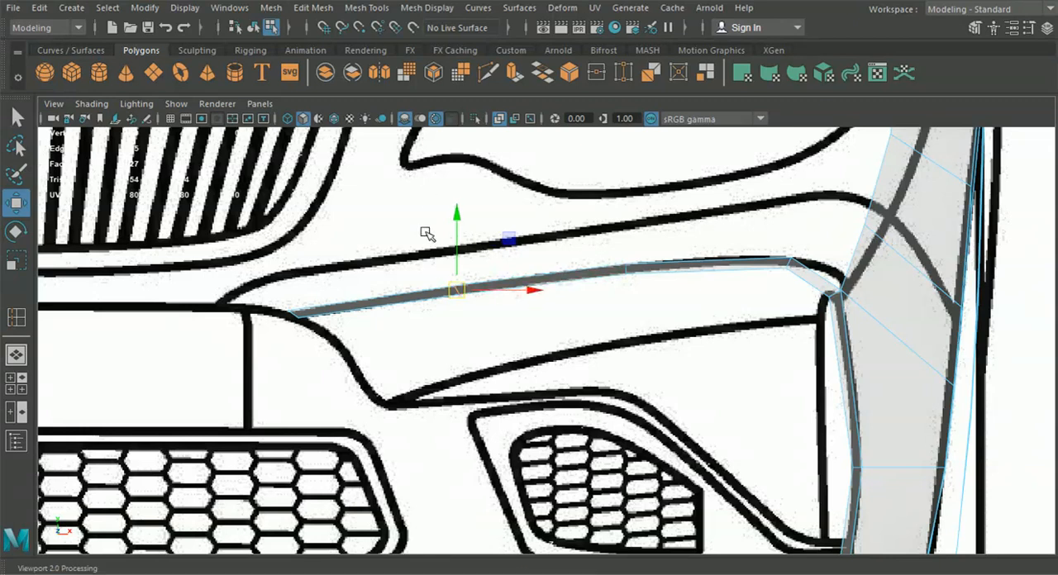
Delete the two existing edge loops across the long front bumper strip in the front view
scroll(463, 284, up, 3)
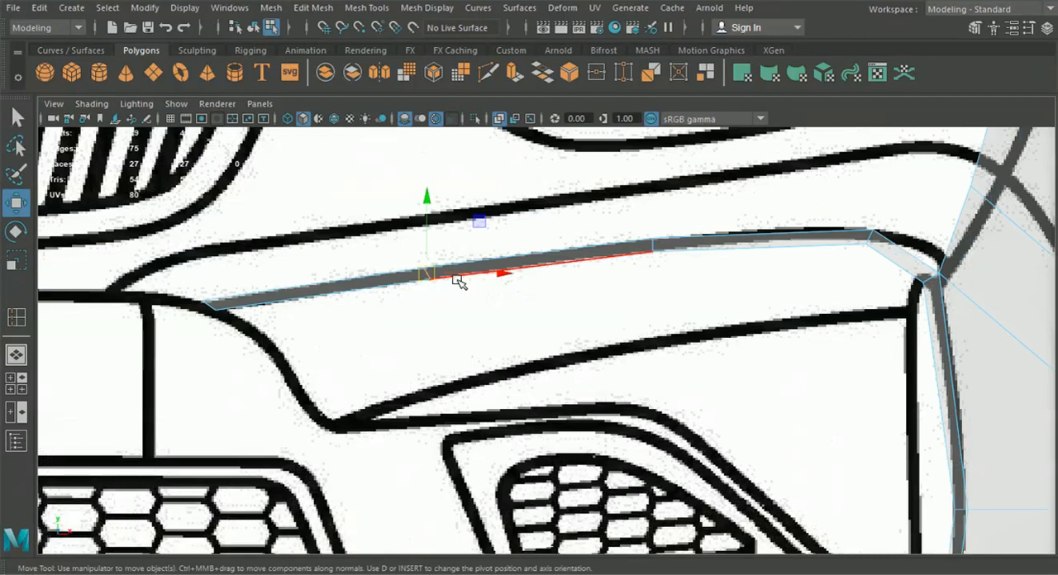
key(Delete)
click(655, 245)
key(Delete)
right_drag(717, 235, 644, 119)
key(Delete)
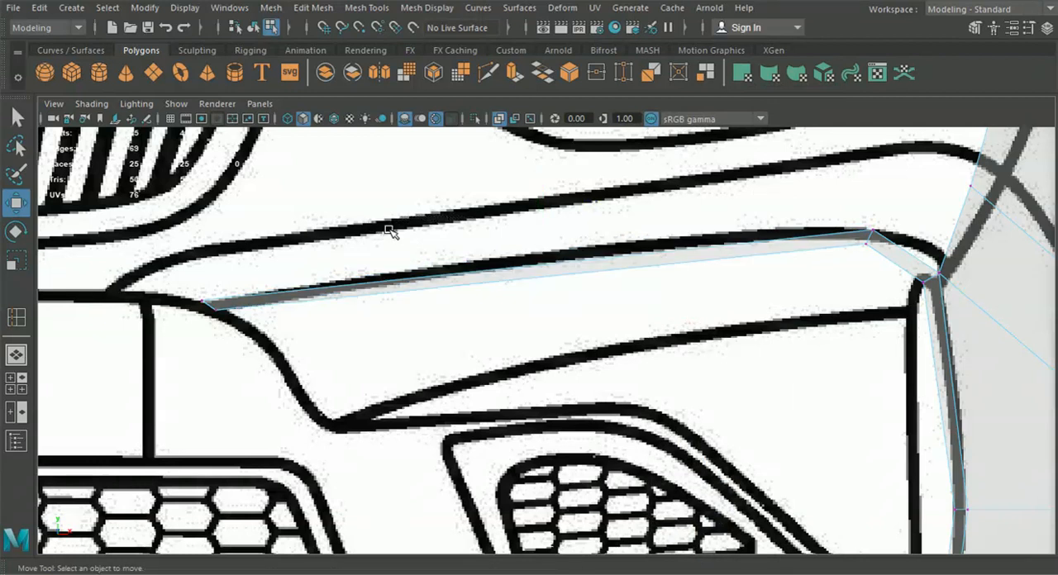
Insert three edge loops across the front strip between its end and the bend in the front view
click(366, 8)
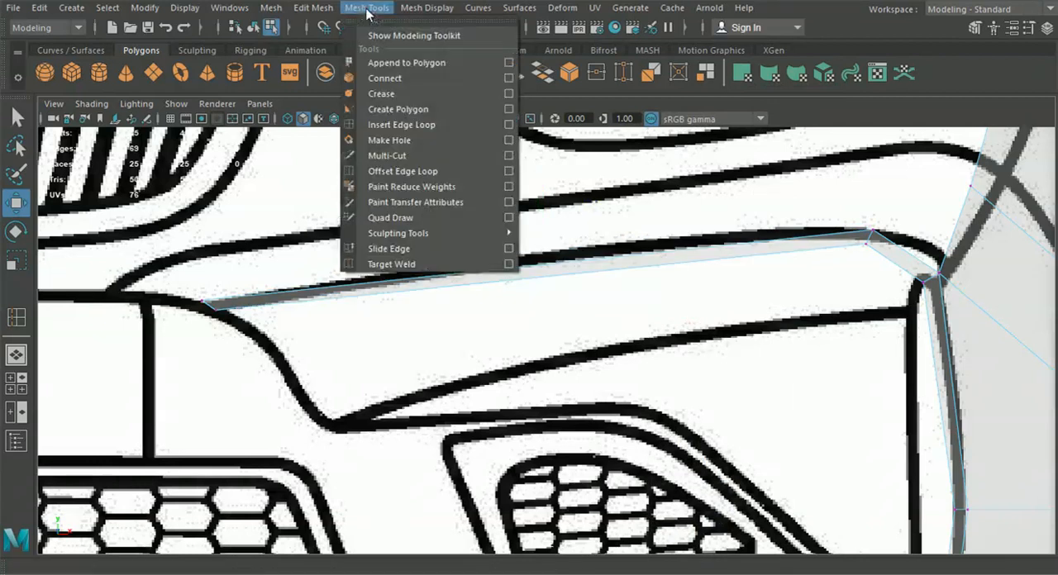
click(402, 125)
alt+middle_drag(432, 231, 455, 279)
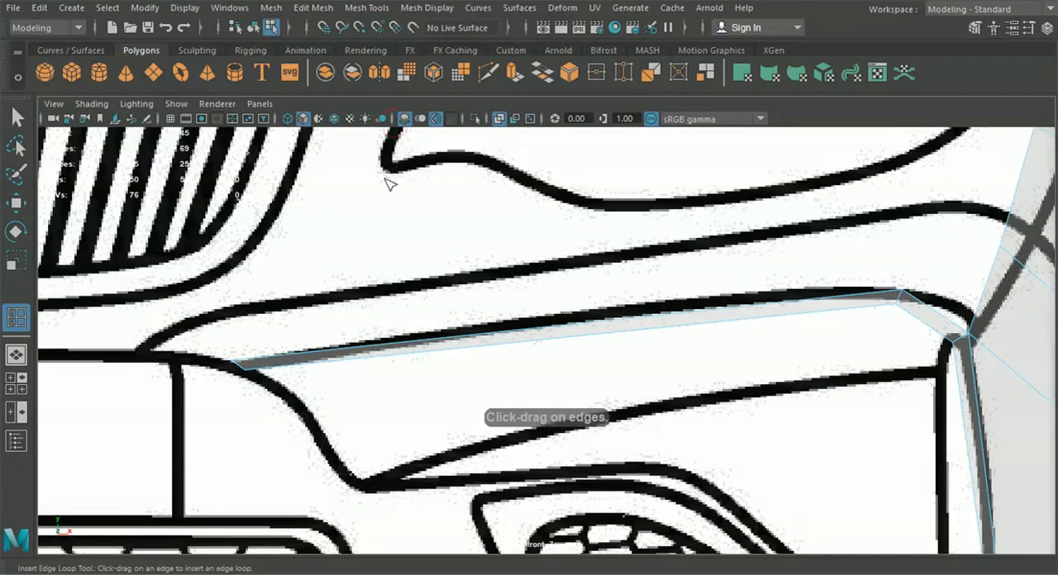
click(389, 348)
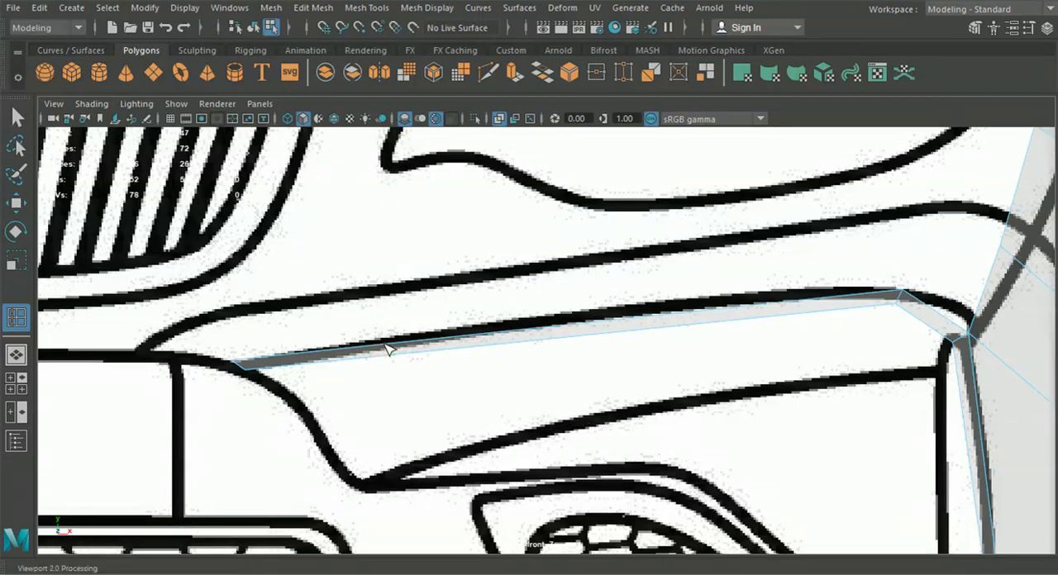
click(501, 333)
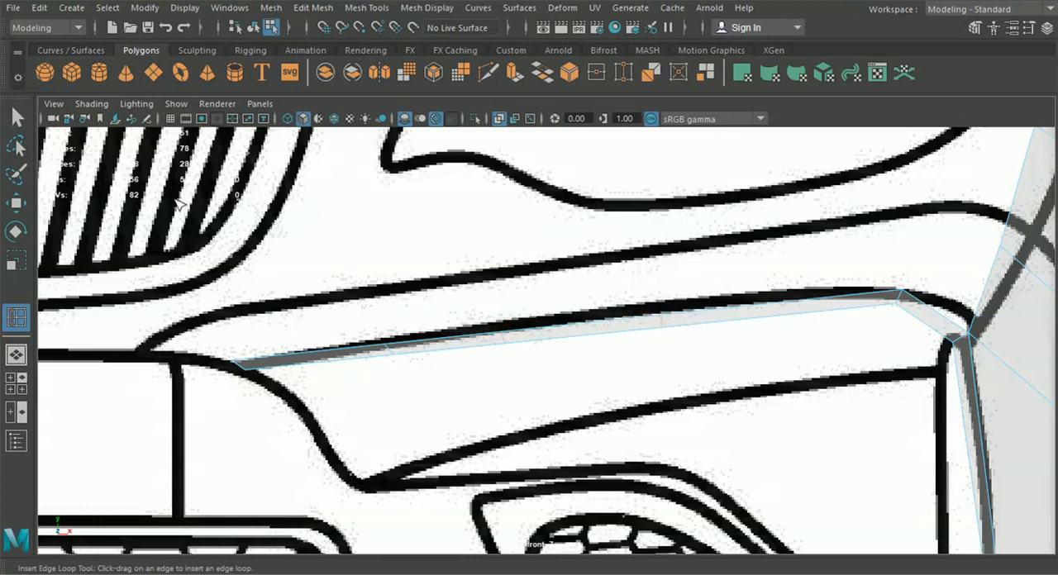
Move the three loops up onto the bumper line in the front view, placing the one nearest the strip's end at about X 4.09, Y 5.40
click(18, 204)
alt+middle_drag(390, 342, 402, 324)
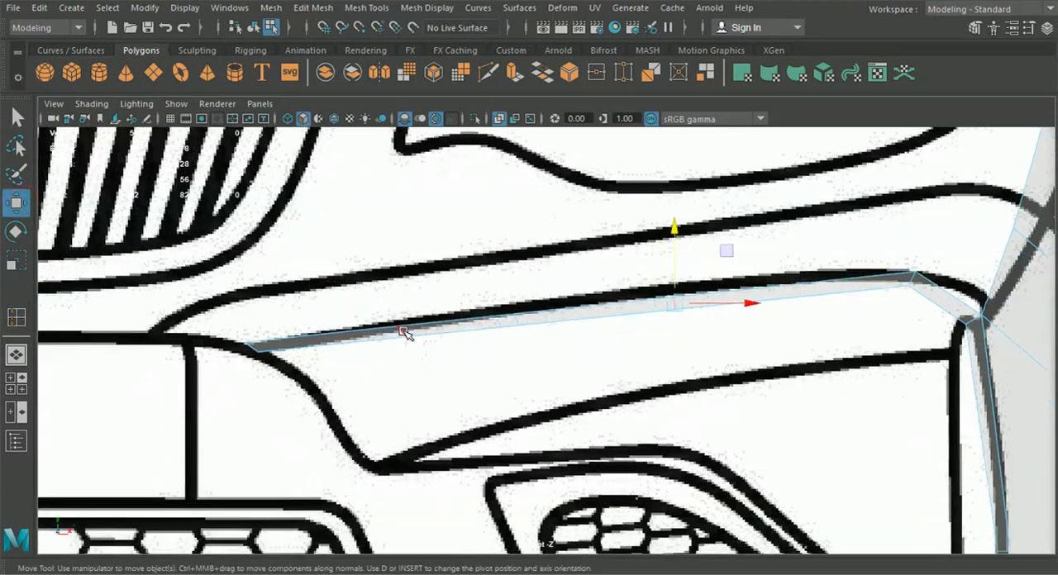
click(403, 331)
scroll(400, 334, up, 3)
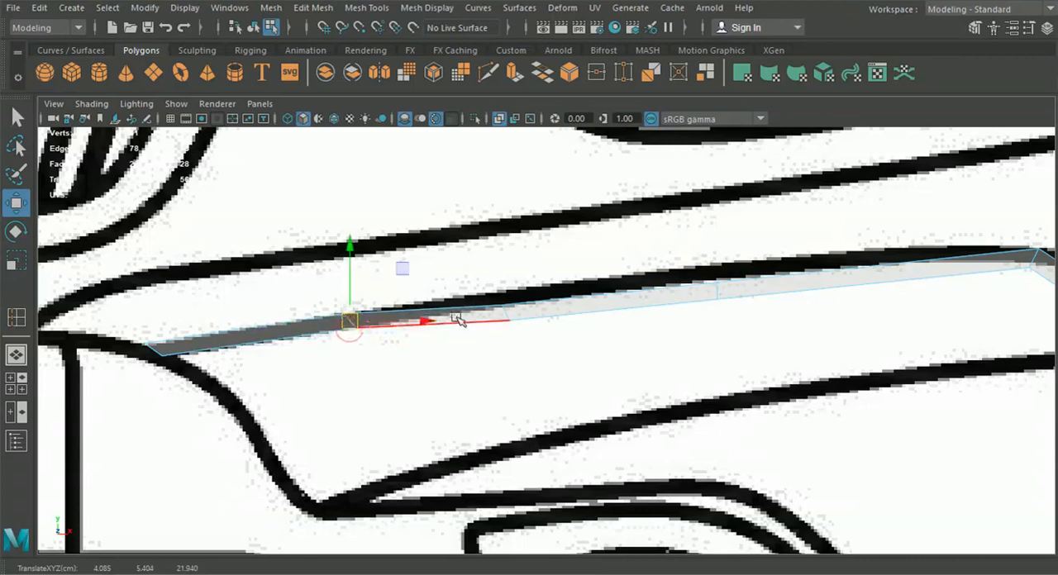
click(505, 314)
drag(503, 313, 505, 299)
alt+middle_drag(429, 311, 439, 351)
click(729, 330)
drag(730, 331, 730, 311)
scroll(724, 331, down, 3)
scroll(724, 331, down, 5)
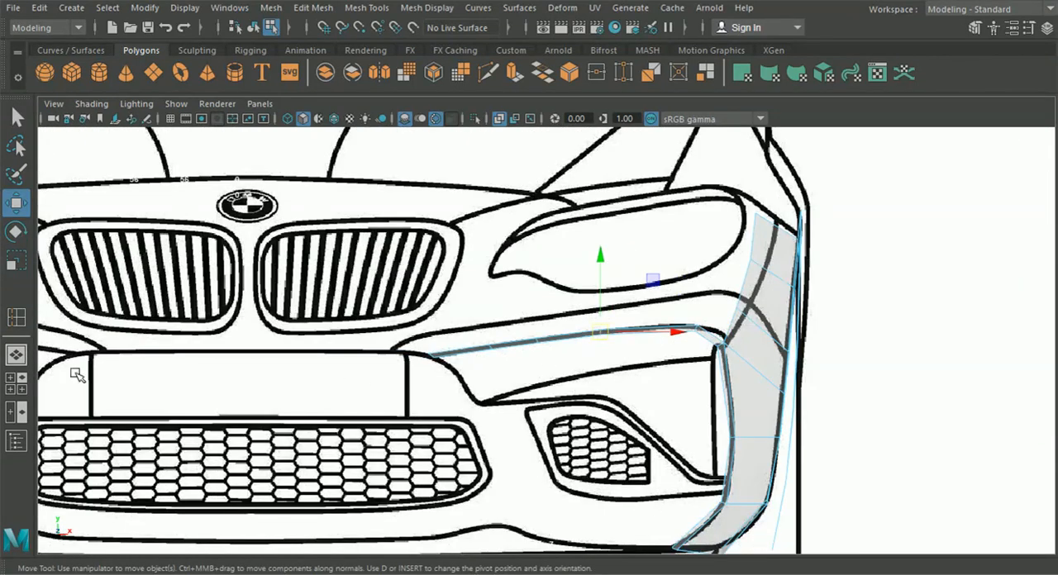
Fit the strip's three loops to the bumper outline in the top view, placing the one nearest the end at about Z 21.99
click(16, 383)
key(space)
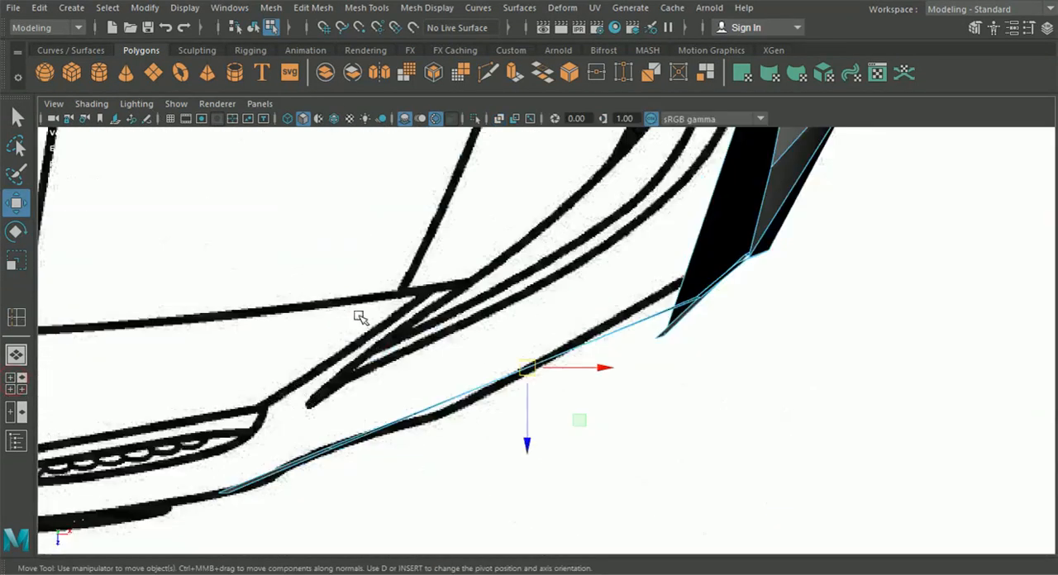
drag(528, 401, 530, 411)
right_drag(474, 359, 397, 121)
scroll(380, 313, up, 1)
drag(378, 334, 402, 436)
alt+middle_drag(370, 416, 542, 348)
drag(432, 311, 479, 413)
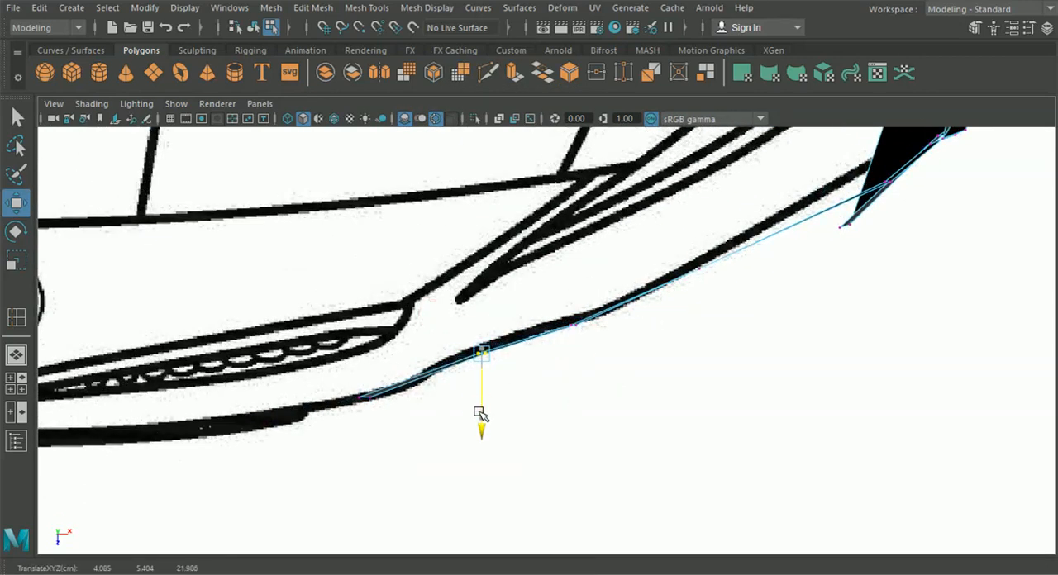
Examine the curvature of the front strip and its connection to the fender from several angles in the perspective view
click(26, 355)
alt+drag(550, 366, 495, 396)
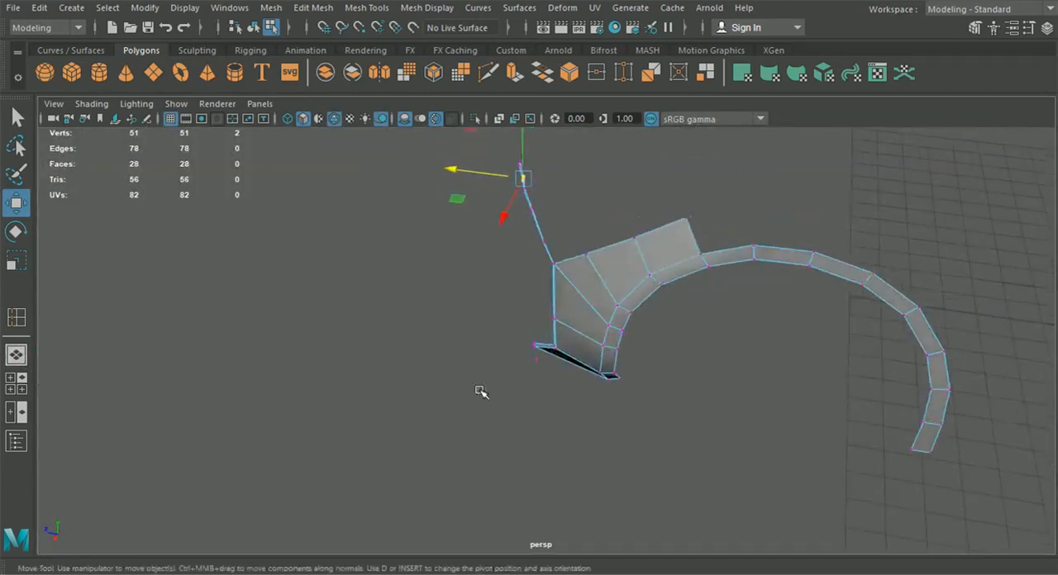
click(23, 384)
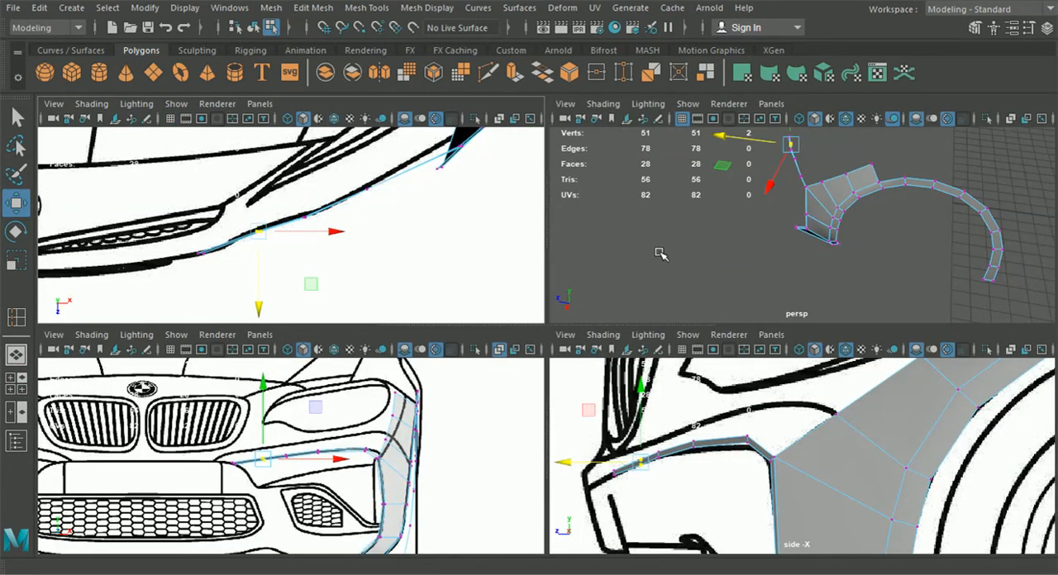
key(space)
alt+drag(697, 264, 653, 371)
scroll(606, 319, up, 3)
drag(567, 234, 543, 273)
drag(477, 256, 454, 200)
alt+drag(515, 319, 601, 337)
click(16, 383)
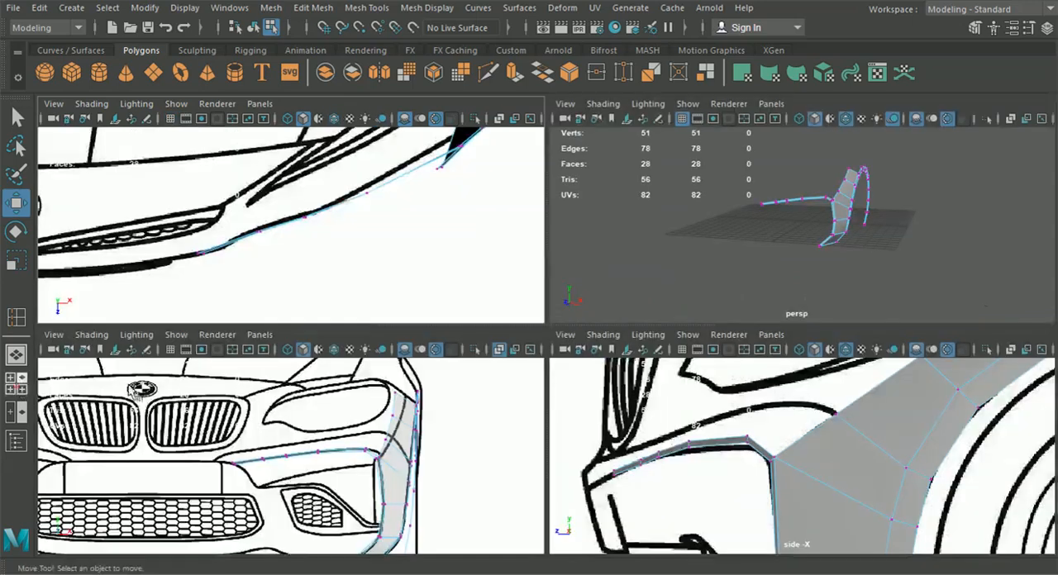
Move the end vertices of the front strip onto the bumper line in the front view, at about X 3.27, Y 5.28
key(space)
scroll(454, 422, down, 3)
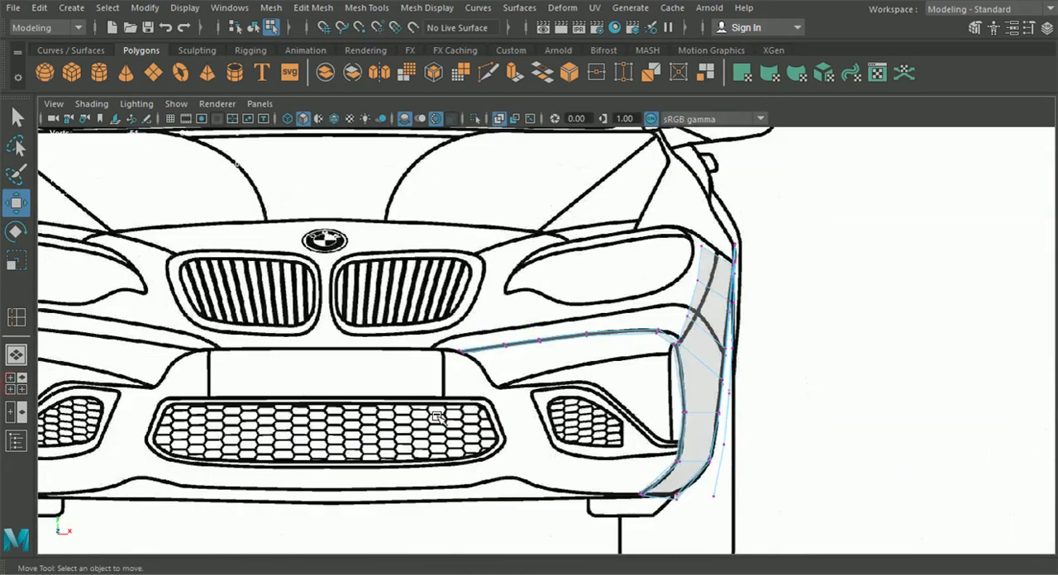
alt+middle_drag(454, 422, 431, 364)
scroll(445, 347, up, 2)
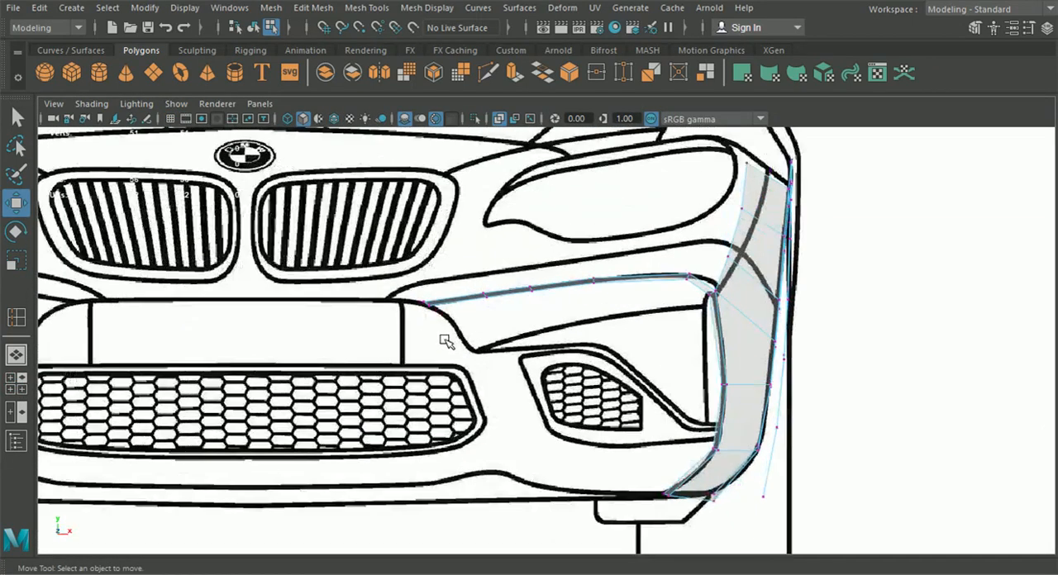
alt+middle_drag(493, 318, 502, 320)
scroll(496, 320, up, 4)
mouse_move(409, 304)
mouse_down()
mouse_move(354, 264)
mouse_move(416, 288)
mouse_up()
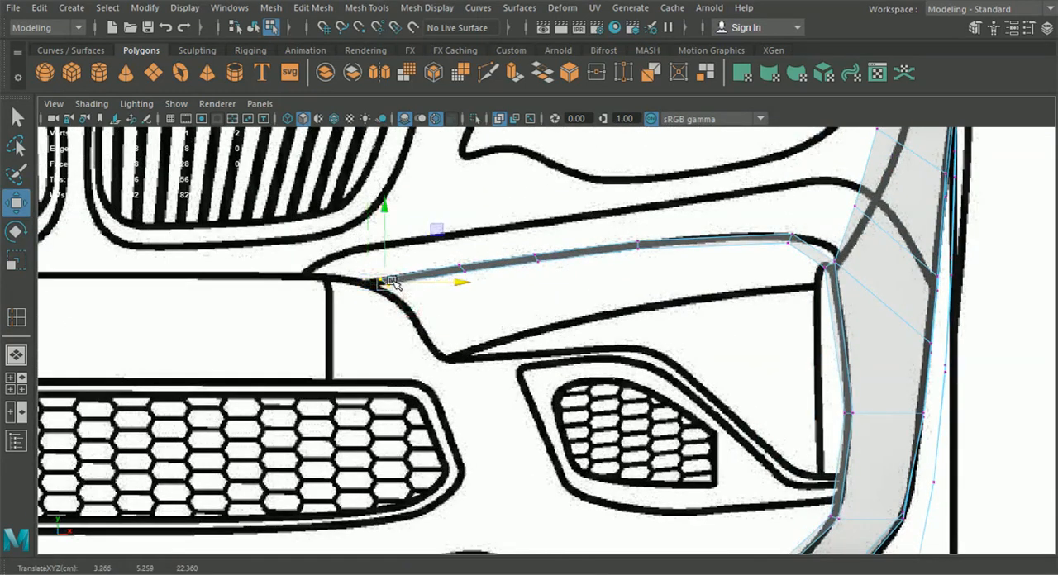
drag(389, 281, 386, 282)
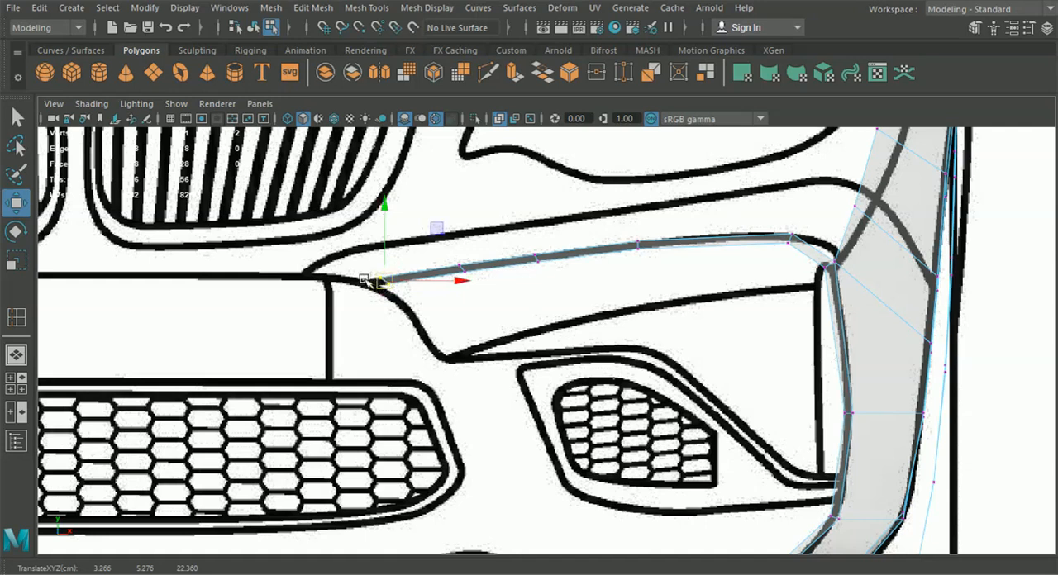
Fit the lower inner corner vertex of the bumper side to the bottom bumper line in the front view, at about X 7.20, Y 2.05
alt+middle_drag(391, 299, 419, 231)
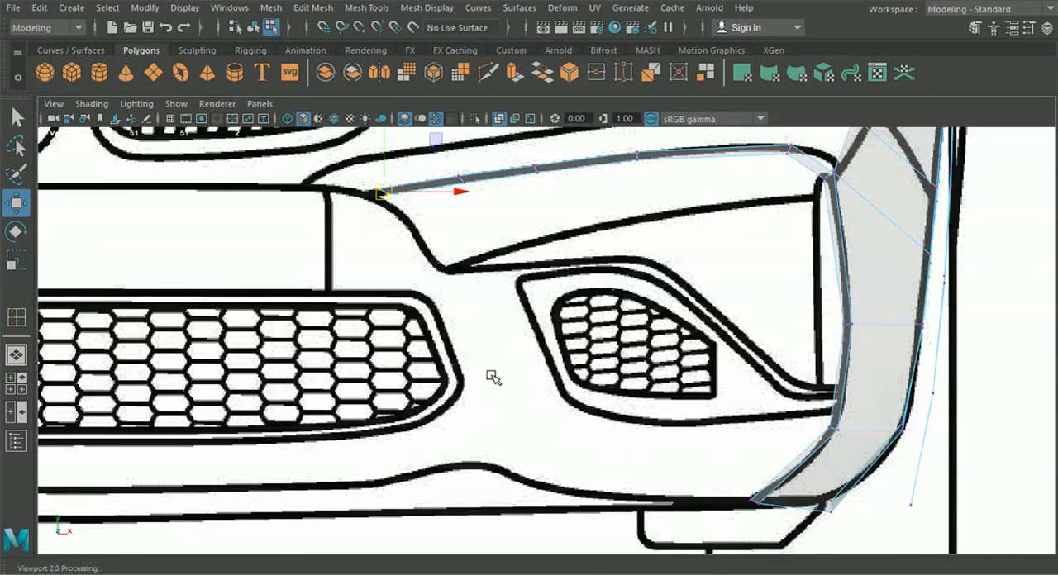
scroll(604, 383, up, 6)
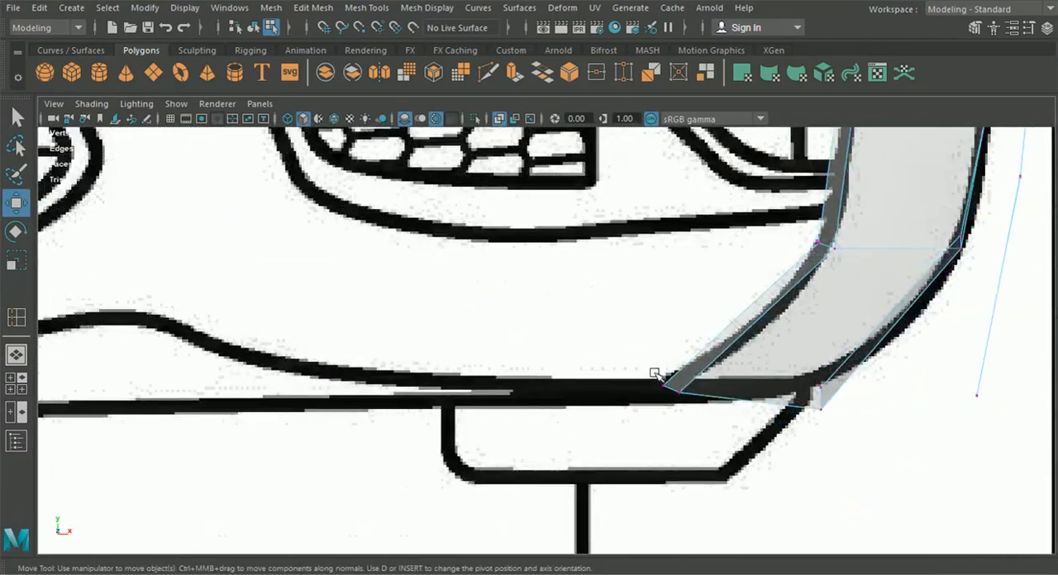
click(657, 376)
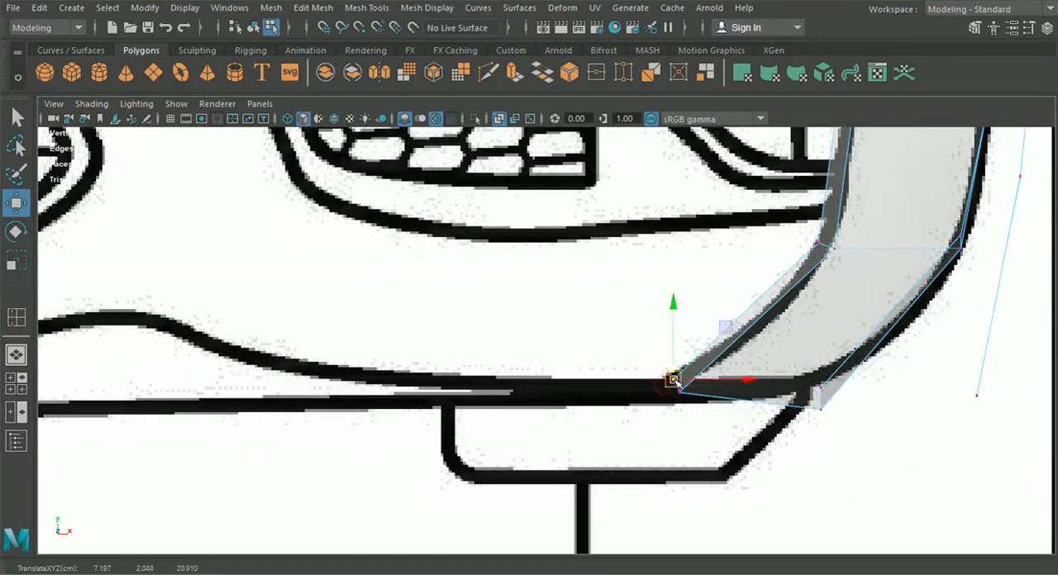
alt+middle_drag(503, 397, 674, 320)
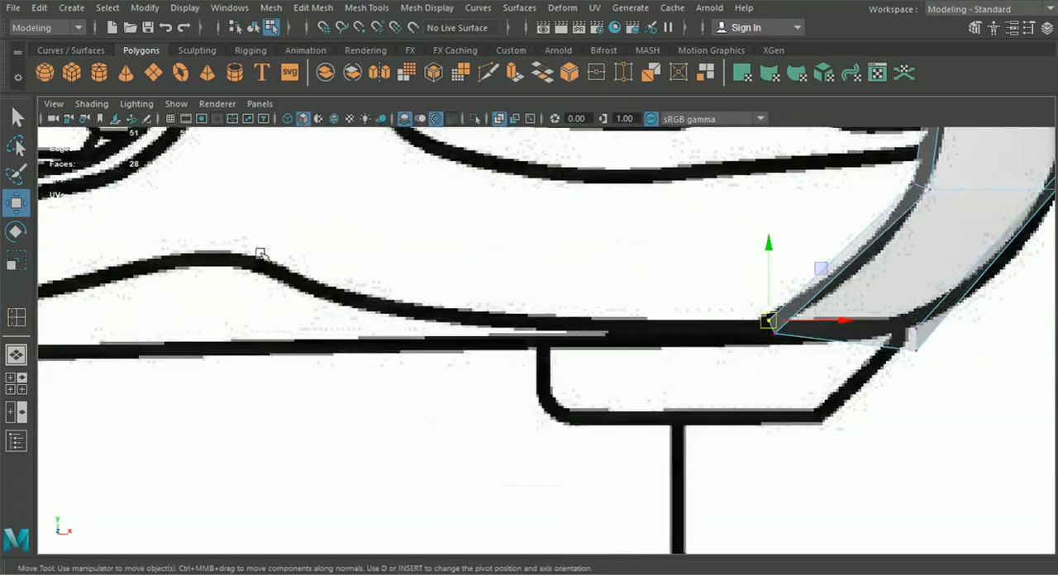
alt+middle_drag(622, 295, 600, 315)
right_drag(700, 301, 697, 76)
Extrude the bumper side's short lower edge along the bottom bumper line in the front view, to about X 5.25, Y 2.07
click(676, 329)
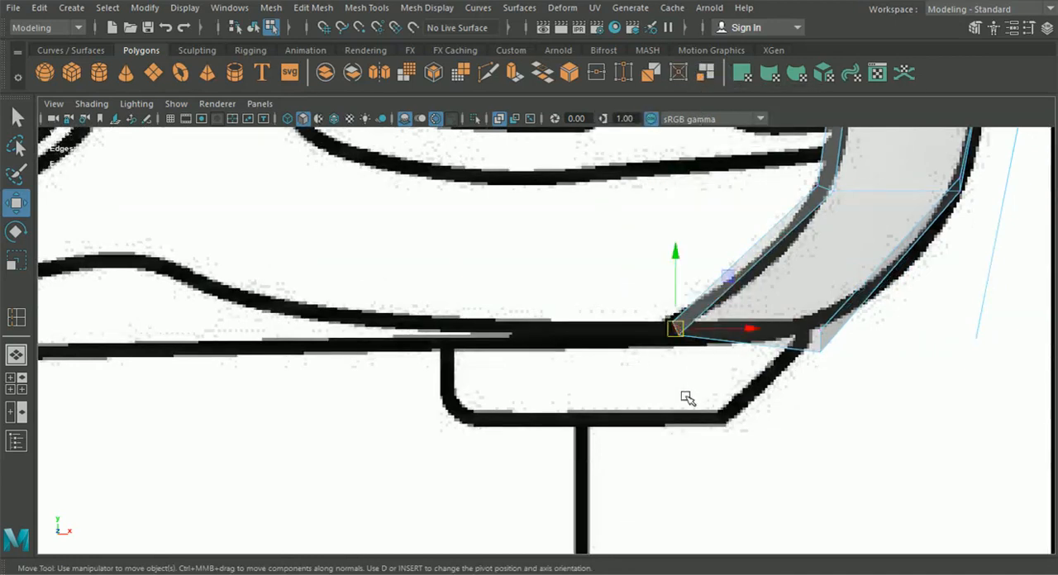
key(ctrl+e)
click(766, 234)
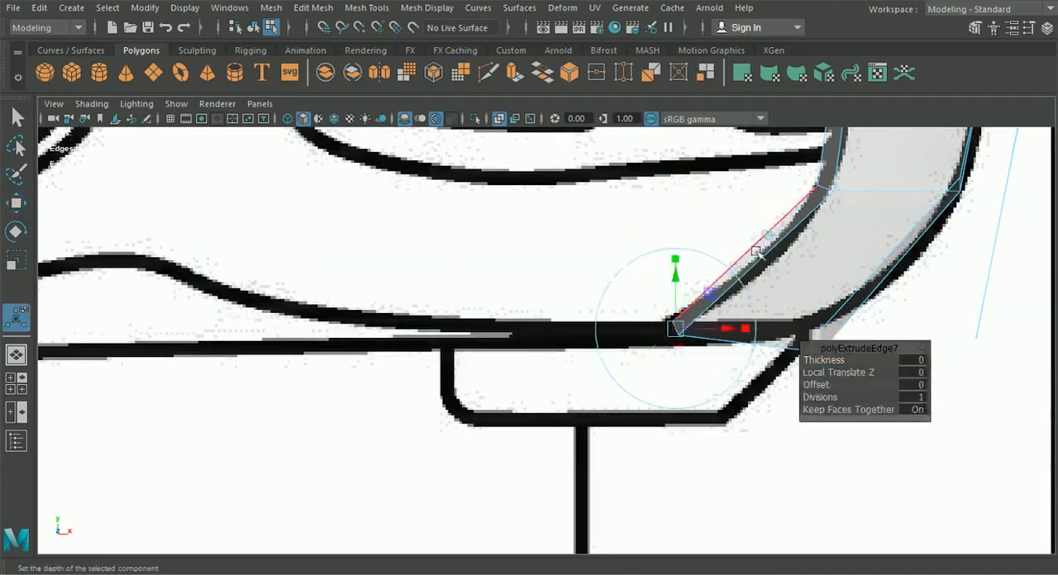
drag(679, 328, 316, 320)
alt+middle_drag(316, 320, 551, 399)
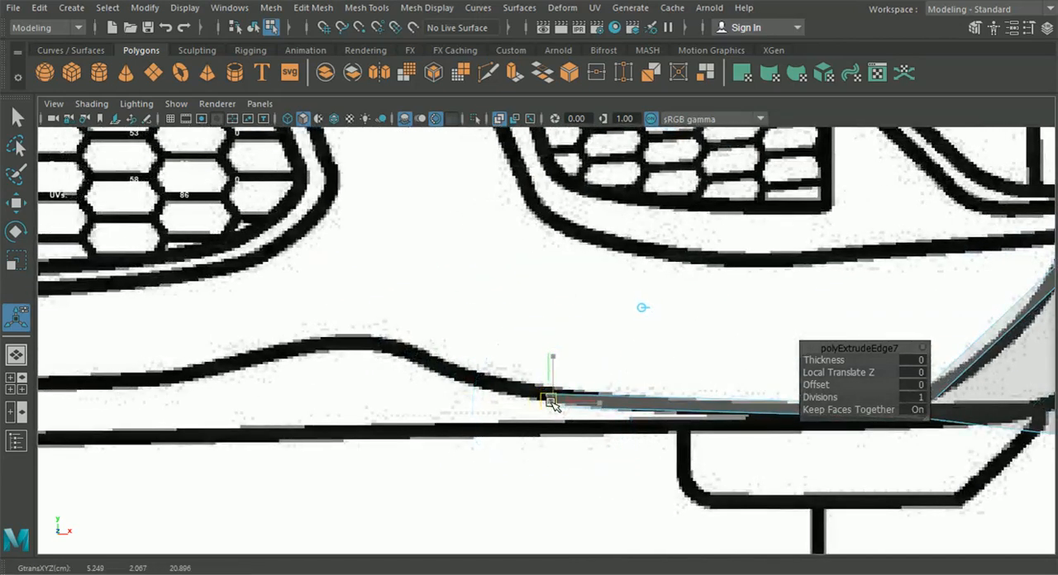
Adjust the vertices at both ends of the new lower strip to the bottom bumper line in the front view
right_drag(700, 406, 620, 118)
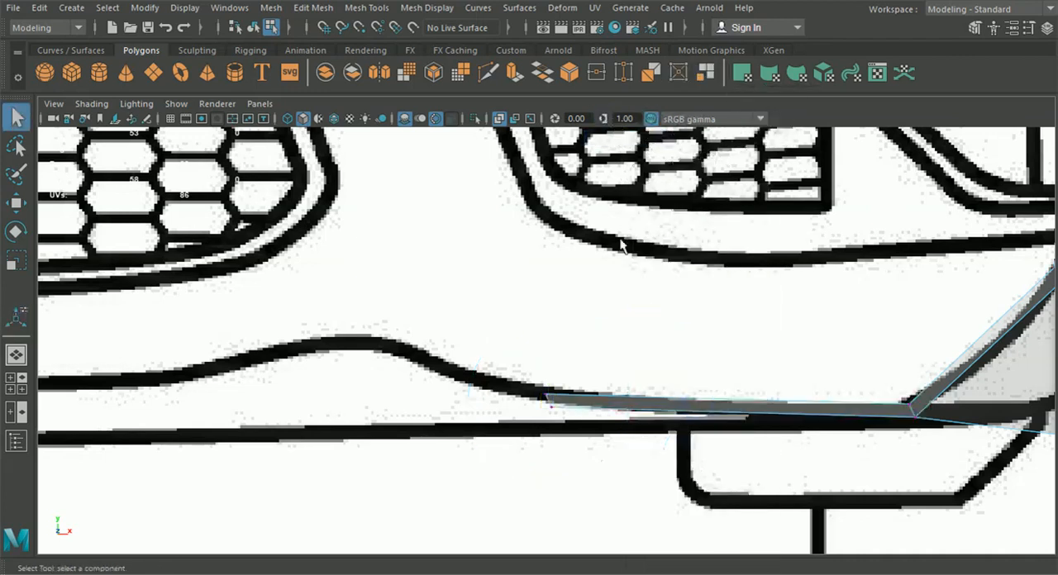
scroll(521, 384, up, 3)
key(w)
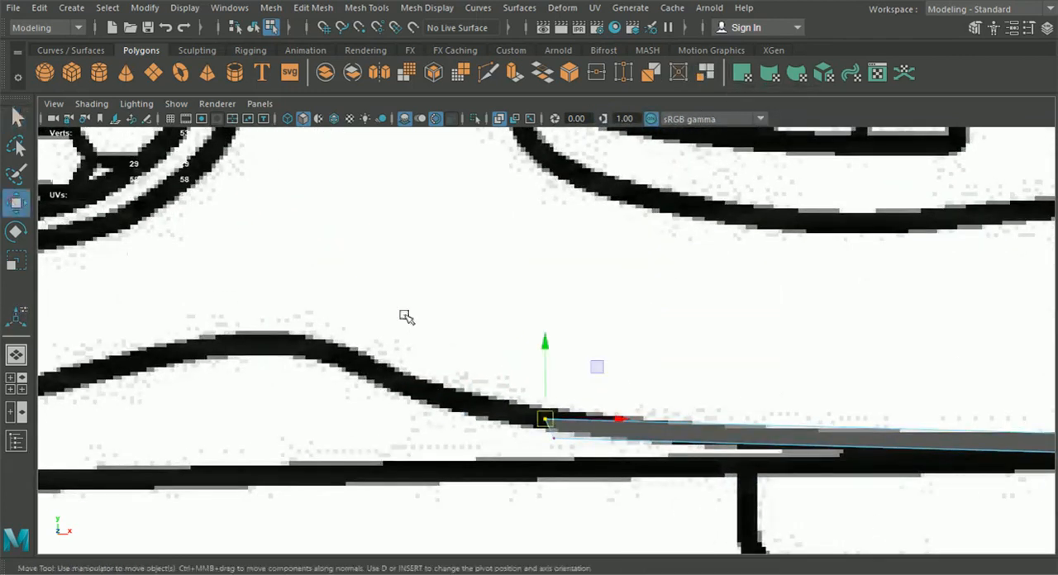
drag(616, 419, 630, 420)
alt+middle_drag(827, 447, 619, 378)
click(872, 369)
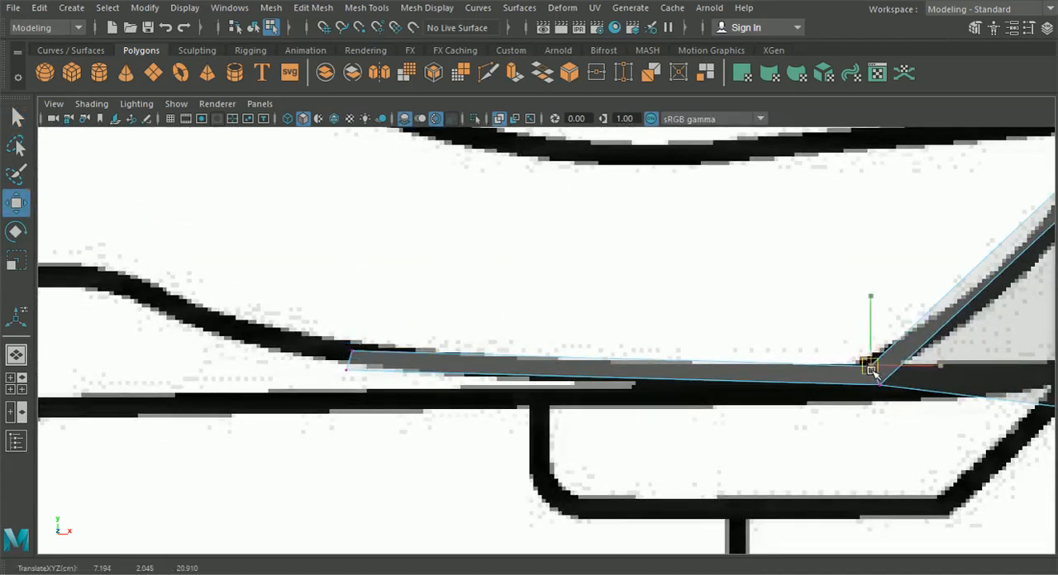
right_drag(343, 369, 352, 74)
click(359, 348)
Extrude the lower strip's end edge again, up to the crest of the bottom bumper line in the front view
alt+middle_drag(373, 352, 670, 421)
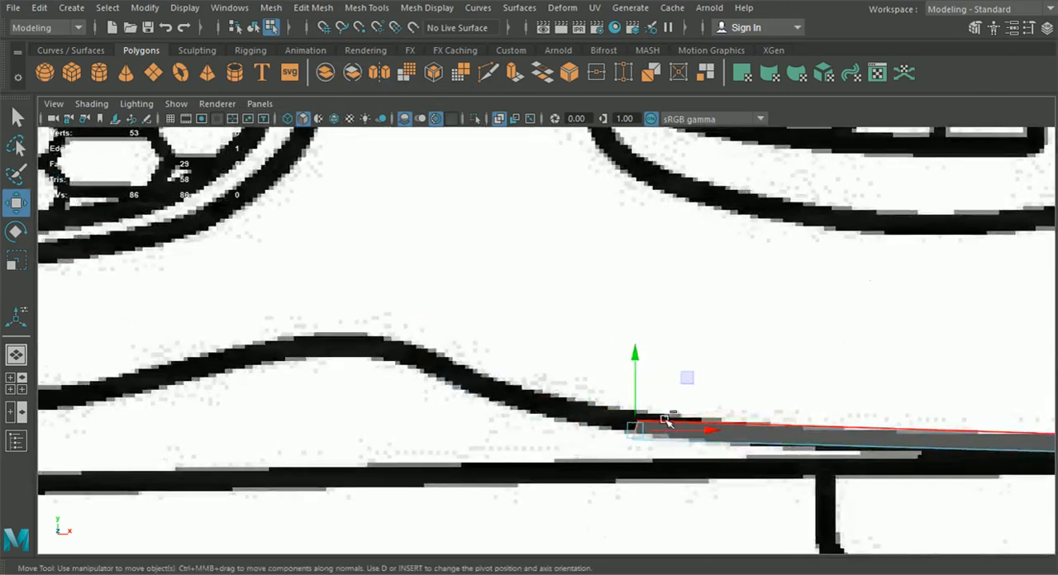
key(ctrl+e)
drag(636, 427, 347, 328)
scroll(359, 397, down, 5)
Move the end vertices of both lower strip segments forward along Z in the perspective view
click(16, 382)
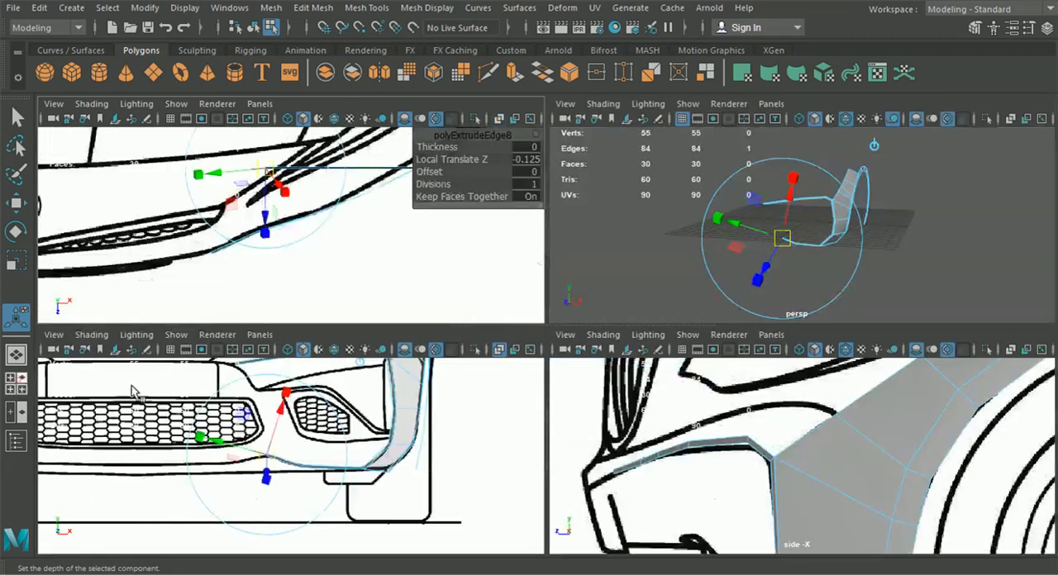
key(space)
alt+drag(789, 291, 626, 389)
click(15, 202)
alt+drag(140, 260, 407, 284)
right_drag(541, 296, 463, 118)
alt+drag(473, 240, 507, 304)
click(511, 280)
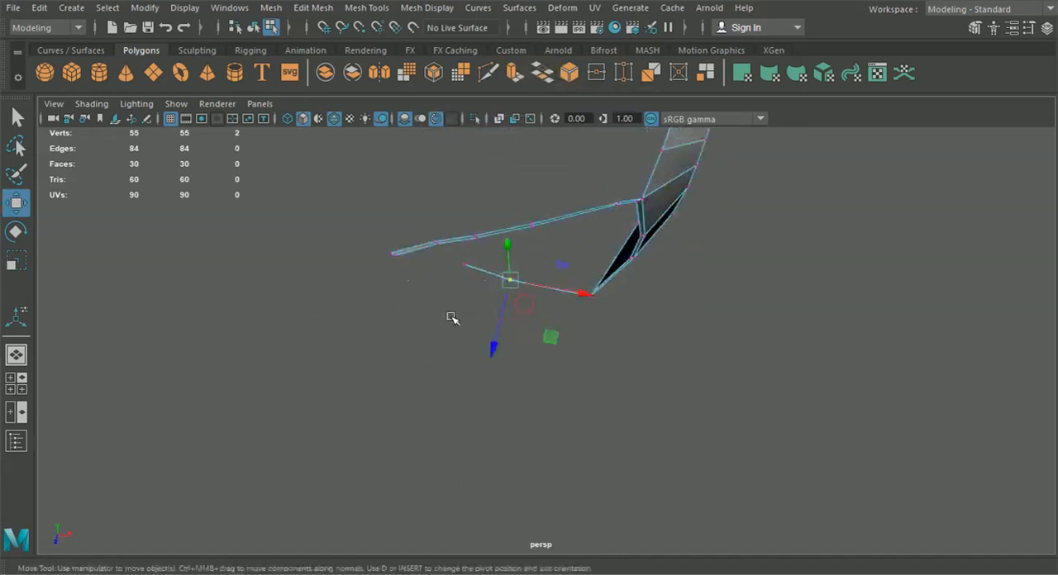
shift+drag(481, 250, 482, 249)
drag(466, 343, 465, 354)
drag(420, 335, 431, 319)
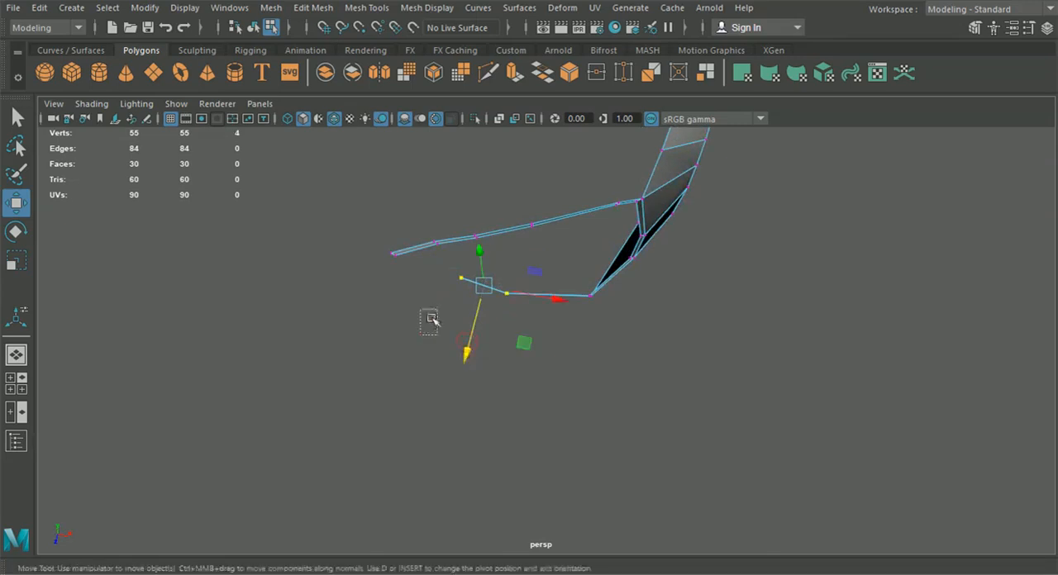
drag(470, 277, 470, 276)
drag(444, 326, 439, 343)
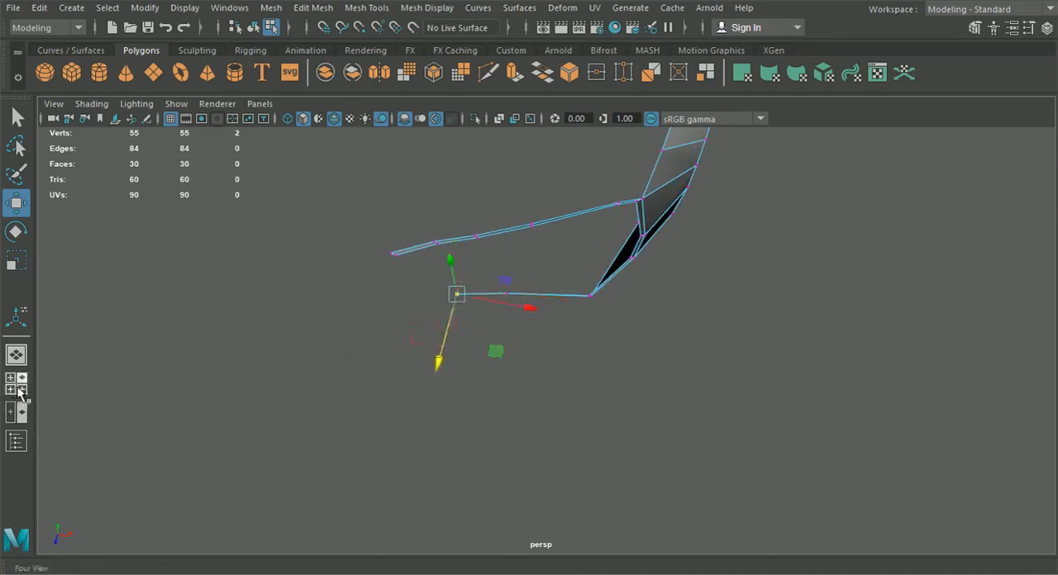
Fit the lower strip's vertices to the bumper lip in the side view, placing the middle pair at about Y 2.14, Z 22.11
click(19, 389)
key(space)
scroll(619, 458, up, 5)
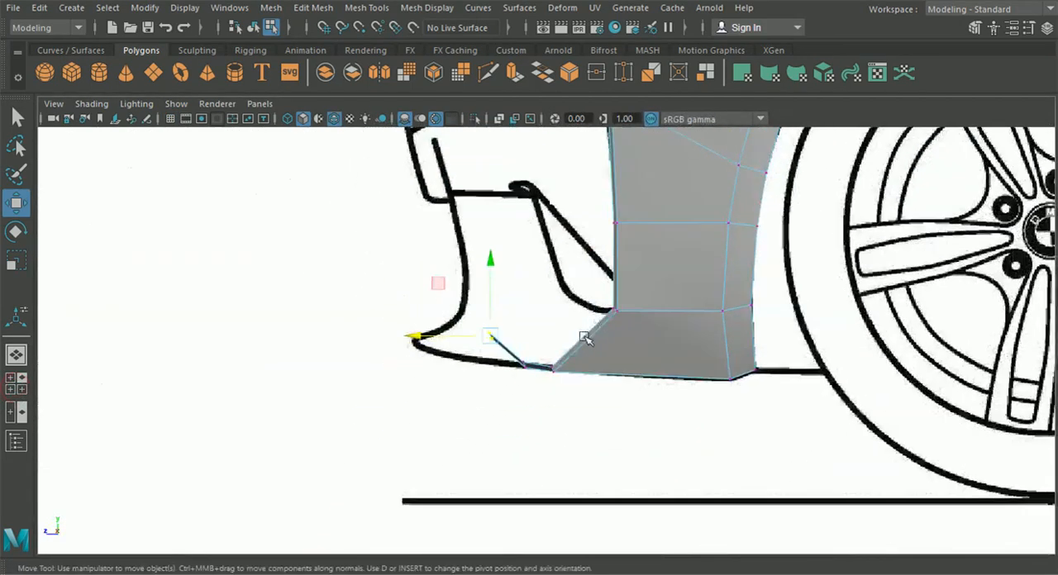
drag(437, 341, 320, 344)
drag(500, 407, 531, 358)
drag(465, 381, 416, 332)
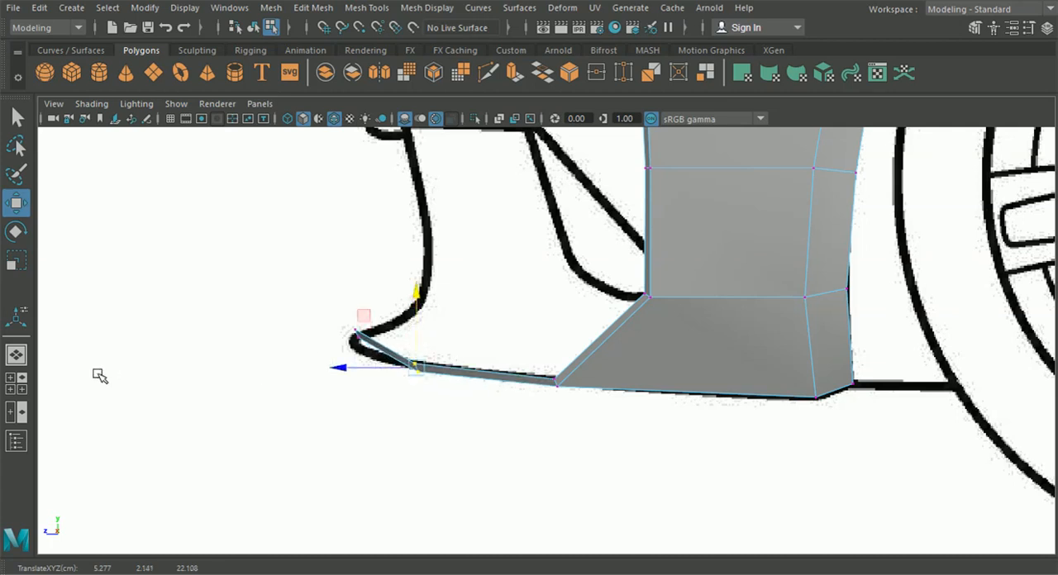
Adjust the lower strip's end vertices in the front view onto the bottom bumper line's crest, at about X 4.28, Y 2.40
click(16, 383)
scroll(381, 459, up, 5)
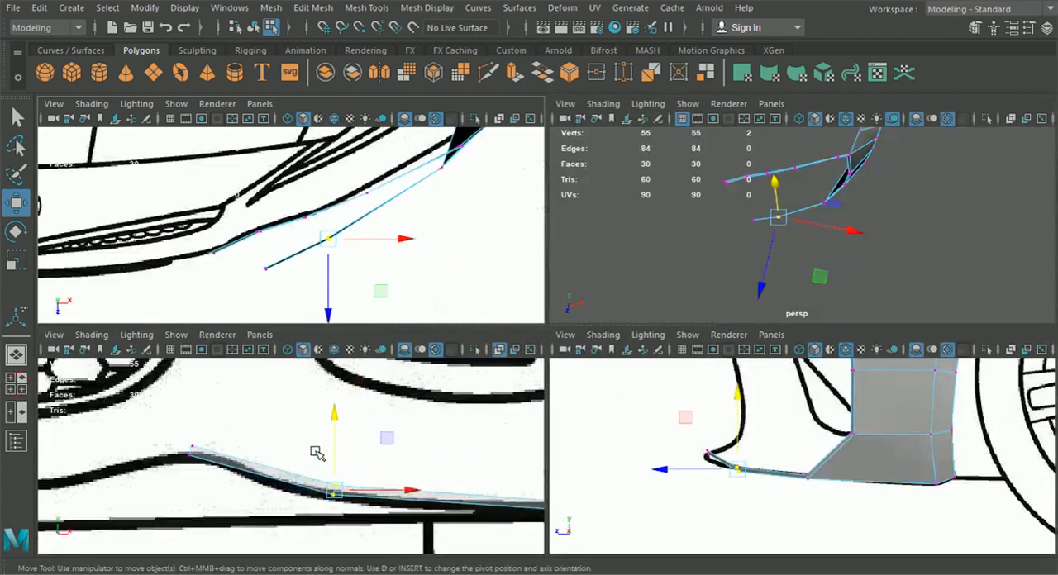
drag(334, 449, 332, 448)
drag(168, 429, 204, 463)
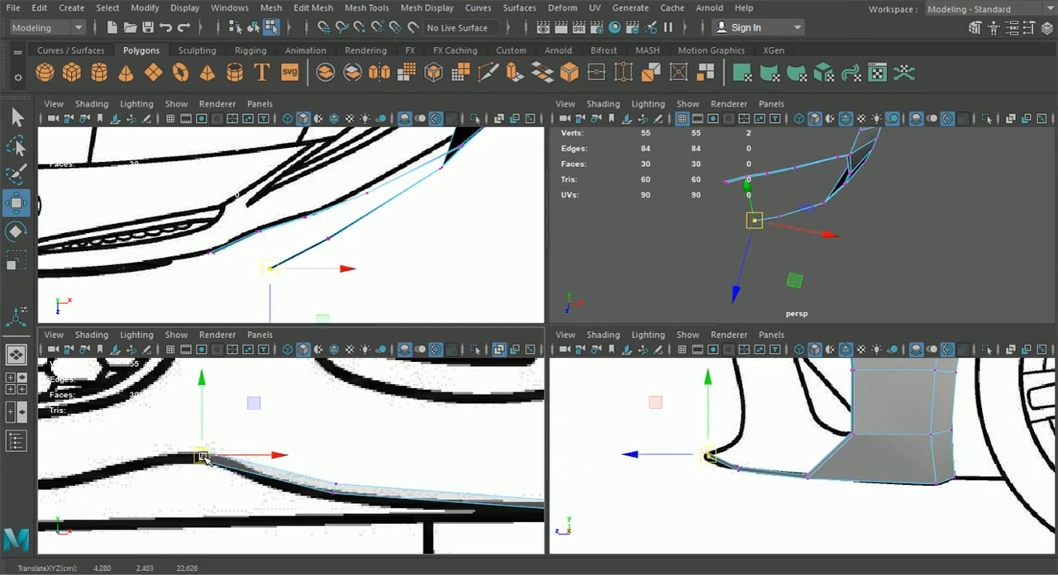
scroll(248, 465, down, 4)
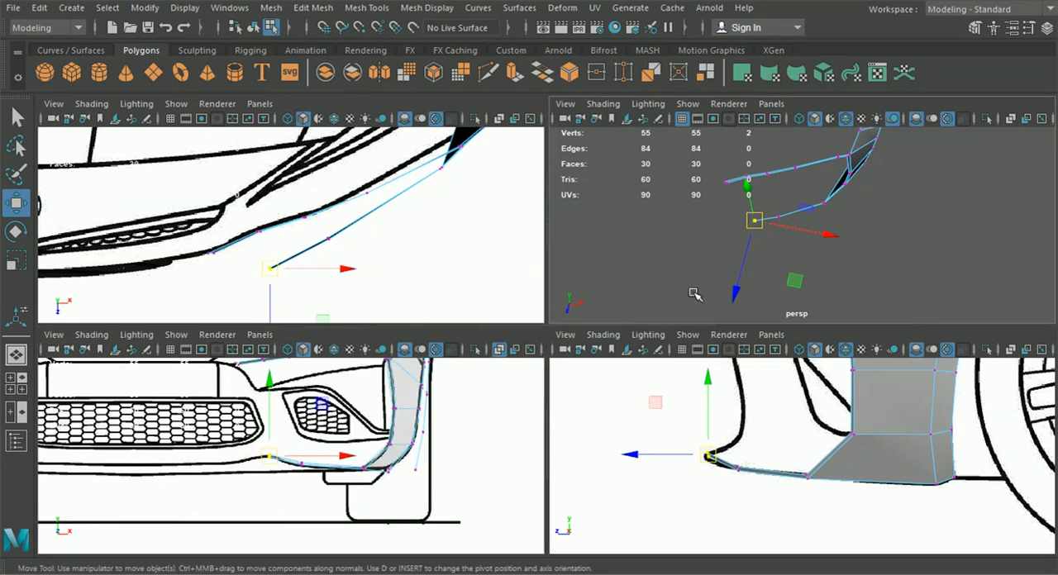
Raise the lower strip's end vertices slightly to about Y 2.43 in the perspective view and check the strip from several angles
key(space)
alt+drag(713, 349, 628, 349)
alt+drag(595, 442, 474, 373)
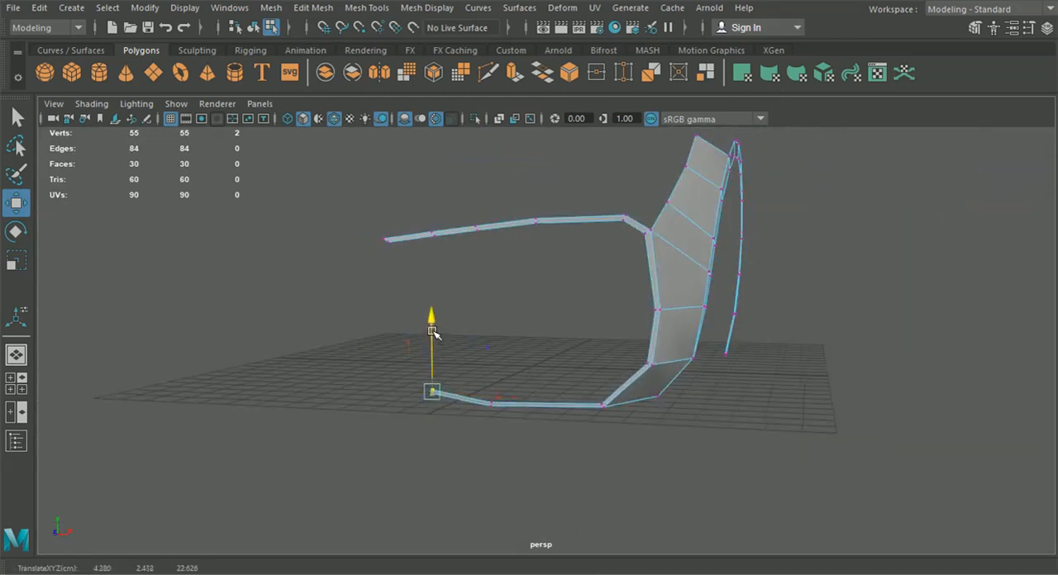
alt+drag(435, 331, 615, 424)
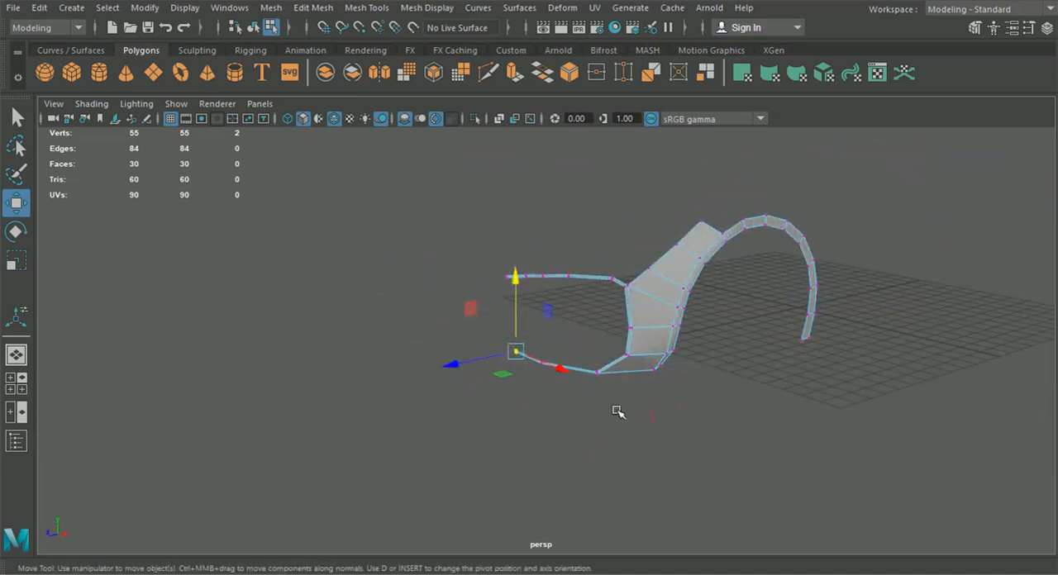
alt+drag(433, 314, 250, 373)
click(20, 388)
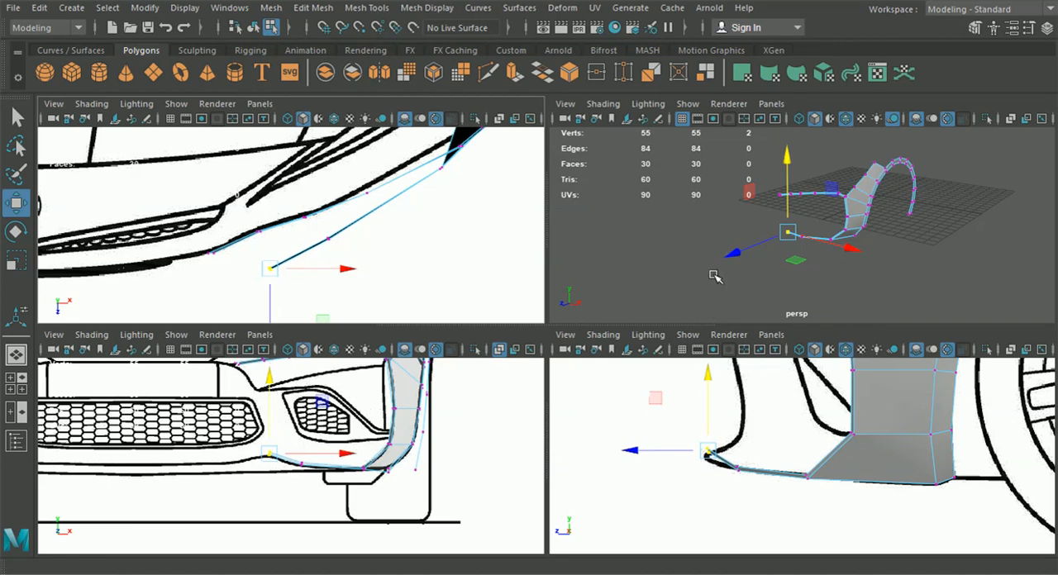
key(space)
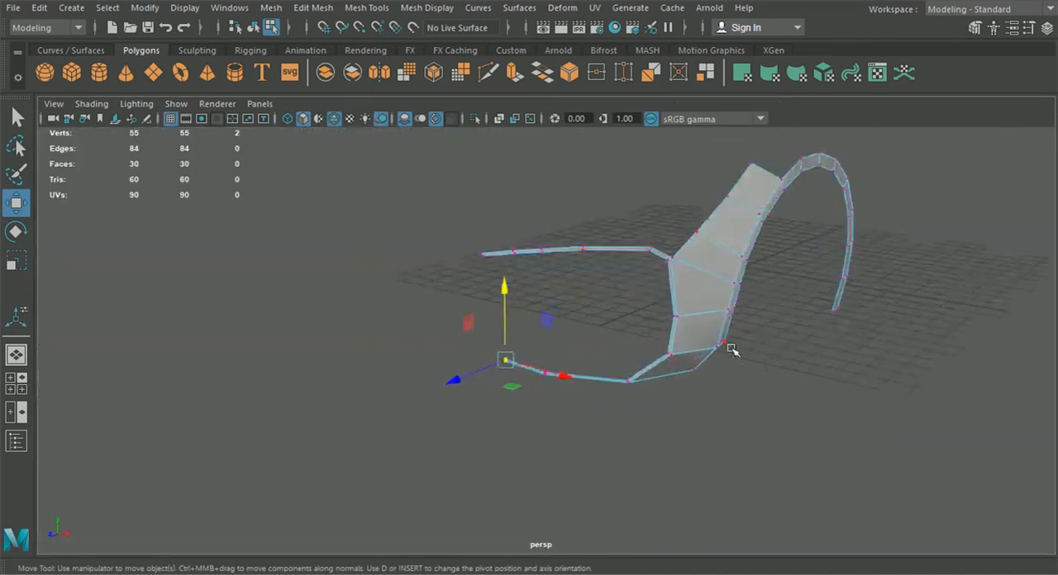
click(18, 385)
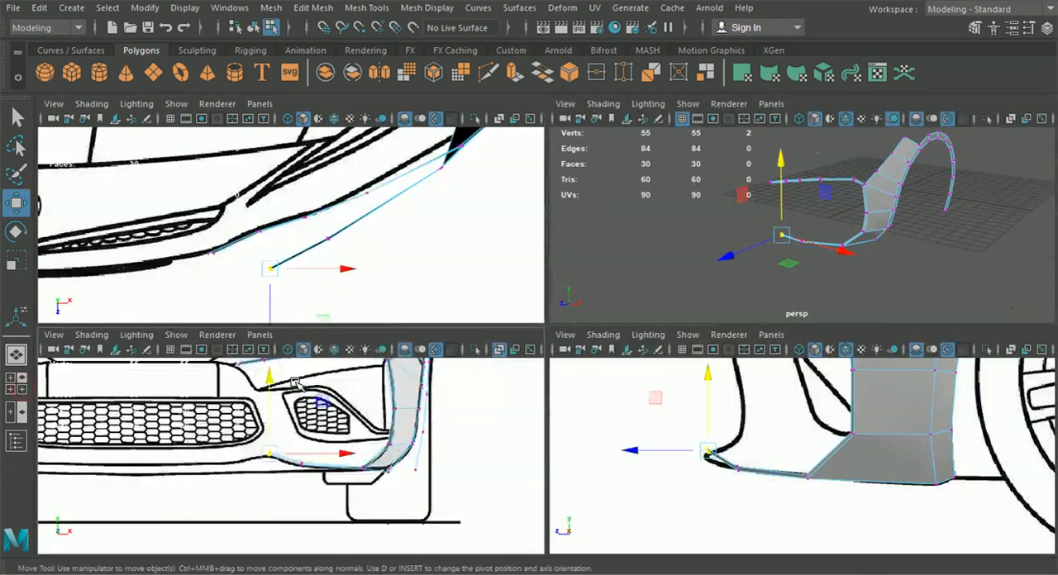
Extrude the upper strip's end edge along the bumper line in the front view, to about X 3.12, Y 5.25
key(space)
alt+middle_drag(326, 348, 387, 460)
scroll(388, 460, up, 2)
right_drag(493, 246, 493, 86)
alt+middle_drag(498, 222, 512, 346)
scroll(512, 346, up, 2)
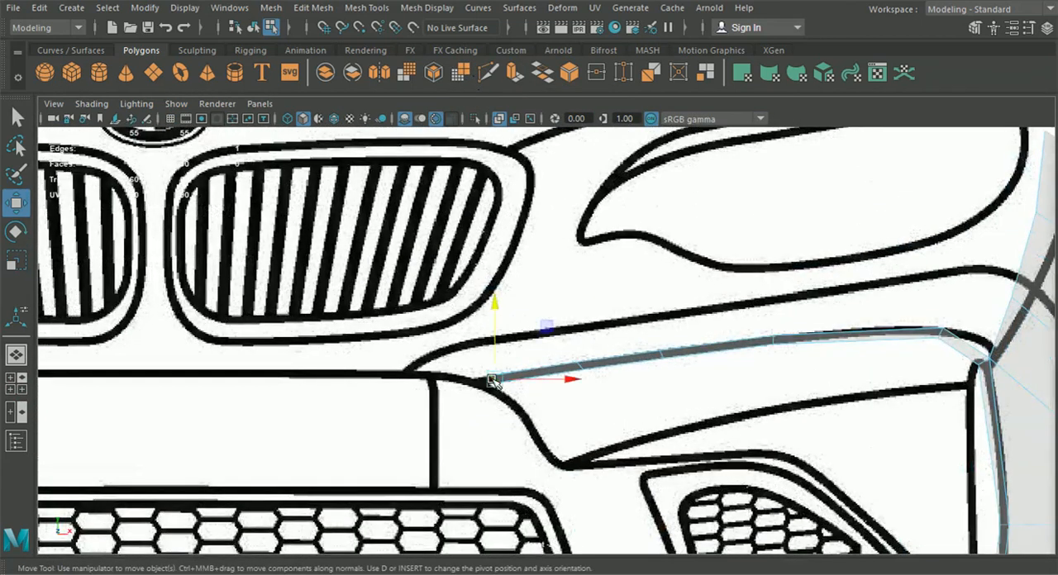
key(ctrl+e)
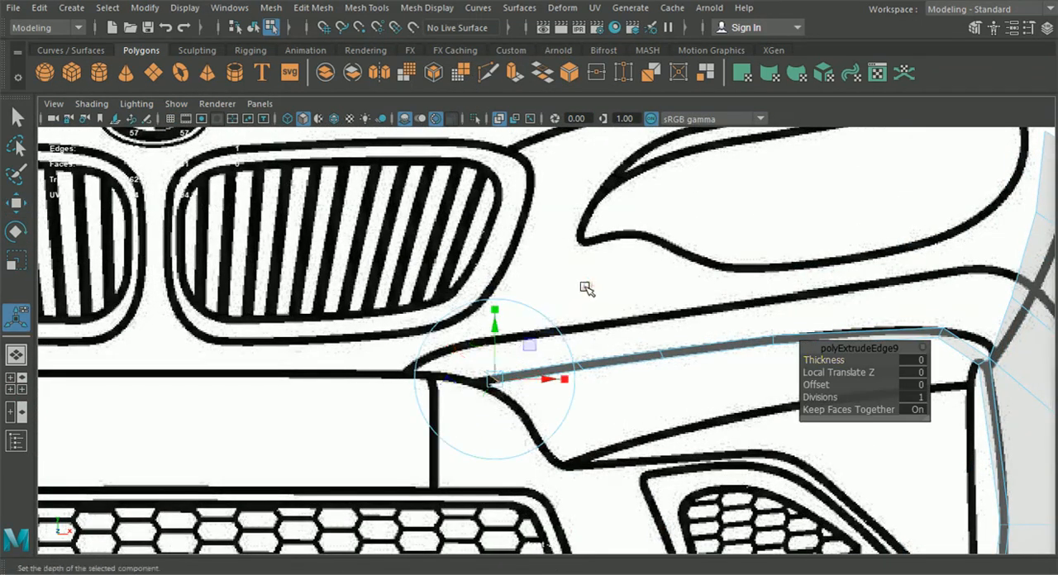
scroll(507, 396, up, 2)
drag(507, 396, 430, 405)
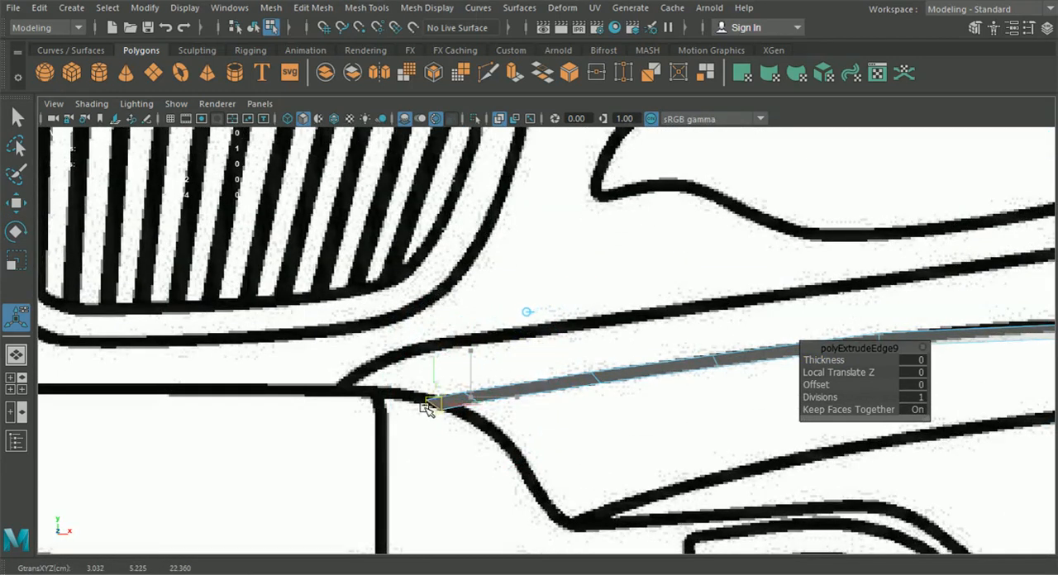
drag(425, 408, 443, 405)
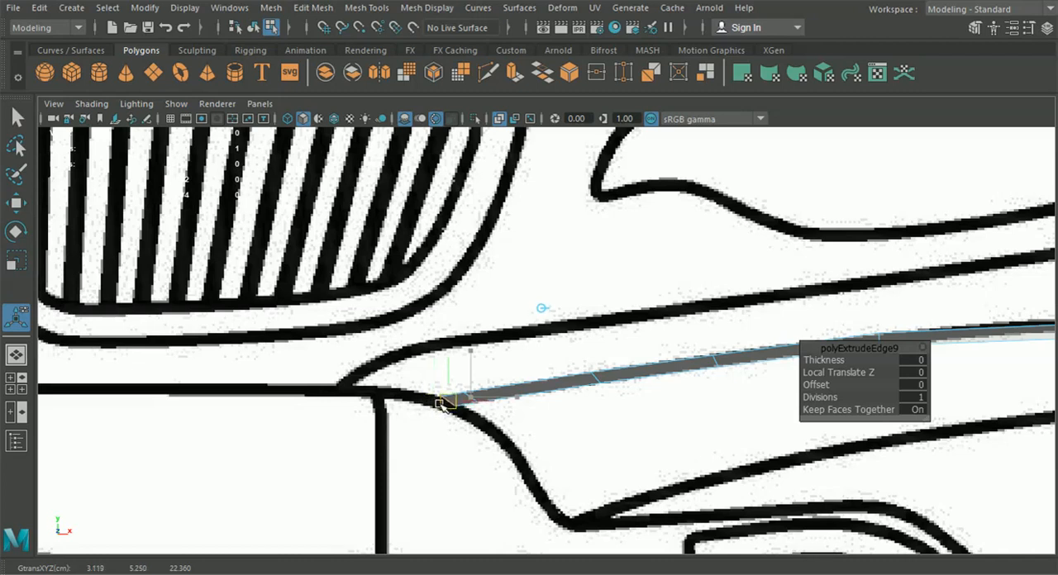
Move the upper strip's extruded end edge forward along Z to about 22.52 in the perspective view
click(15, 355)
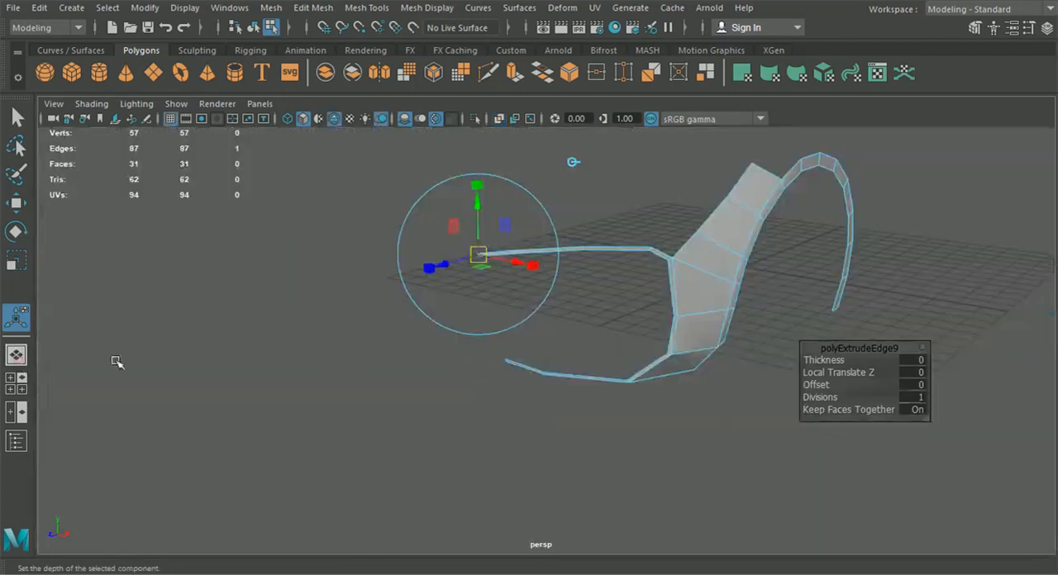
click(16, 203)
scroll(623, 385, up, 8)
drag(565, 234, 556, 234)
alt+drag(561, 247, 570, 385)
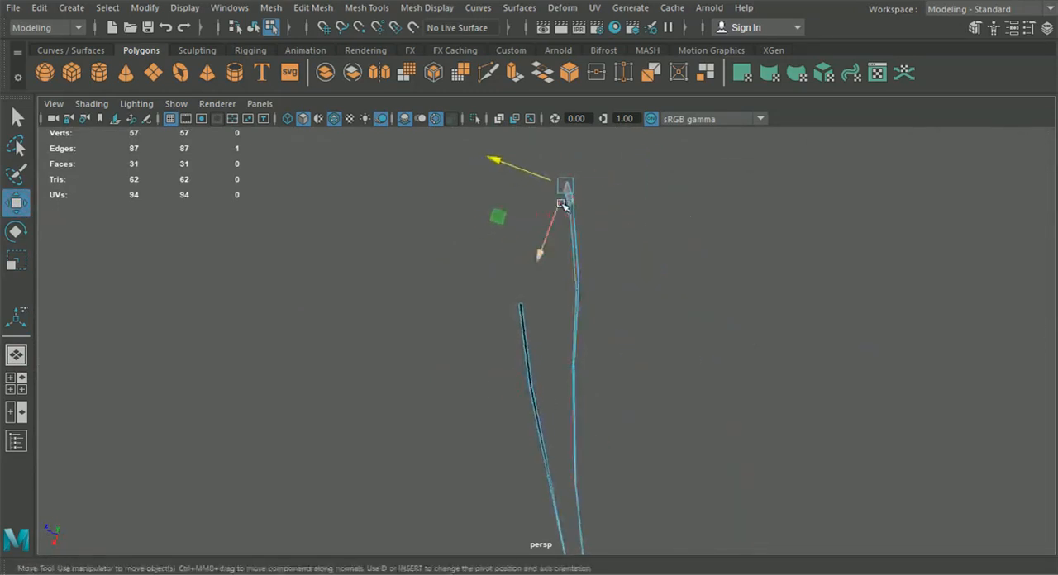
drag(516, 171, 513, 172)
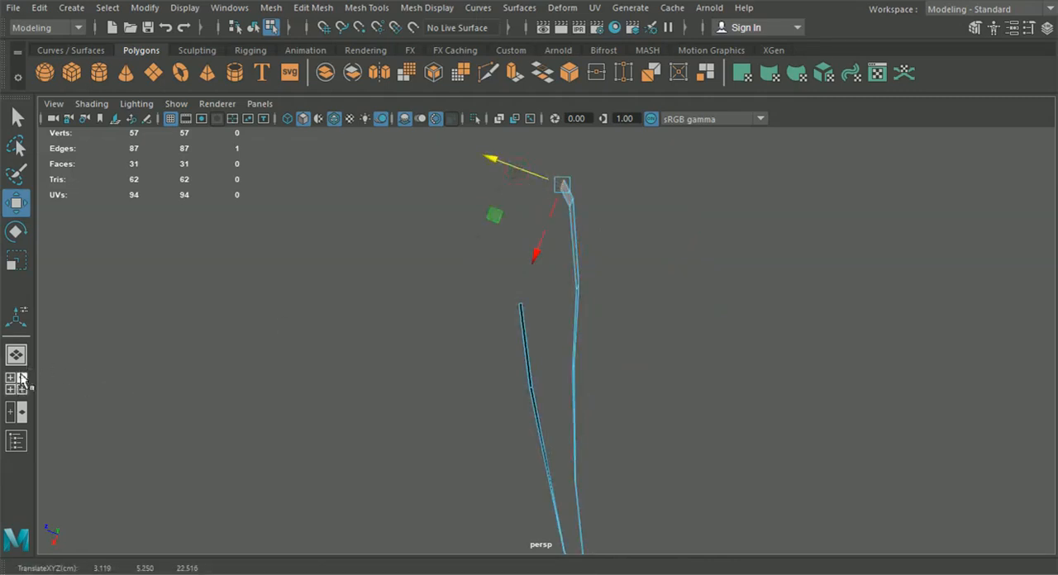
Extrude the upper strip's end edge again in the front view, to about X 3.02, Y 5.21 on the bumper line
click(16, 382)
key(space)
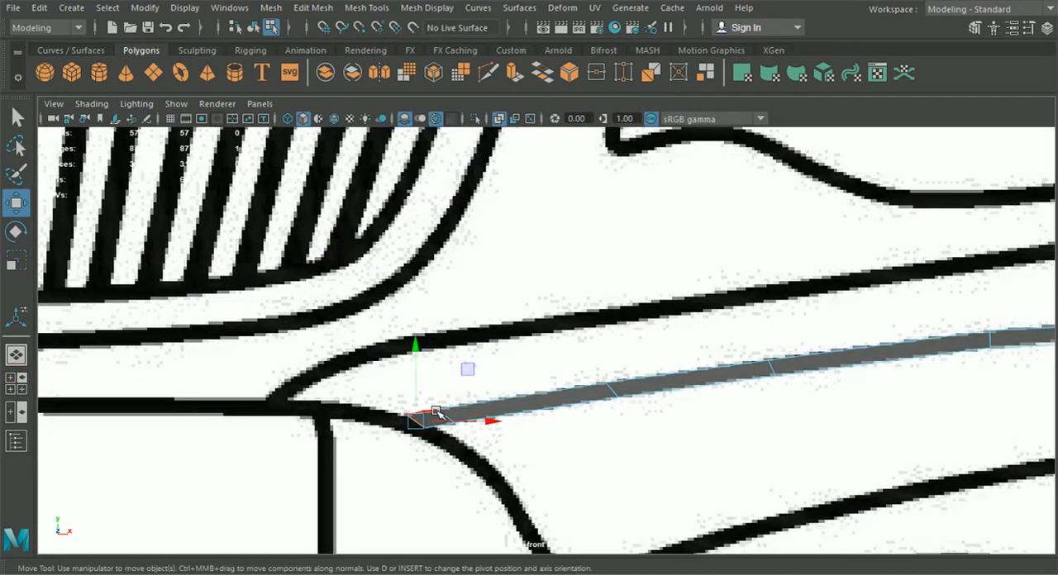
key(ctrl+e)
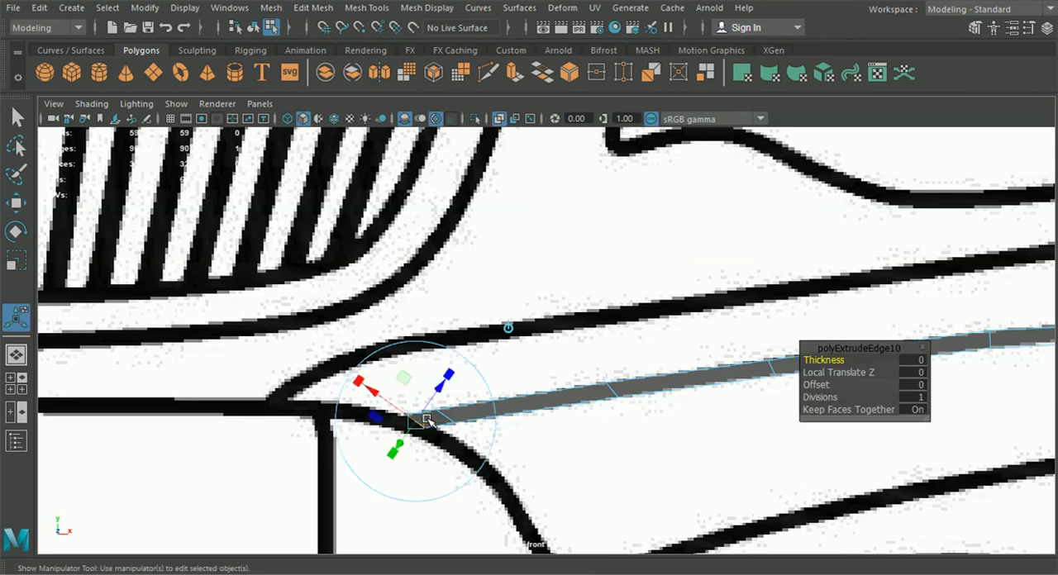
drag(413, 423, 394, 428)
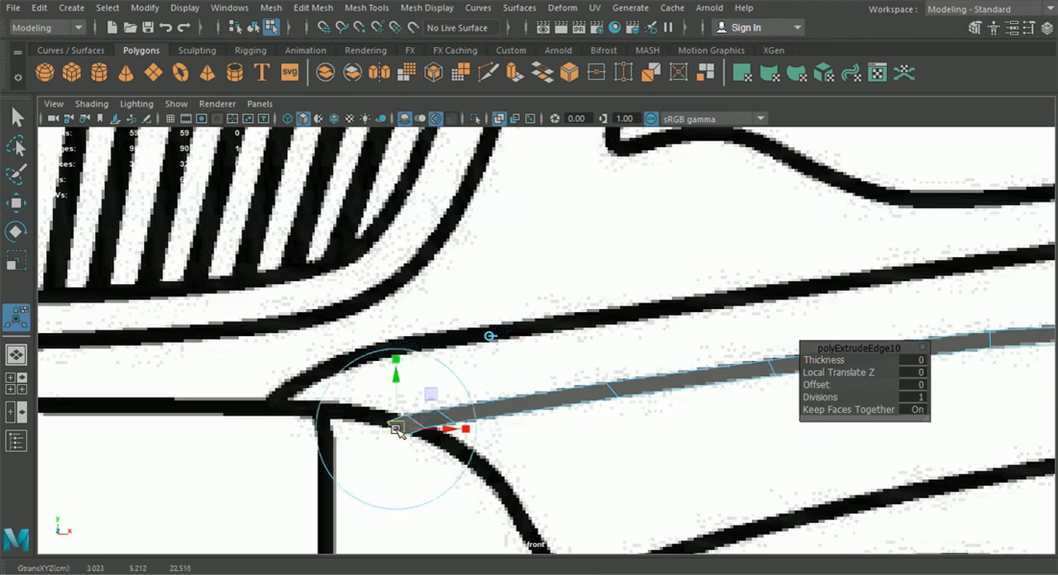
Fit the individual vertices of the upper strip's last segment to the curved bumper line in the front view
alt+middle_drag(424, 459, 444, 400)
right_drag(488, 166, 468, 135)
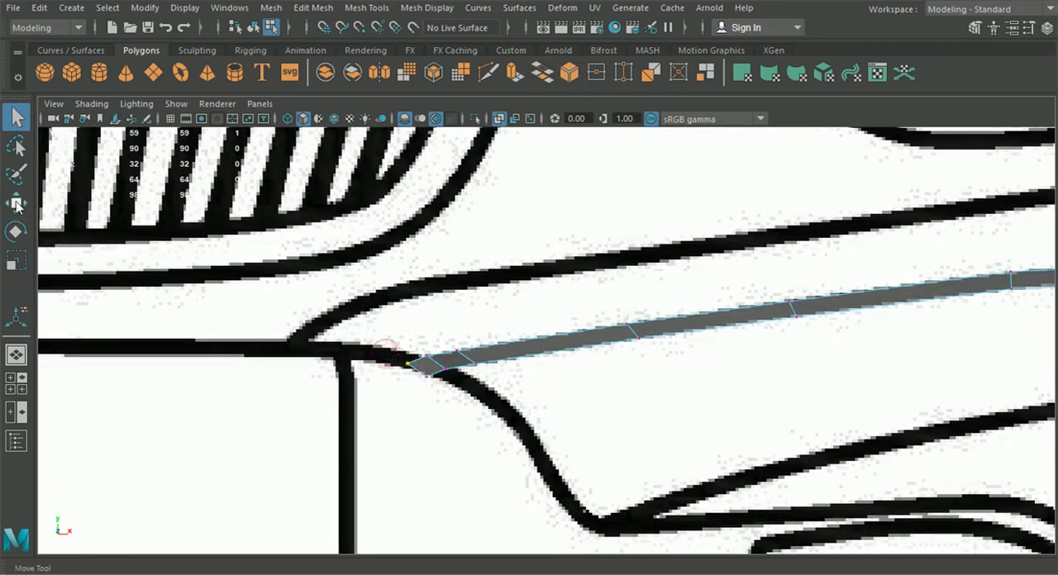
key(w)
scroll(347, 347, up, 1)
drag(378, 376, 402, 361)
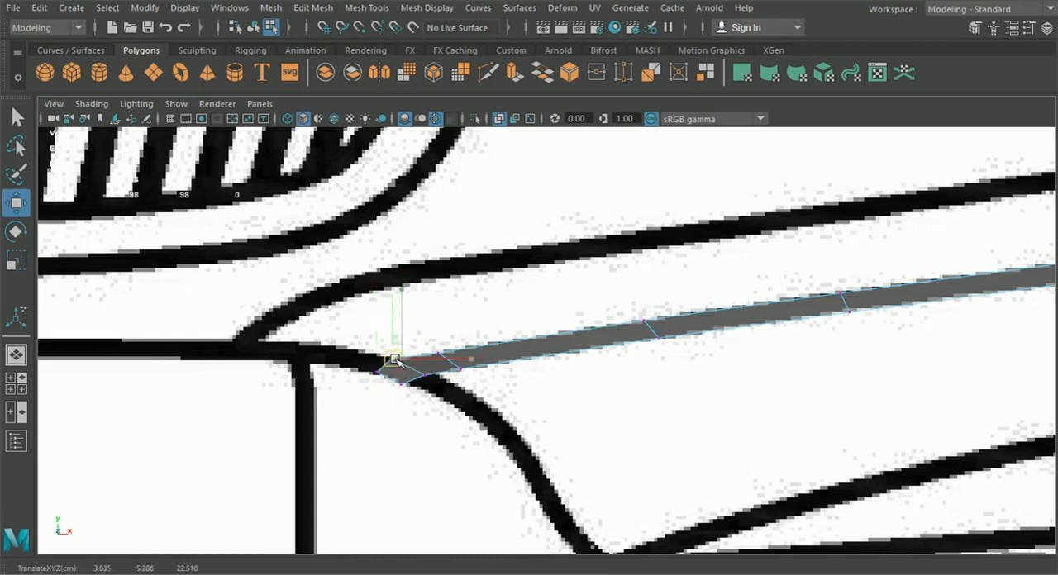
drag(390, 364, 433, 393)
click(391, 357)
click(423, 376)
click(403, 386)
Select the upper strip's end edge, compare it with the side blueprint, and move it back along Z to about 22.45
scroll(430, 405, down, 6)
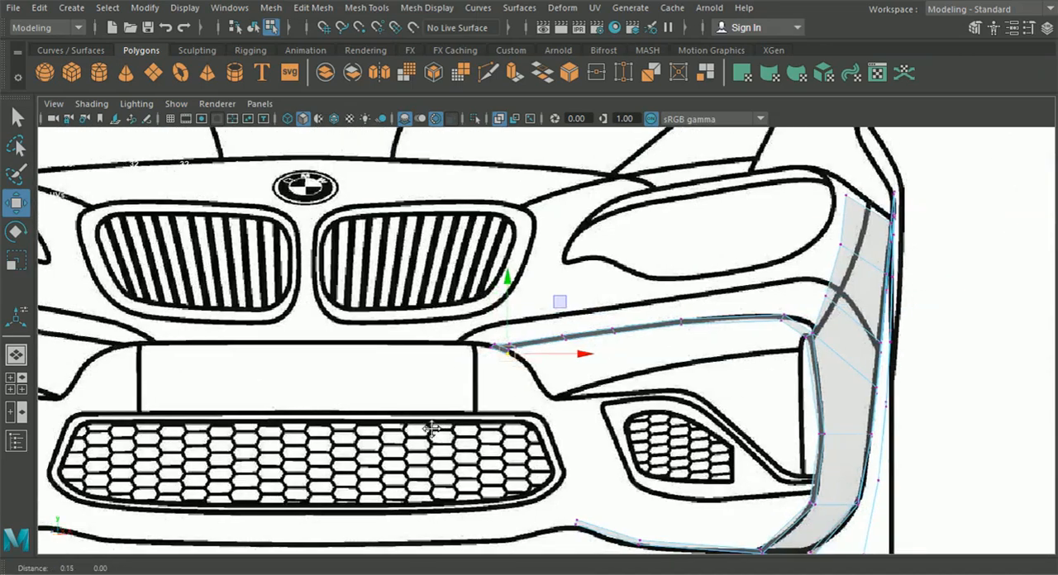
scroll(449, 377, up, 4)
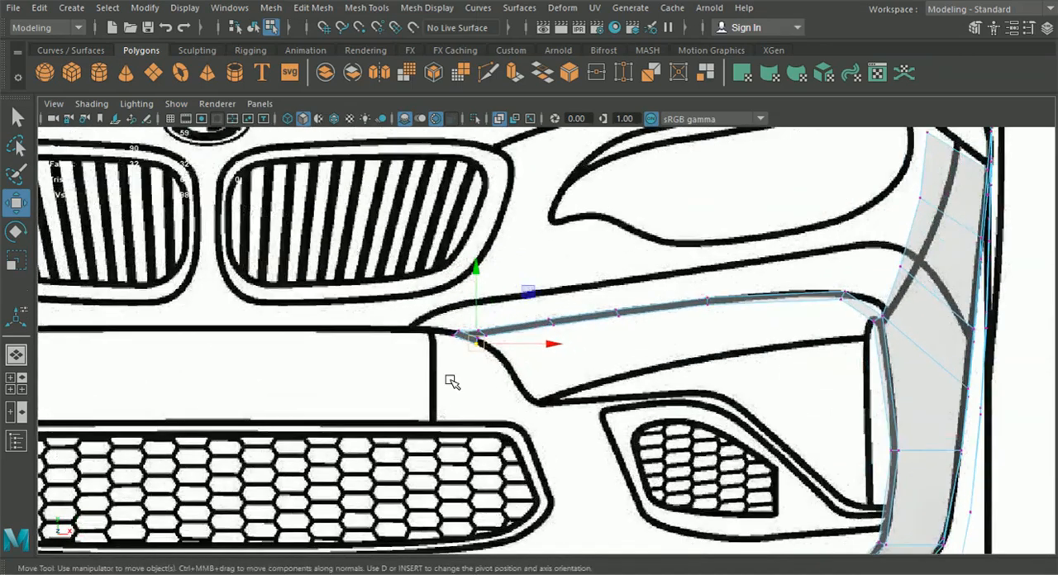
right_drag(438, 333, 433, 73)
alt+middle_drag(558, 459, 522, 390)
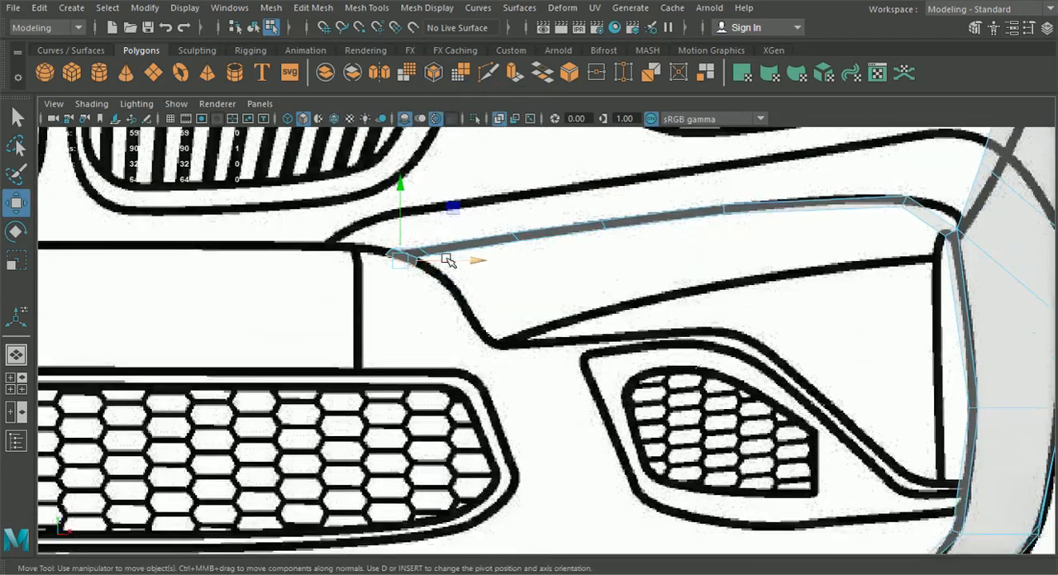
click(17, 383)
key(space)
alt+middle_drag(635, 383, 633, 475)
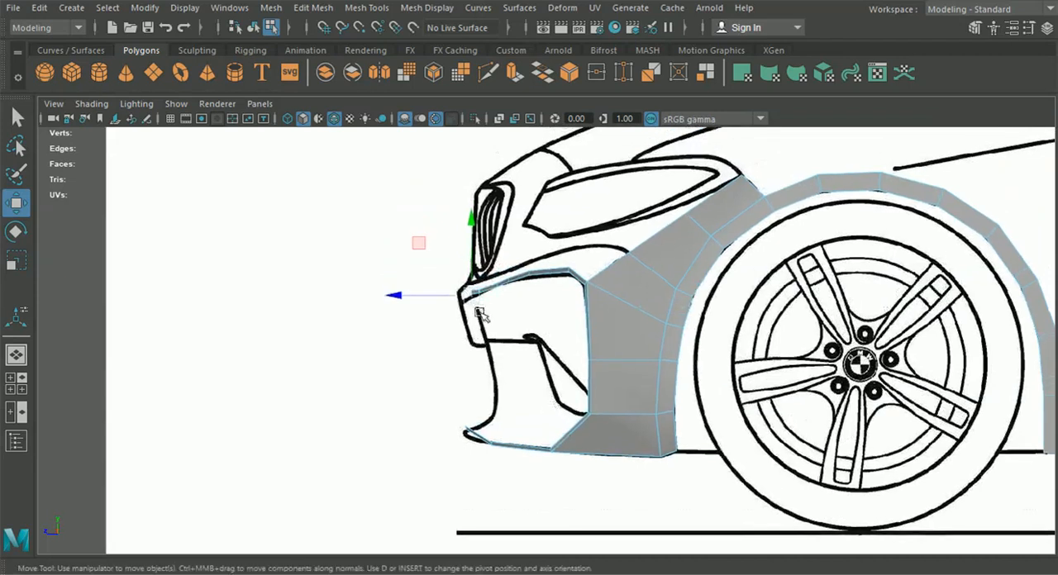
click(16, 384)
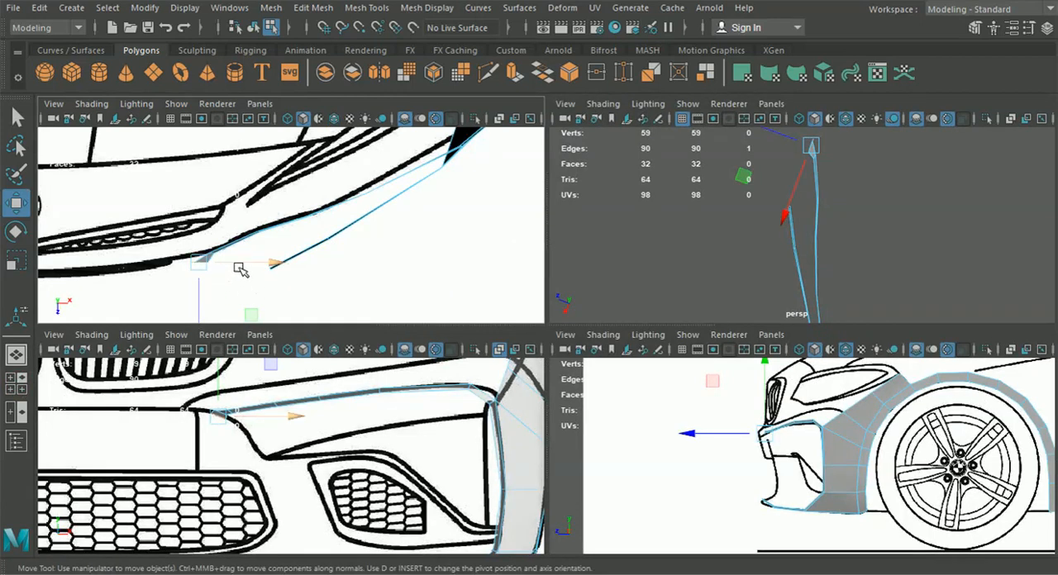
drag(198, 297, 198, 295)
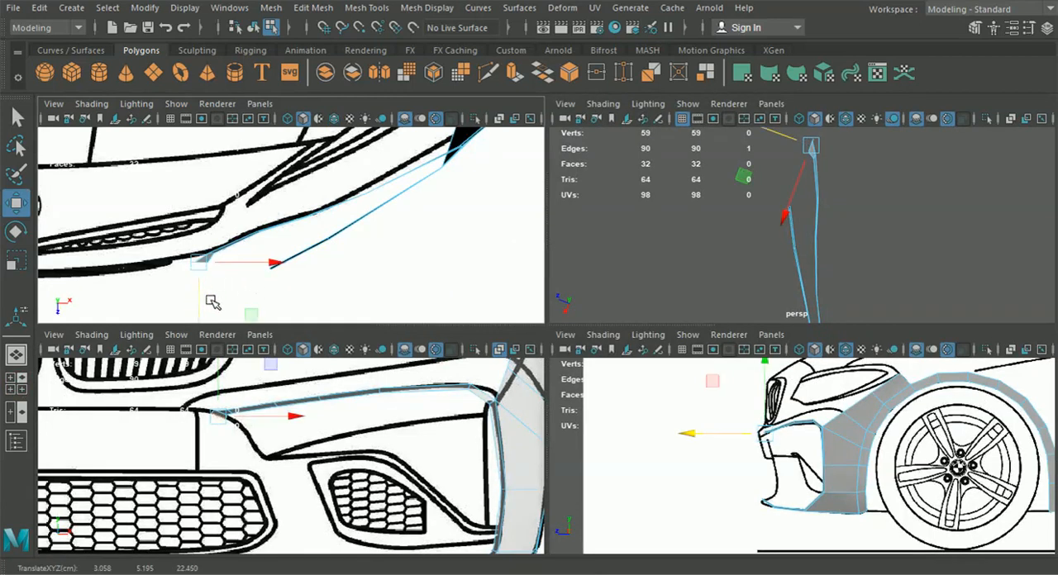
Move the upper strip's vertices near its end onto the bumper line in the top view, placing one pair at about X 3.27, Z 22.34
alt+middle_drag(211, 301, 324, 267)
scroll(333, 275, up, 6)
drag(405, 275, 303, 230)
right_drag(405, 201, 353, 120)
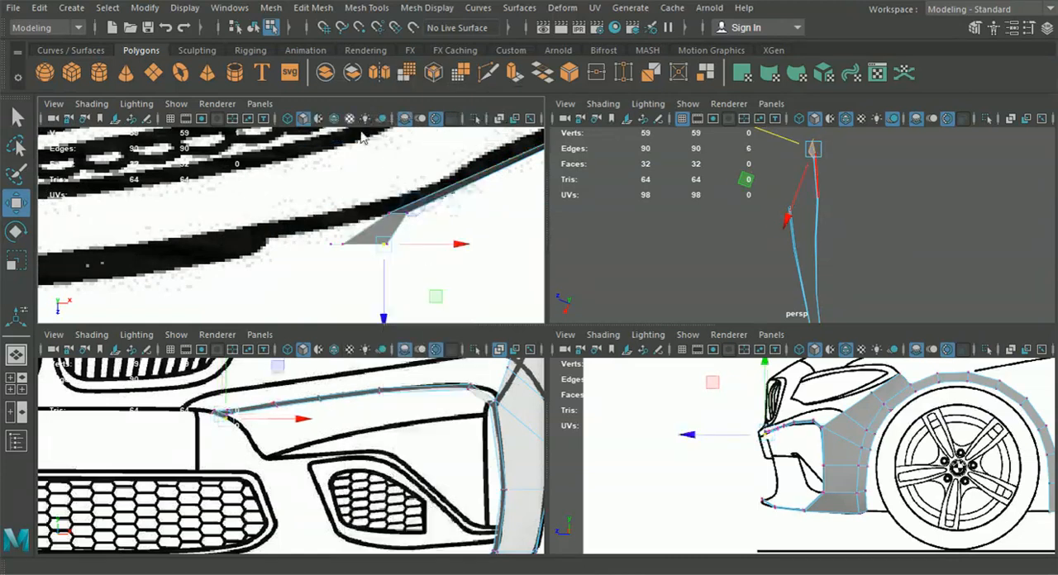
drag(369, 274, 367, 267)
alt+middle_drag(440, 209, 331, 245)
drag(263, 301, 262, 297)
drag(264, 206, 286, 274)
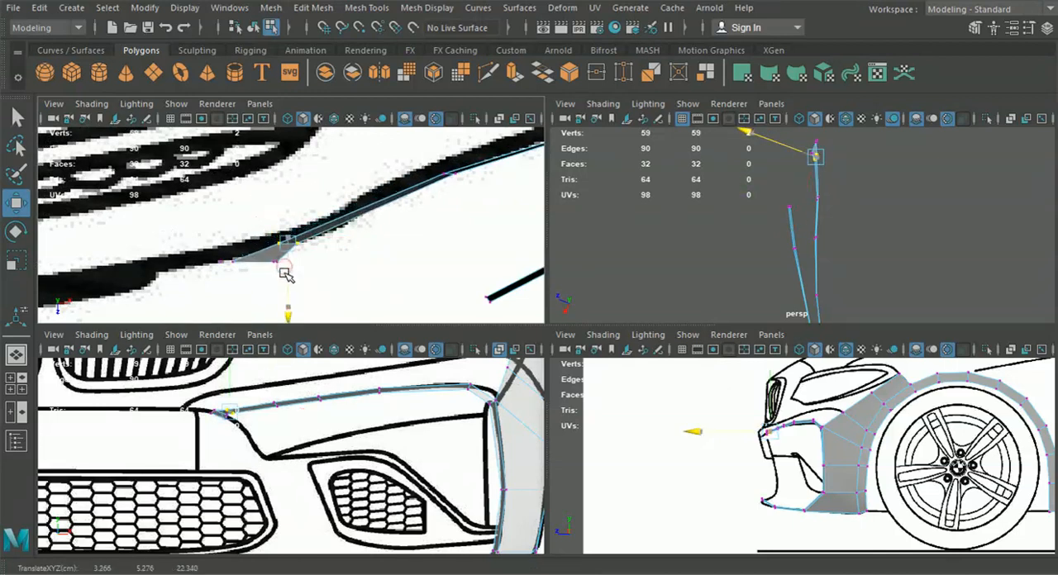
mouse_move(446, 225)
alt+middle_down()
mouse_move(298, 236)
mouse_move(436, 216)
alt+middle_up()
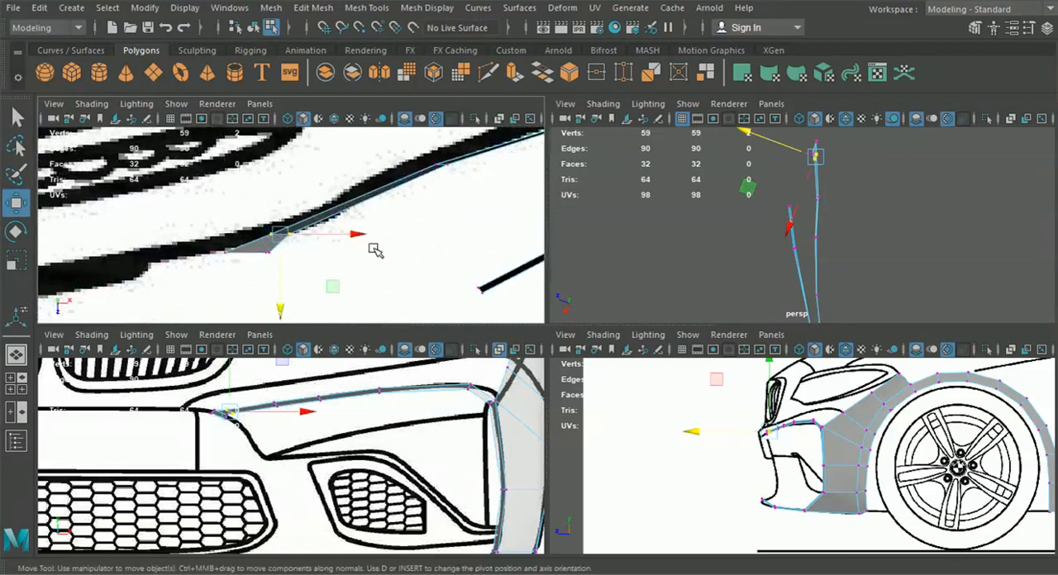
Adjust the depth of the upper strip's end vertices, moving the lower pair to about Z 22.45 and the upper pair slightly back
scroll(769, 426, up, 8)
alt+middle_drag(714, 413, 763, 493)
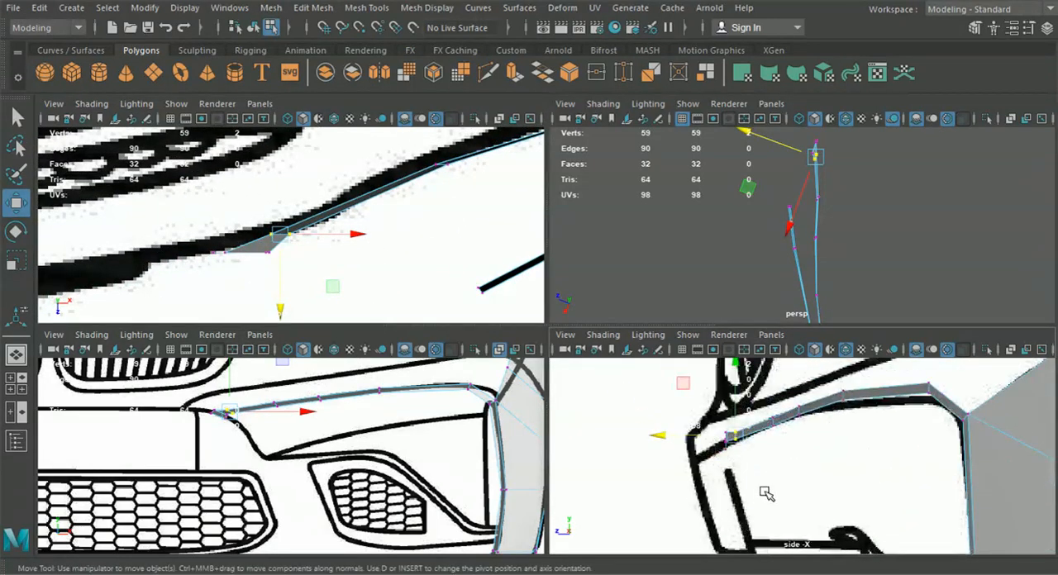
scroll(754, 479, up, 5)
scroll(701, 462, up, 4)
mouse_move(684, 446)
alt+middle_down()
mouse_move(704, 465)
mouse_move(697, 459)
alt+middle_up()
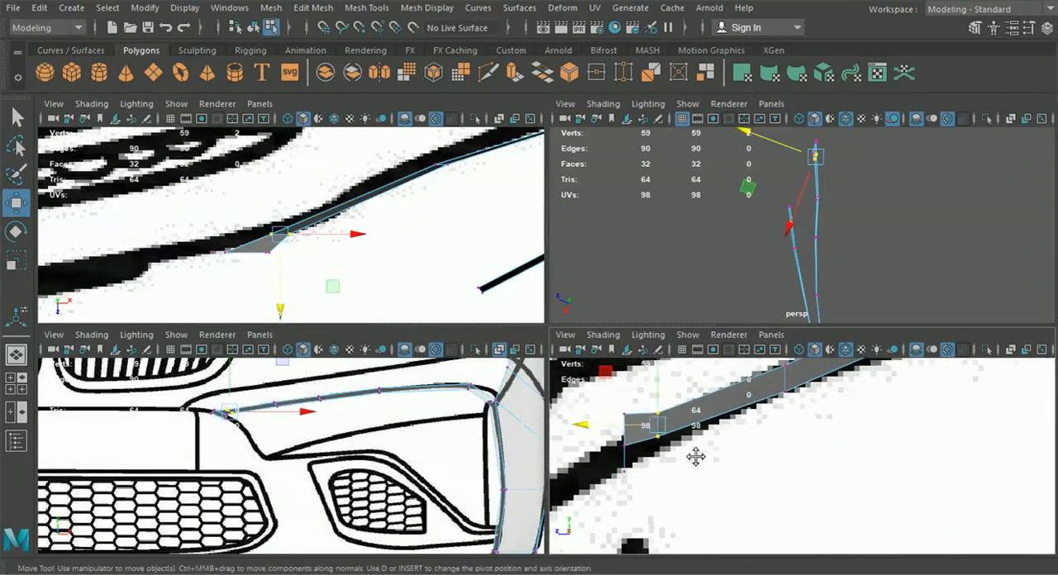
click(214, 255)
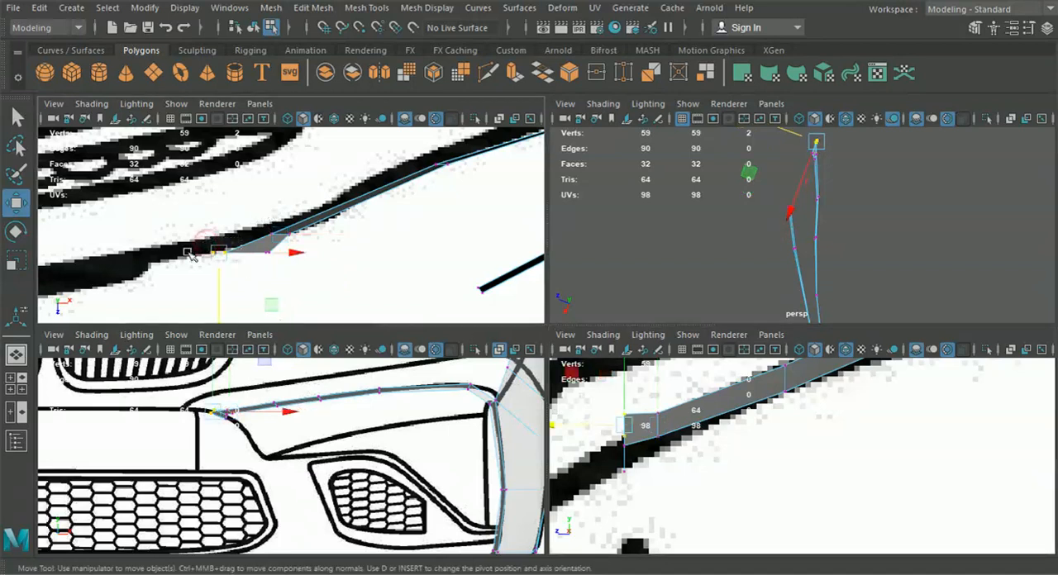
scroll(252, 420, up, 4)
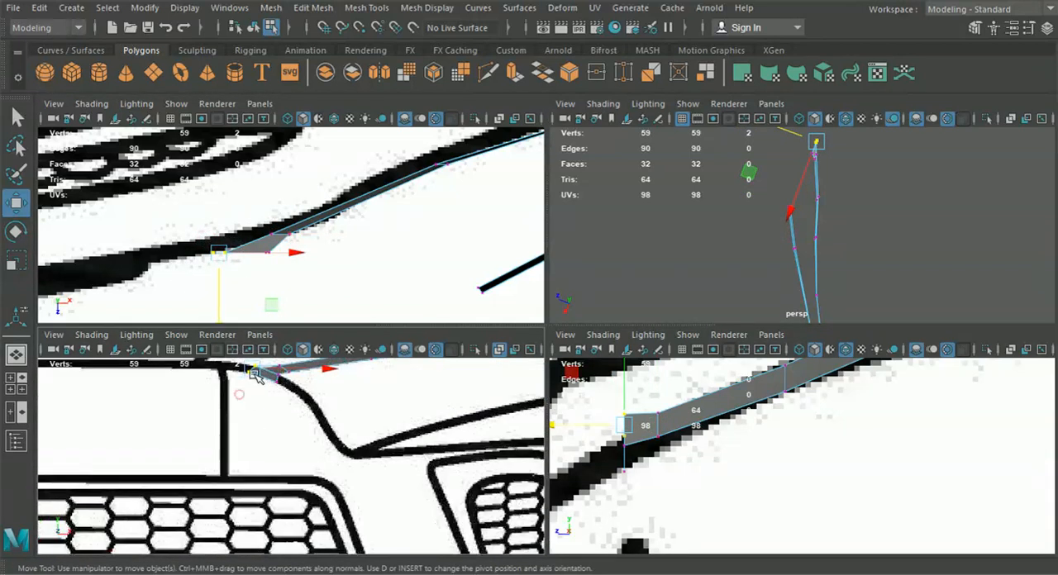
click(255, 375)
shift+click(281, 377)
middle_drag(241, 289, 241, 290)
drag(239, 291, 240, 292)
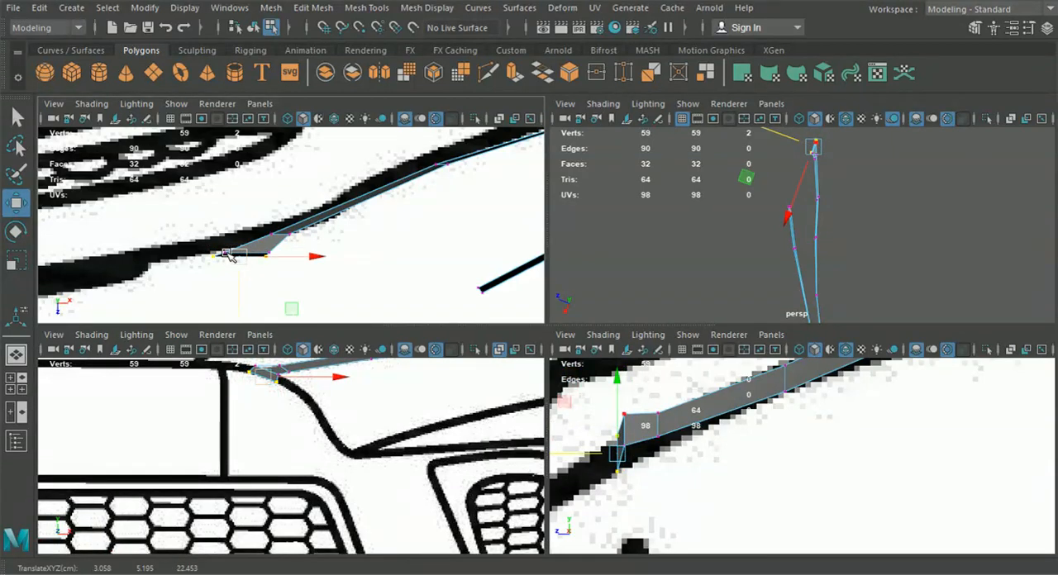
drag(223, 254, 233, 250)
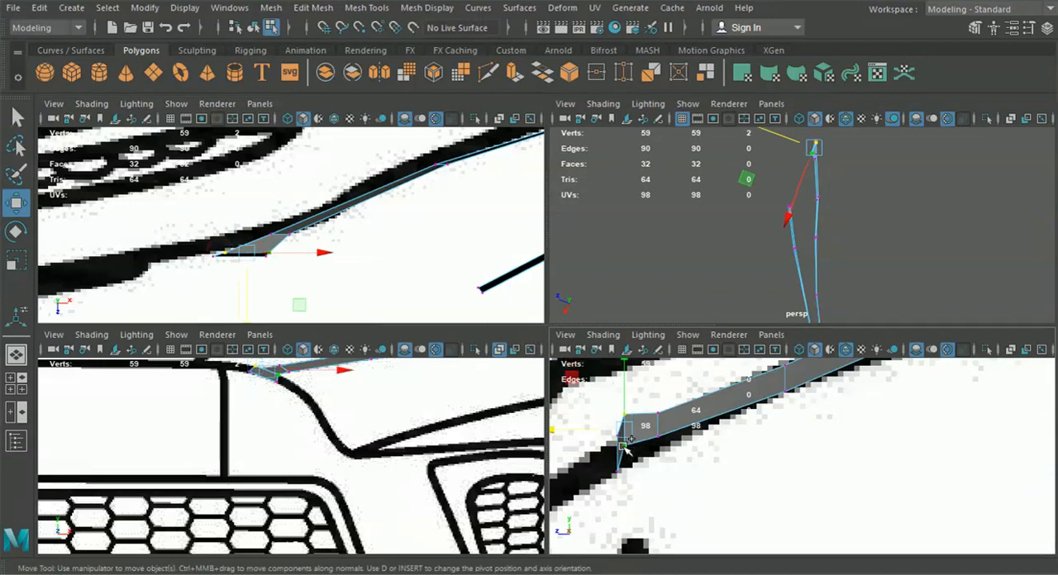
drag(552, 437, 567, 431)
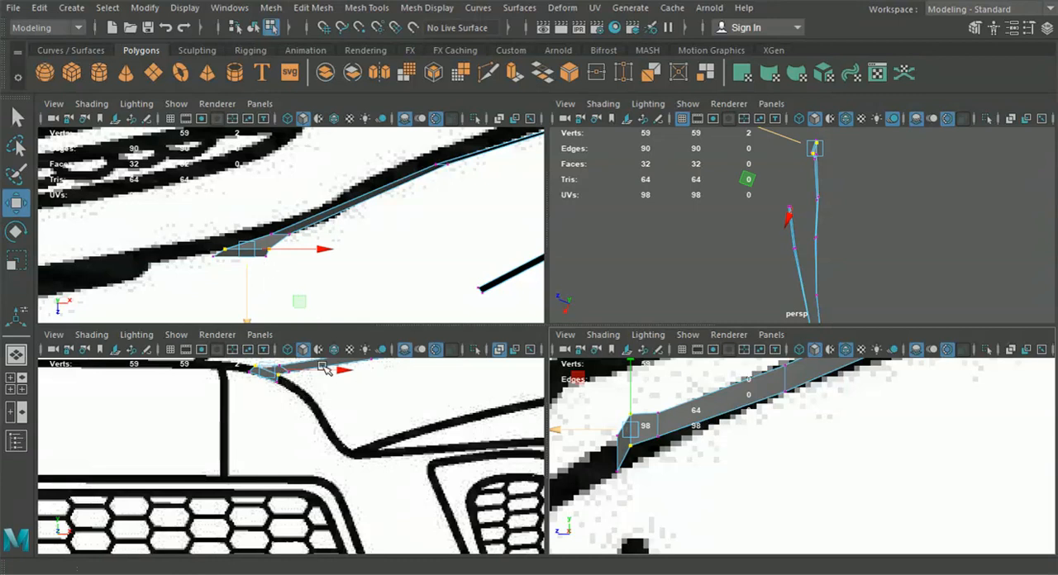
Extrude the lower edge of the upper strip's end segment down the curved grille surround line to about X 3.72, Y 4.79
alt+middle_drag(390, 401, 402, 450)
right_drag(403, 139, 403, 83)
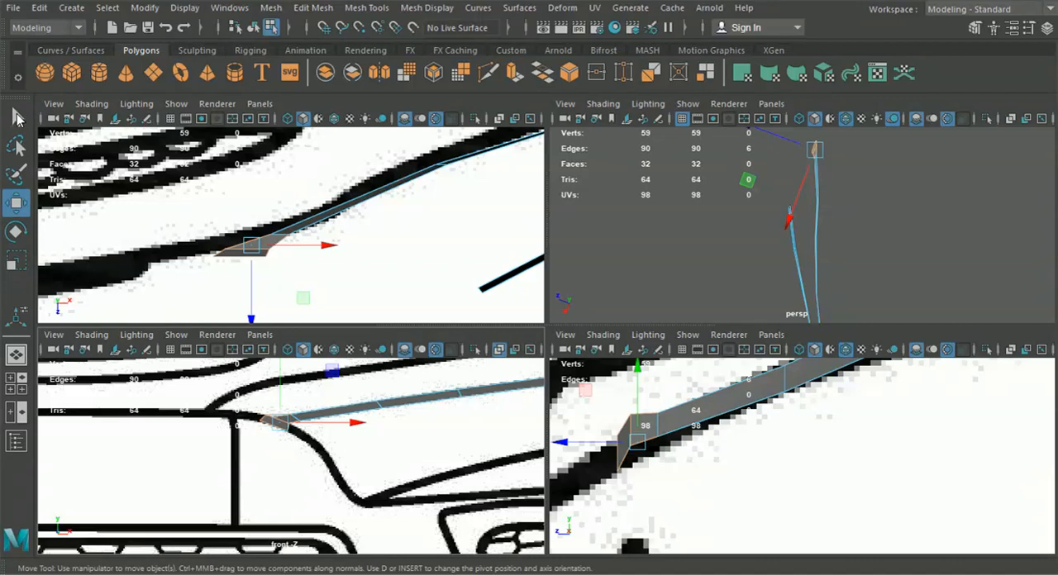
click(18, 118)
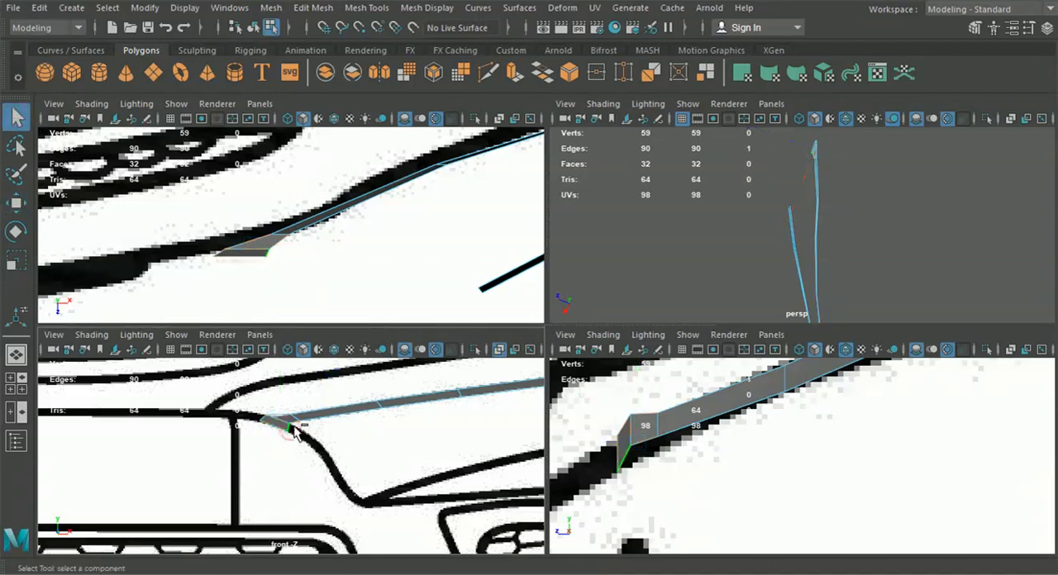
key(ctrl+e)
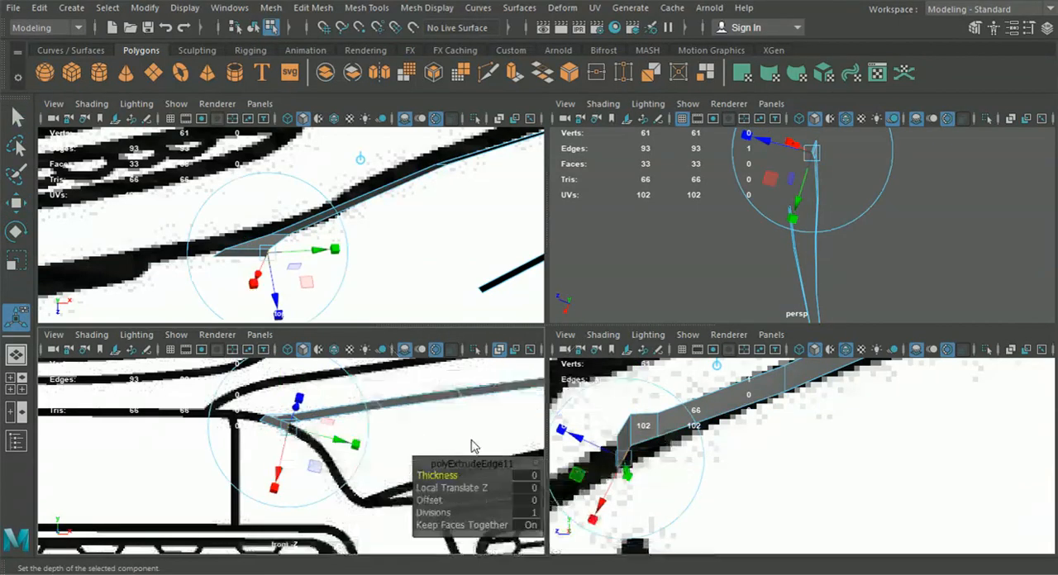
key(space)
scroll(562, 449, down, 8)
alt+middle_drag(562, 449, 522, 393)
click(598, 184)
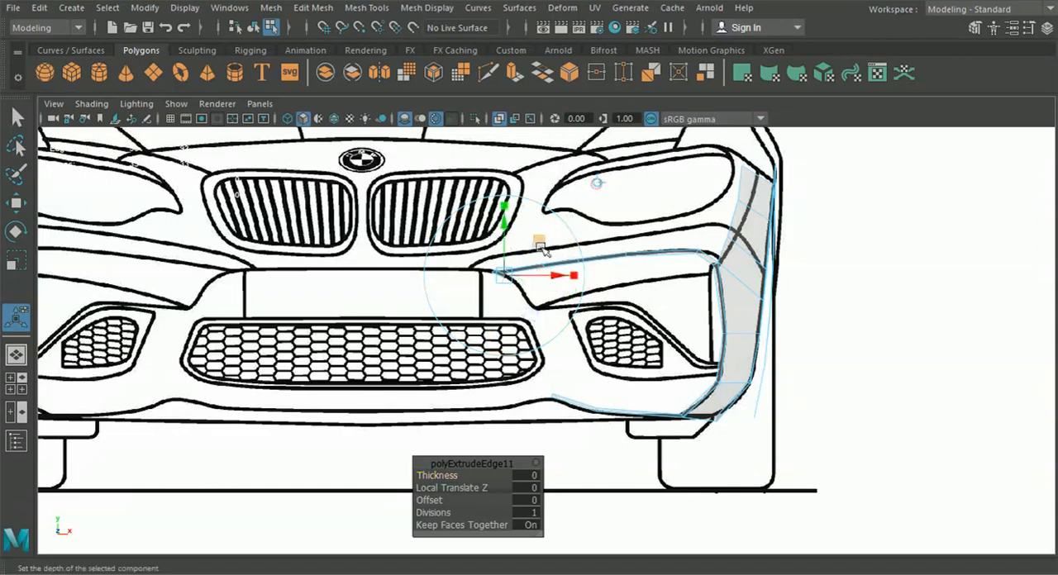
scroll(524, 276, up, 2)
drag(495, 263, 519, 286)
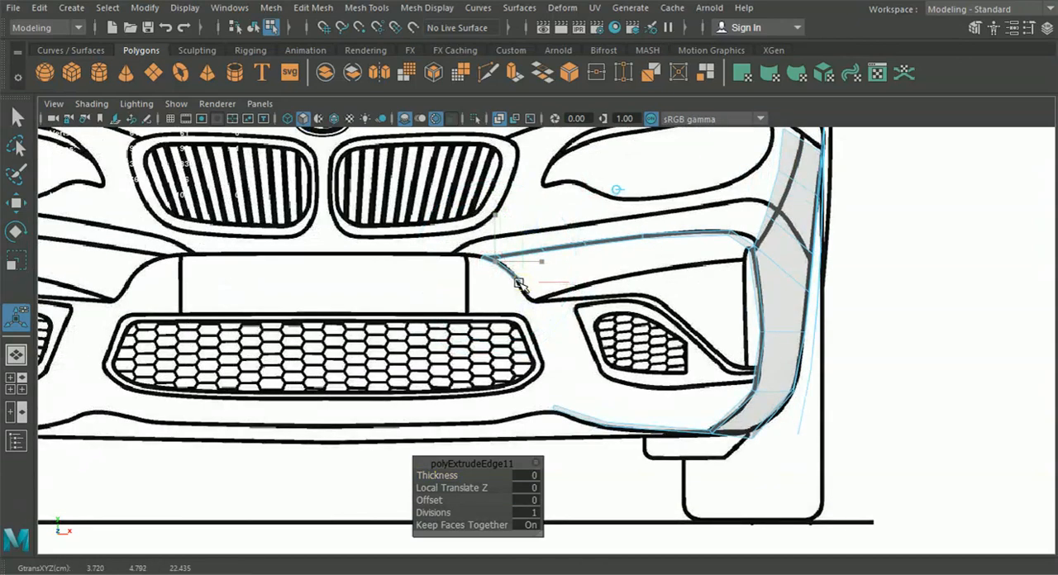
Rotate the extruded edge square to the curved line and reposition it at about X 3.63, Y 4.84
scroll(516, 282, up, 4)
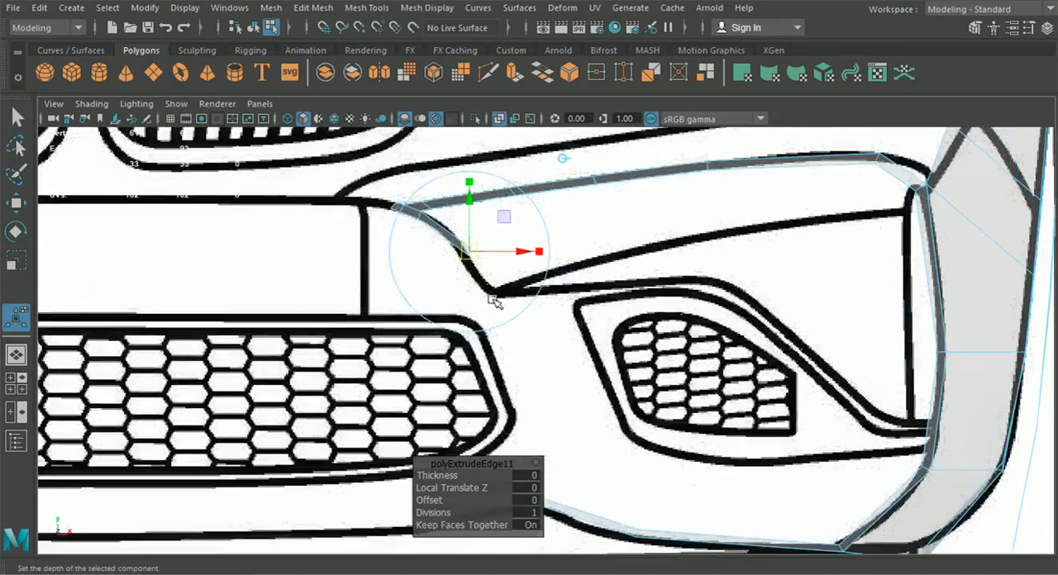
drag(531, 284, 480, 312)
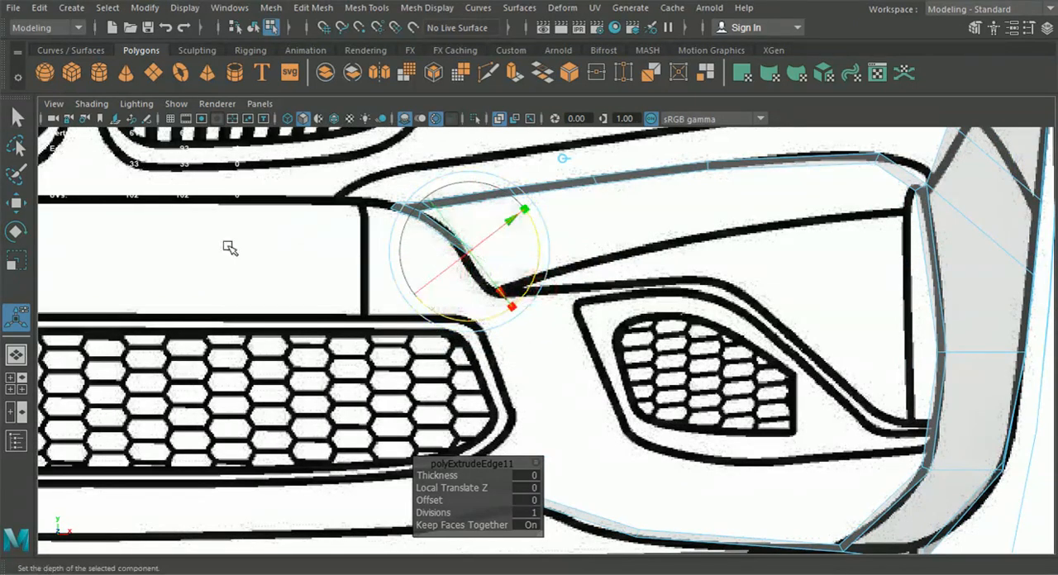
click(26, 203)
drag(467, 253, 464, 252)
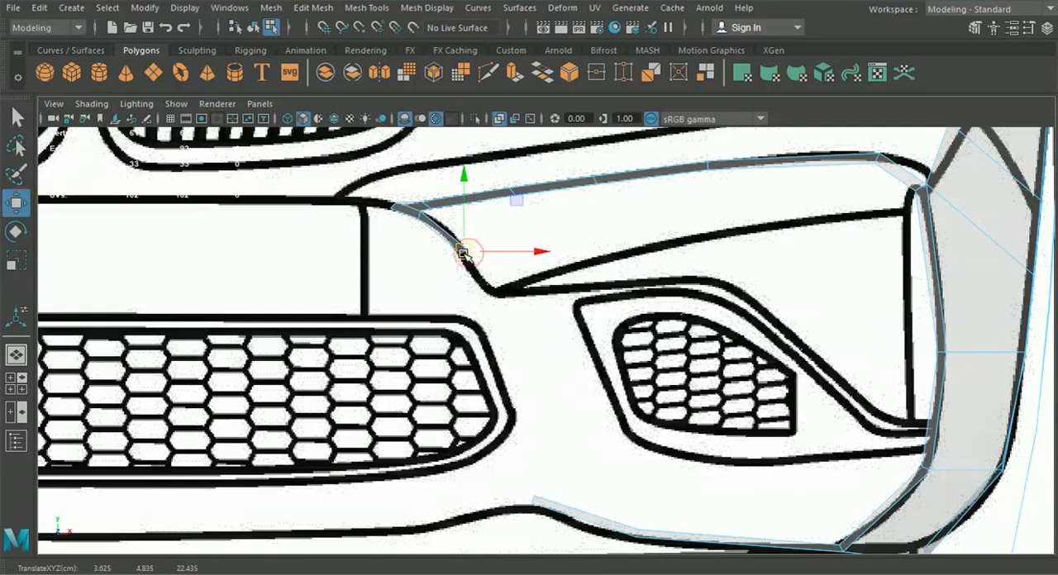
Extrude the edge again to the line's lower corner in the front view, at about X 3.90, Y 4.42
key(ctrl+e)
click(557, 158)
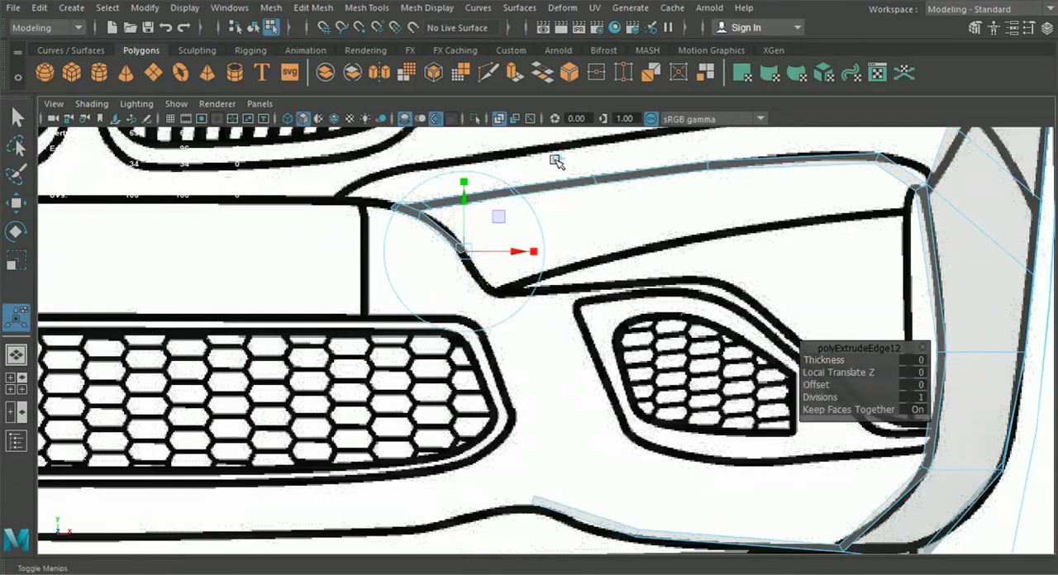
drag(477, 245, 477, 263)
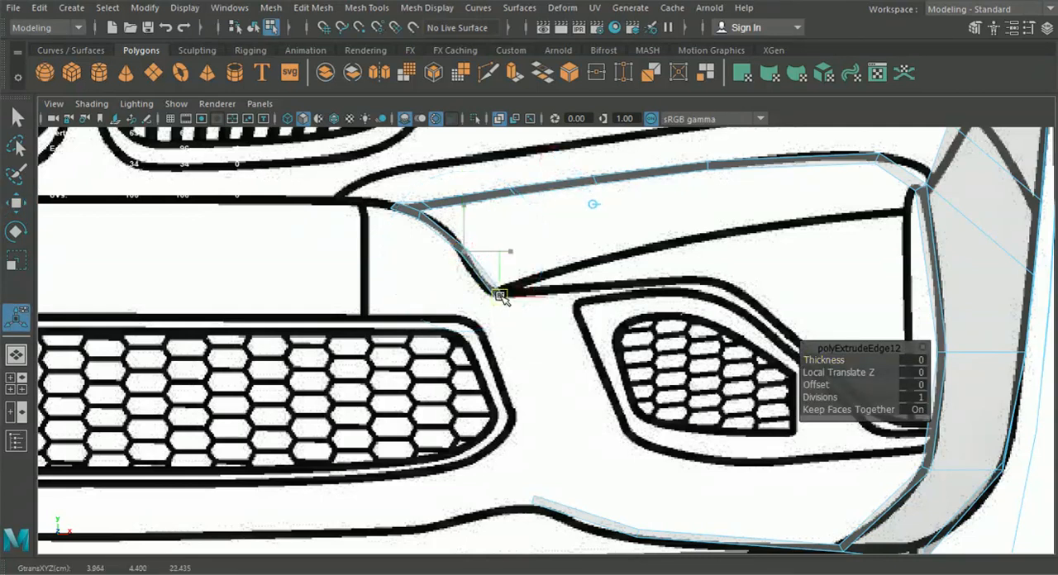
drag(505, 313, 505, 309)
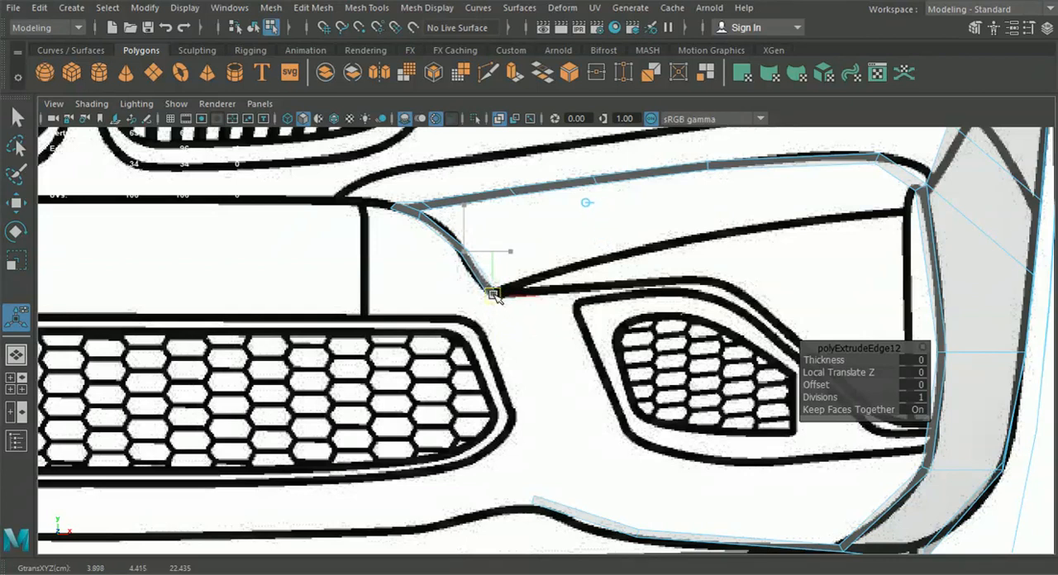
drag(495, 294, 496, 295)
Fit the middle edge of the new curved strip to the blueprint line just above its lower corner
scroll(462, 245, up, 2)
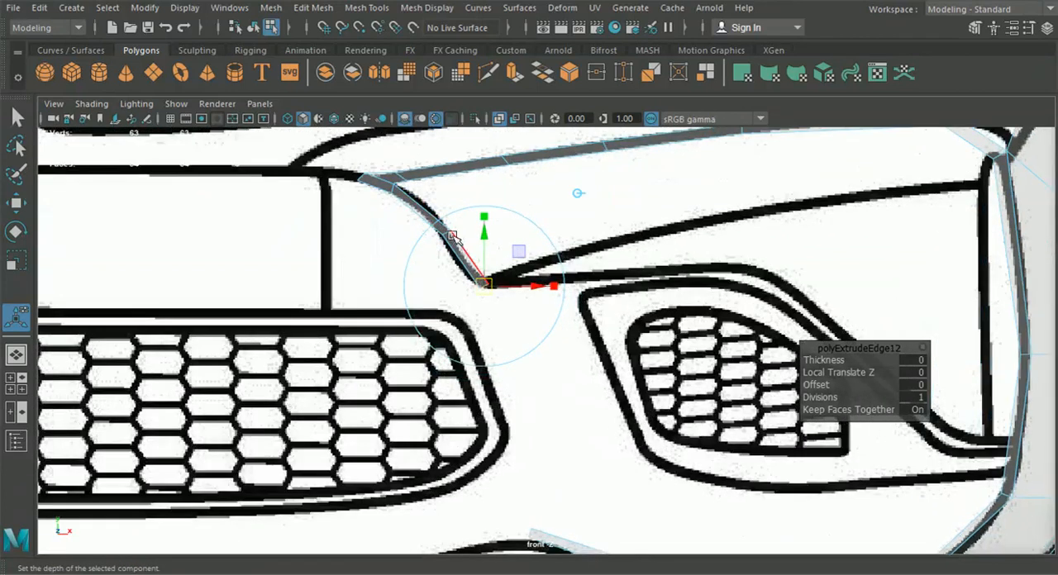
click(448, 234)
click(15, 203)
drag(439, 237, 439, 225)
alt+middle_drag(498, 353, 487, 302)
Extrude the strip's corner edge down between the center grille and the side intake, stopping above the lower bumper line
click(466, 259)
key(ctrl+e)
scroll(504, 343, down, 4)
drag(483, 247, 521, 365)
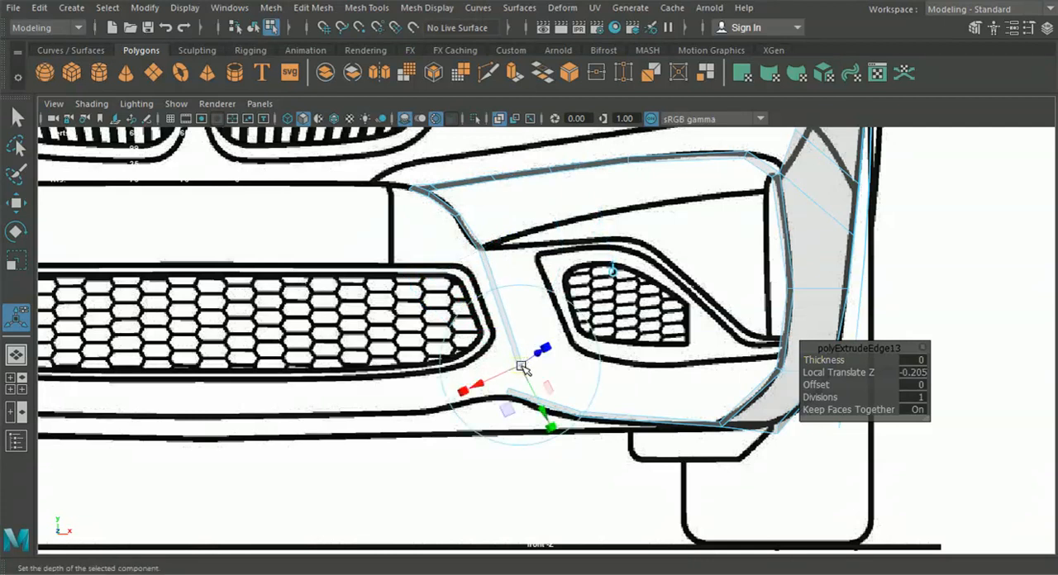
scroll(521, 368, up, 2)
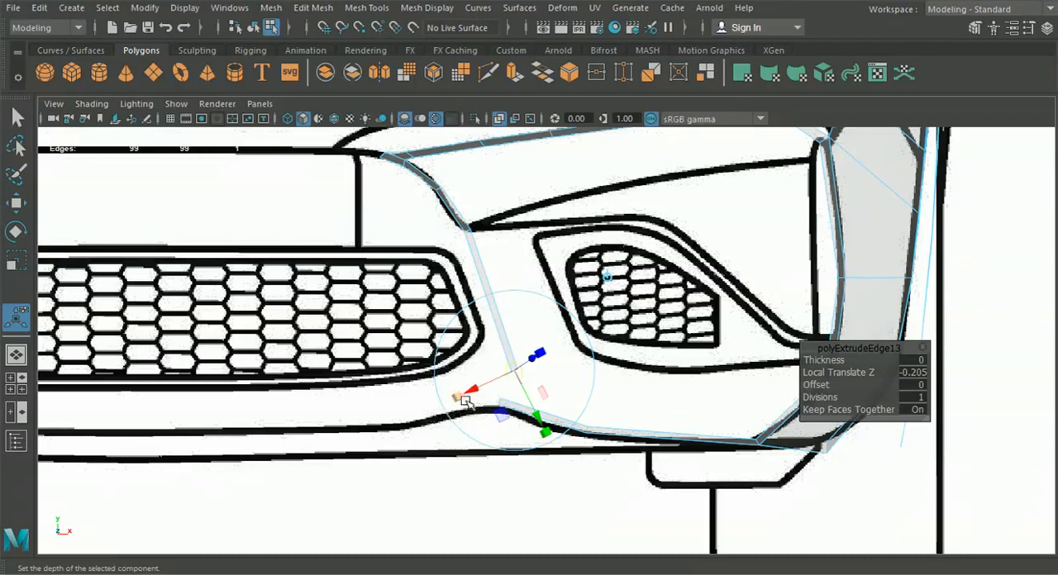
scroll(493, 370, up, 3)
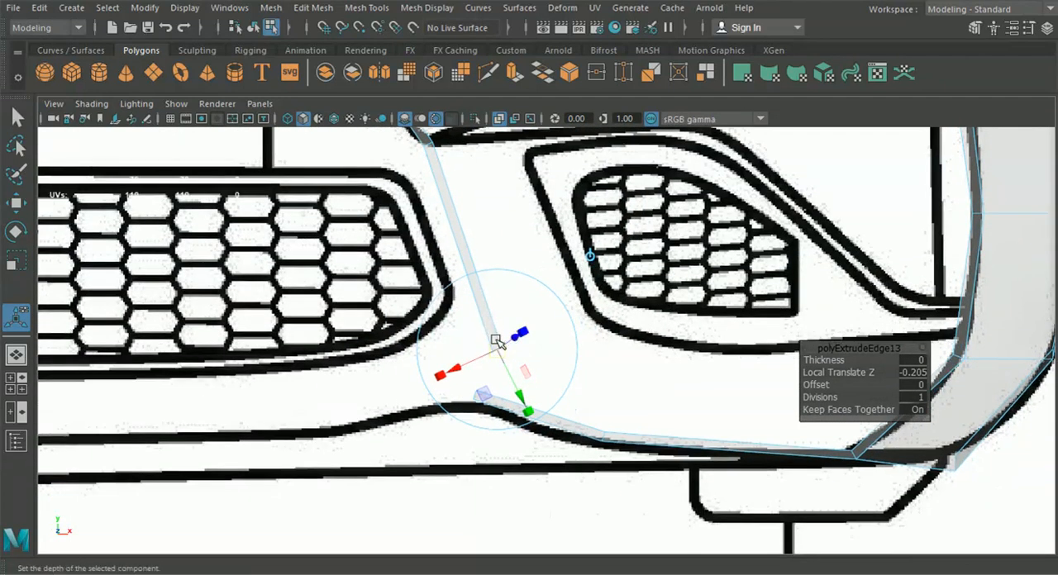
Extrude a short segment below the grille-side strip and rotate its end edge toward the lower bumper line
key(ctrl+e)
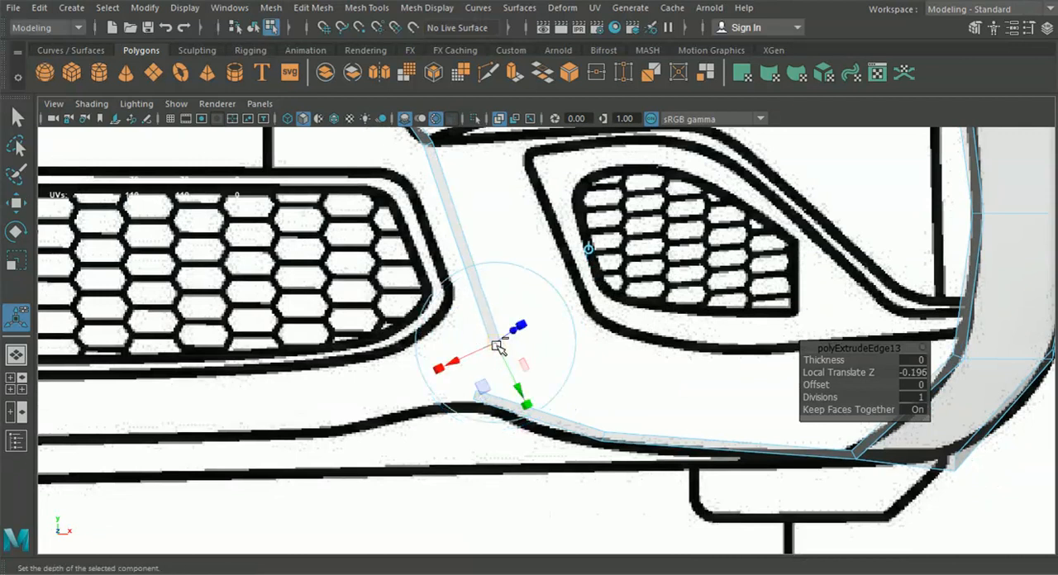
click(592, 249)
drag(497, 343, 494, 370)
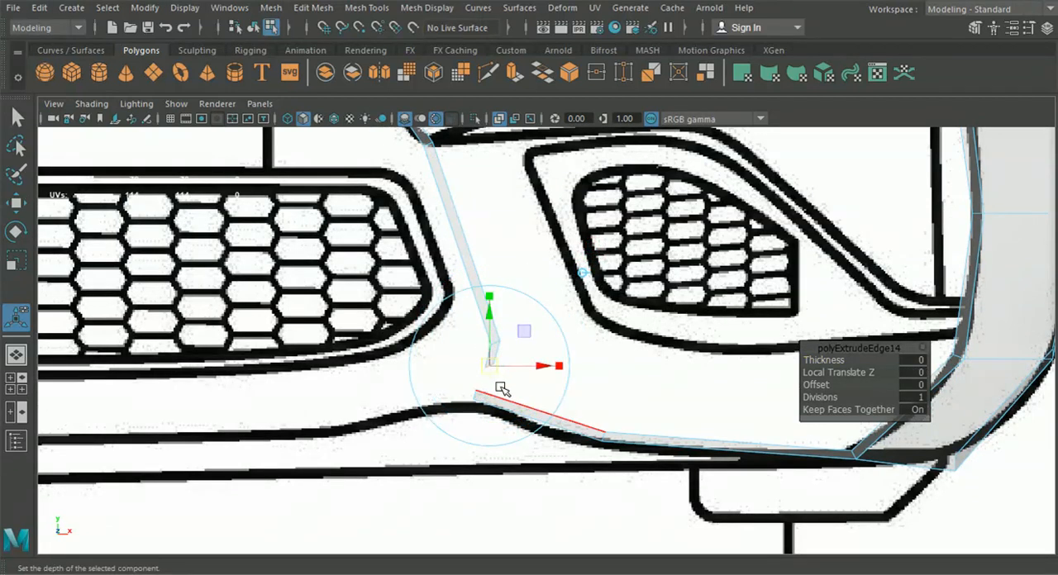
click(551, 418)
drag(538, 421, 512, 446)
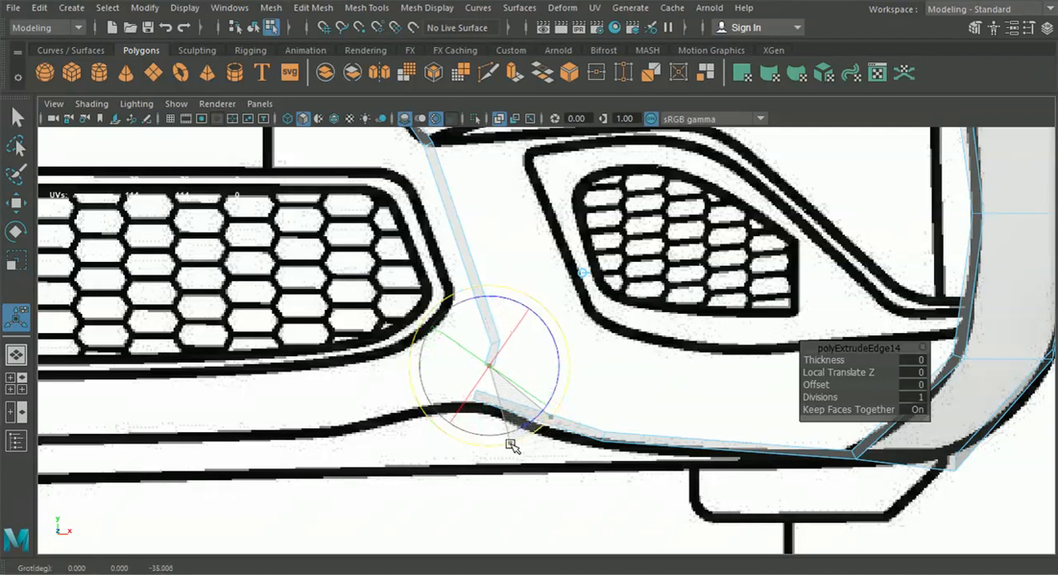
Extrude another segment diagonally toward the center onto the lower bumper line and rotate its end edge
key(ctrl+e)
click(583, 272)
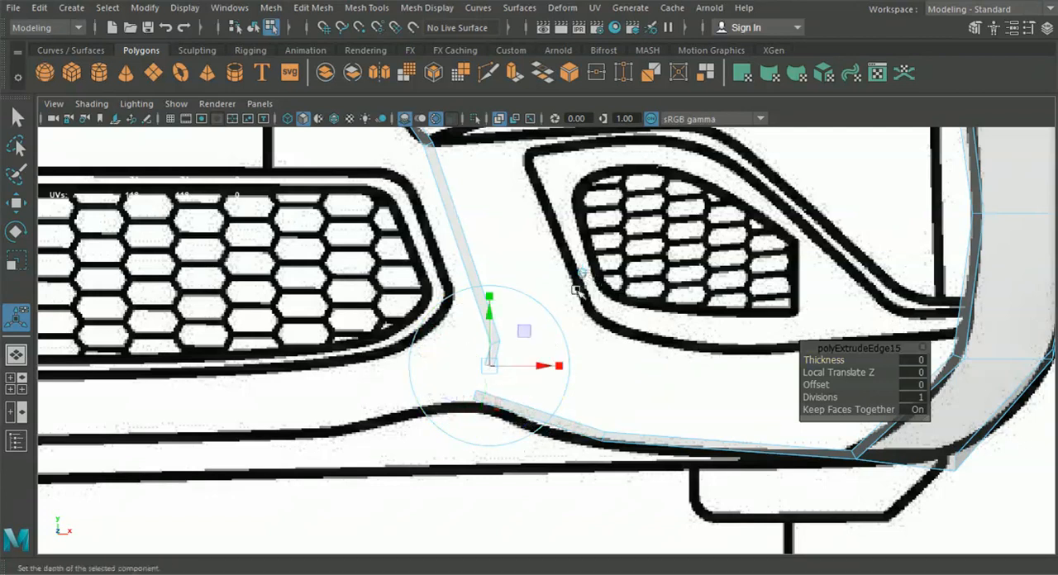
drag(491, 367, 454, 393)
drag(502, 450, 469, 465)
alt+middle_drag(455, 414, 485, 375)
Extrude the strip farther toward the center along the lower bumper line and rotate its end edge across that line
key(ctrl+e)
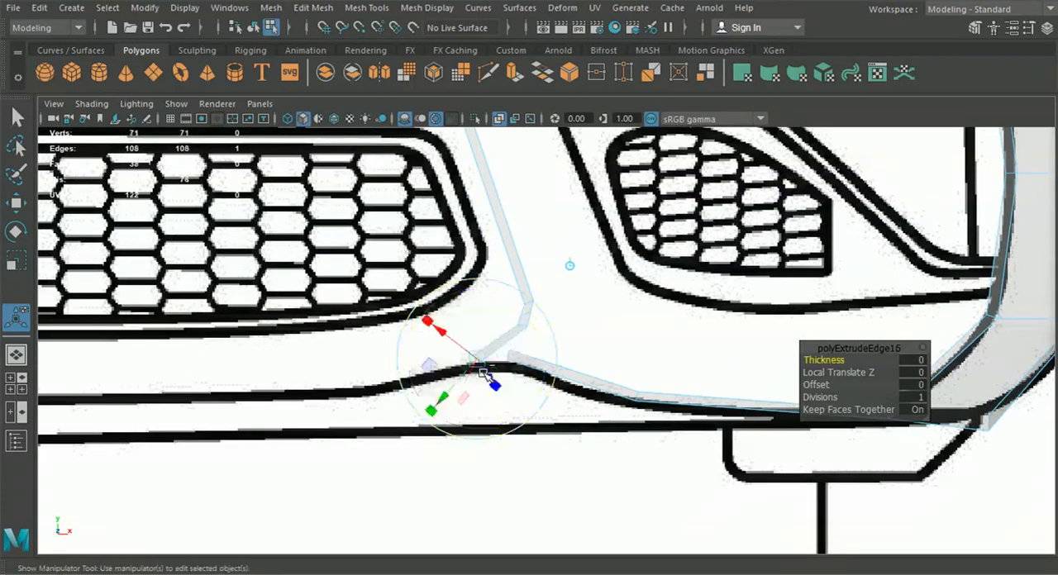
click(570, 266)
drag(478, 366, 368, 398)
drag(419, 468, 350, 477)
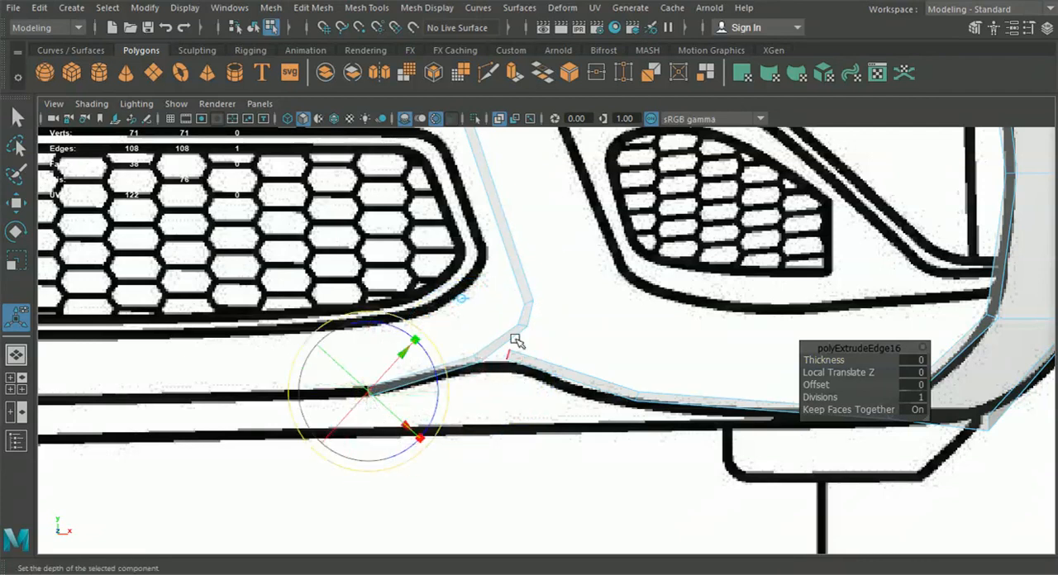
Reshape the strip's bend beside the center grille by moving individual vertices, placing its outer corner at about X 4.45, Y 2.86
alt+middle_drag(514, 342, 544, 433)
key(w)
right_drag(504, 244, 474, 135)
scroll(550, 401, up, 3)
scroll(550, 403, up, 2)
alt+middle_drag(554, 479, 529, 339)
drag(498, 318, 556, 361)
drag(534, 340, 512, 358)
drag(524, 285, 549, 300)
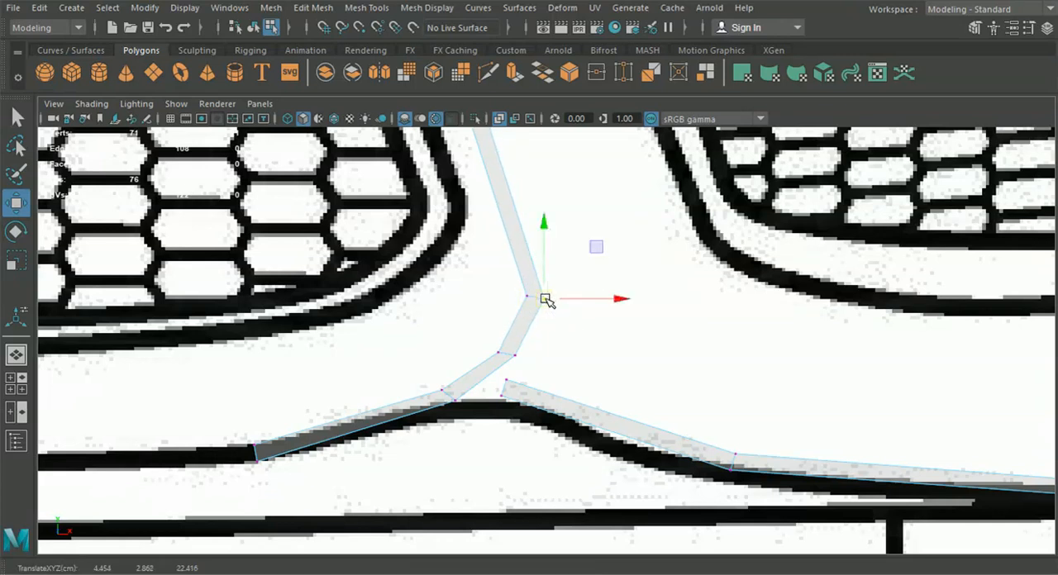
Move the next outer vertex below the bend to about X 4.31, Y 2.59, and shift the following pair onto the lower bumper line
alt+middle_drag(516, 352, 529, 305)
scroll(523, 307, up, 3)
click(522, 303)
drag(524, 306, 517, 307)
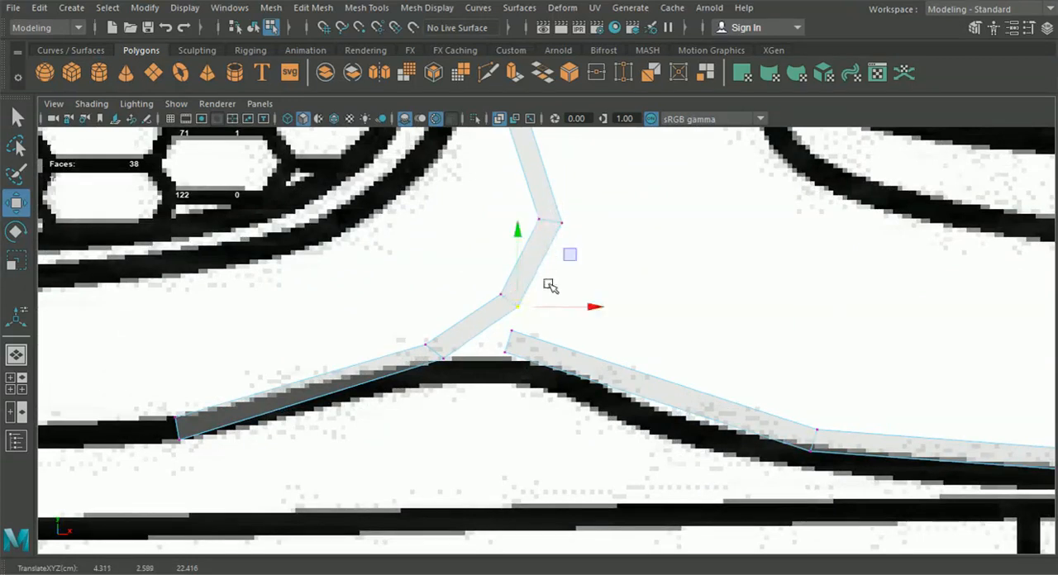
drag(433, 345, 456, 369)
mouse_move(446, 358)
mouse_down()
mouse_move(439, 367)
mouse_move(427, 350)
mouse_move(438, 372)
mouse_up()
Move the strip's end vertex pair onto the lower bumper line at about X 3.20, Y 2.19
scroll(438, 372, down, 5)
scroll(465, 369, up, 5)
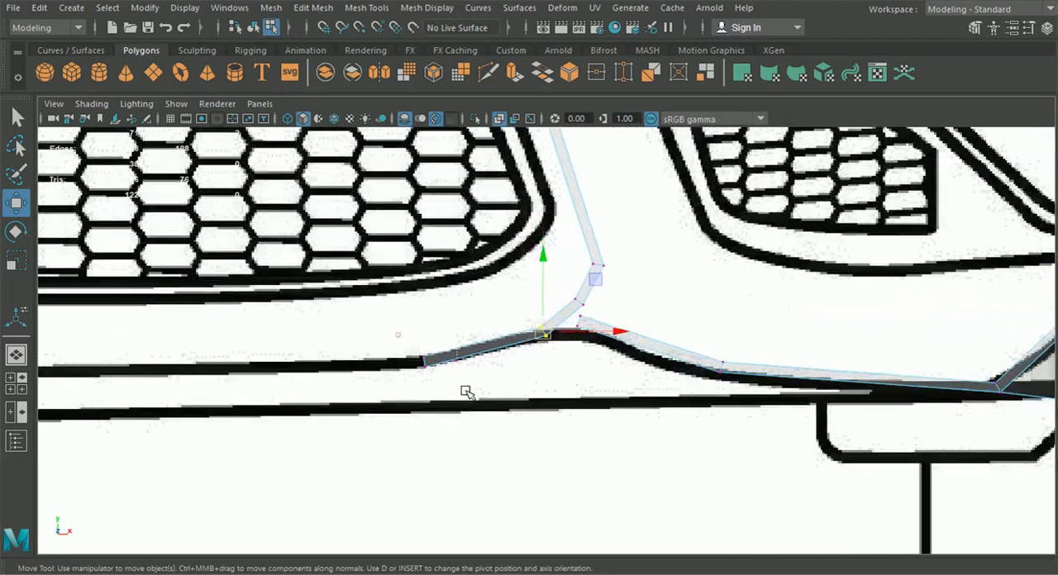
click(425, 361)
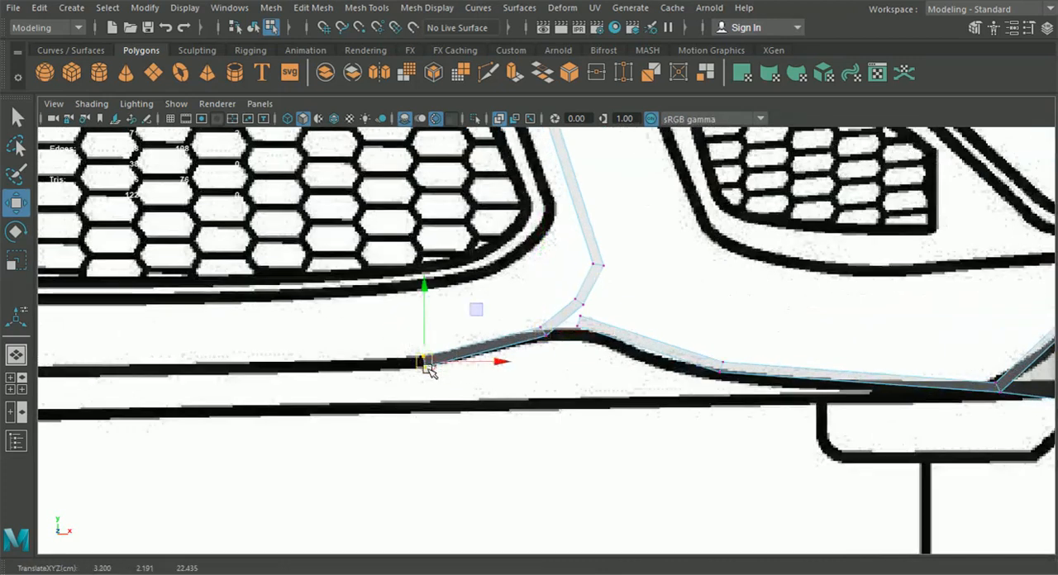
Examine the complete strip outline in the front and perspective views, and return to the four-view layout
scroll(425, 361, down, 5)
scroll(358, 275, down, 3)
scroll(377, 383, up, 3)
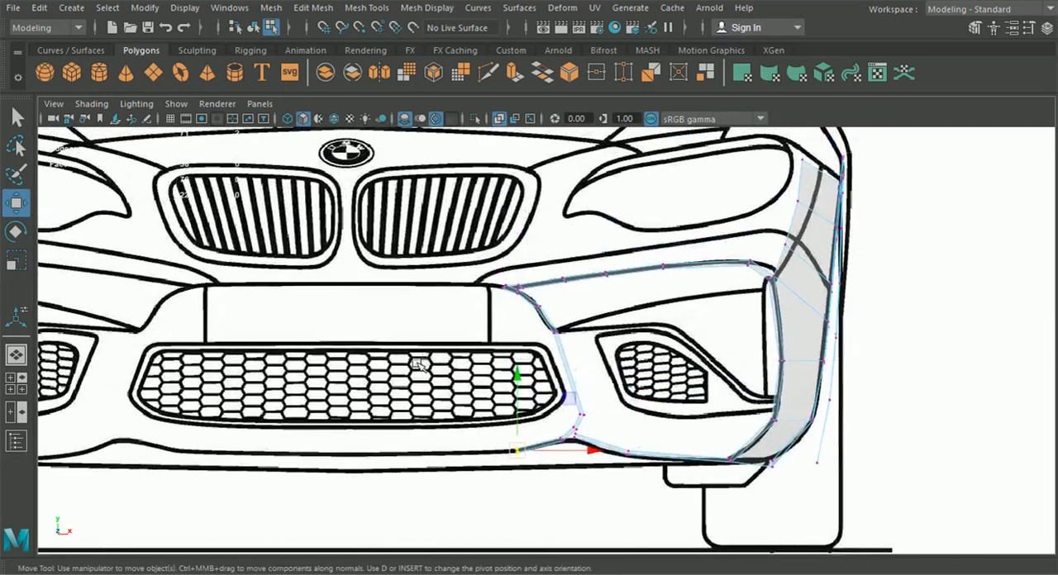
click(16, 354)
alt+drag(447, 367, 513, 315)
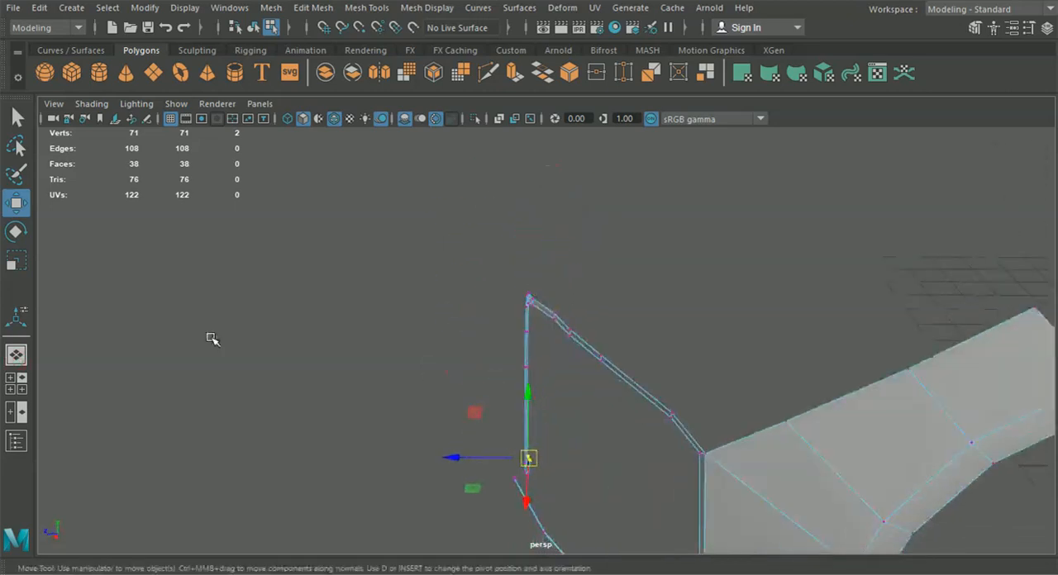
click(50, 396)
click(19, 385)
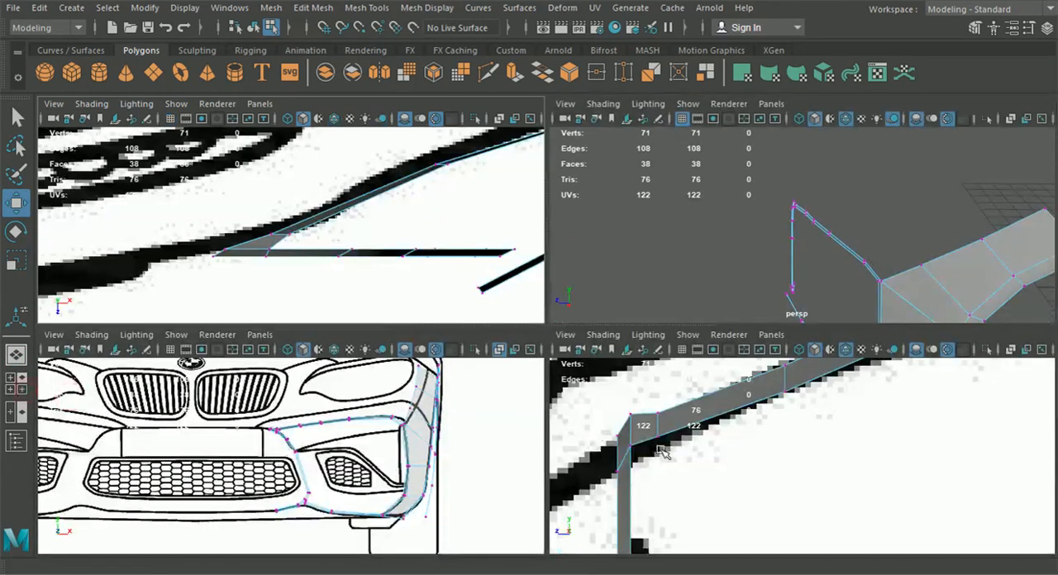
Shift the grille-side strip's upper two free vertex pairs along Z toward the side blueprint's line, placing the first at about Z 22.41
key(space)
scroll(620, 440, down, 8)
scroll(619, 441, up, 10)
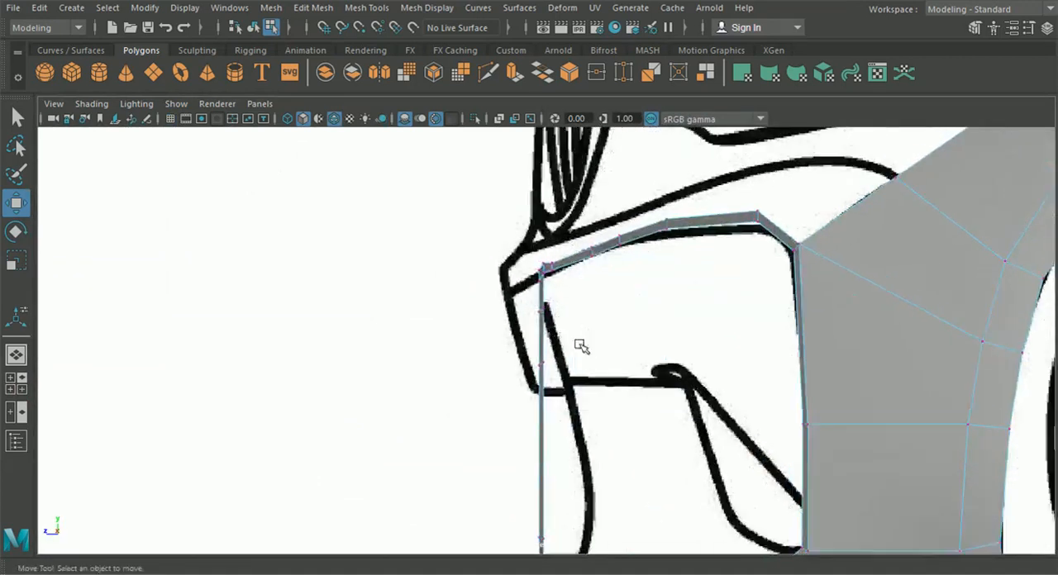
scroll(541, 304, up, 2)
drag(523, 306, 483, 296)
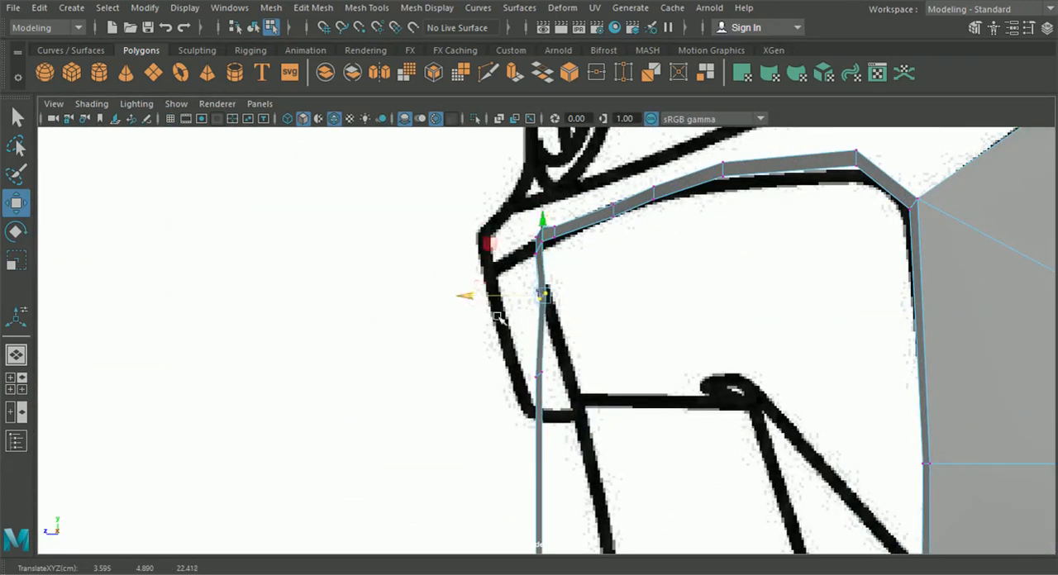
alt+middle_drag(519, 381, 482, 318)
drag(473, 284, 514, 331)
drag(420, 312, 446, 318)
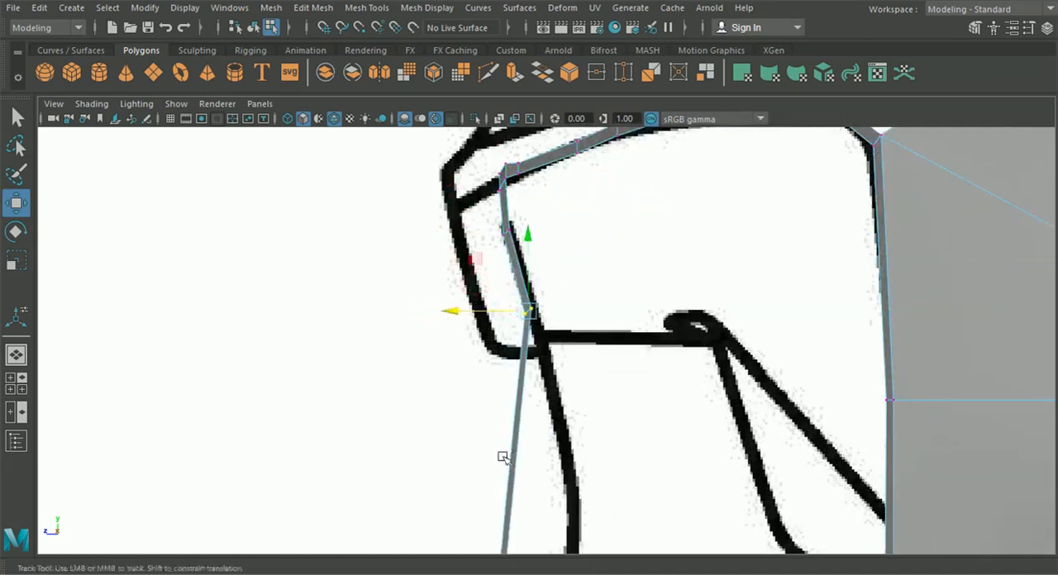
Move the strip's lower bend pair back to about Z 22.03 in the side view, and shift the next pair below it onto the curve
alt+middle_drag(500, 456, 484, 297)
drag(434, 379, 486, 388)
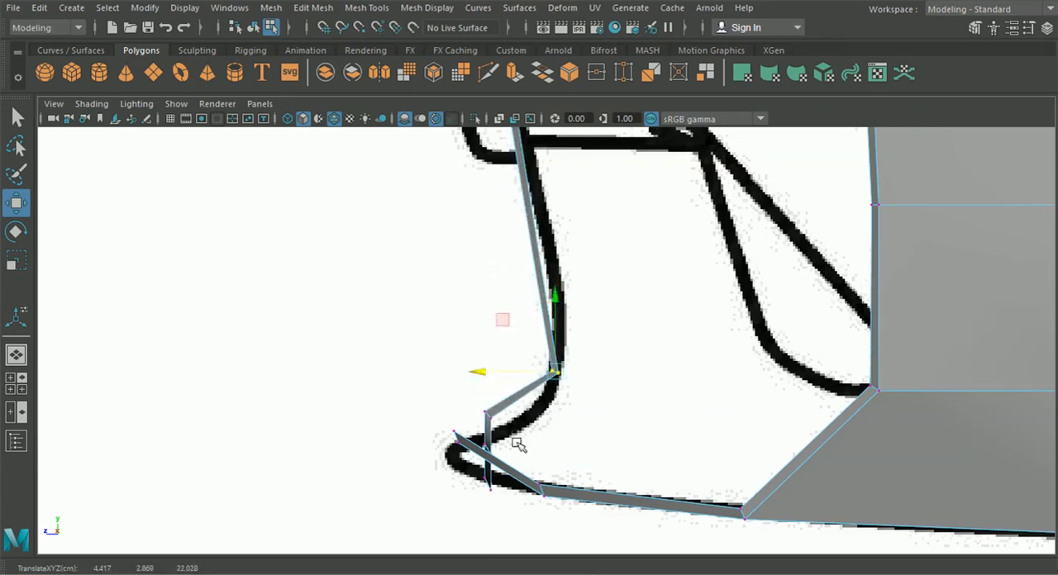
click(487, 412)
drag(449, 418, 476, 418)
click(21, 389)
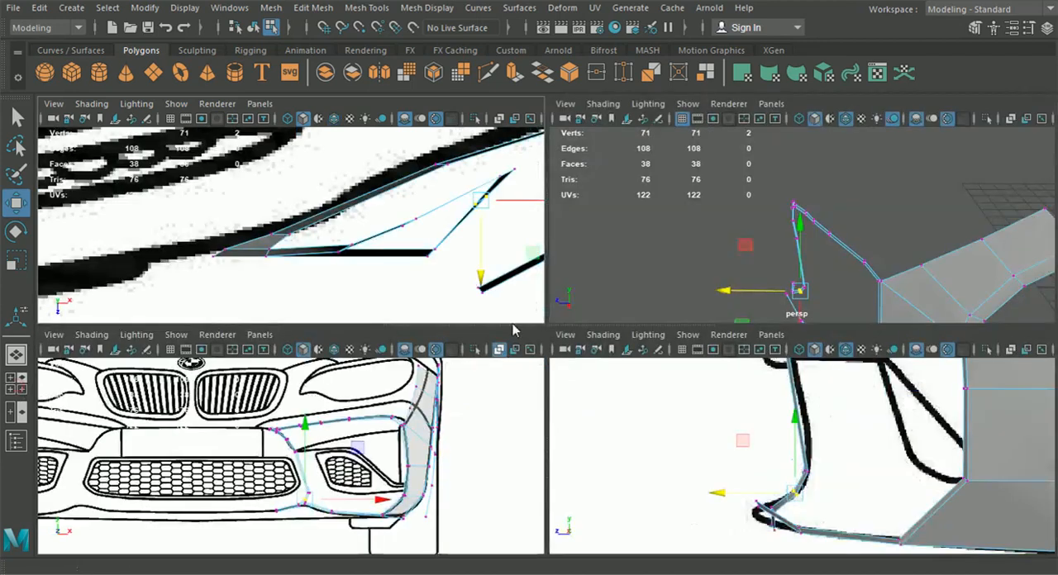
Move the strip's last two vertex pairs, picked on the lower bumper line, forward along Z toward the side blueprint's lip
alt+middle_drag(414, 438, 442, 377)
alt+right_drag(442, 377, 525, 456)
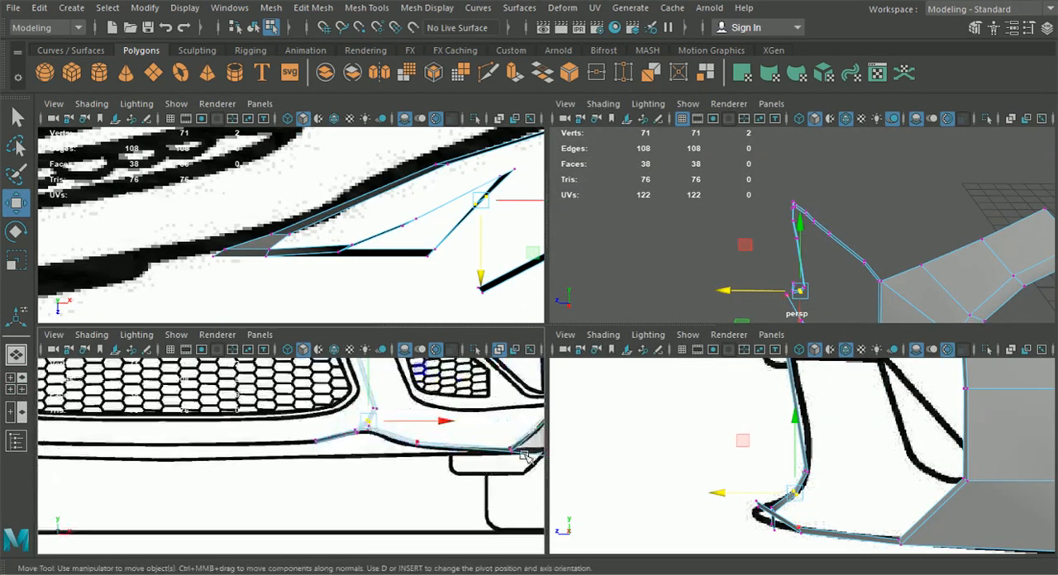
scroll(484, 470, up, 2)
drag(397, 401, 414, 427)
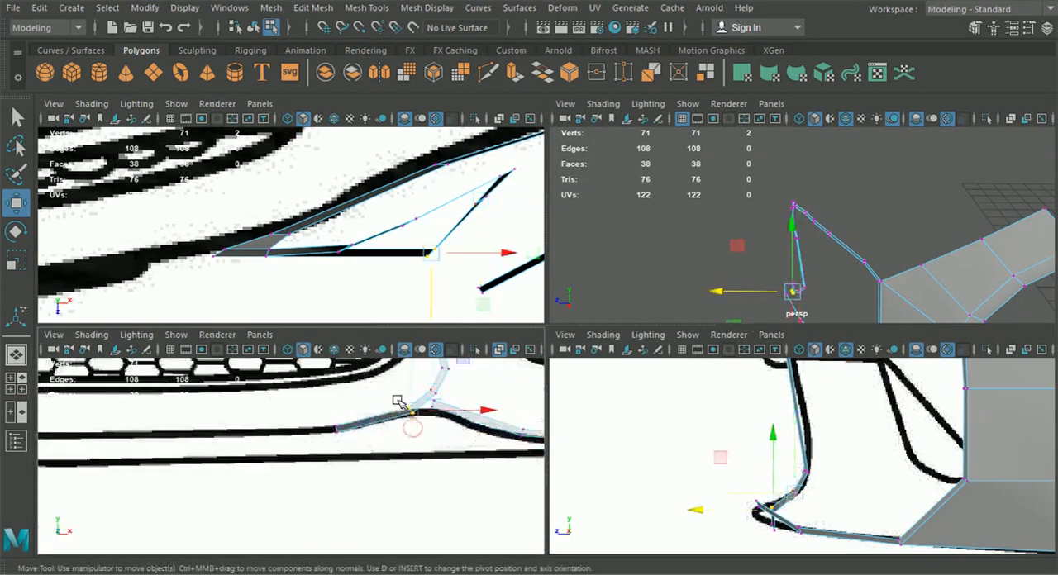
alt+middle_drag(624, 471, 600, 439)
drag(697, 479, 671, 478)
drag(344, 457, 304, 414)
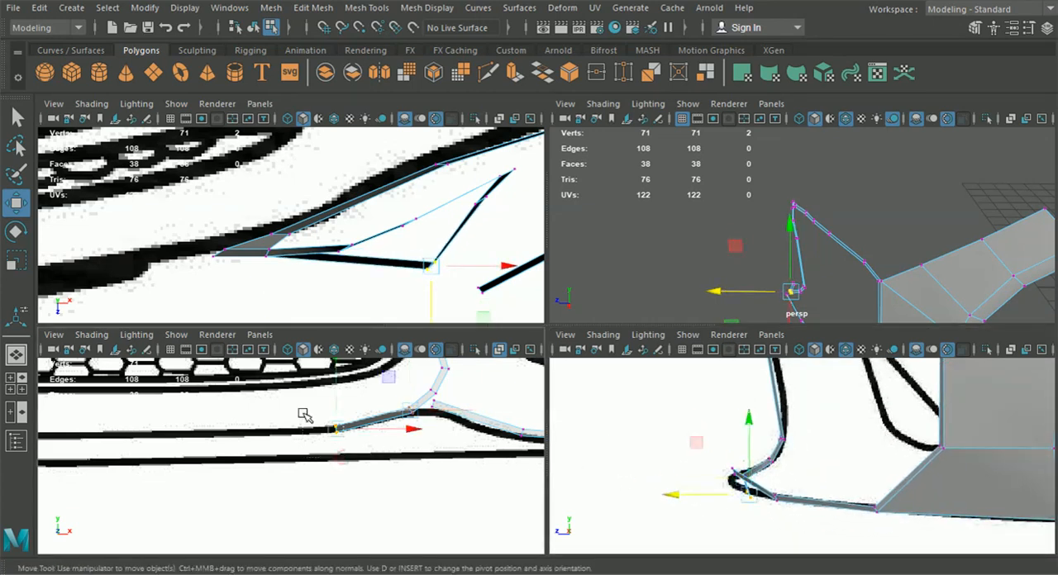
drag(685, 495, 664, 494)
Check the strip from above and in perspective, and nudge the vertex pair below its upper inner corner along Z
key(space)
scroll(473, 256, down, 9)
alt+click(491, 344)
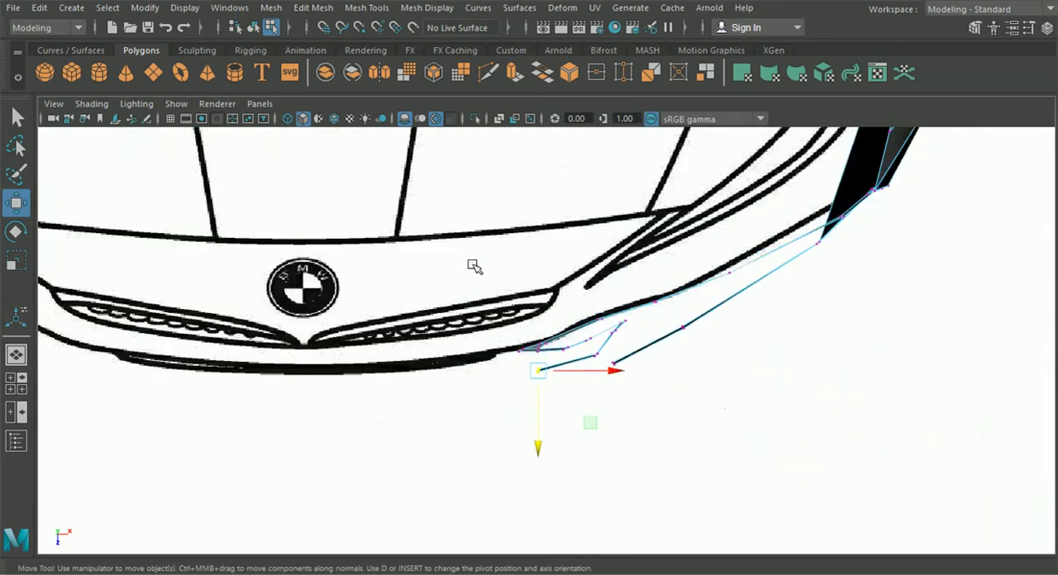
click(16, 355)
alt+drag(278, 368, 417, 435)
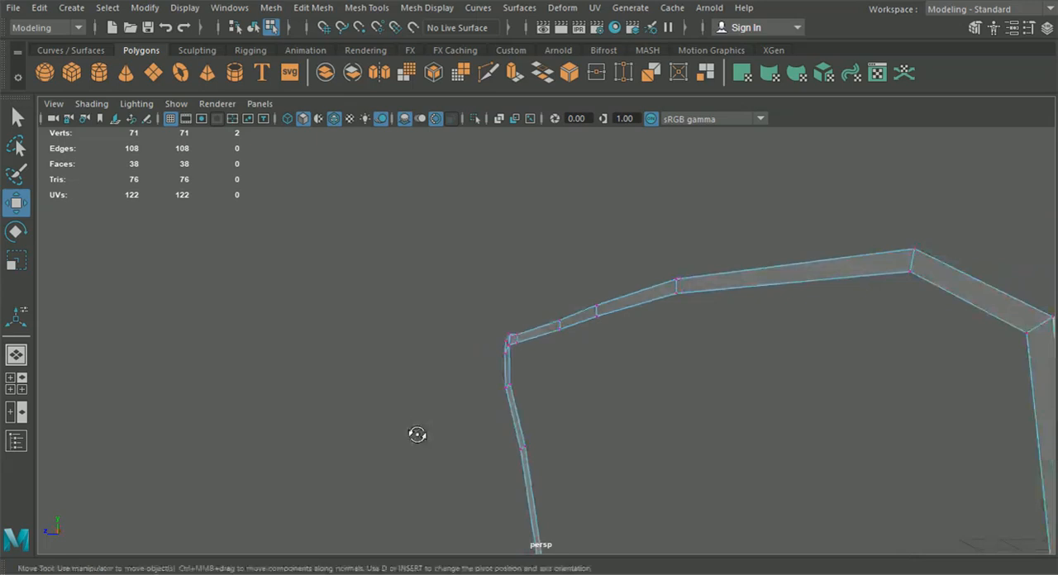
drag(511, 385, 512, 383)
alt+drag(514, 385, 504, 393)
Smooth the strip's lower bend by shifting its vertex pairs along Z, placing the one below the bend at about Z 22.23
drag(446, 377, 472, 447)
drag(461, 403, 654, 448)
drag(587, 419, 591, 408)
alt+drag(586, 488, 755, 472)
drag(522, 367, 606, 384)
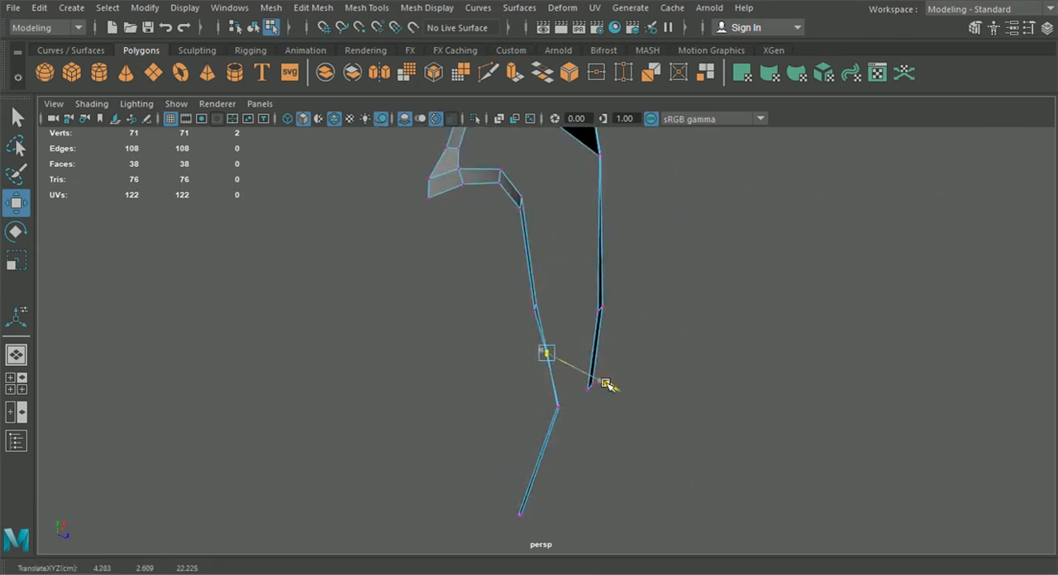
alt+drag(600, 437, 620, 424)
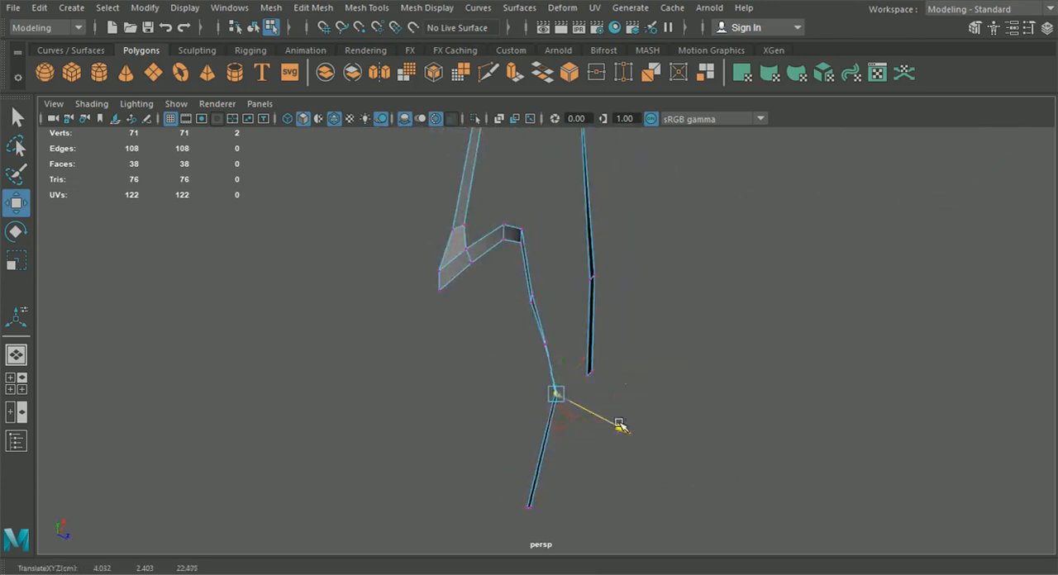
click(709, 479)
scroll(720, 466, down, 3)
alt+drag(720, 465, 430, 395)
scroll(408, 382, down, 5)
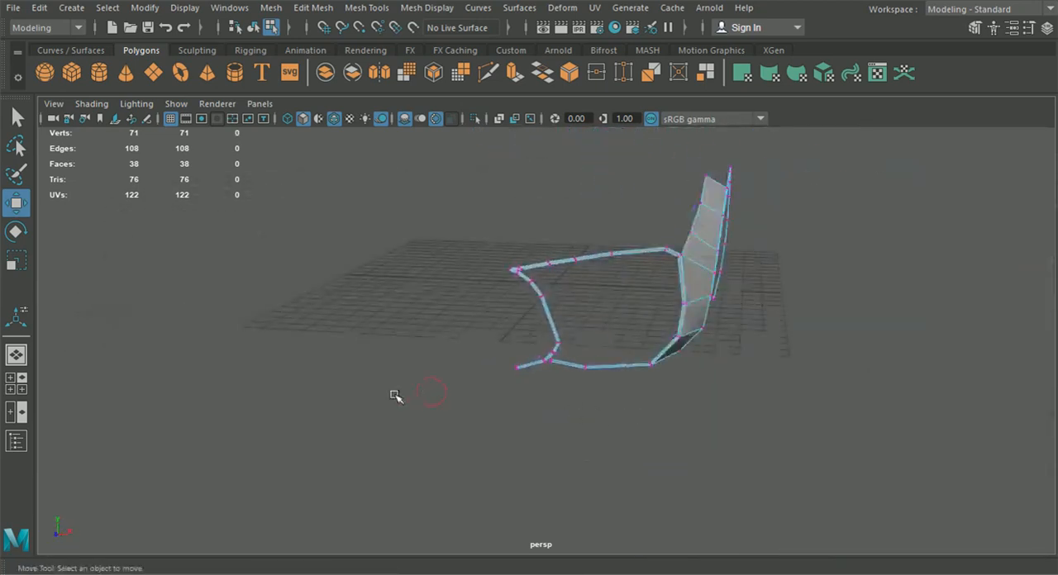
Extrude the strip's end edge along the lower bumper line and snap it to the grid at the car's centre line
click(21, 385)
key(space)
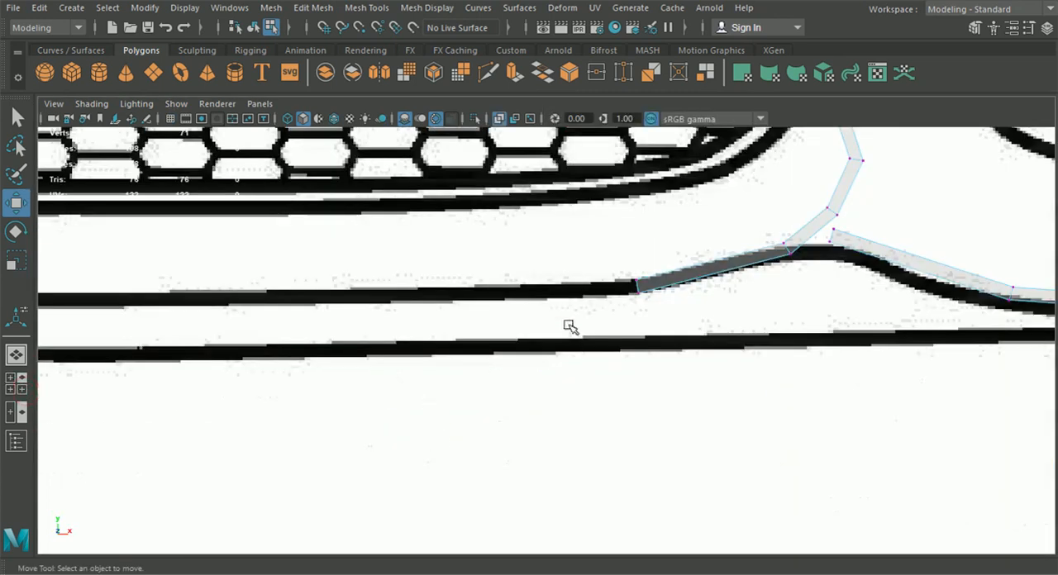
shift+right_drag(647, 283, 642, 139)
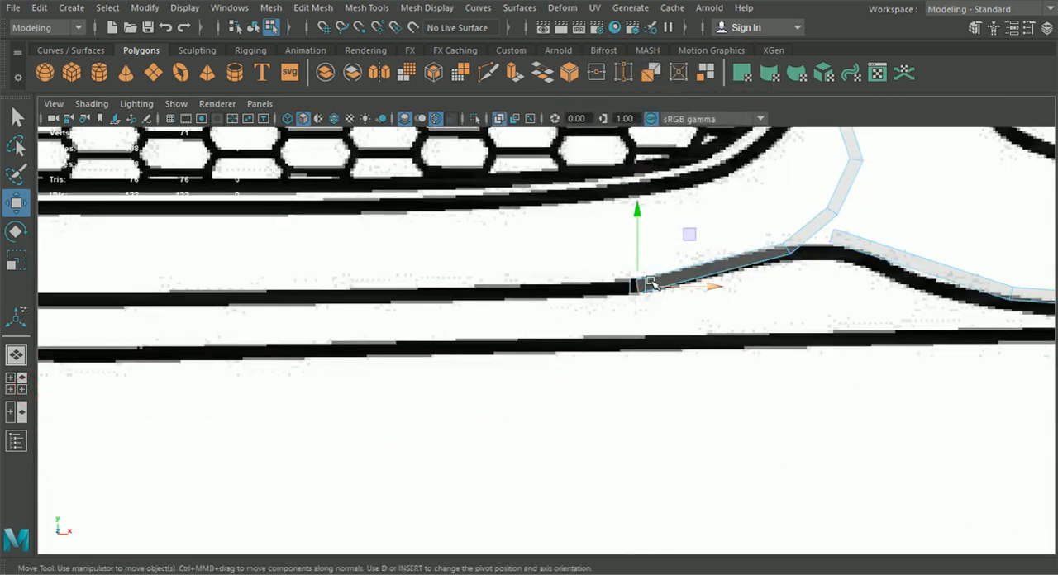
click(733, 192)
drag(681, 290, 269, 305)
scroll(282, 319, down, 6)
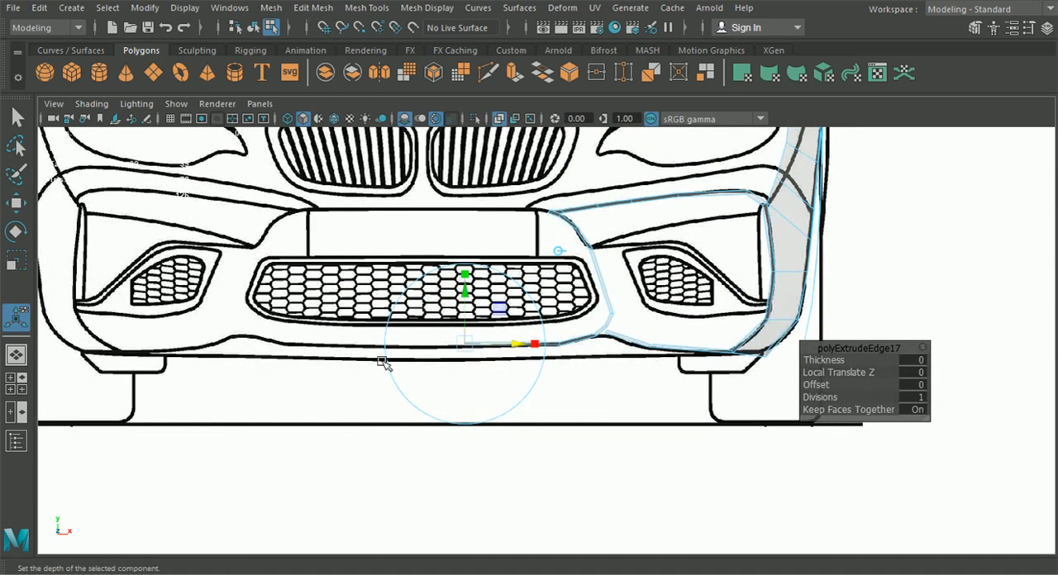
drag(511, 344, 422, 354)
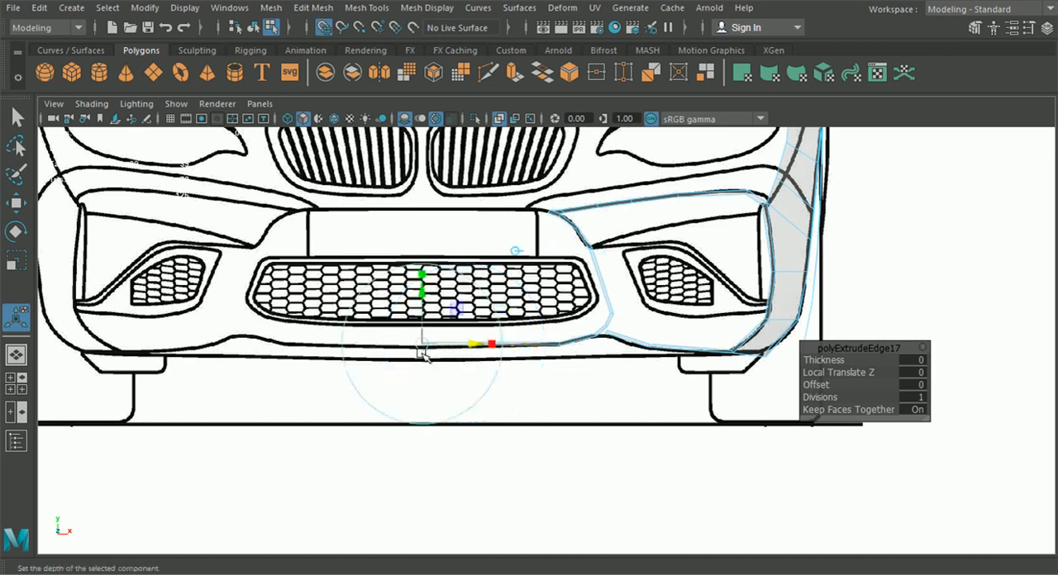
click(15, 201)
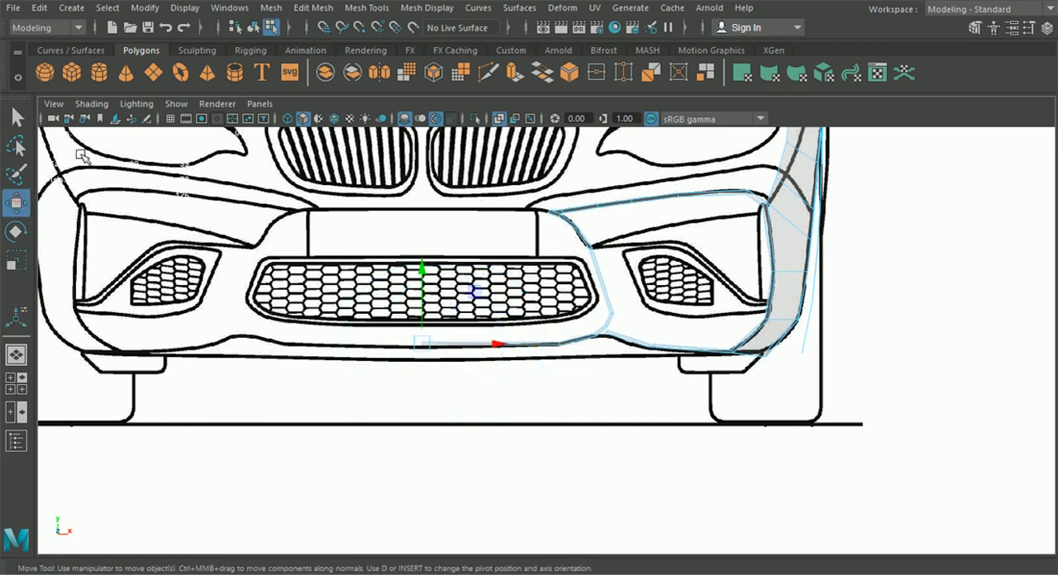
Display the grid in the front view, align the extruded centre edge vertically with the lower bumper line, and review the outline in perspective
click(171, 118)
scroll(391, 366, up, 6)
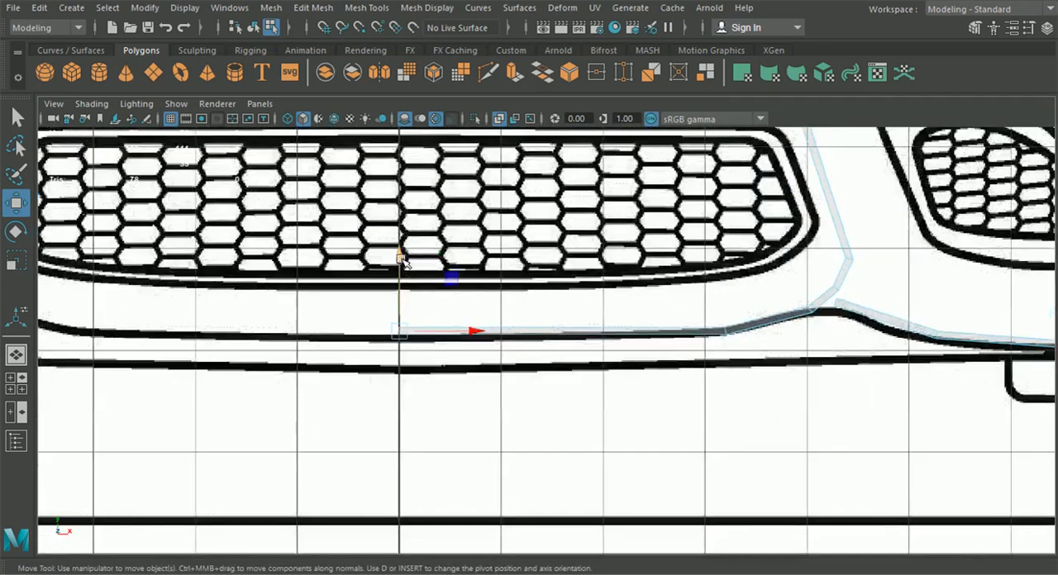
drag(403, 260, 398, 269)
scroll(459, 333, down, 3)
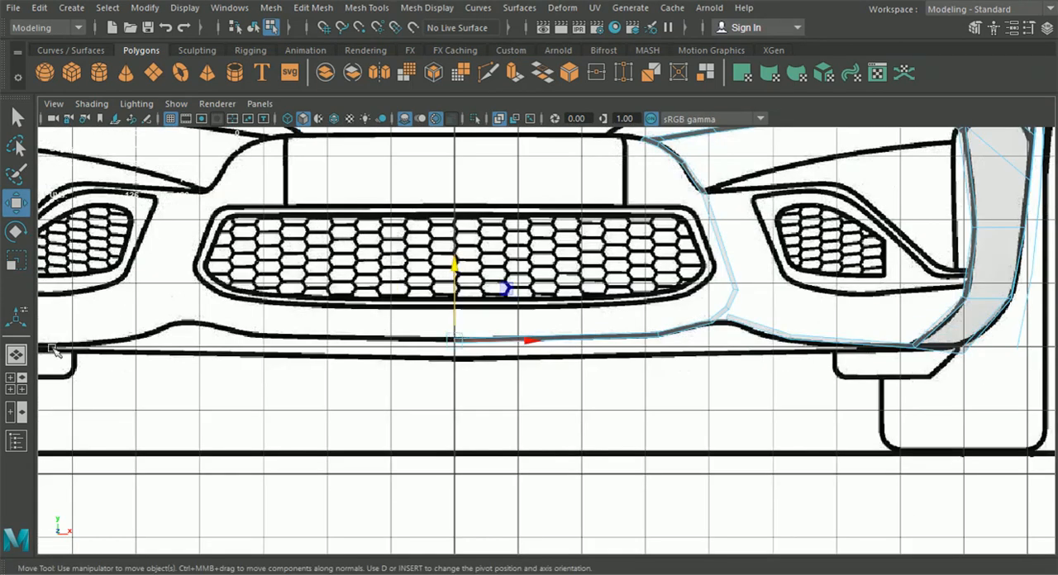
click(16, 356)
alt+drag(405, 392, 274, 463)
scroll(453, 371, up, 4)
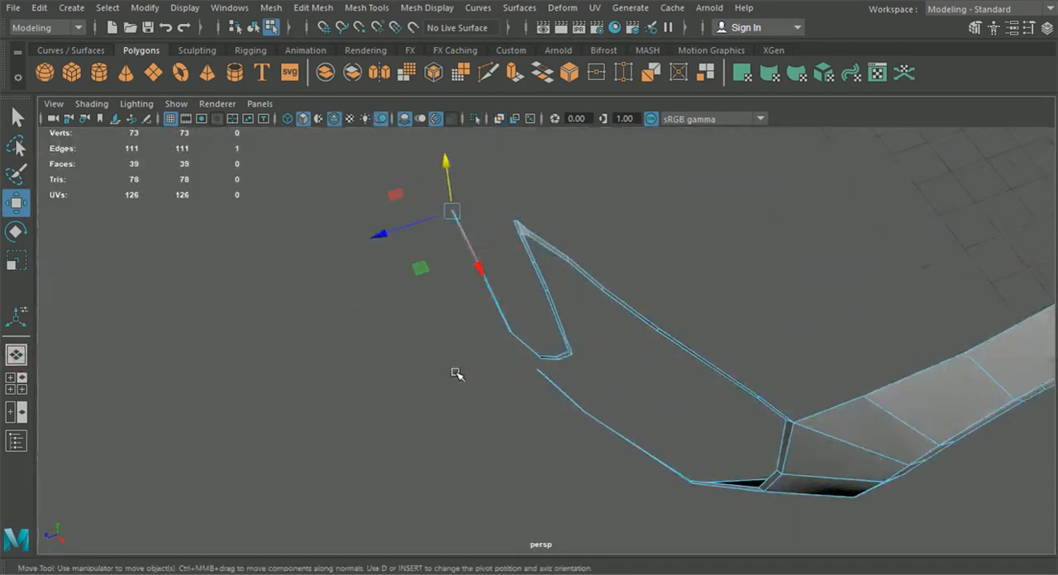
alt+drag(457, 374, 435, 371)
drag(427, 190, 595, 287)
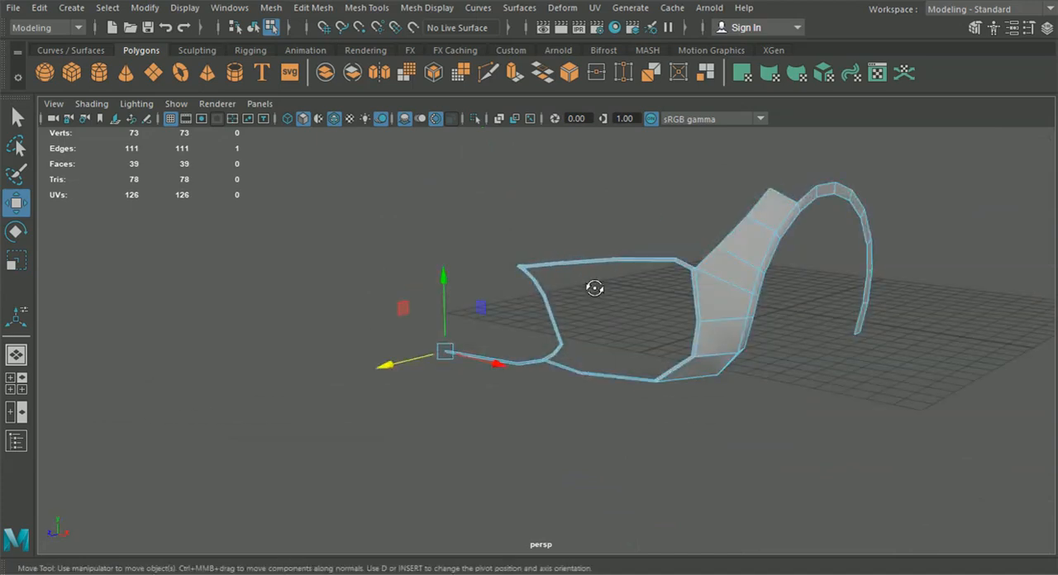
Extrude the upper strip's inner end edge past the plate recess's corner and rotate it to follow the blueprint line
click(20, 383)
key(space)
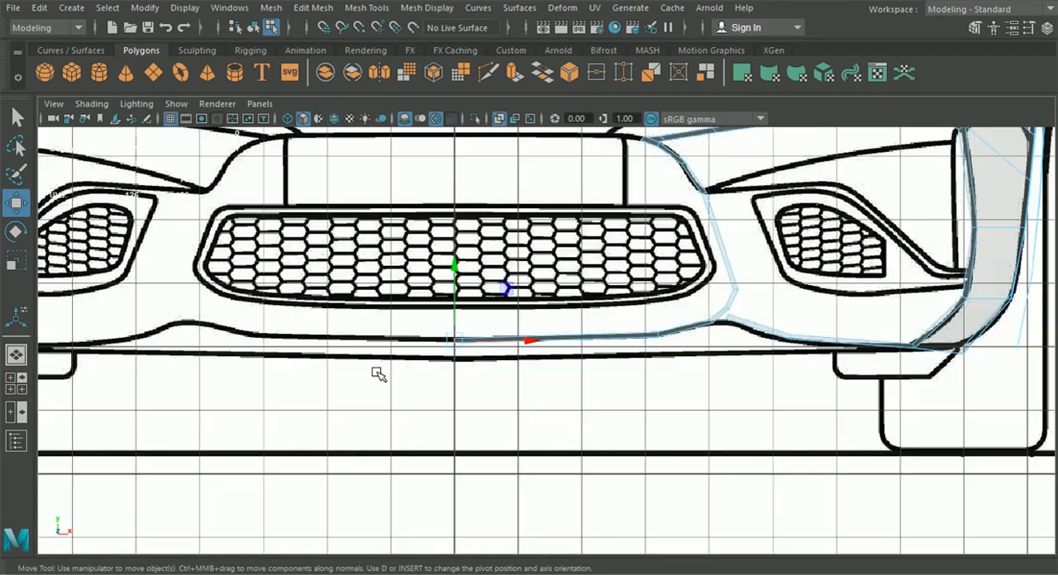
alt+middle_drag(378, 373, 378, 466)
scroll(496, 331, up, 5)
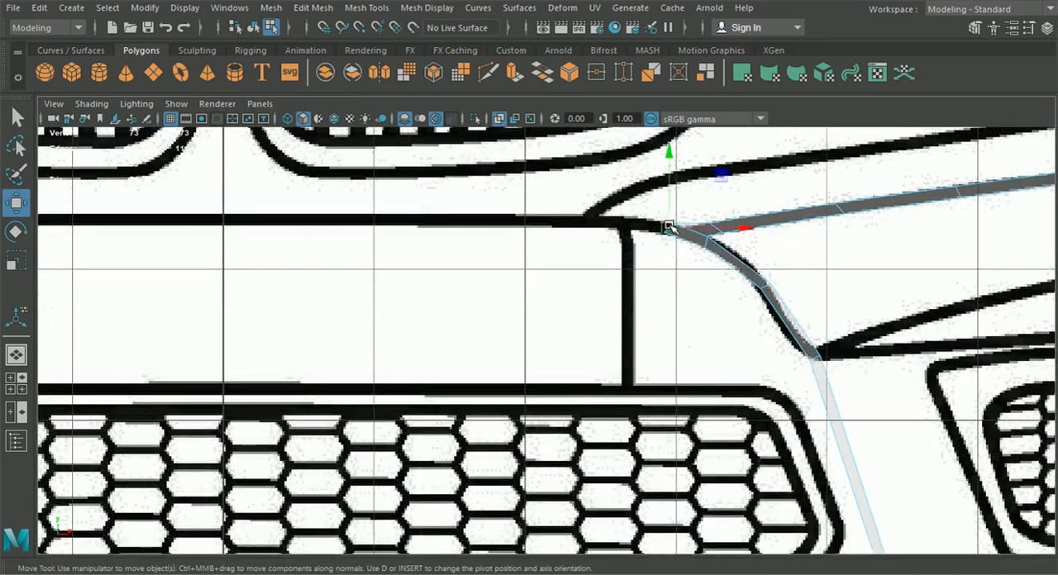
key(ctrl+e)
click(761, 137)
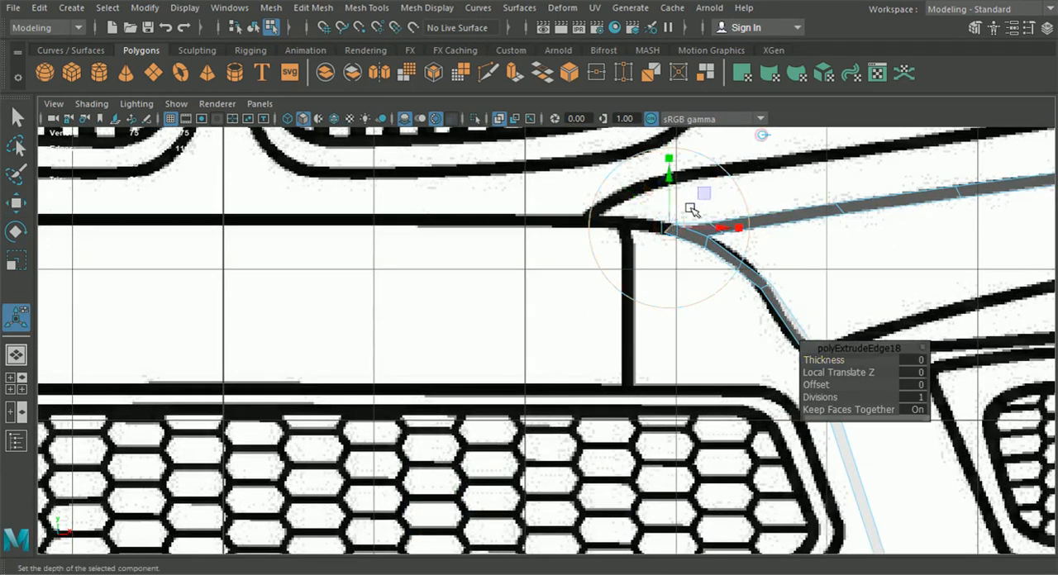
alt+middle_drag(694, 234, 731, 309)
drag(705, 306, 606, 299)
key(e)
drag(676, 367, 711, 329)
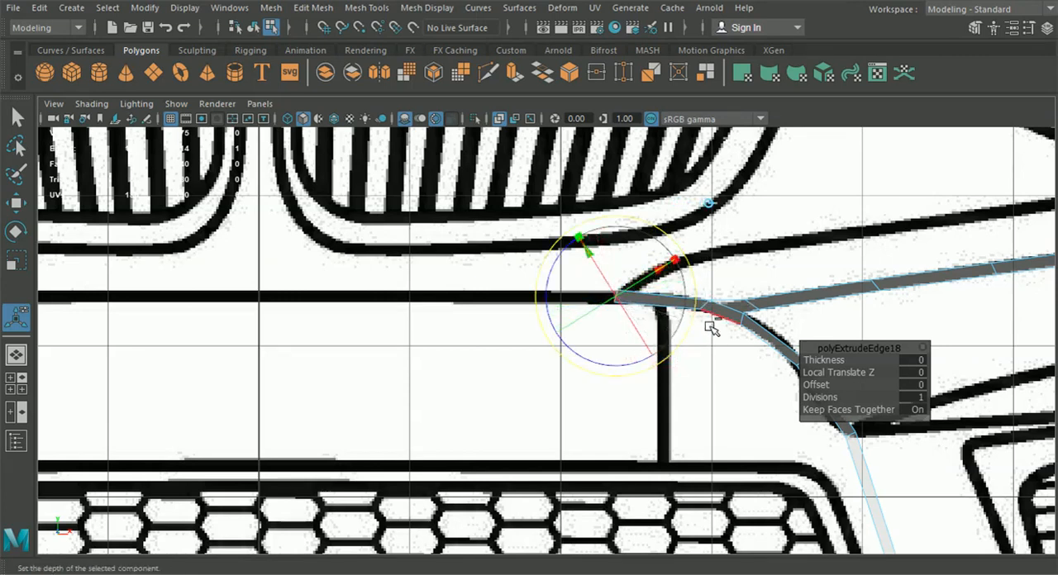
Extrude the upper strip again along the plate recess's top line and snap its end vertices to the car's centre line
key(ctrl+e)
click(708, 201)
drag(669, 298, 445, 299)
right_drag(513, 299, 442, 117)
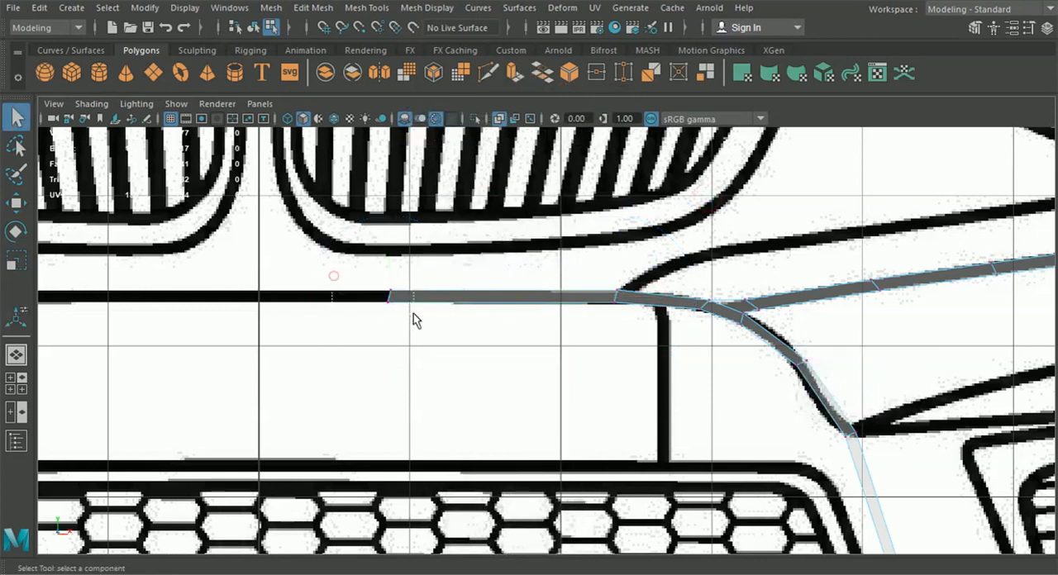
click(389, 299)
key(w)
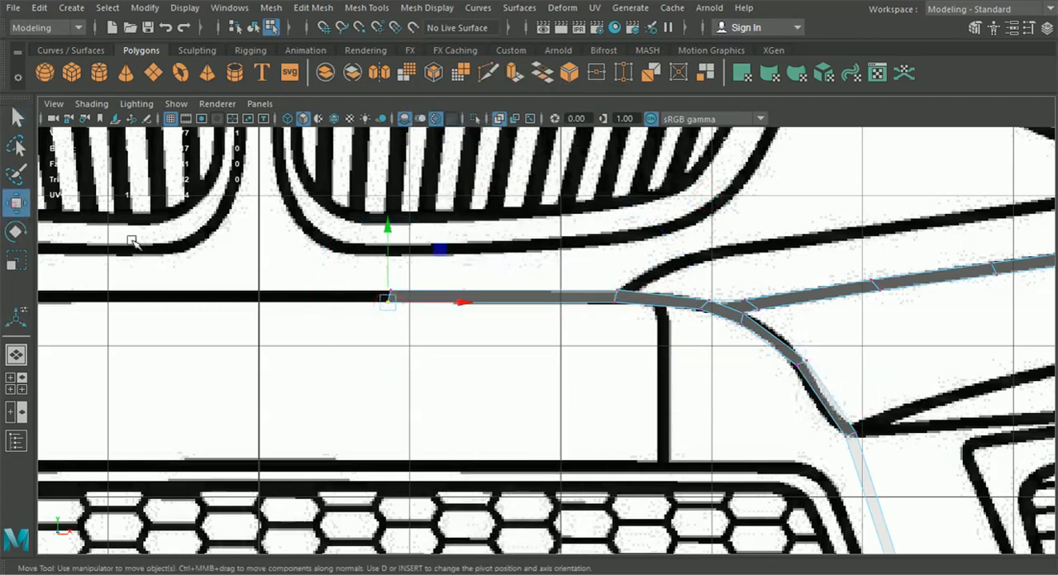
drag(399, 303, 304, 303)
key(x)
drag(369, 275, 263, 301)
Fit the new upper segment's vertices to the plate recess's top line, including the lower vertex on the centre line
scroll(647, 329, up, 2)
drag(626, 246, 648, 278)
drag(762, 288, 777, 296)
drag(652, 319, 647, 237)
drag(107, 250, 131, 271)
drag(125, 228, 123, 231)
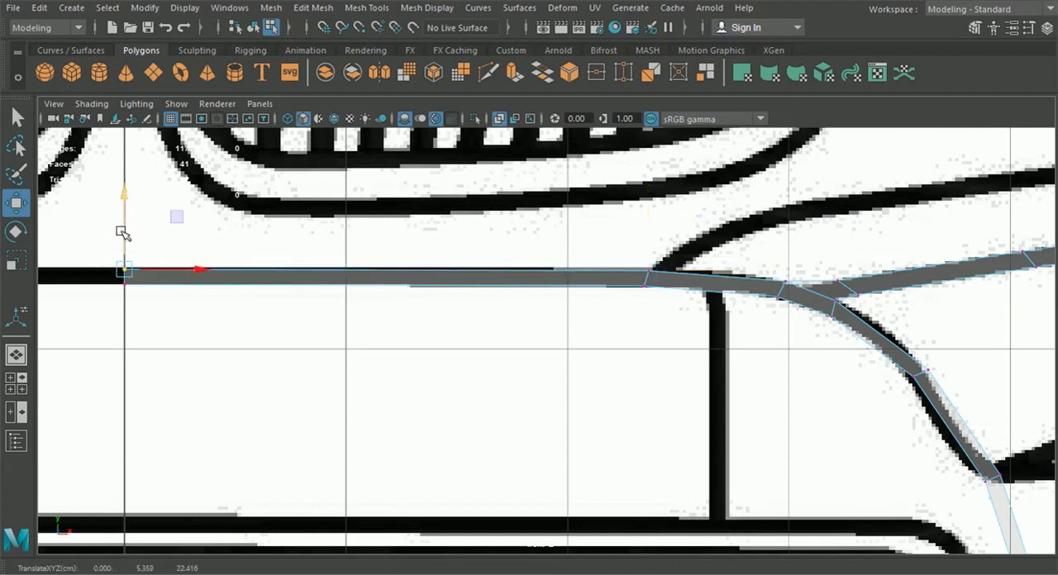
click(17, 354)
alt+drag(439, 359, 432, 396)
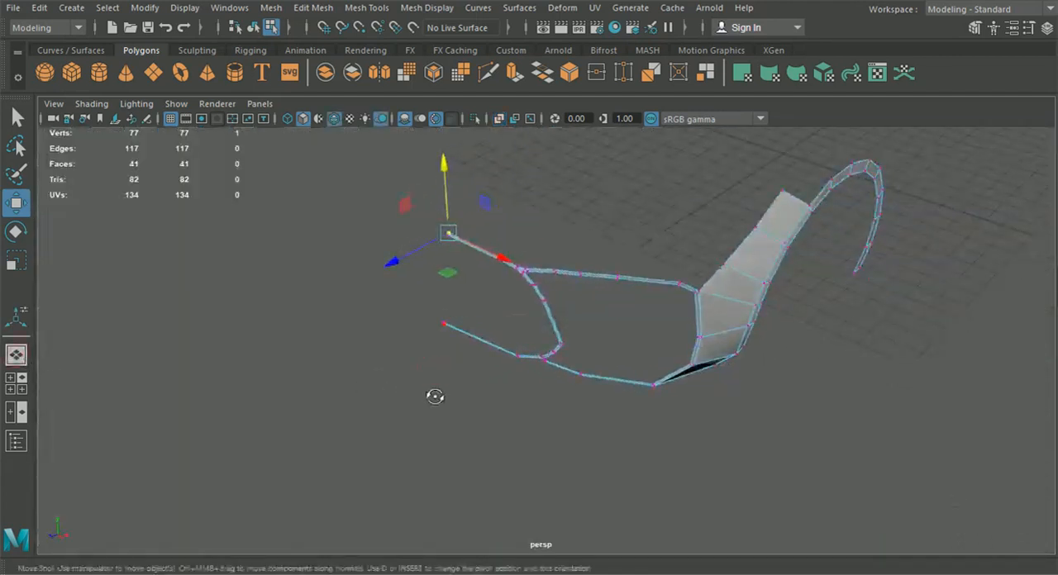
Move the upper strip's centre-line vertex forward in the side view to about Z 22.69
click(17, 390)
key(space)
scroll(722, 460, down, 6)
alt+middle_drag(679, 453, 700, 471)
scroll(538, 364, up, 1)
scroll(537, 364, up, 2)
scroll(465, 361, up, 2)
drag(445, 315, 416, 323)
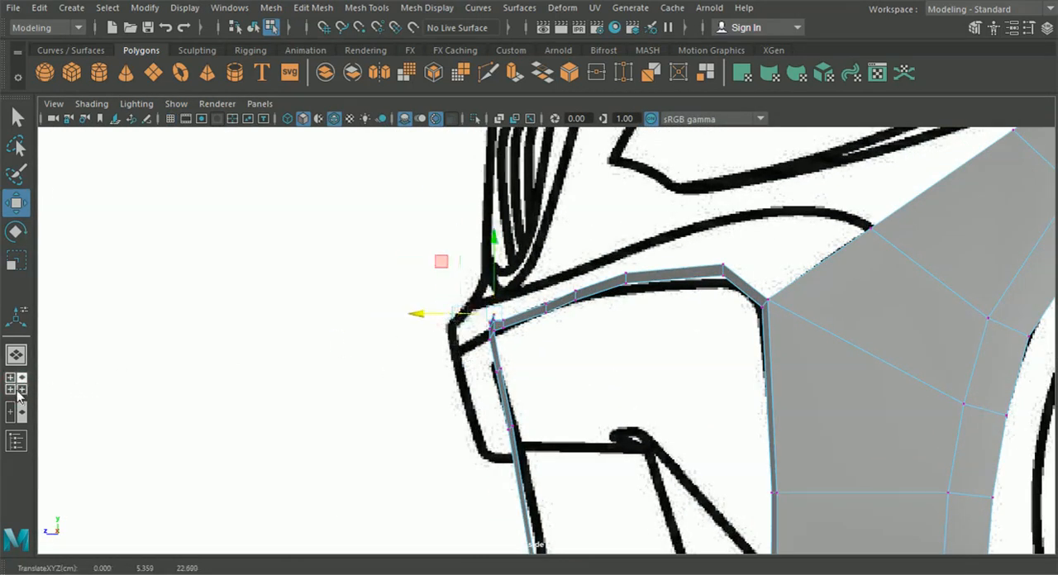
Move the upper strip's centre vertex pair and the adjacent pair forward to follow the bumper's curve in the top view
click(18, 391)
alt+middle_drag(167, 420, 286, 413)
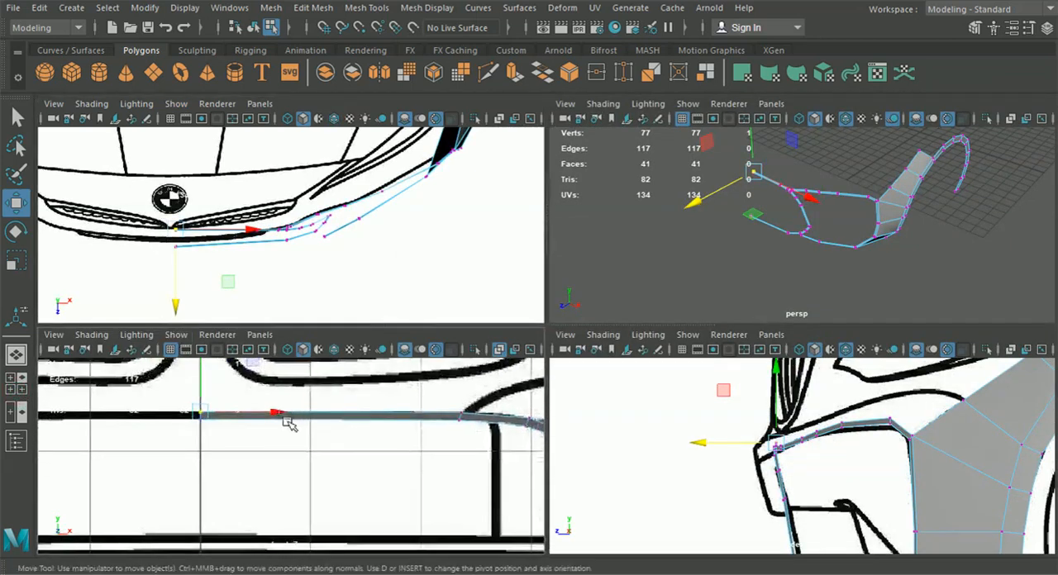
scroll(662, 438, up, 2)
drag(710, 442, 671, 438)
drag(418, 443, 488, 404)
drag(704, 444, 695, 443)
Select the lower strip's two innermost vertex pairs and shift them along Z to meet the bumper's front outline in the top view
alt+middle_drag(716, 545, 690, 431)
alt+middle_drag(744, 496, 743, 453)
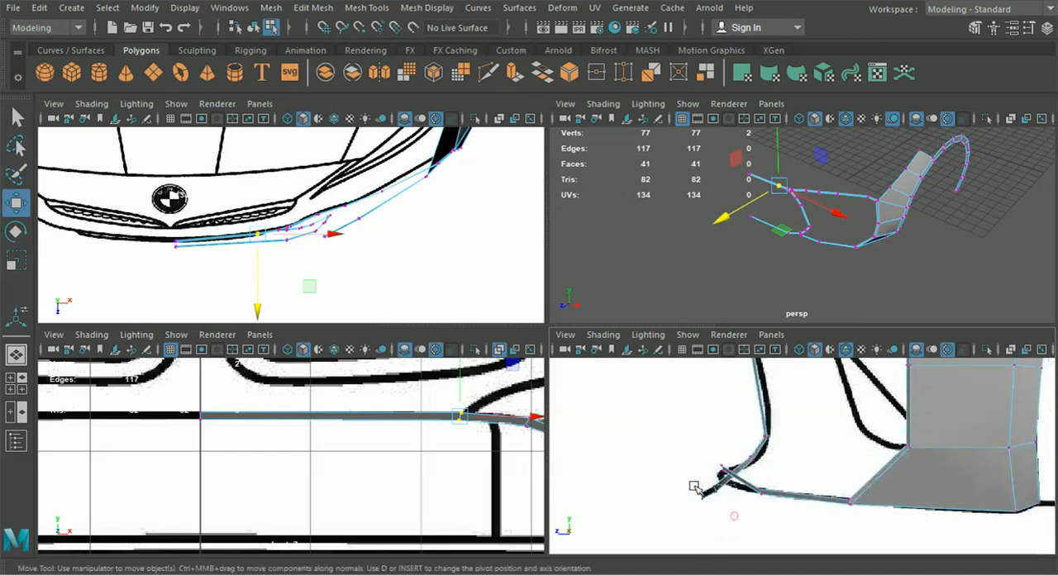
click(701, 493)
mouse_move(306, 441)
alt+middle_down()
mouse_move(303, 406)
mouse_move(328, 425)
mouse_move(332, 366)
alt+middle_up()
alt+middle_drag(346, 449, 342, 386)
alt+middle_drag(347, 431, 350, 372)
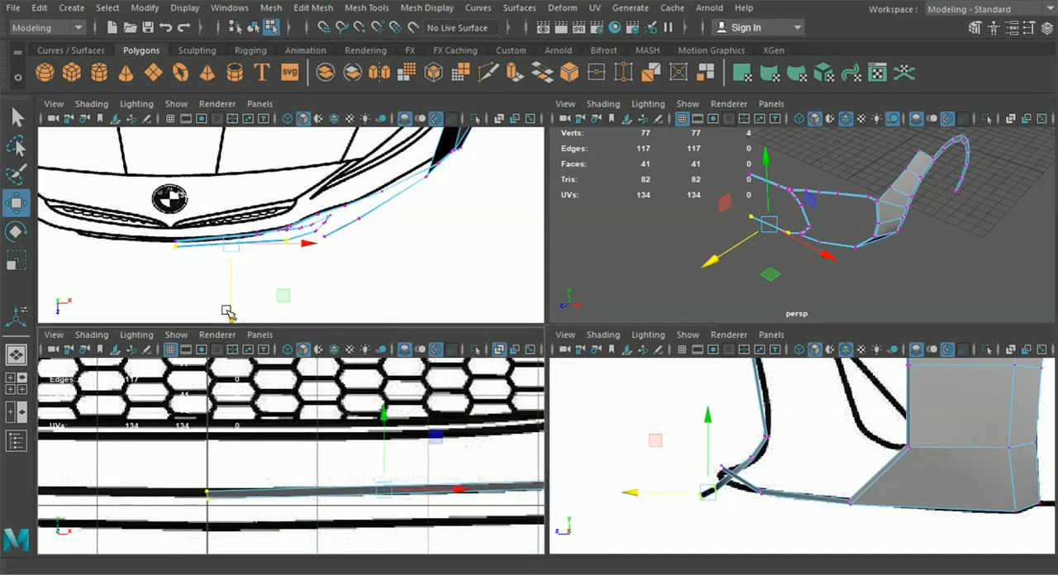
drag(229, 312, 232, 310)
Move the vertex pair below the lower bend along Z to about 22.31 in the top view
drag(355, 269, 319, 229)
alt+middle_drag(377, 244, 374, 273)
drag(323, 299, 338, 284)
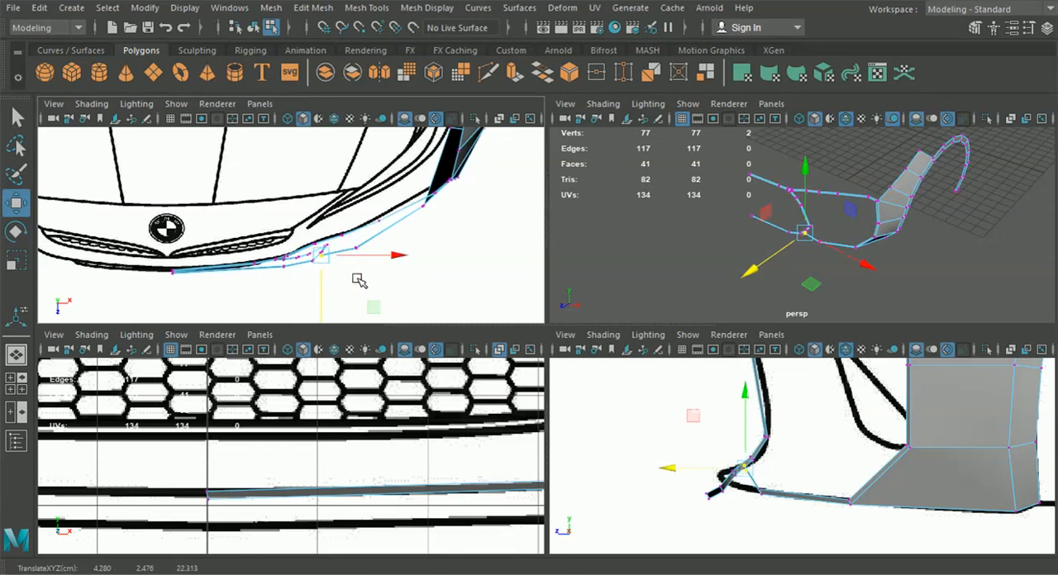
Move the lower strip's vertex pairs at and just outside the bend back along Z in the top view
scroll(338, 284, up, 2)
drag(374, 246, 392, 284)
alt+middle_drag(391, 283, 299, 322)
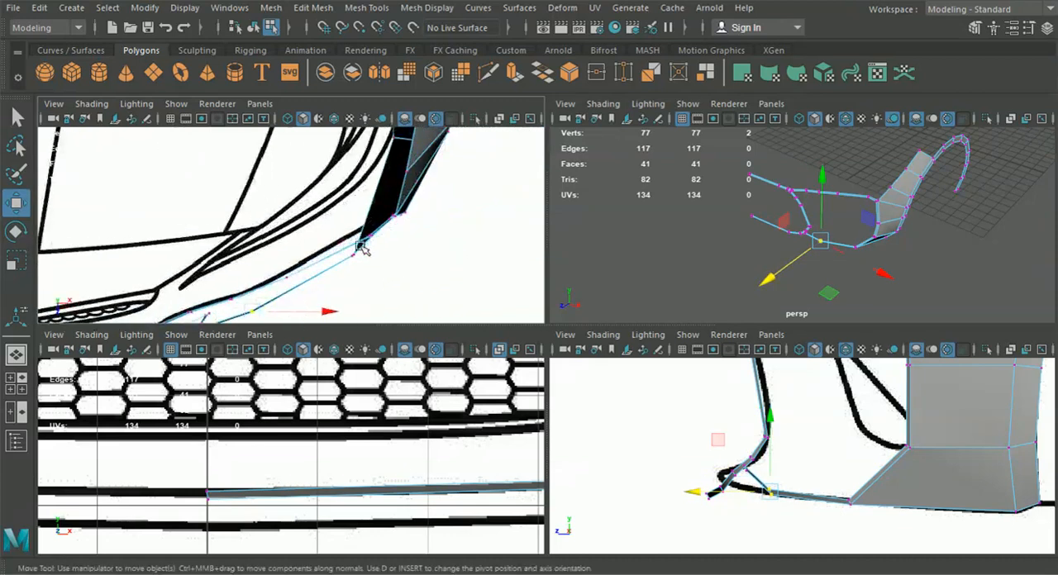
alt+middle_drag(362, 248, 407, 232)
scroll(330, 265, down, 3)
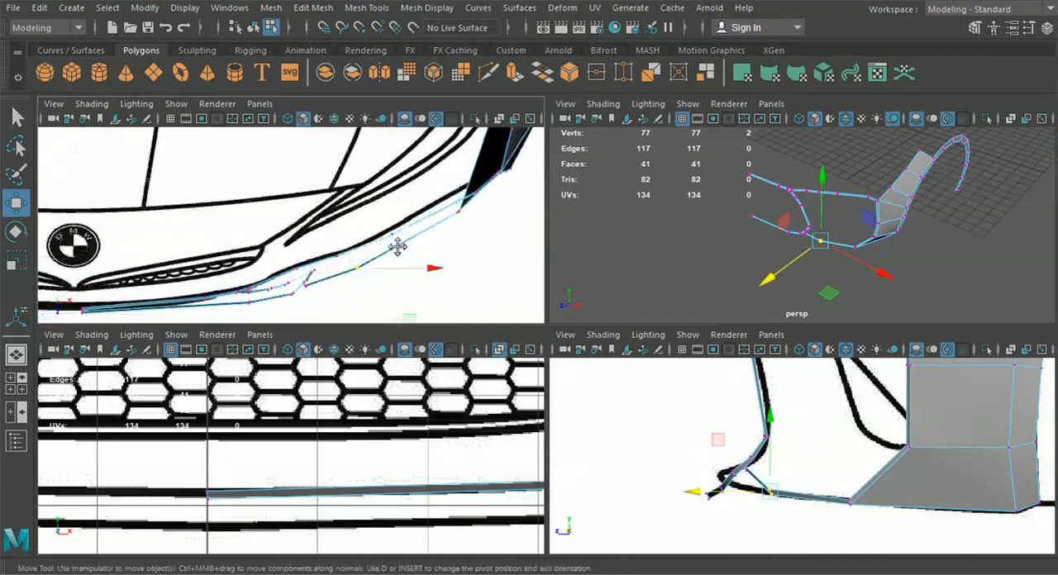
scroll(669, 432, down, 6)
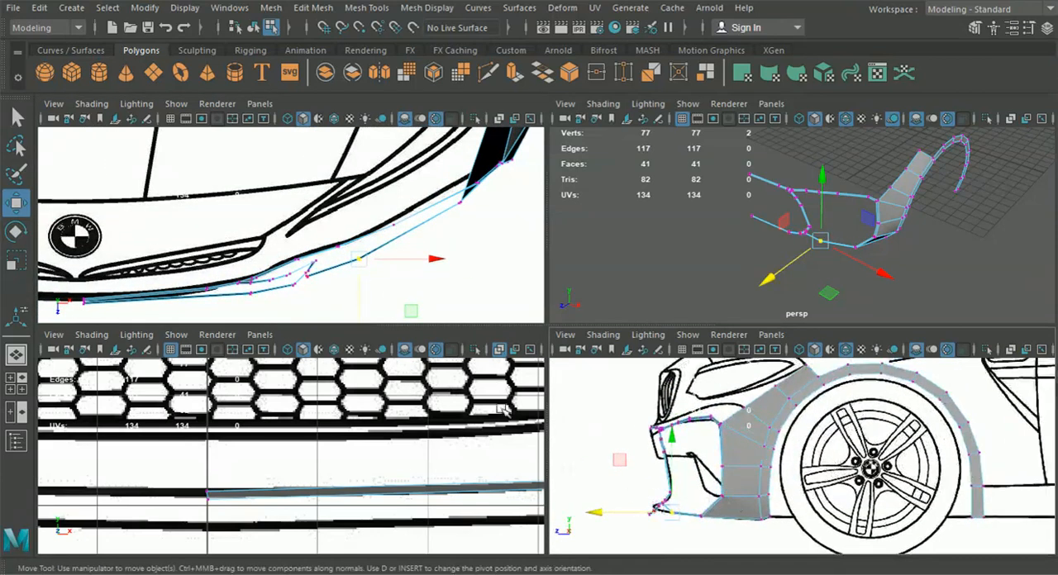
alt+middle_drag(402, 286, 393, 287)
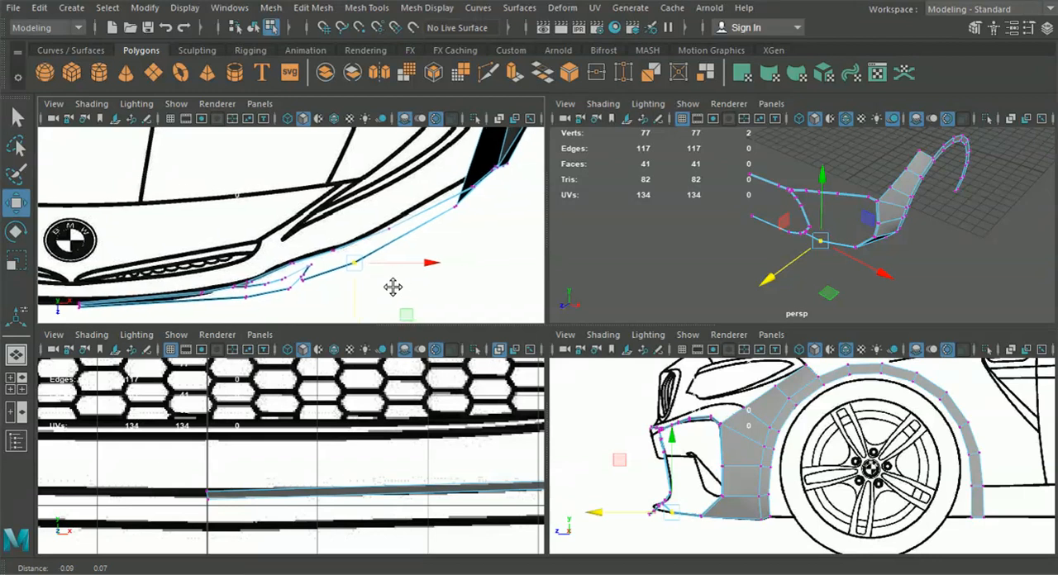
scroll(392, 286, up, 2)
scroll(411, 291, up, 2)
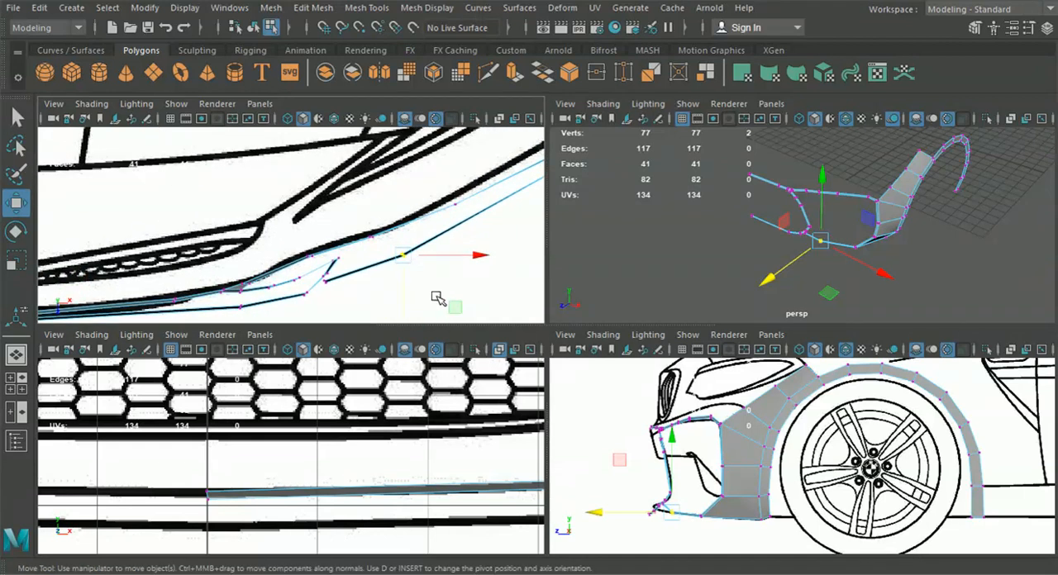
click(15, 355)
alt+drag(411, 295, 633, 414)
drag(512, 436, 592, 382)
drag(498, 388, 551, 413)
click(16, 383)
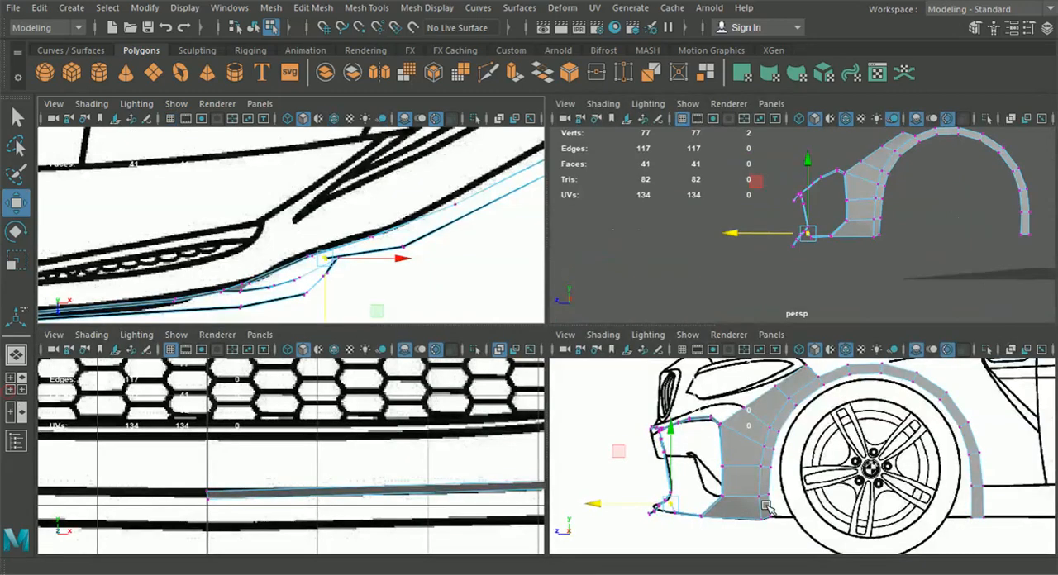
Move the upper strip's outer vertex pairs vertically in the side view to follow the bumper line, the inner one to about Y 5.64
key(space)
scroll(579, 328, up, 1)
mouse_move(287, 232)
mouse_down()
mouse_move(312, 252)
mouse_move(281, 236)
mouse_up()
scroll(361, 289, up, 3)
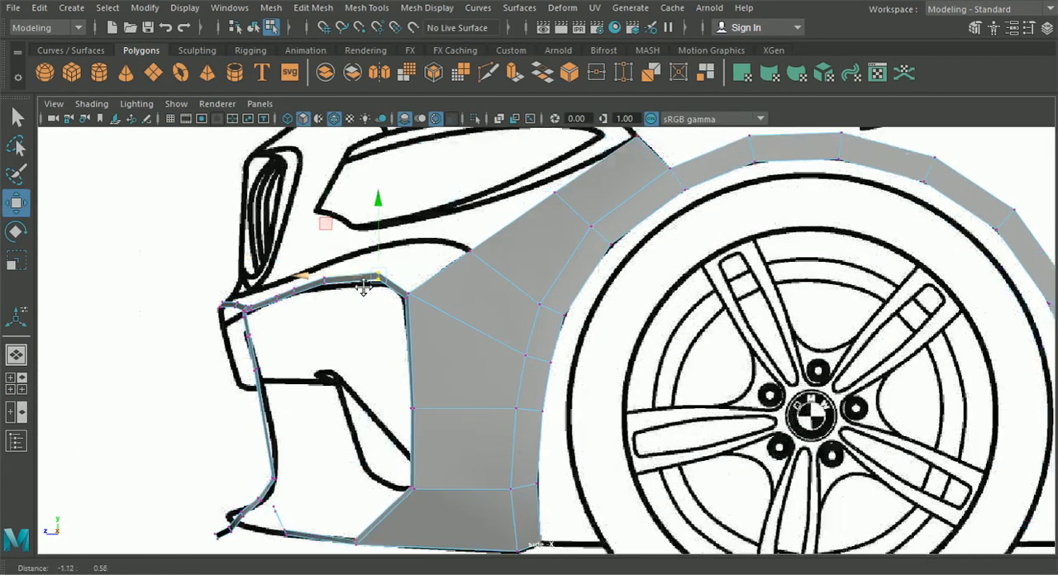
drag(339, 267, 340, 270)
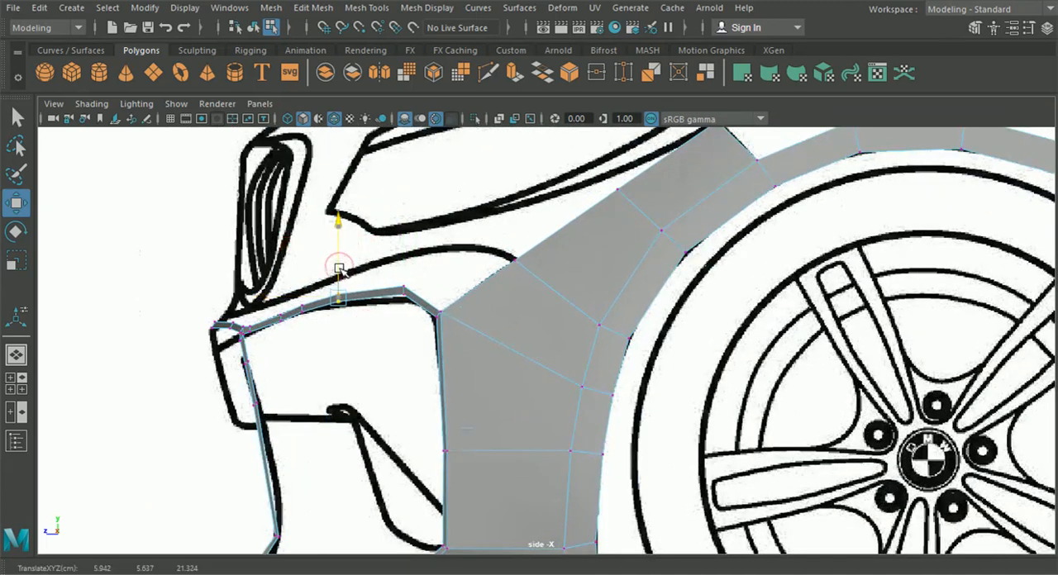
Check the fitted upper and lower strips against the front blueprint and in the perspective view
click(26, 388)
scroll(531, 449, down, 3)
key(space)
alt+middle_drag(742, 354, 483, 460)
scroll(651, 367, up, 1)
scroll(650, 367, up, 2)
alt+middle_drag(701, 292, 624, 311)
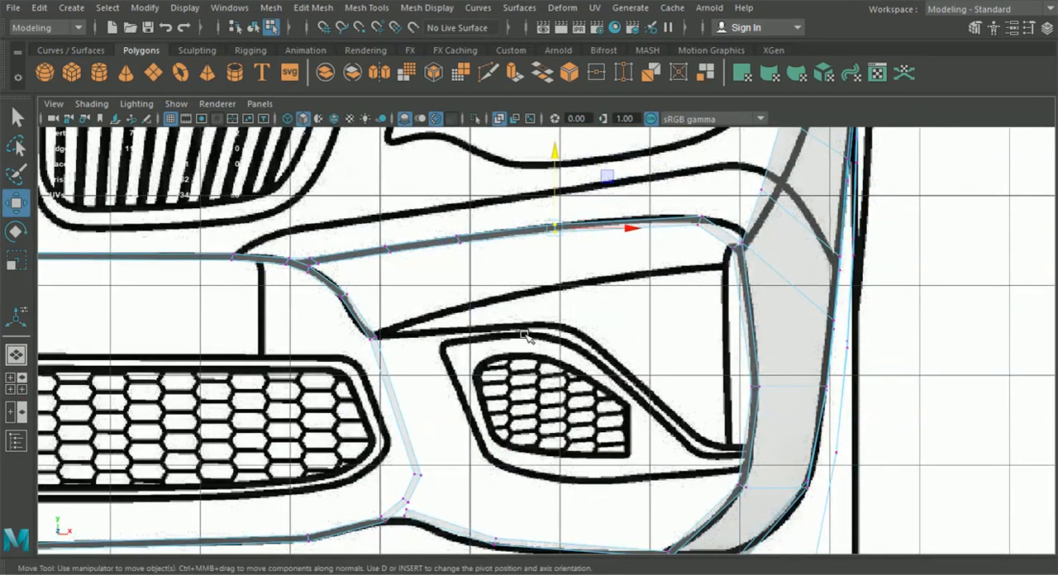
click(16, 354)
alt+drag(42, 366, 577, 369)
alt+drag(537, 337, 632, 368)
click(14, 387)
key(space)
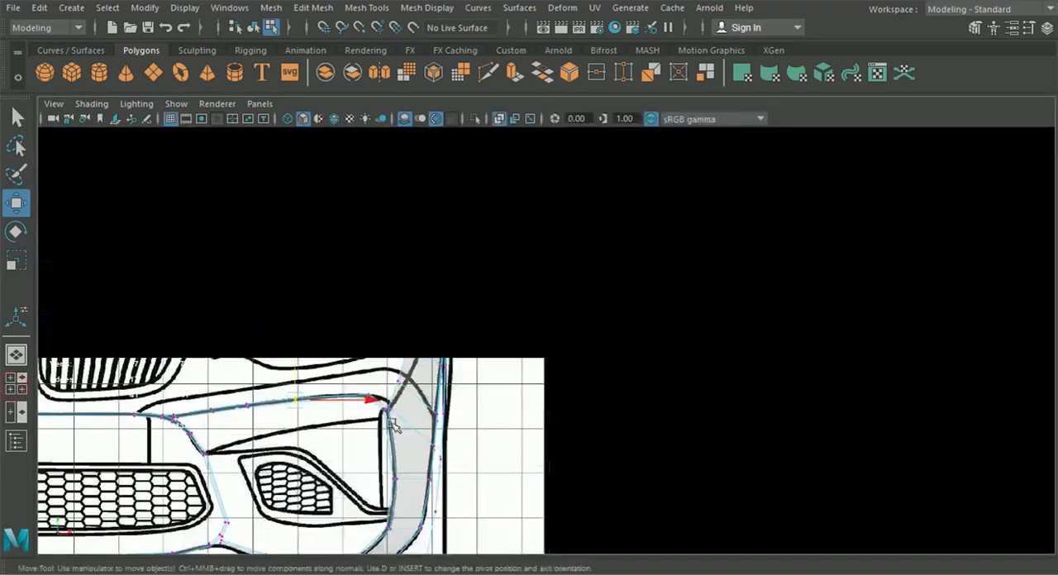
scroll(488, 428, up, 3)
scroll(487, 428, up, 4)
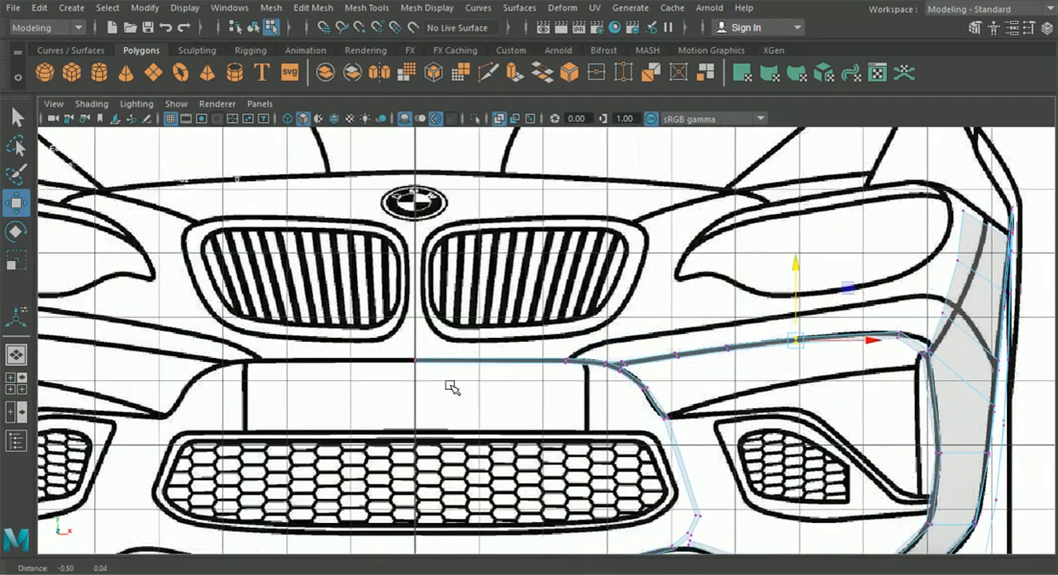
alt+middle_drag(477, 386, 486, 387)
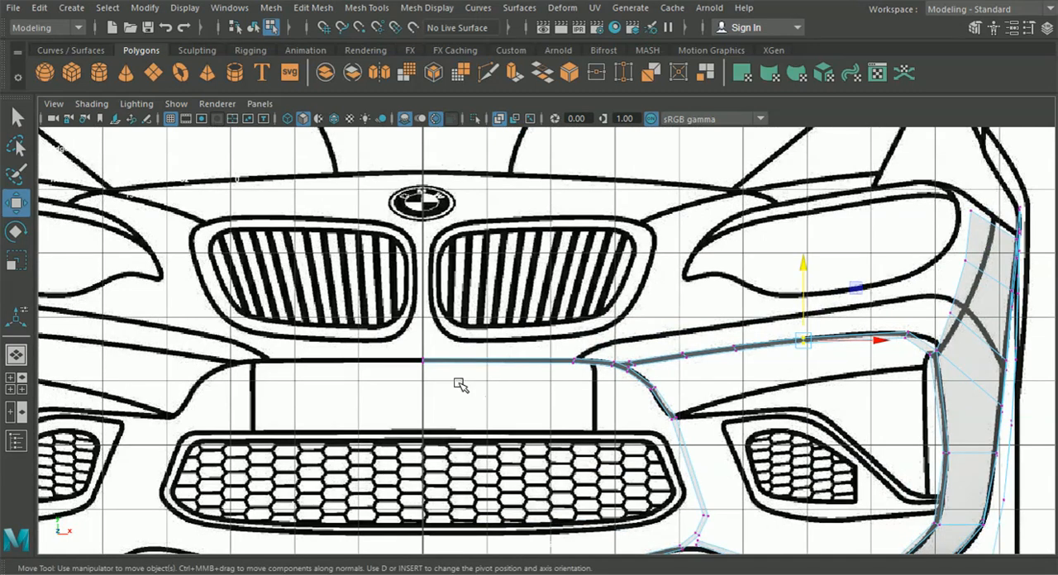
Switch to edge selection and select the upper strip's top edge next to the centre line in the front view
scroll(467, 386, up, 3)
right_drag(488, 372, 480, 85)
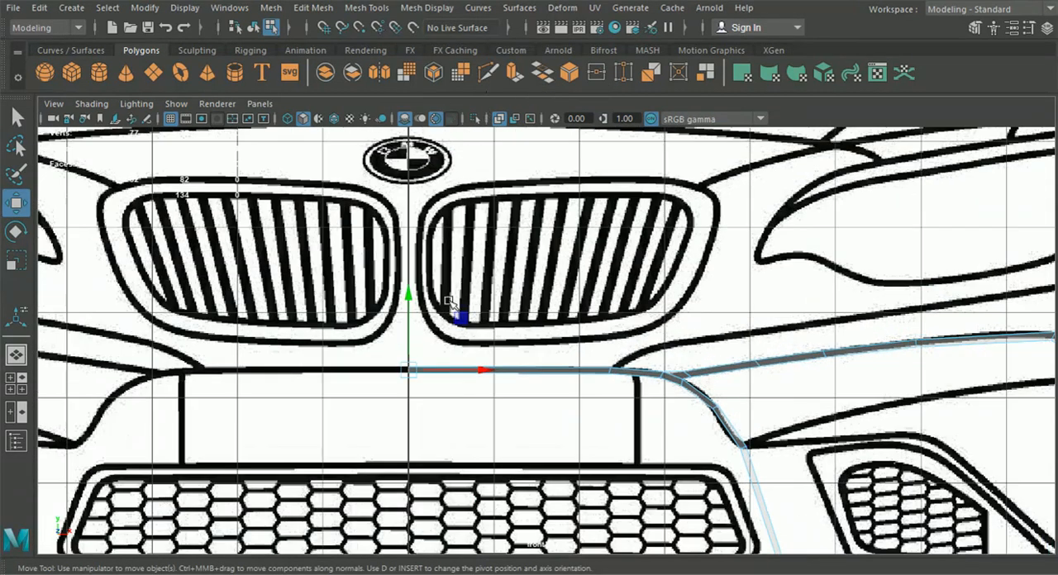
click(577, 364)
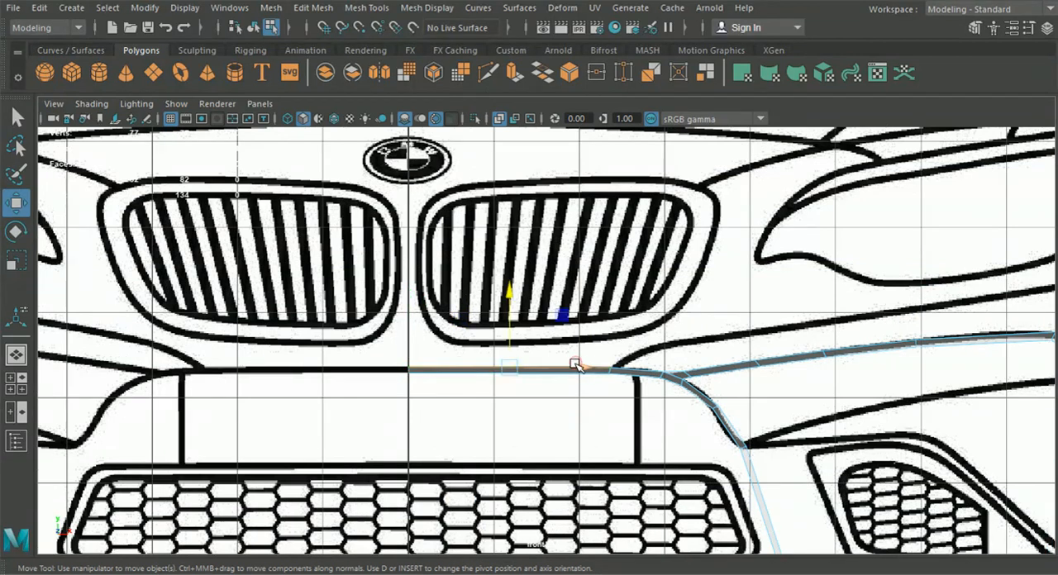
key(ctrl+e)
click(602, 273)
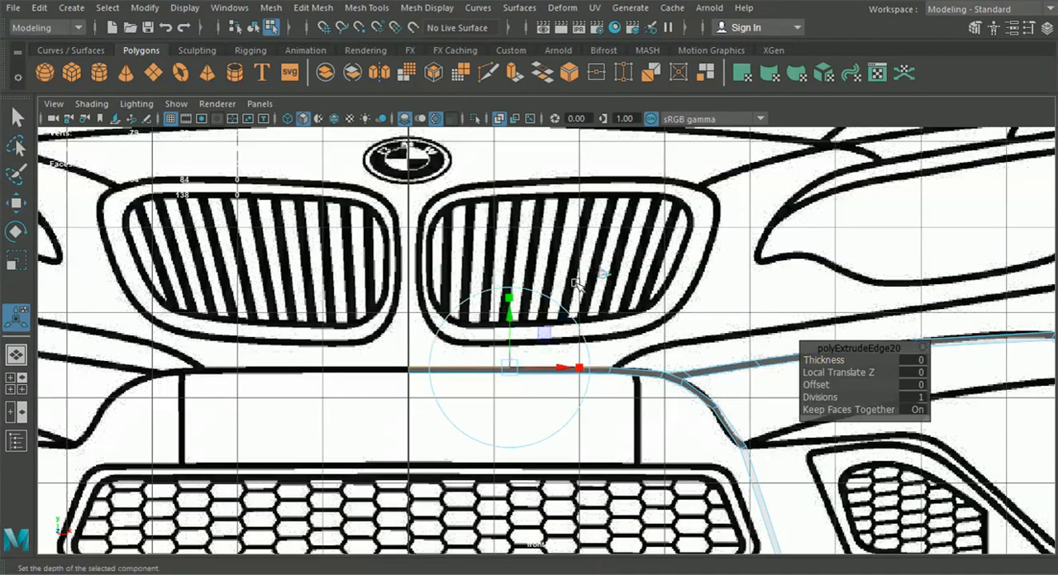
drag(506, 318, 506, 300)
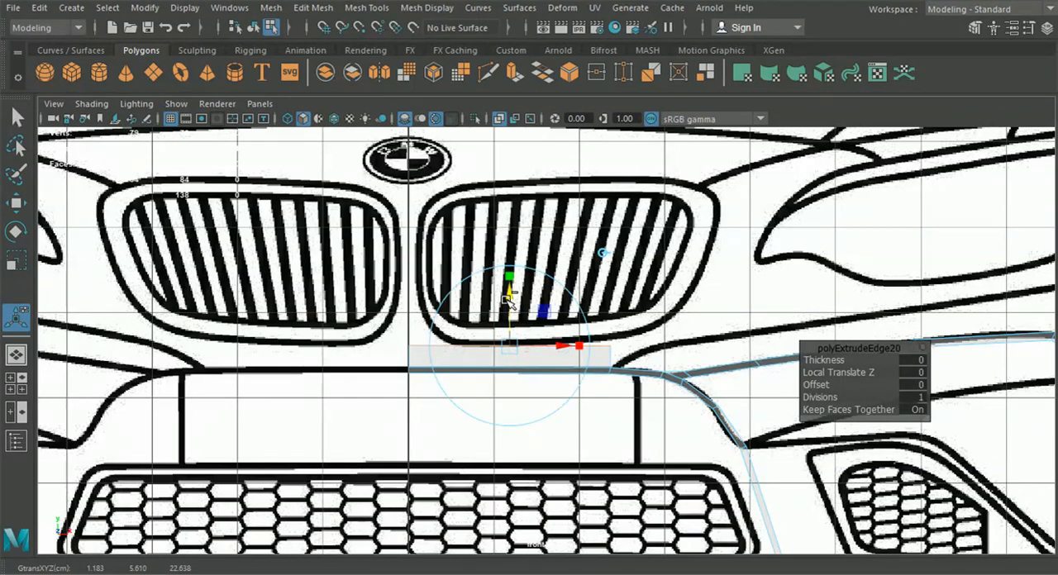
key(ctrl+z)
alt+middle_drag(560, 362, 438, 338)
key(ctrl+z)
Add the remaining top edges of the upper strip out to the bumper corner and extrude them upward along world Y
scroll(531, 374, up, 2)
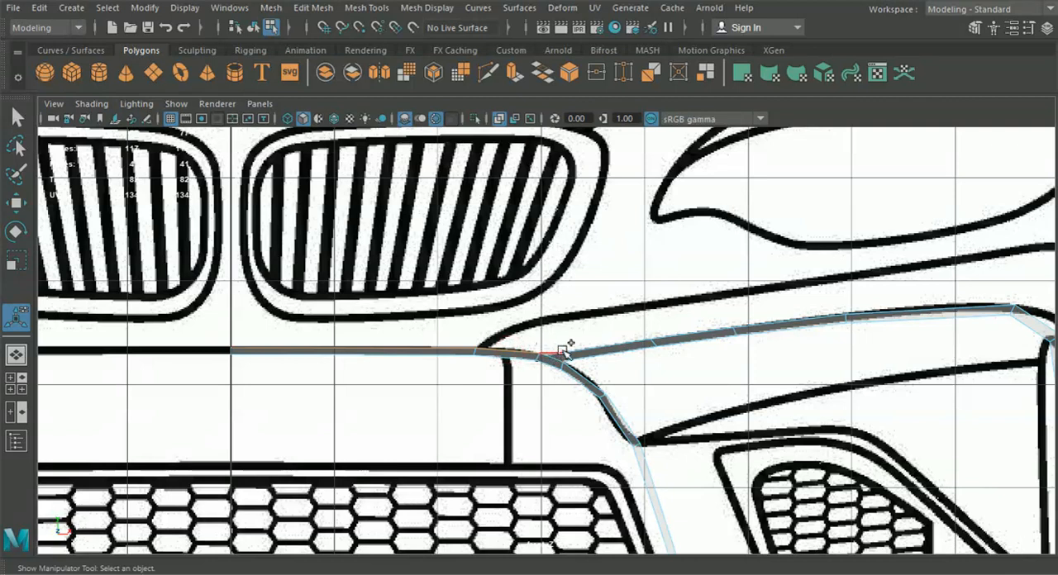
scroll(566, 354, up, 5)
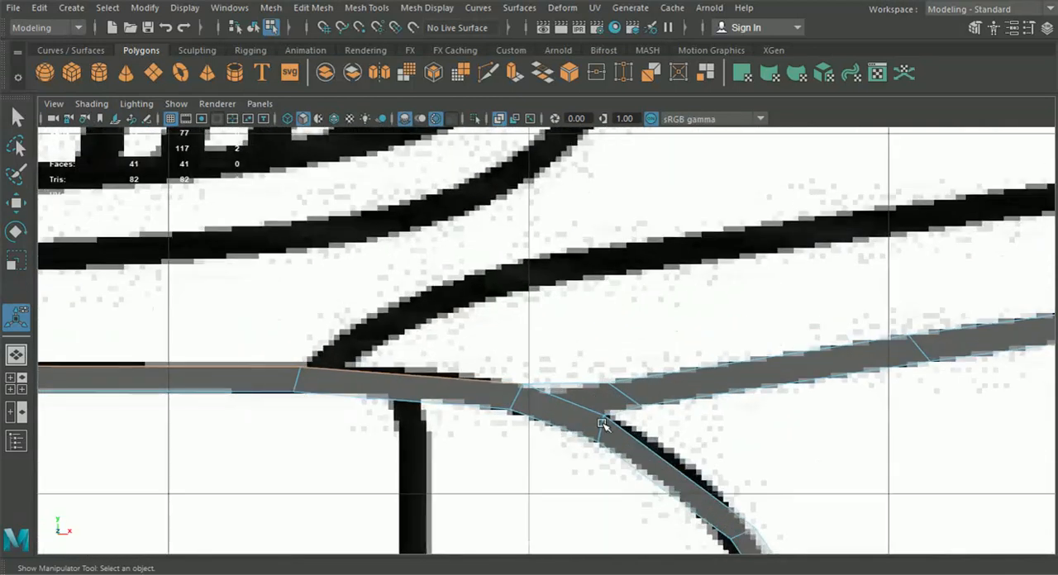
alt+middle_drag(602, 424, 592, 379)
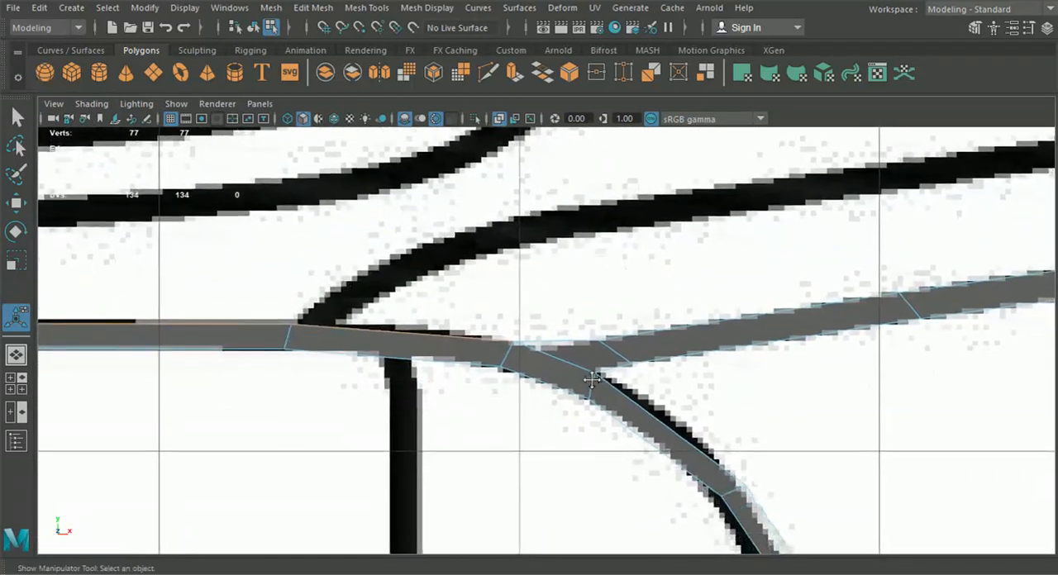
shift+click(546, 339)
shift+click(658, 329)
scroll(724, 359, down, 6)
alt+middle_drag(718, 372, 680, 375)
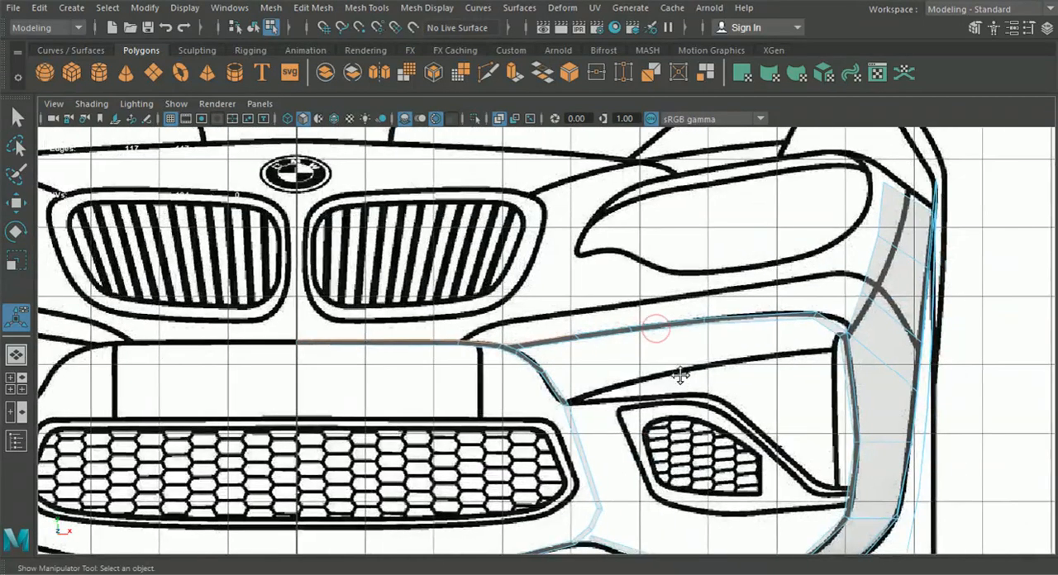
shift+click(658, 322)
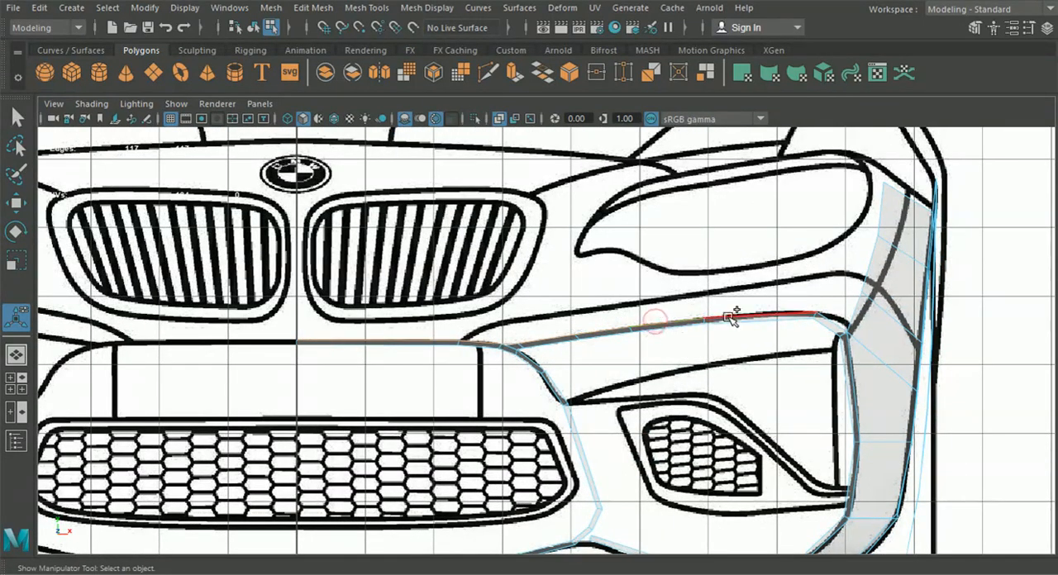
shift+click(779, 318)
key(ctrl+e)
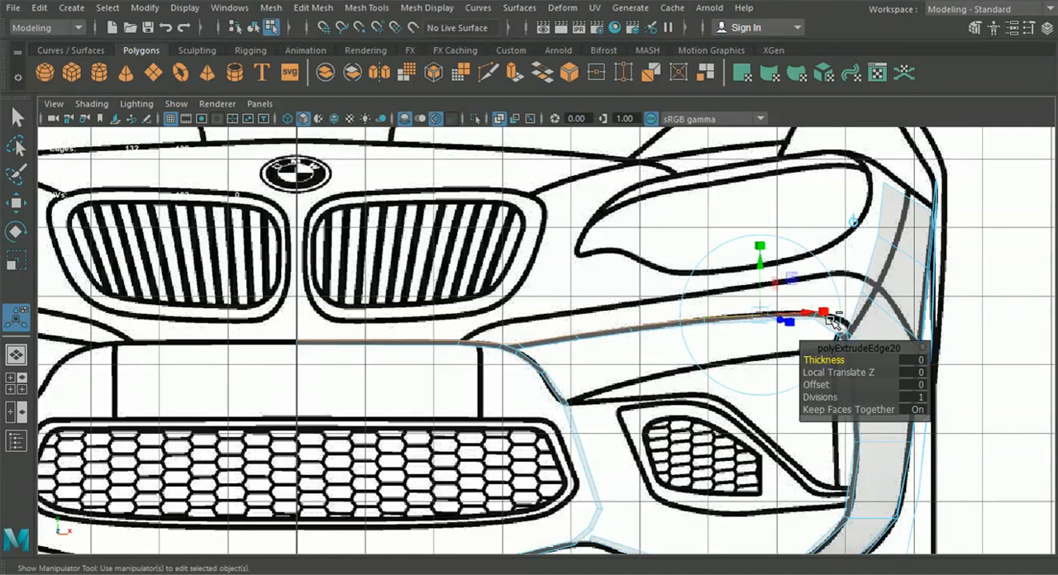
click(853, 224)
drag(562, 288, 555, 259)
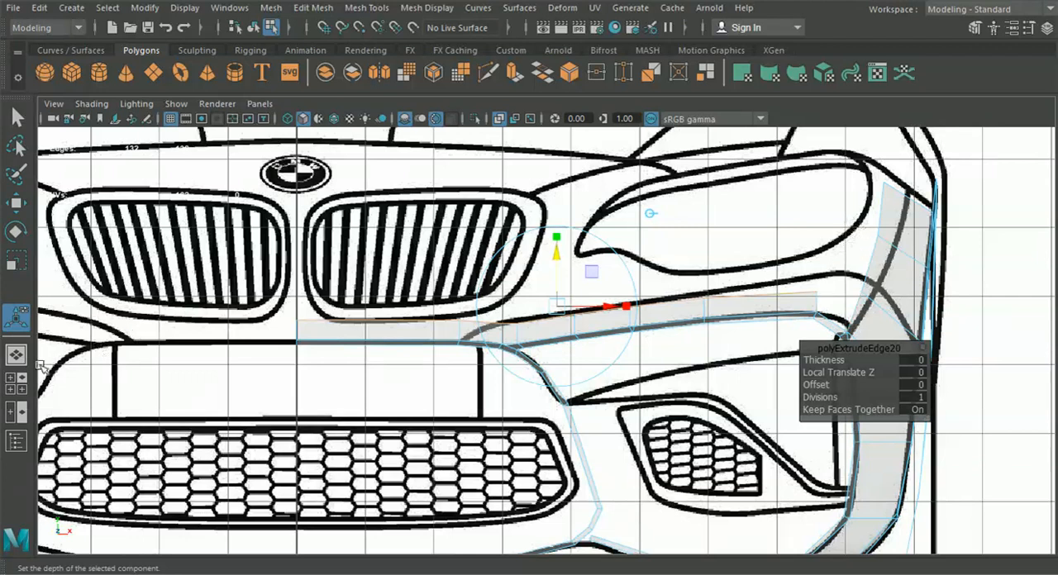
Move the extruded edges back along Z in the side view to about 21.32 so the new strip slopes with the hood line
click(16, 383)
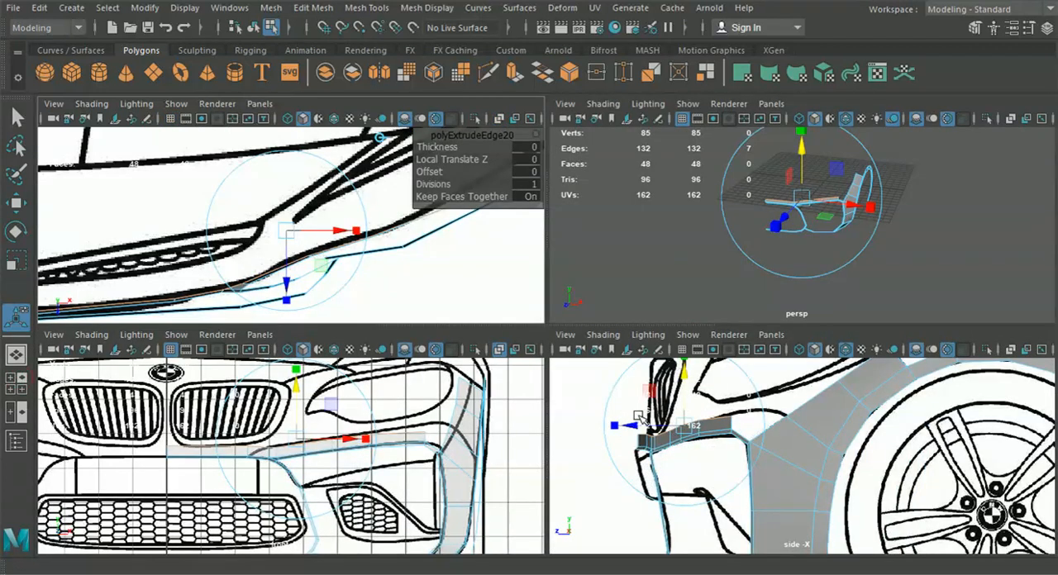
click(636, 425)
drag(641, 425, 646, 424)
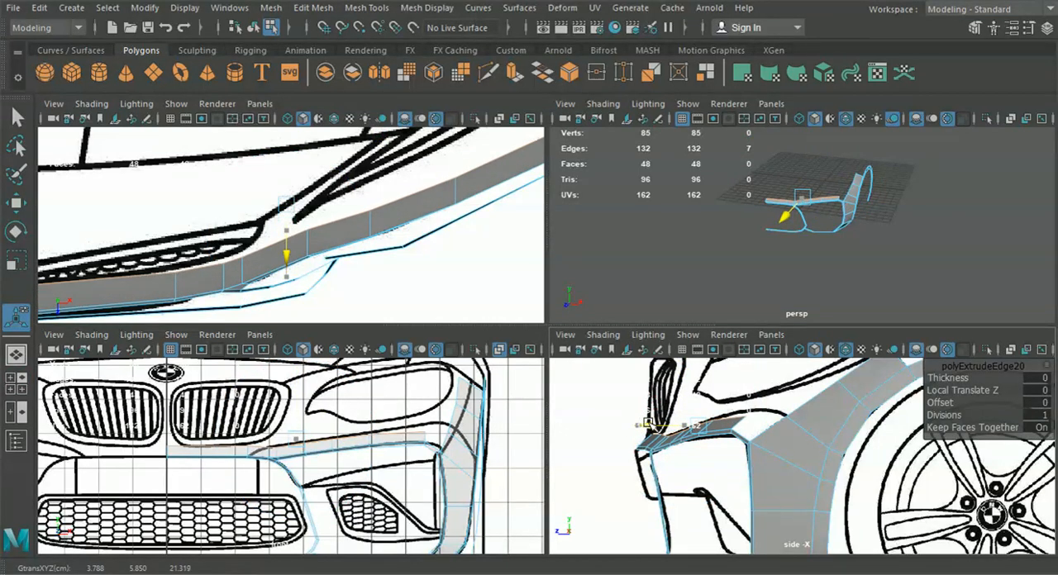
click(646, 424)
alt+middle_drag(364, 295, 366, 243)
key(space)
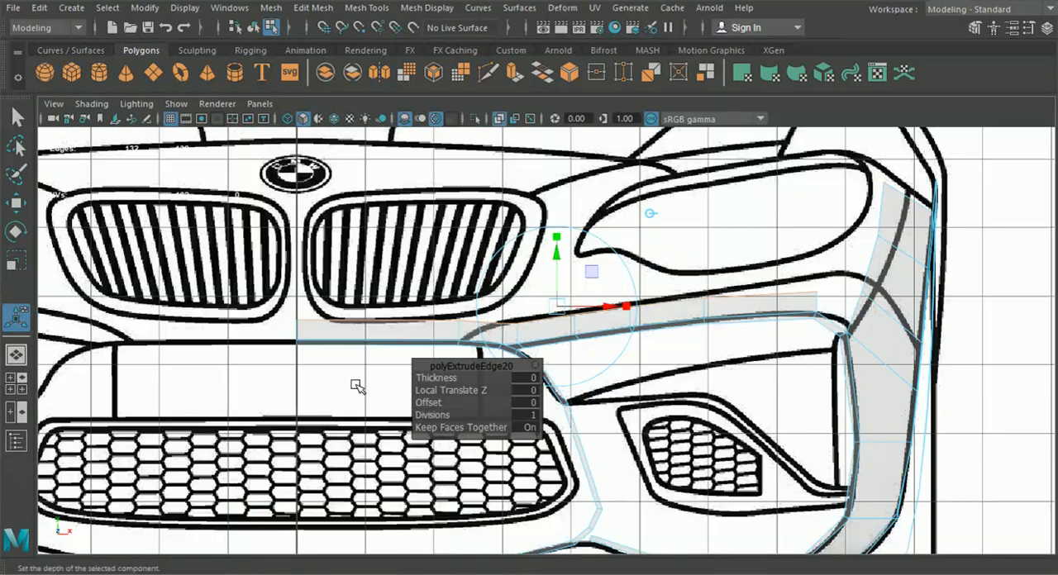
Fit the new strip's two innermost top vertices just below the grille outline in the front view, the second at about Y 5.67
right_drag(359, 336, 295, 118)
alt+right_drag(248, 297, 364, 297)
click(23, 212)
alt+middle_drag(332, 260, 472, 283)
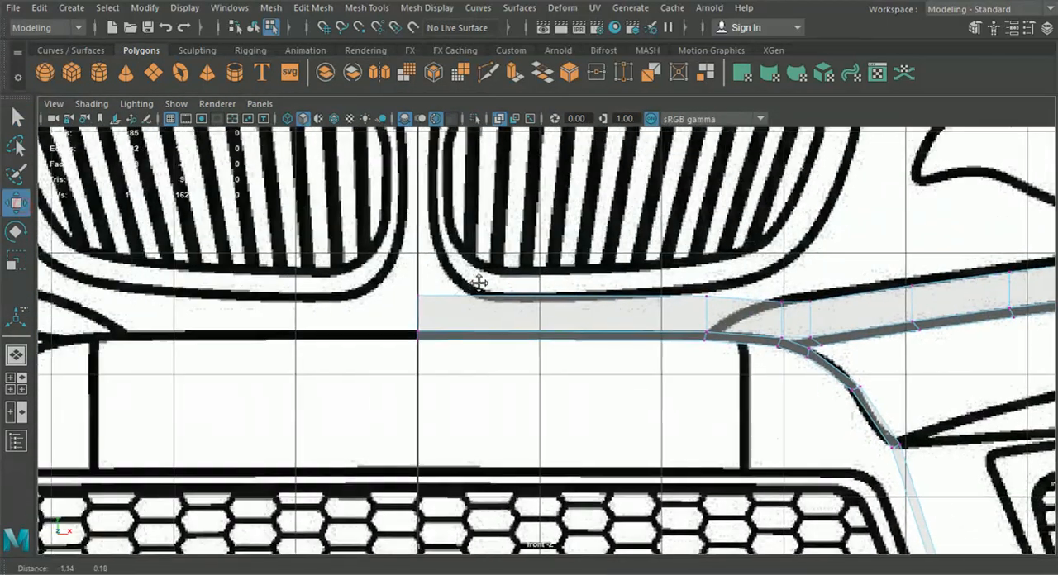
scroll(470, 286, up, 2)
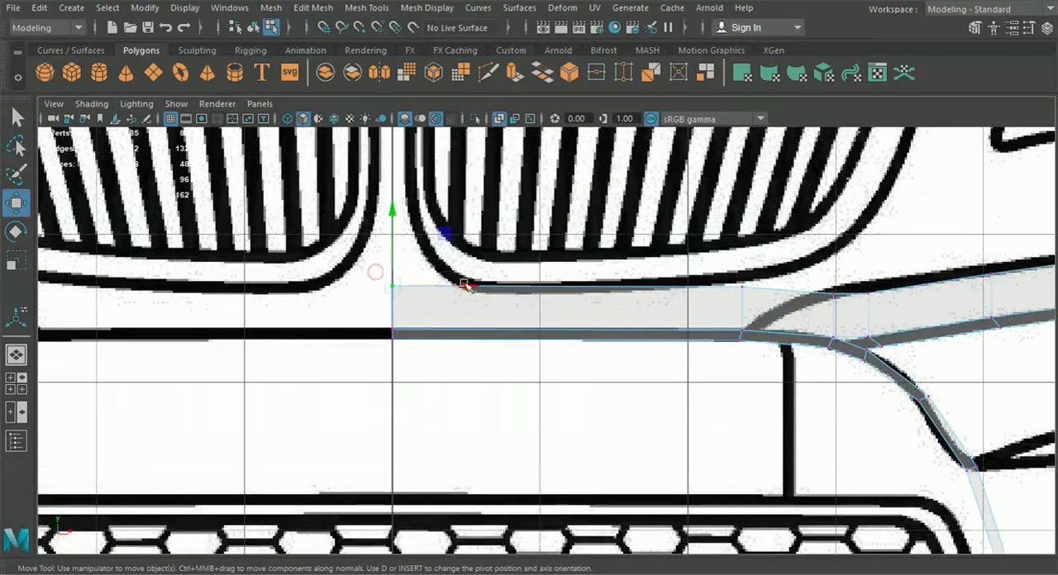
drag(392, 212, 392, 224)
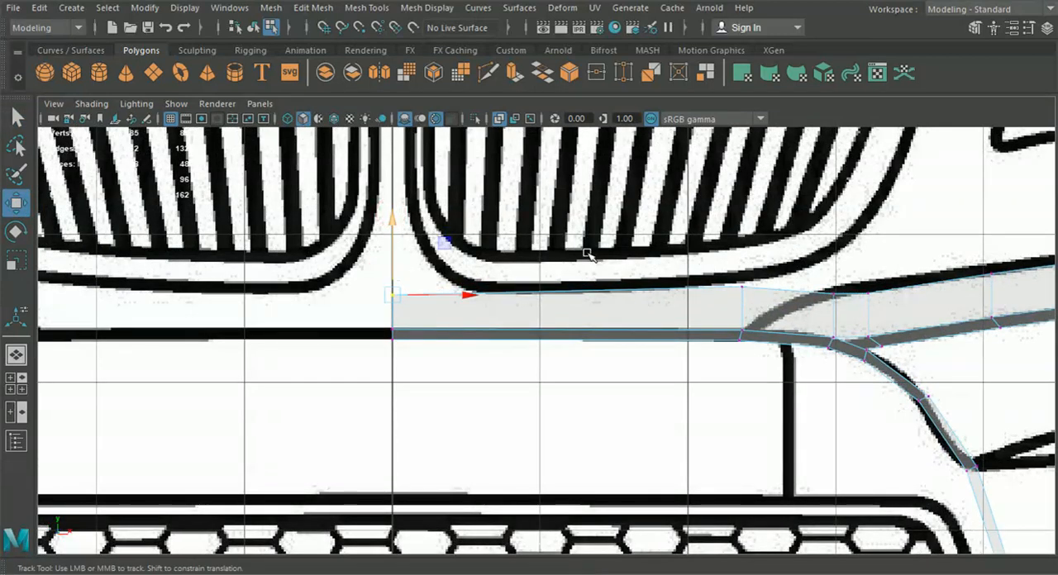
alt+middle_drag(588, 255, 477, 264)
drag(582, 268, 650, 297)
drag(629, 258, 627, 255)
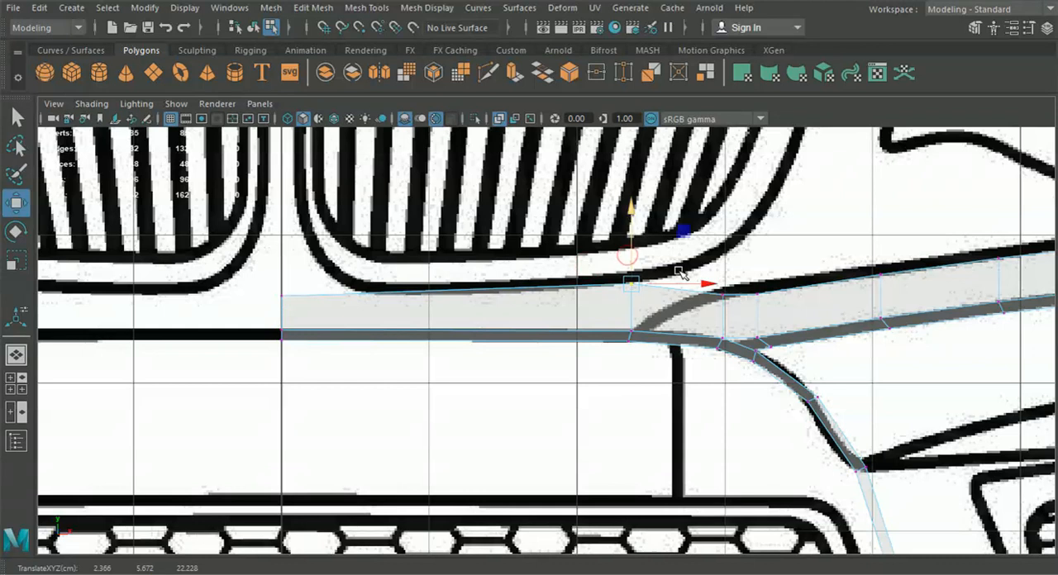
Adjust the heights of the two top vertices above the strip's fork in the front view, the outer one to about Y 5.70
alt+middle_drag(657, 264, 581, 268)
drag(659, 312, 650, 248)
drag(705, 319, 687, 251)
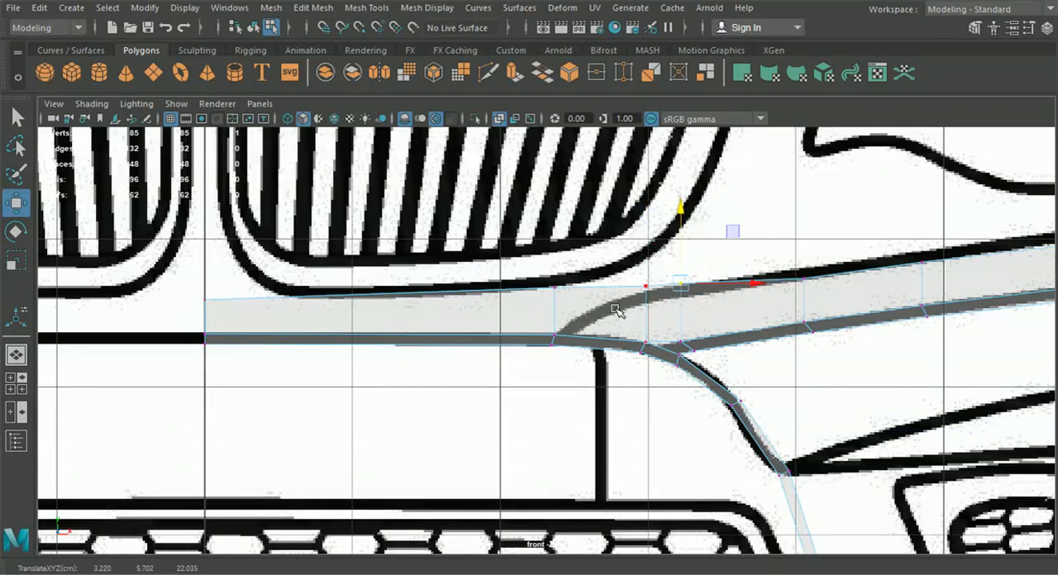
drag(615, 310, 657, 277)
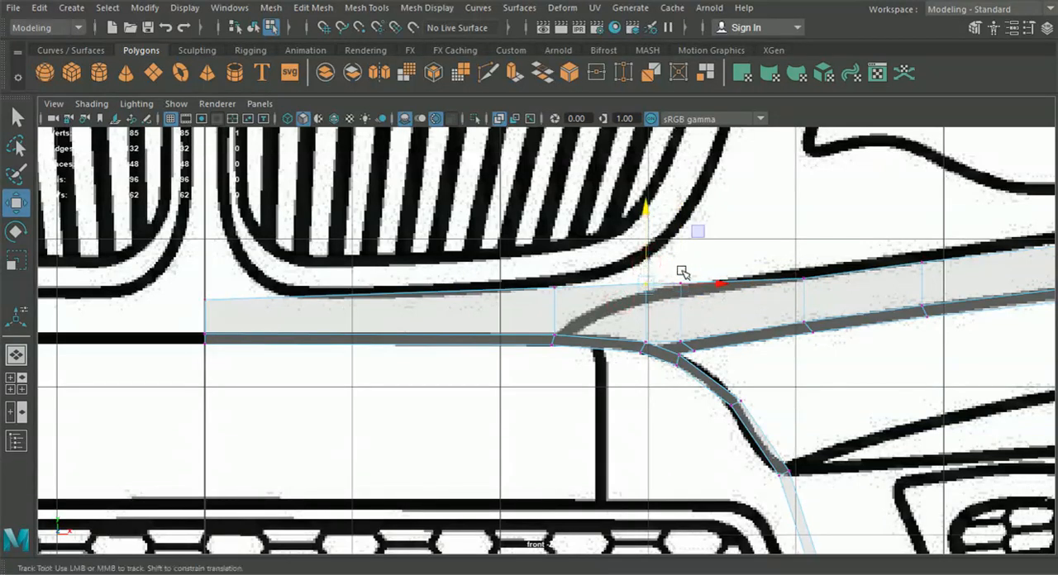
Raise the next top vertex to the blueprint line at about Y 5.80 and refine its inner neighbour to about Y 5.72
alt+middle_drag(681, 271, 443, 284)
drag(578, 297, 575, 252)
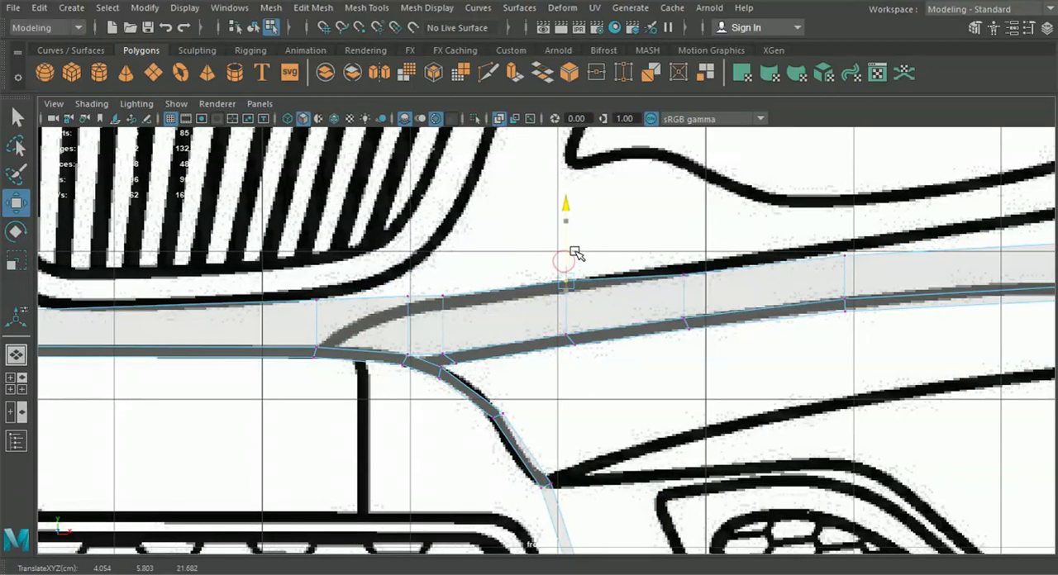
scroll(561, 261, up, 3)
drag(449, 302, 390, 255)
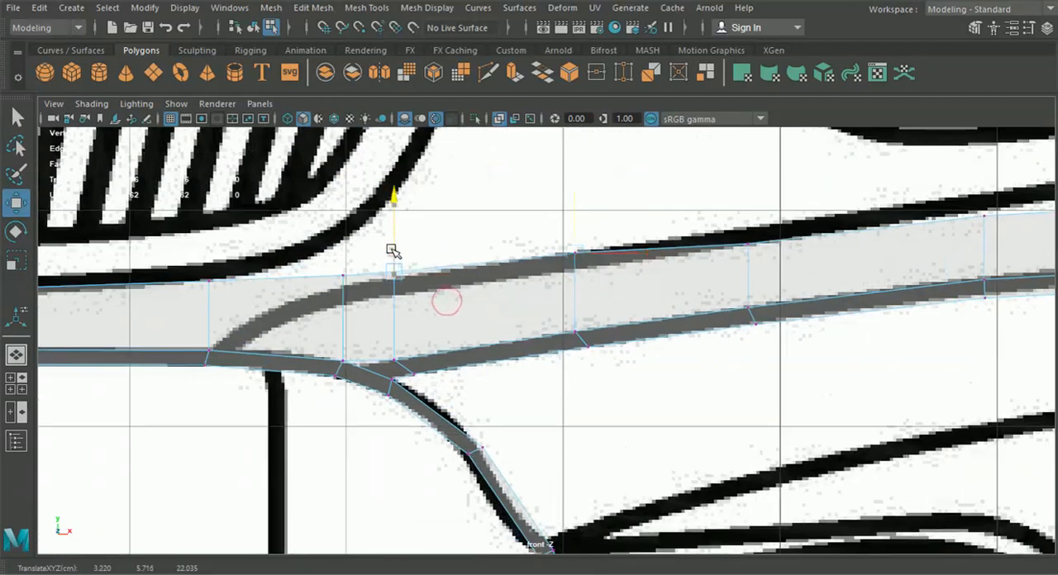
Raise the next two top vertices outward onto the blueprint line below the headlight, the outer one to about Y 6.07
alt+middle_drag(649, 252, 408, 291)
drag(478, 251, 507, 241)
alt+middle_drag(603, 278, 324, 335)
drag(450, 286, 467, 267)
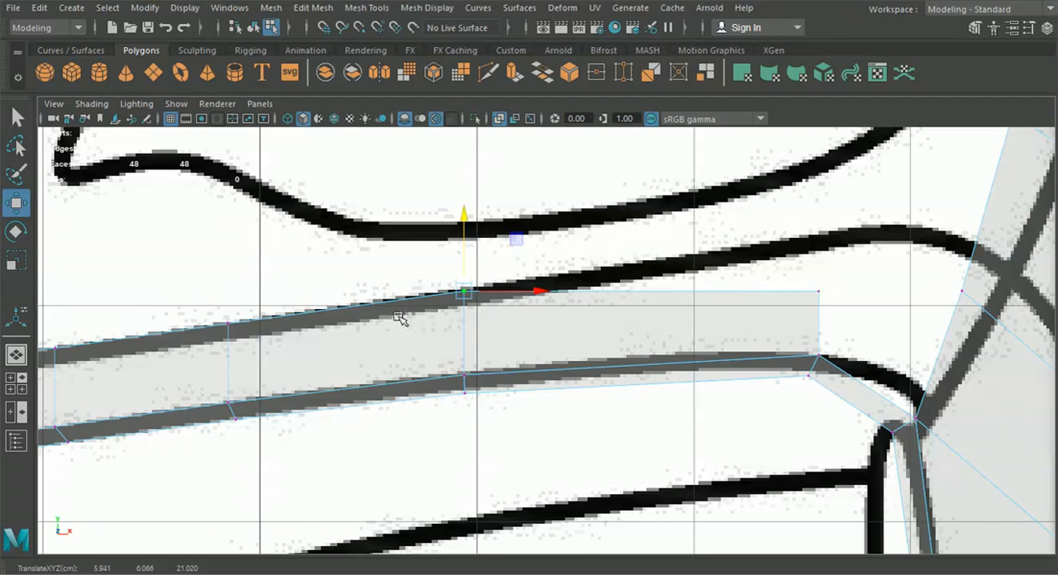
Move the strip's outermost top vertex onto the blueprint line below the headlight in the front view, at about X 7.74, Y 6.34
alt+middle_drag(806, 262, 664, 281)
drag(664, 281, 710, 249)
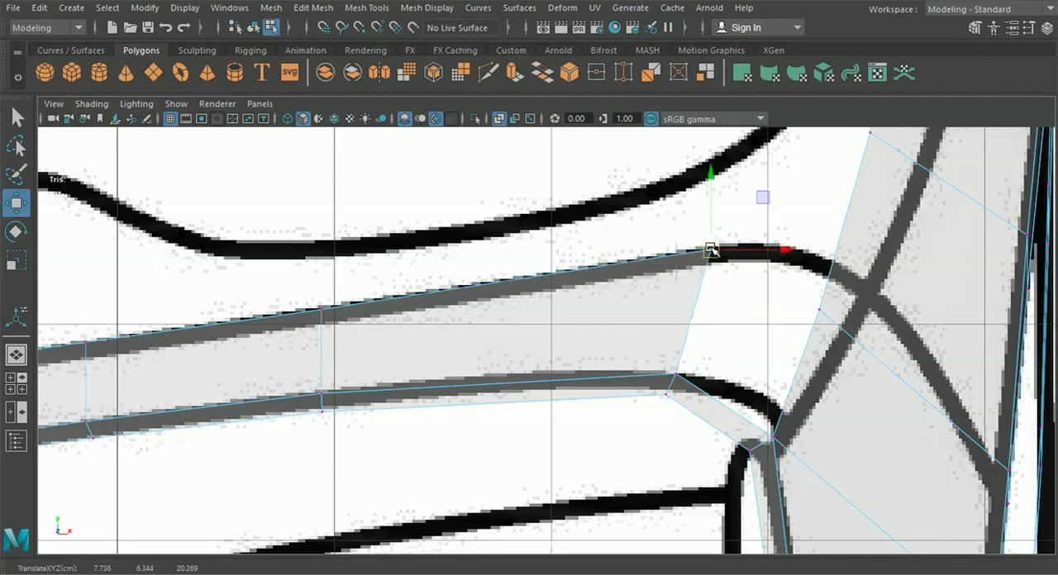
scroll(658, 312, down, 7)
Fit the strip's centre-line top vertex below the grille in the top view, at about Z 22.42, and adjust the depth of its neighbour
click(18, 383)
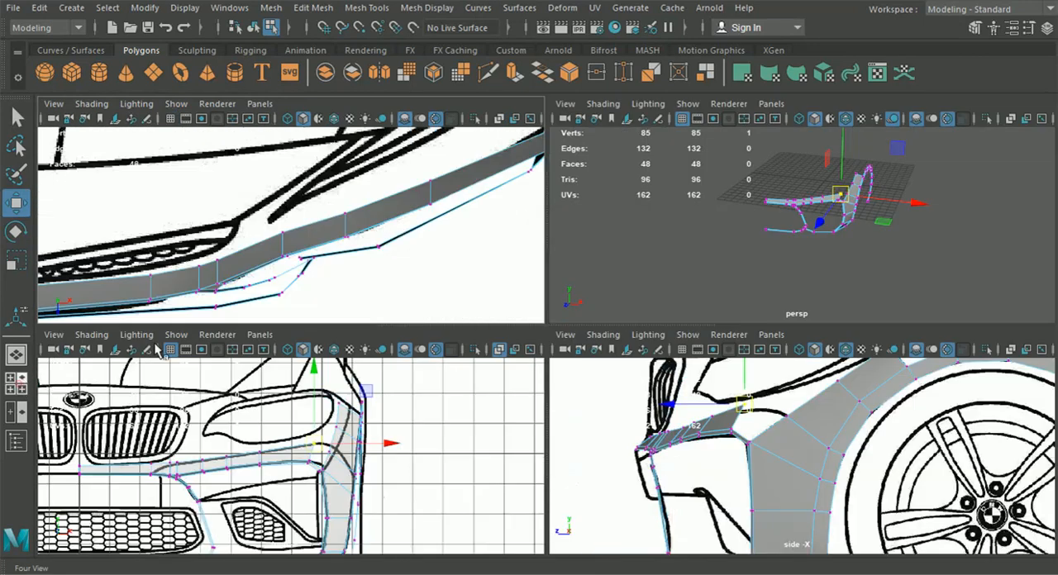
alt+middle_drag(207, 252, 467, 246)
scroll(194, 248, up, 3)
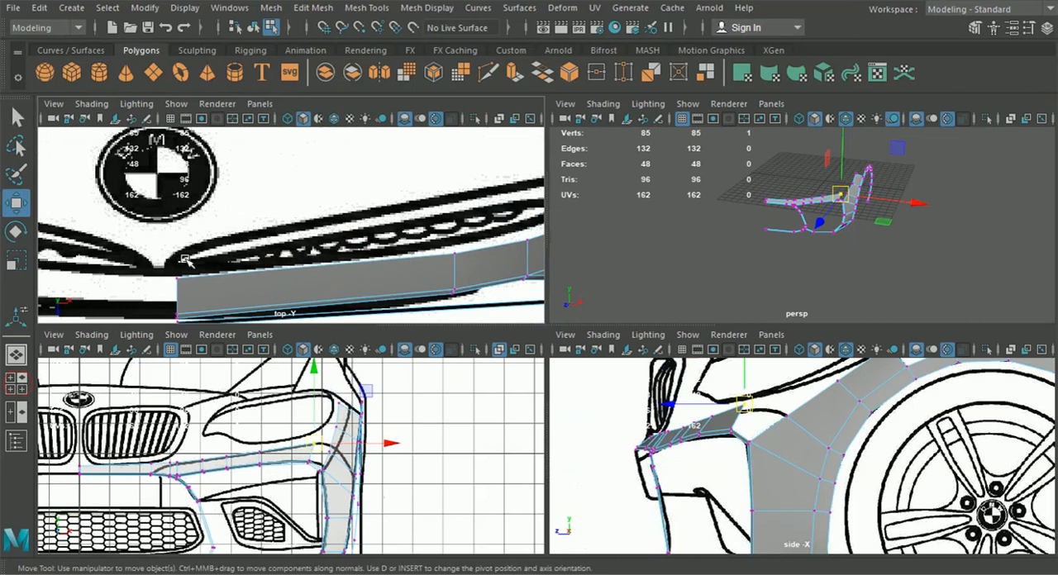
click(179, 301)
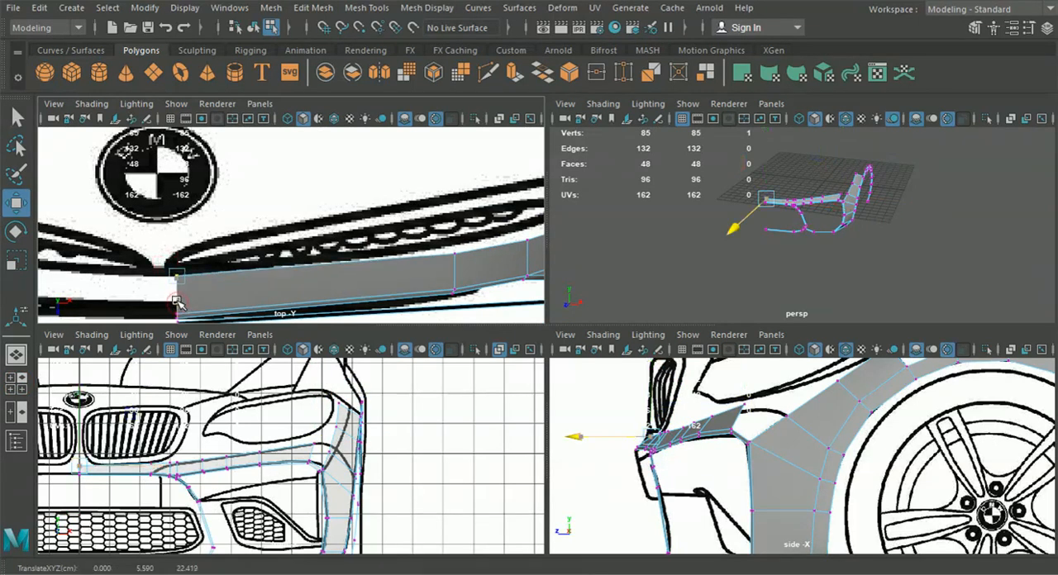
click(455, 270)
drag(455, 270, 455, 269)
Align the strip's upper vertices above the fork with the grille's outer outline in the top view
alt+middle_drag(471, 247, 315, 246)
drag(388, 251, 390, 252)
drag(372, 275, 373, 263)
drag(383, 204, 412, 241)
drag(401, 255, 404, 246)
alt+middle_drag(409, 241, 355, 276)
scroll(449, 245, up, 4)
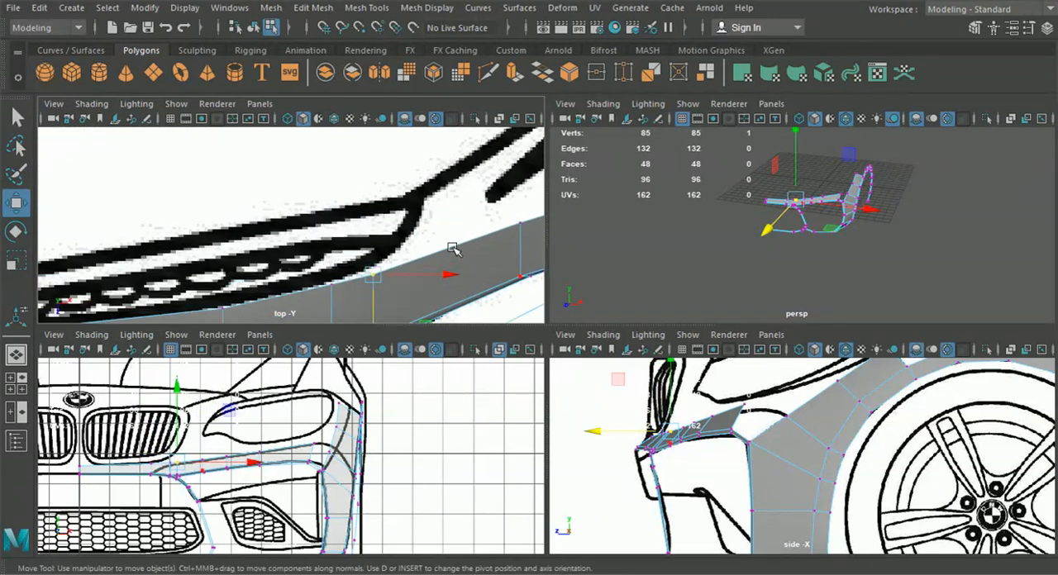
Adjust the depth of the remaining outer top vertices in the top view so the strip curves smoothly towards the fender
drag(420, 204, 453, 237)
scroll(454, 238, down, 5)
alt+middle_drag(454, 238, 388, 272)
scroll(371, 269, up, 2)
click(349, 242)
drag(349, 291, 352, 287)
click(476, 188)
mouse_move(463, 245)
mouse_down()
mouse_move(472, 237)
mouse_move(461, 235)
mouse_up()
scroll(406, 287, down, 3)
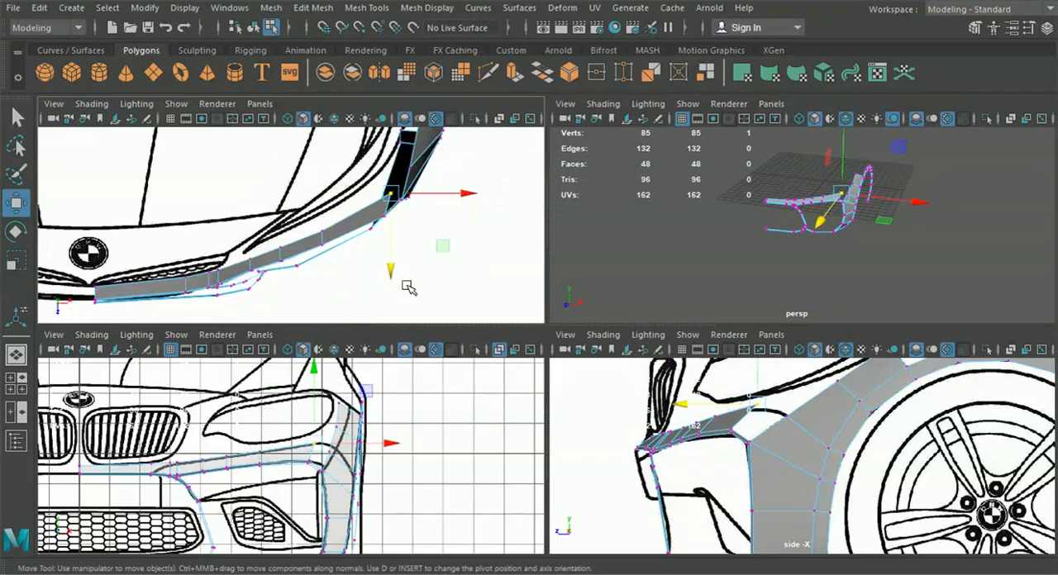
scroll(409, 287, down, 2)
scroll(415, 273, up, 2)
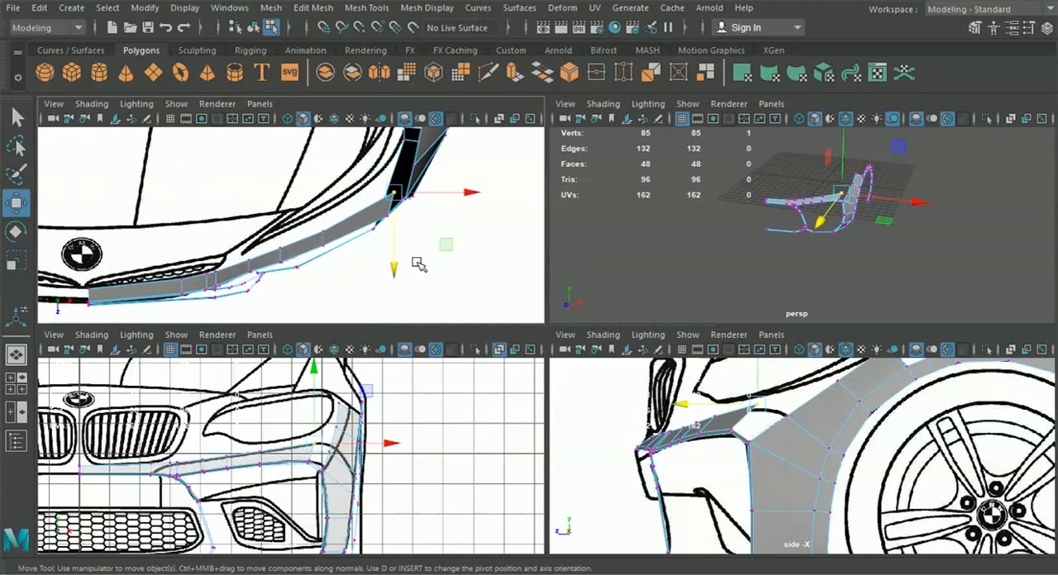
scroll(450, 235, up, 2)
alt+middle_drag(463, 231, 398, 278)
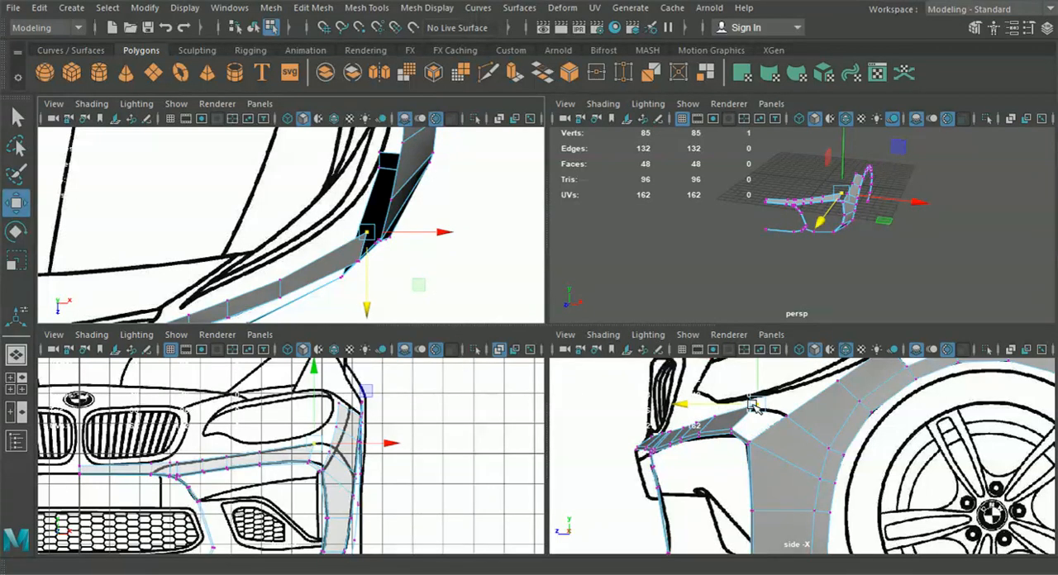
Bridge the open end edge of the bumper strip to the facing inner edge of the fender panel
key(space)
alt+drag(763, 307, 671, 347)
scroll(637, 330, up, 3)
right_drag(603, 315, 604, 177)
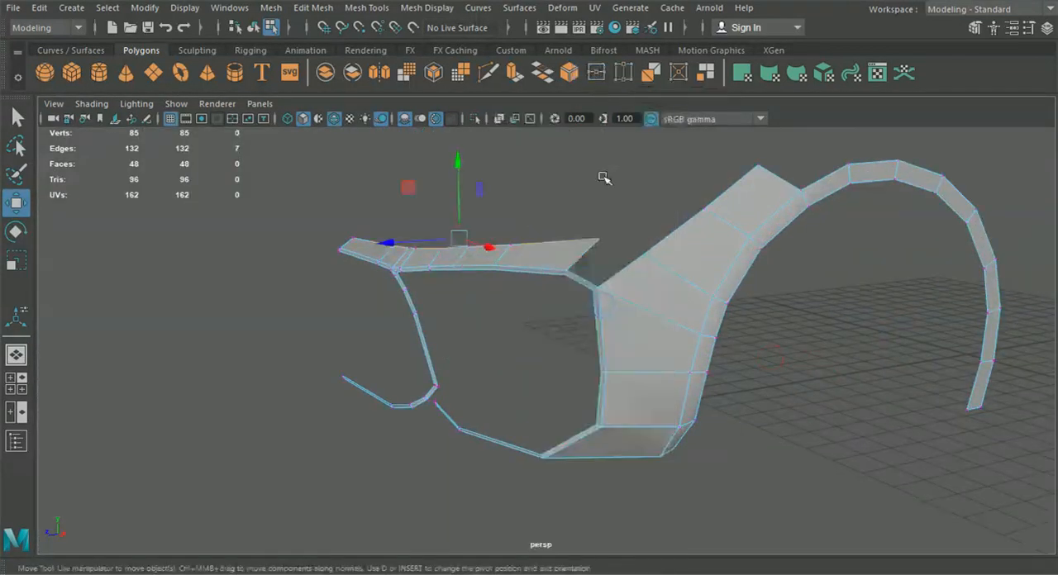
scroll(590, 262, up, 3)
click(643, 256)
shift+click(642, 257)
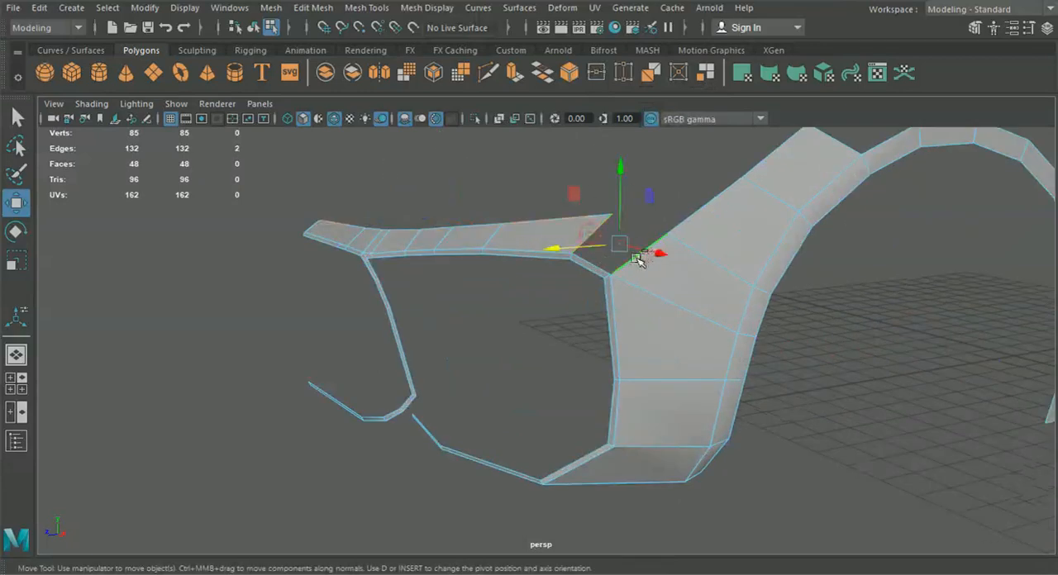
click(273, 8)
mouse_move(298, 10)
click(329, 78)
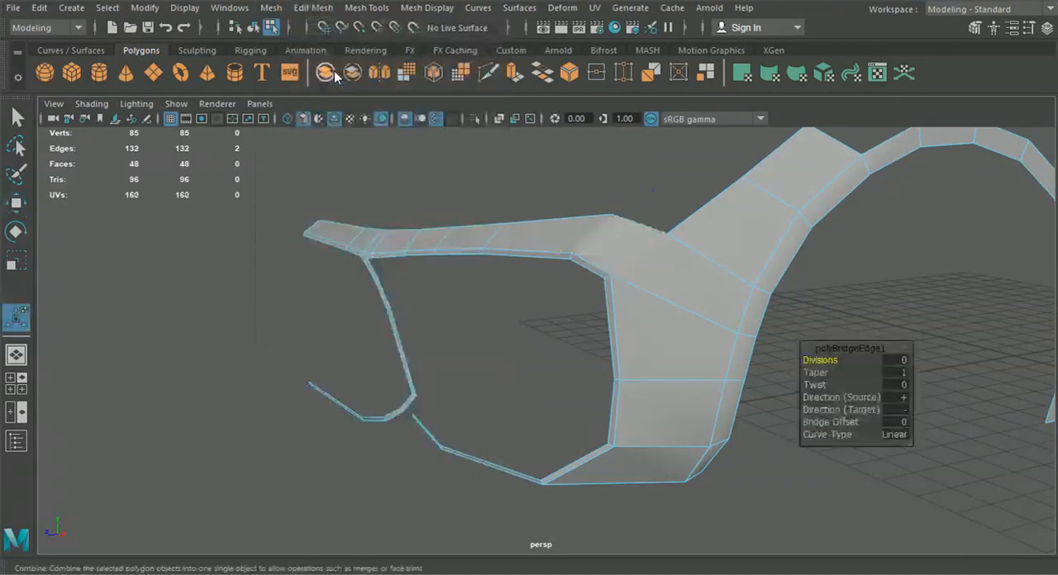
Shift the two corner vertices below the bridge sideways to about X 7.97, and adjust the fender's upper bridge vertex along X
alt+drag(474, 327, 499, 313)
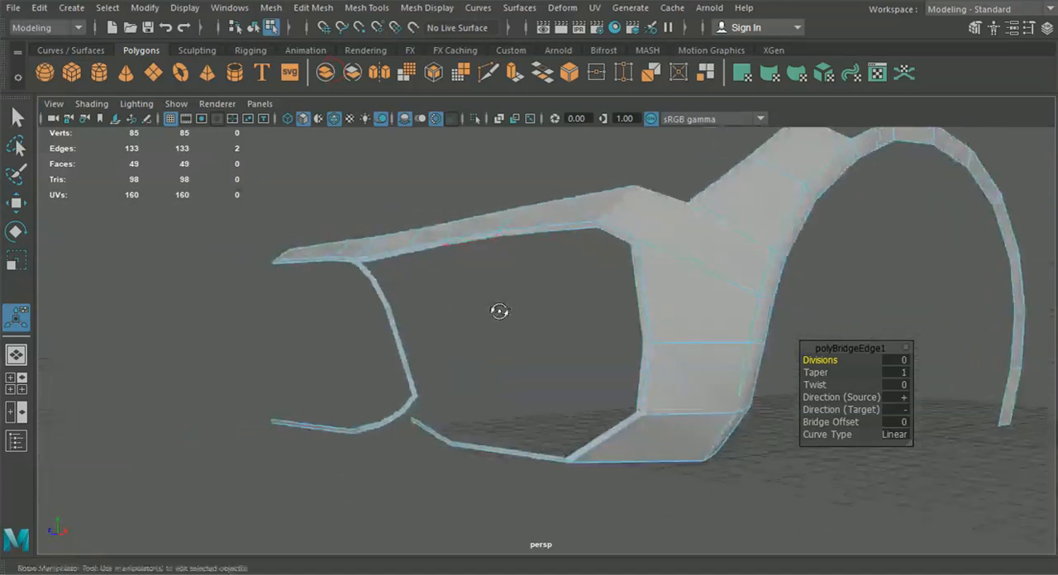
click(501, 315)
alt+drag(570, 347, 645, 343)
right_drag(735, 242, 656, 130)
alt+middle_drag(659, 227, 585, 271)
scroll(584, 271, up, 3)
alt+drag(584, 272, 688, 283)
alt+drag(689, 284, 143, 230)
click(17, 202)
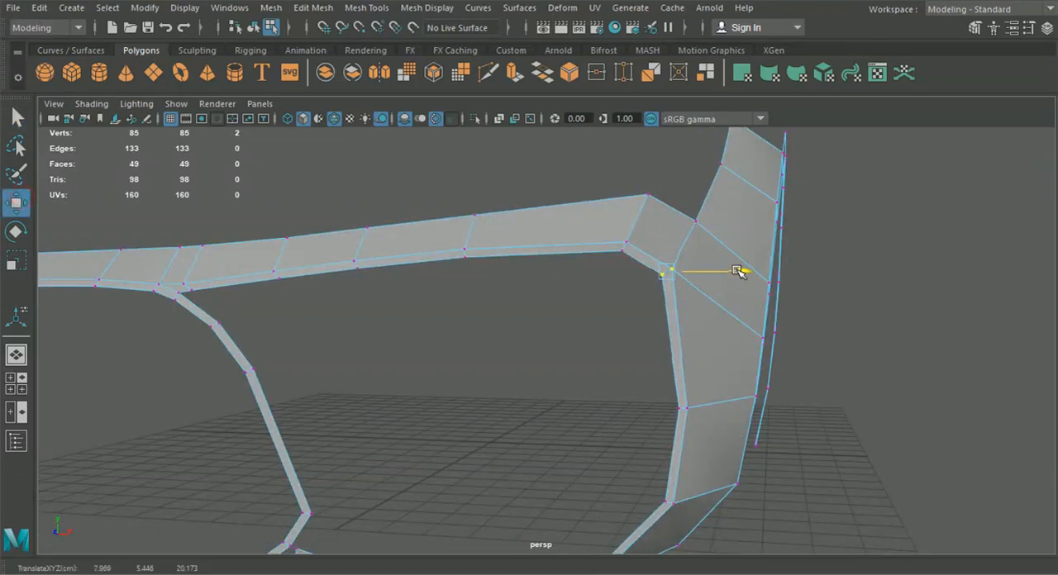
click(697, 223)
drag(772, 224, 874, 274)
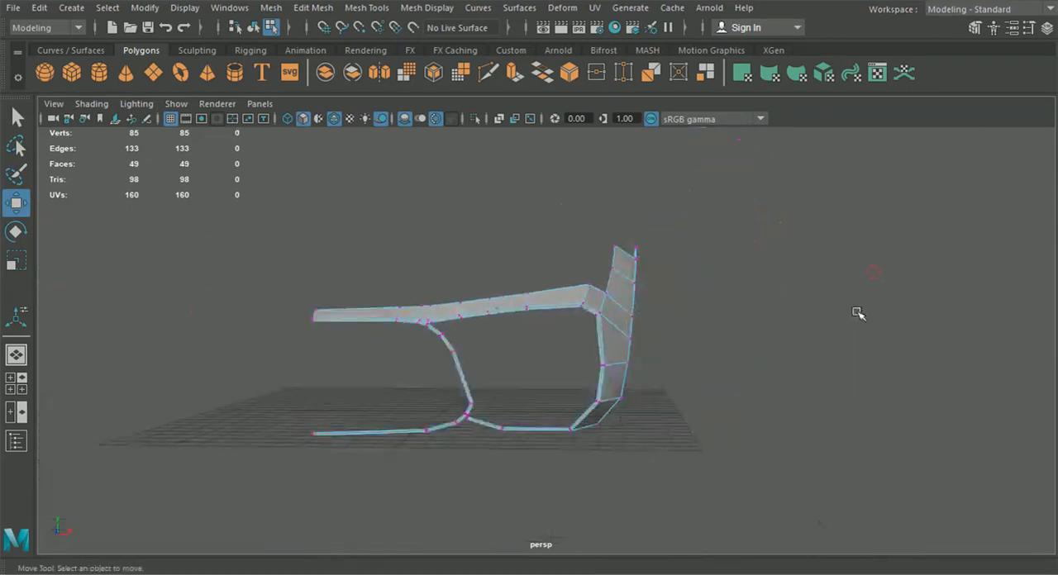
alt+drag(858, 313, 781, 297)
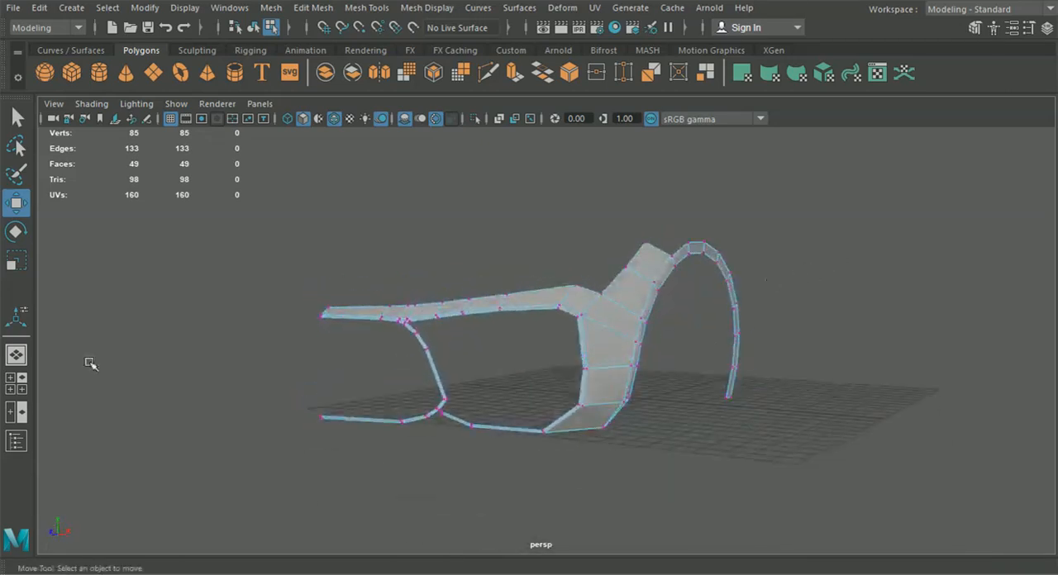
Extrude the fender panel's two upper inner edges towards the headlight in the front view and place the new strip beside its outline
click(10, 386)
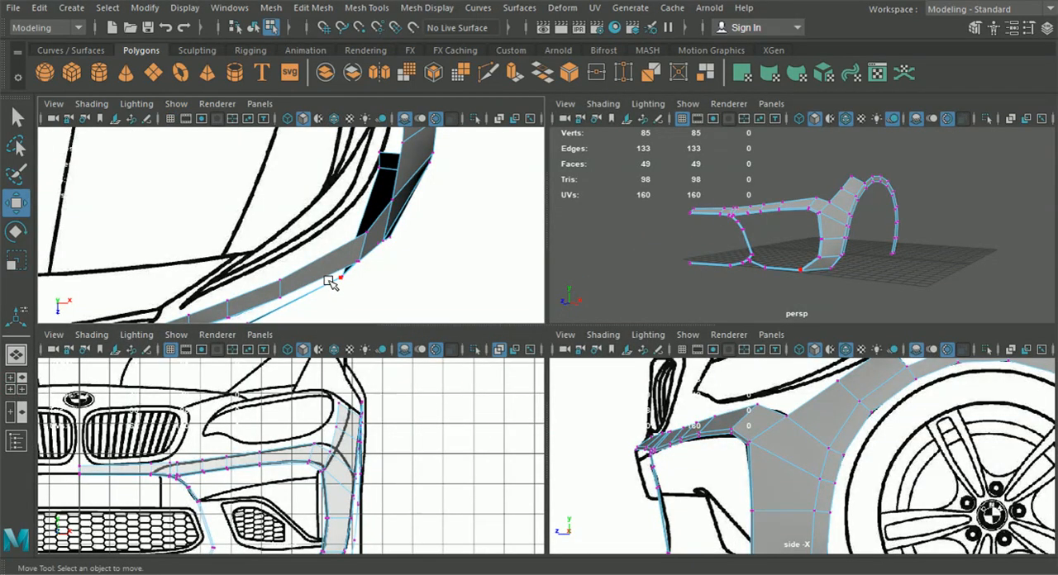
key(space)
scroll(560, 278, up, 3)
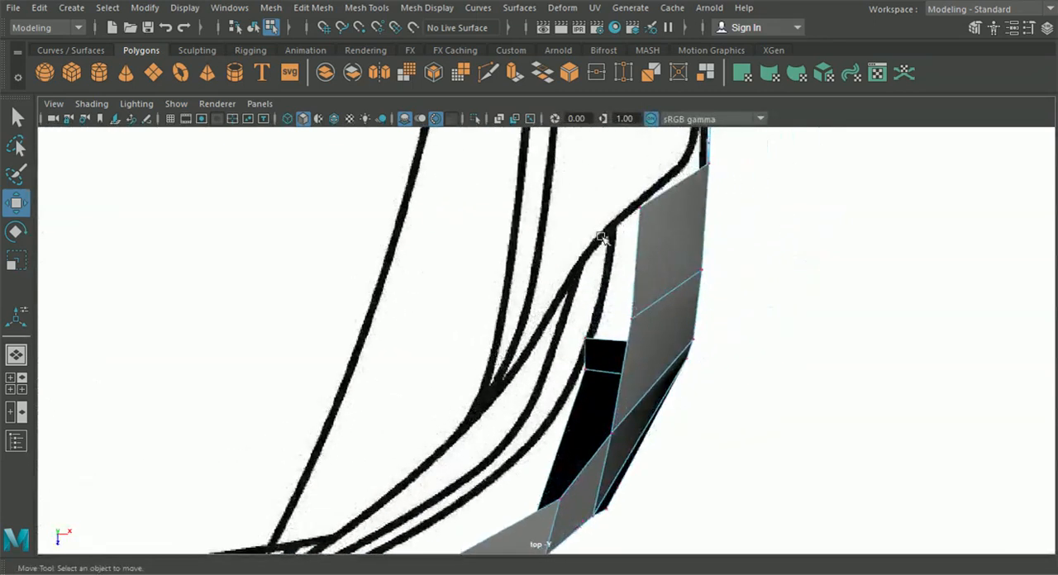
click(15, 383)
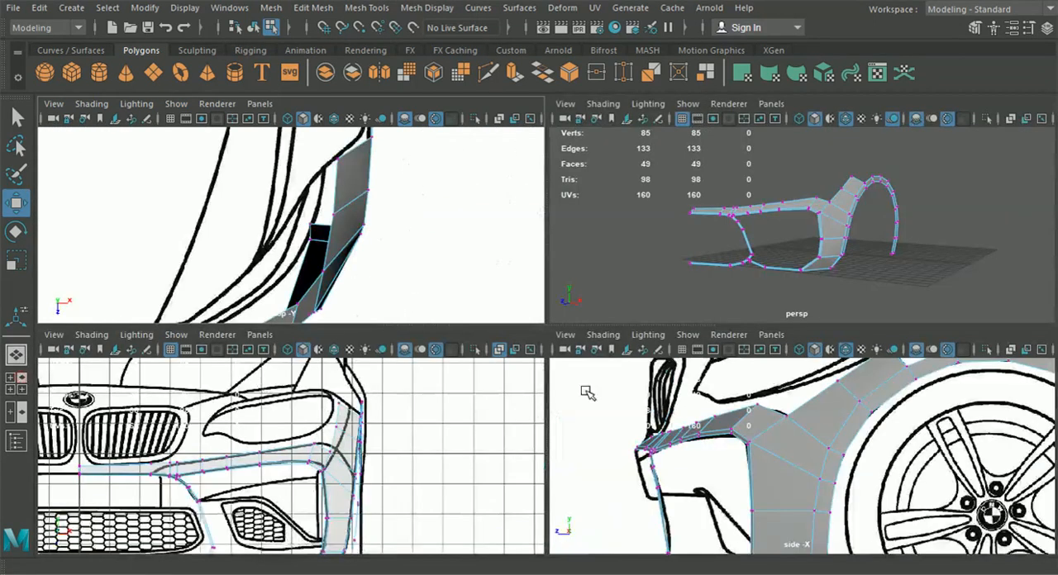
key(space)
scroll(579, 314, up, 1)
right_drag(650, 161, 653, 140)
click(646, 296)
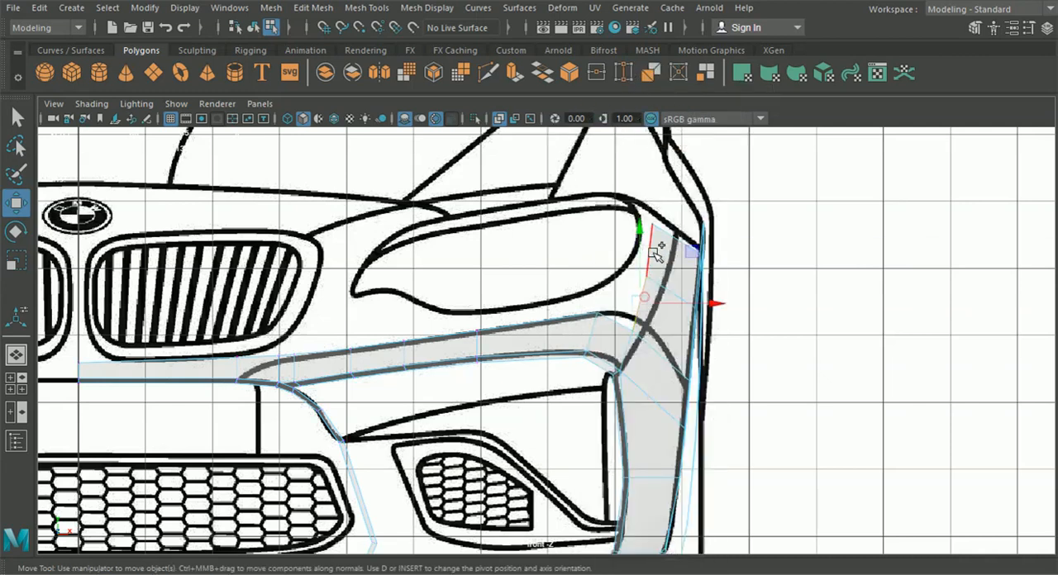
key(ctrl+e)
click(733, 213)
drag(698, 277, 680, 274)
drag(625, 236, 628, 219)
Snap the new strip's lowest vertex onto the bumper strip's outer top vertex and merge the two
right_drag(660, 300, 584, 119)
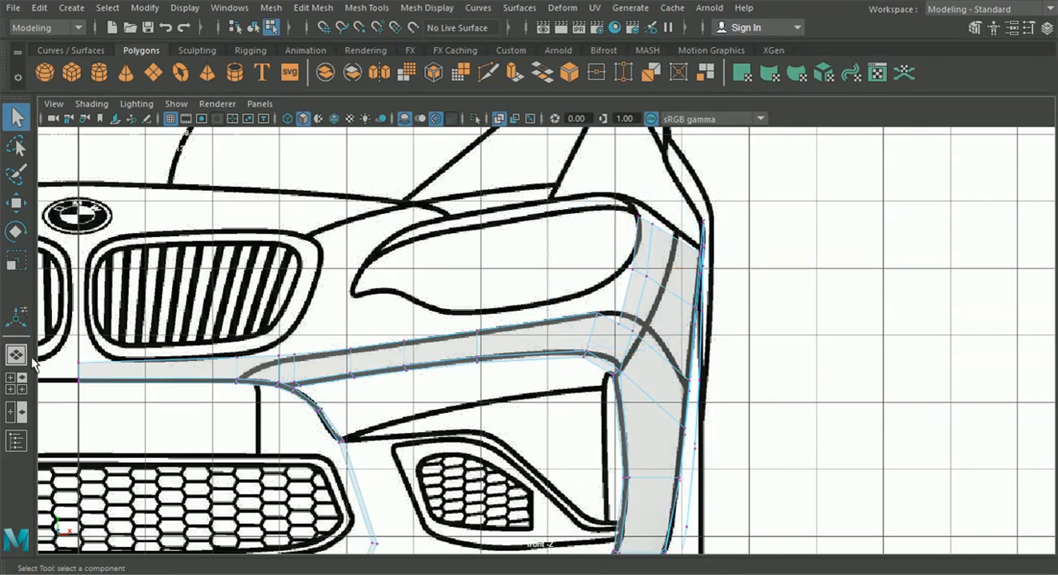
click(16, 355)
alt+drag(507, 398, 570, 389)
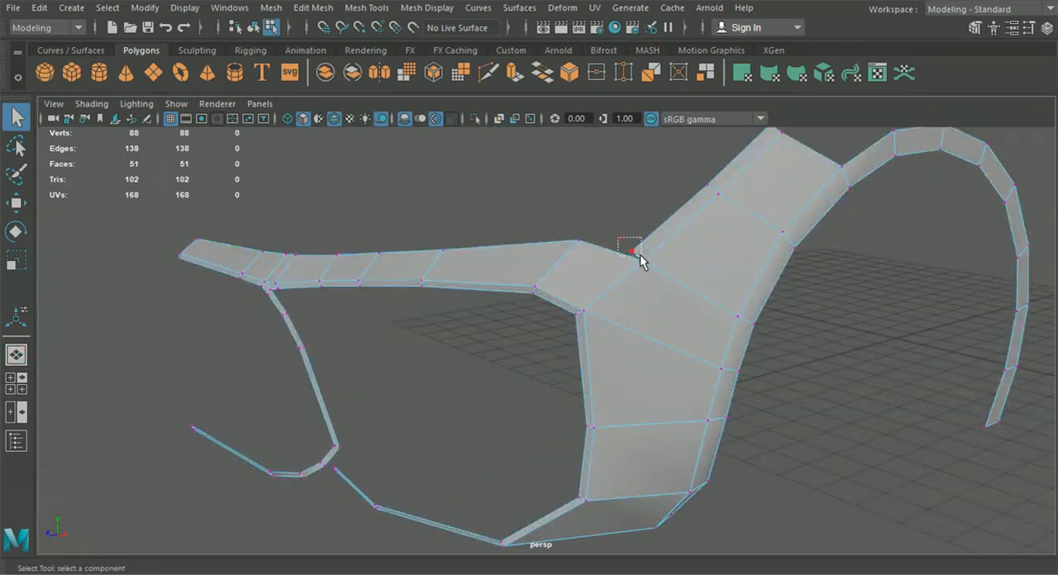
click(14, 204)
key(f)
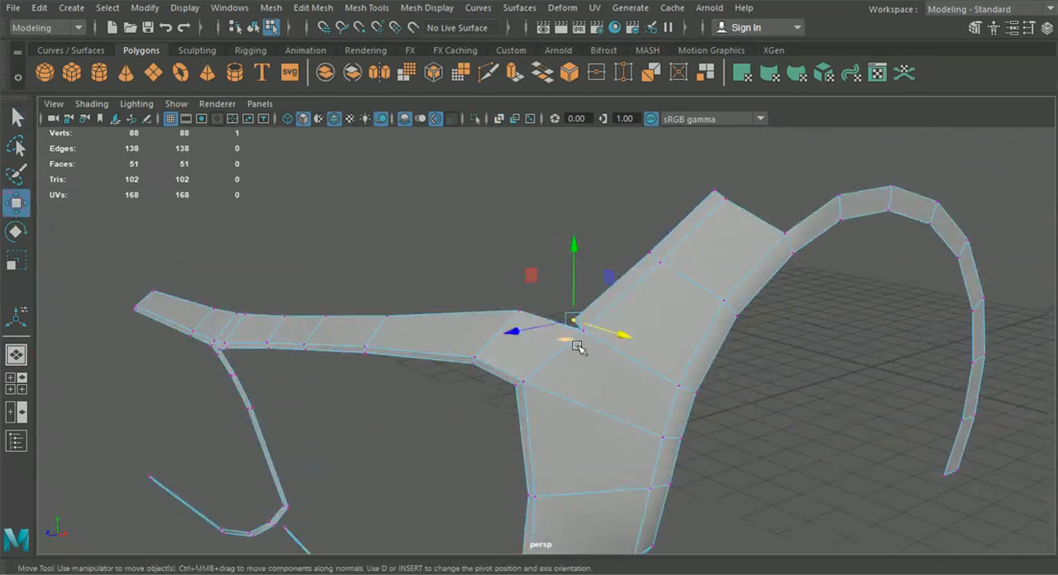
drag(567, 320, 529, 315)
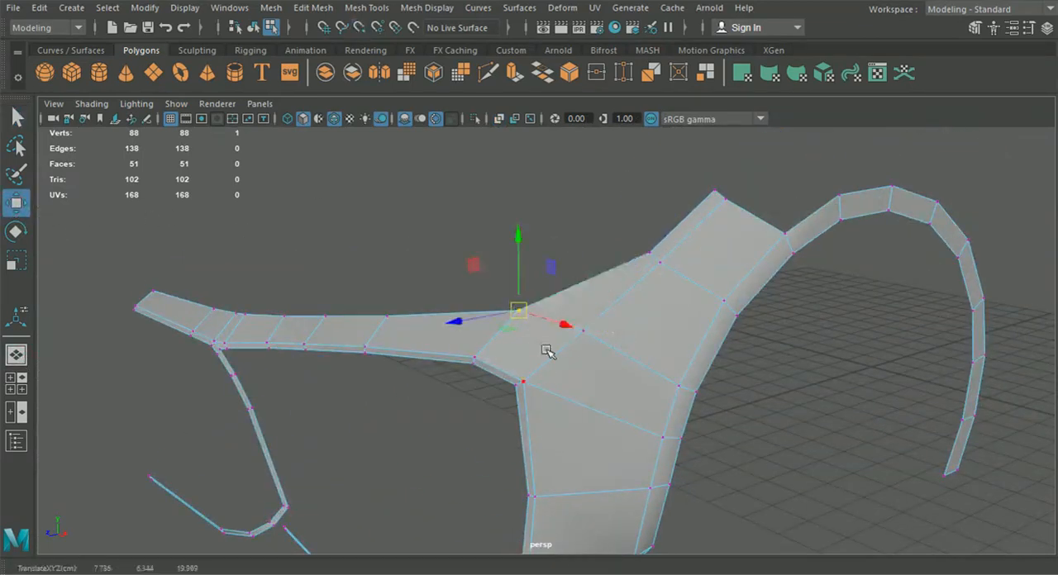
click(313, 8)
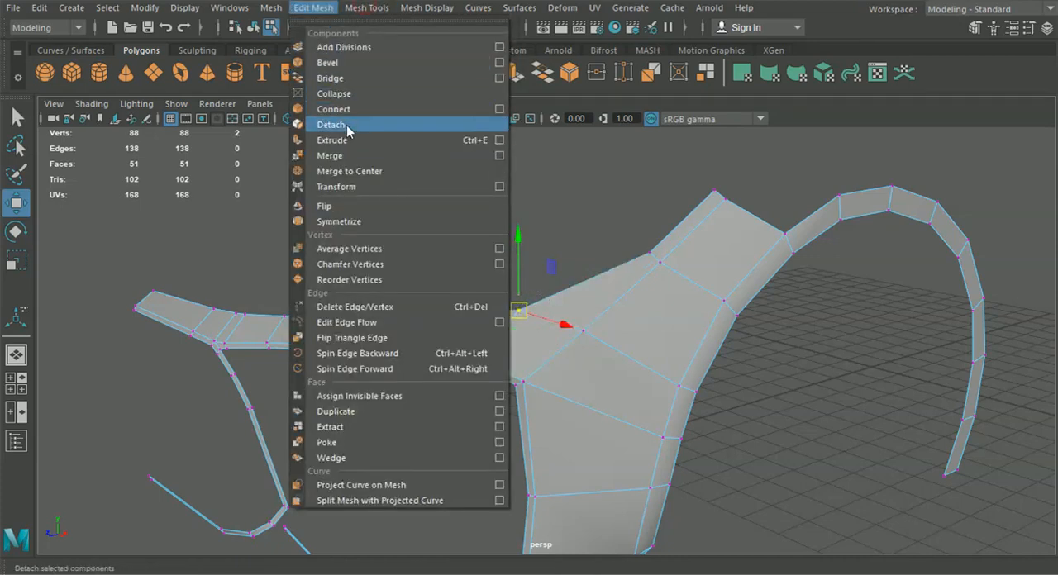
click(329, 155)
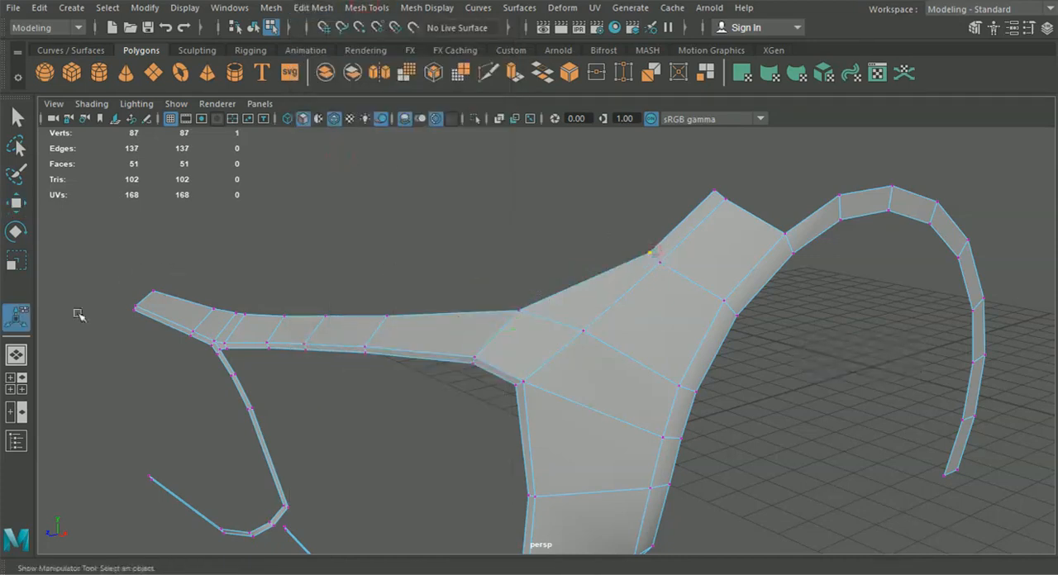
Fit the new strip's middle inner vertex in the side and front views, at about X 8.21, Y 6.95, Z 18.29
click(23, 385)
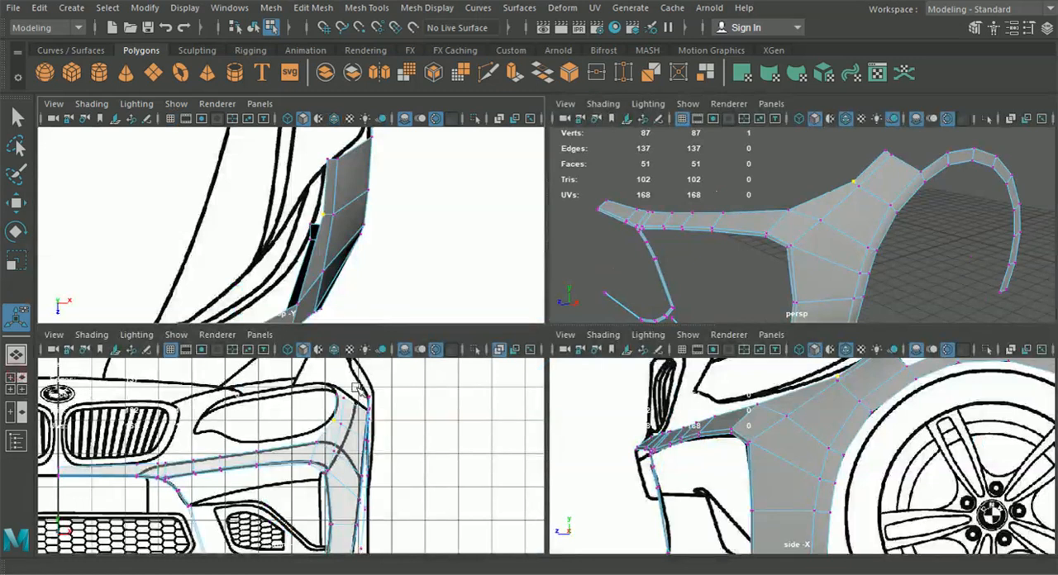
click(16, 202)
alt+middle_drag(700, 424, 722, 461)
scroll(767, 405, up, 5)
drag(746, 392, 731, 395)
scroll(353, 412, up, 5)
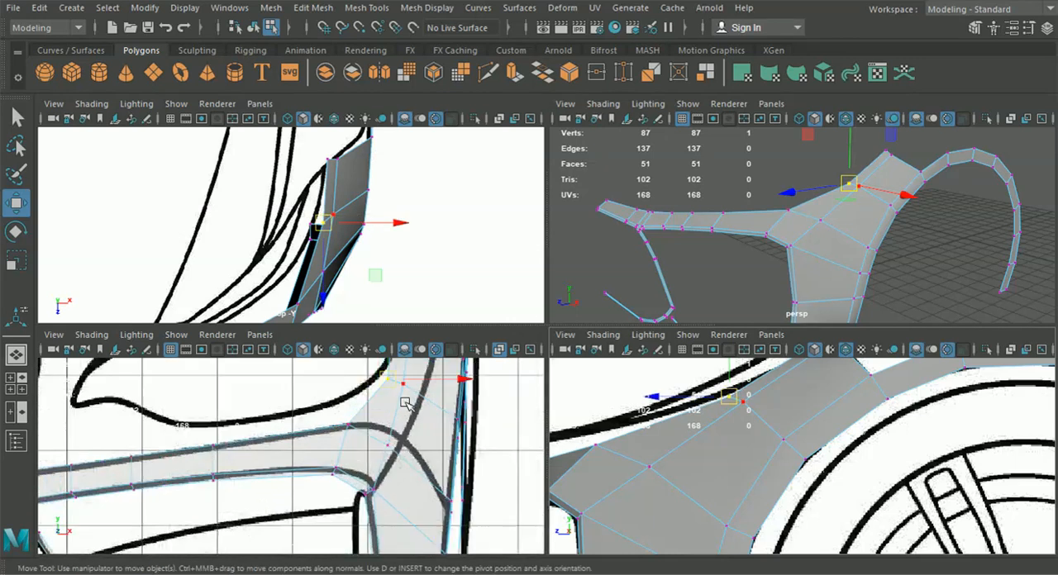
alt+middle_drag(403, 402, 368, 416)
drag(424, 395, 420, 395)
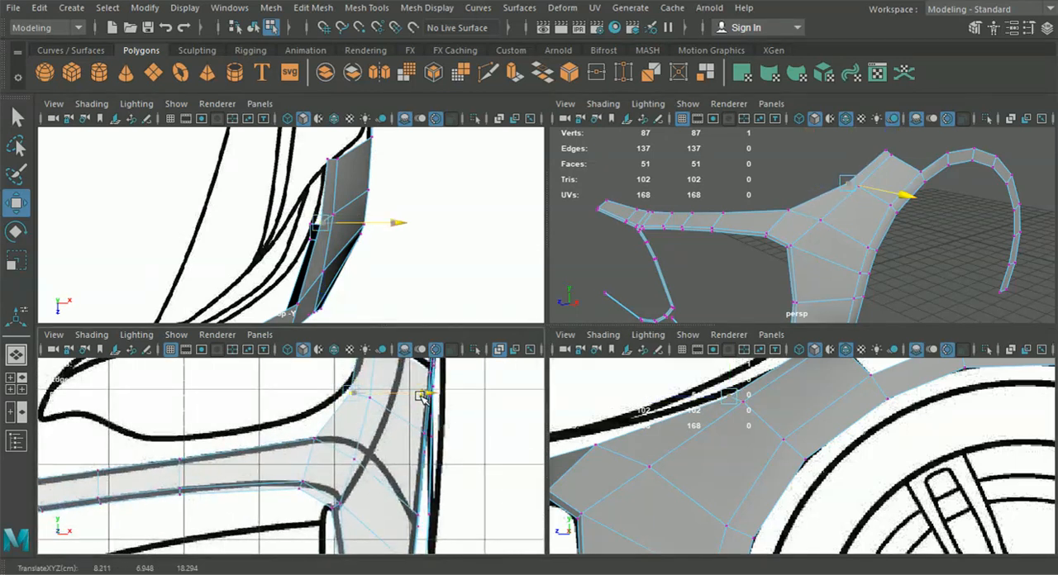
Fit the strip's top inner vertex in the top view and its outer neighbour to the blueprint line at about Y 7.59, Z 16.87
alt+middle_drag(347, 190, 335, 267)
click(315, 234)
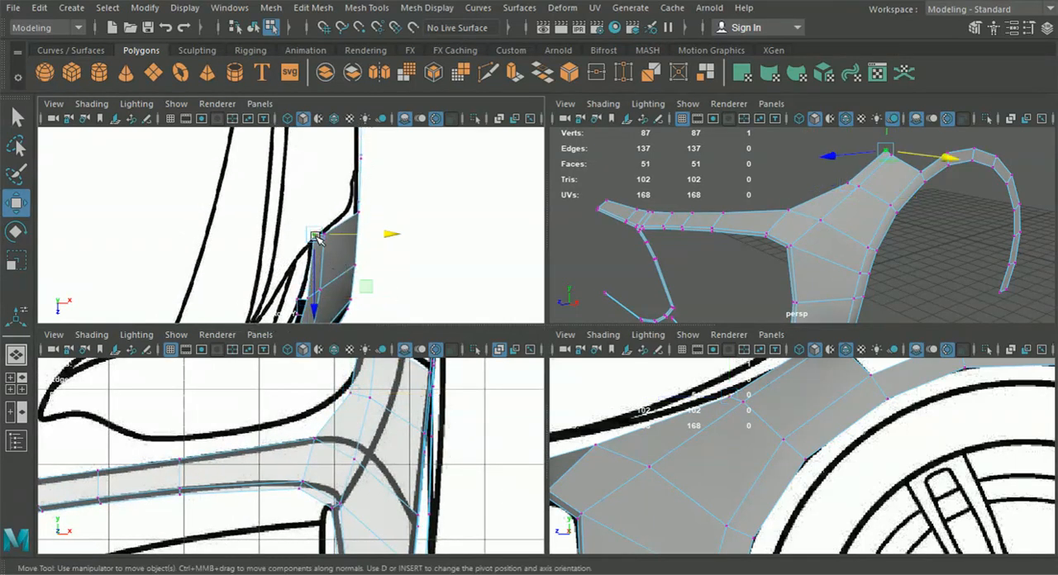
scroll(318, 241, up, 5)
drag(346, 247, 346, 264)
alt+middle_drag(755, 424, 708, 482)
mouse_move(774, 391)
mouse_down()
mouse_move(781, 406)
mouse_move(784, 398)
mouse_up()
scroll(803, 406, up, 3)
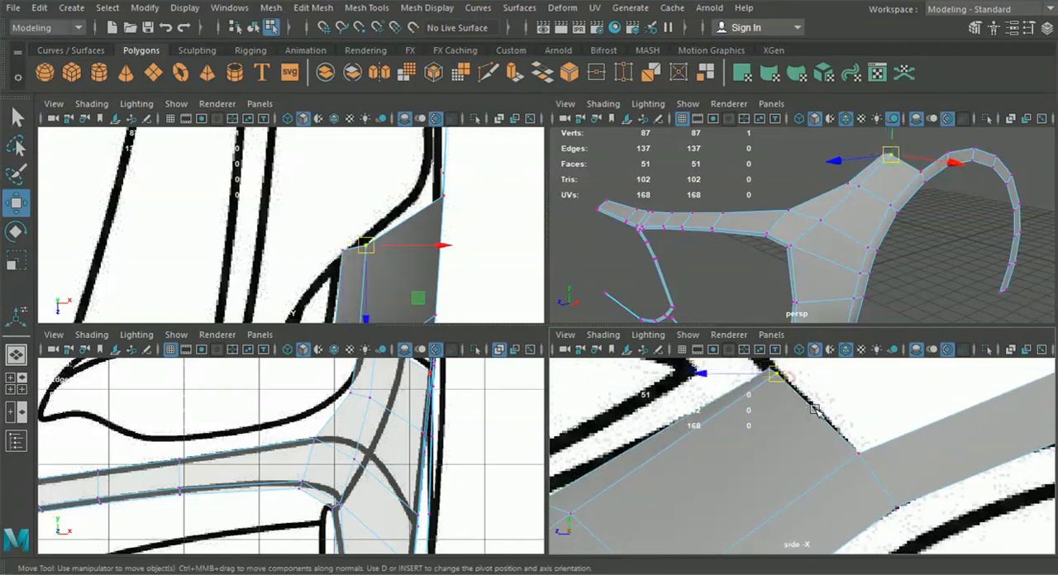
drag(780, 374, 801, 388)
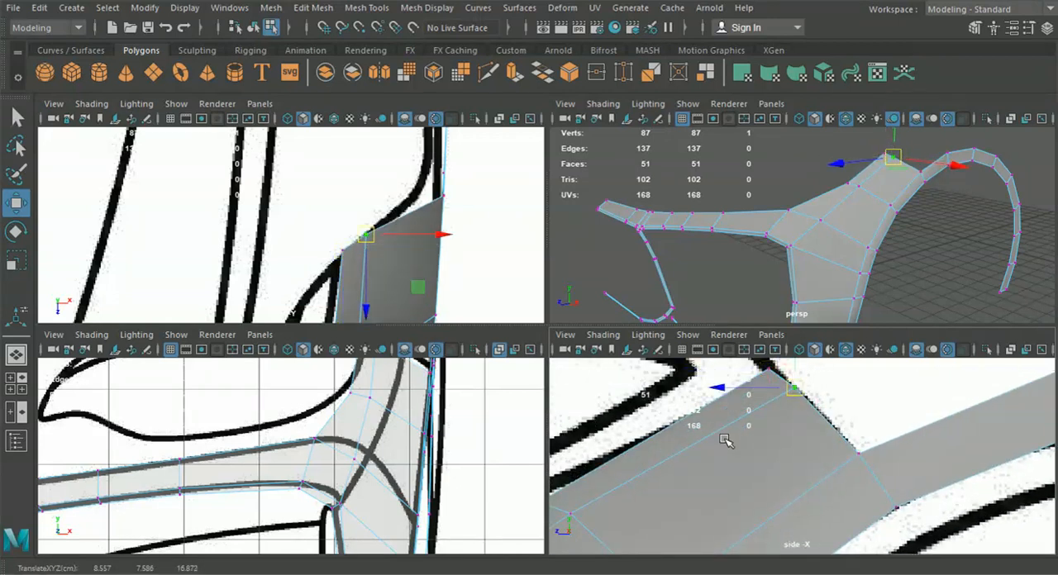
Reposition the middle vertex of the strip's outer edge slightly lower and further back in the side view
alt+middle_drag(655, 481, 754, 440)
click(669, 474)
drag(670, 473, 678, 483)
alt+middle_drag(383, 432, 382, 493)
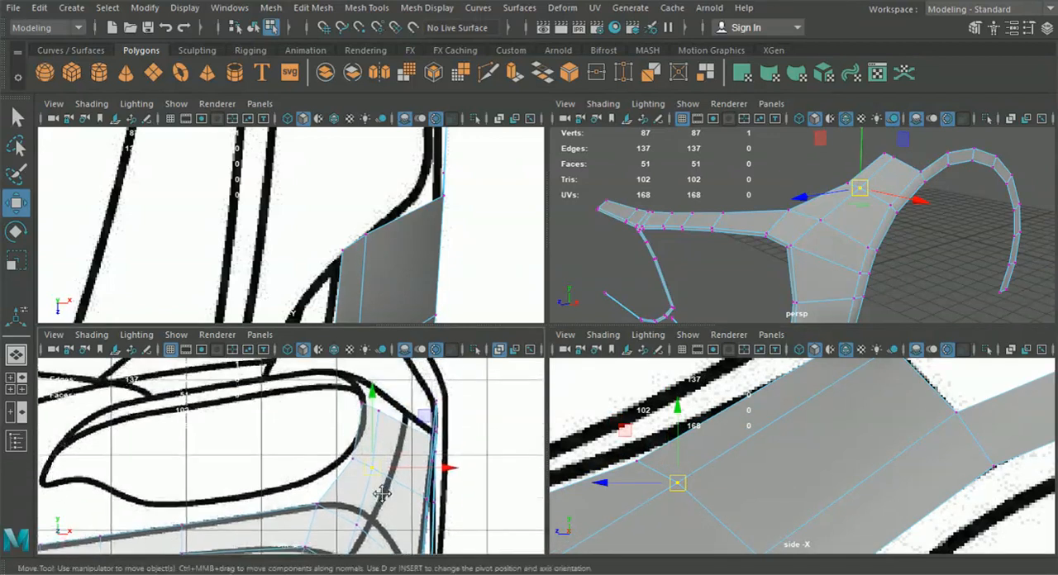
Shift the outer edge's top vertex outward in the front view, its middle vertex to about X 8.53 and the top inner vertex to X 8.51
click(388, 422)
alt+middle_drag(763, 396, 763, 443)
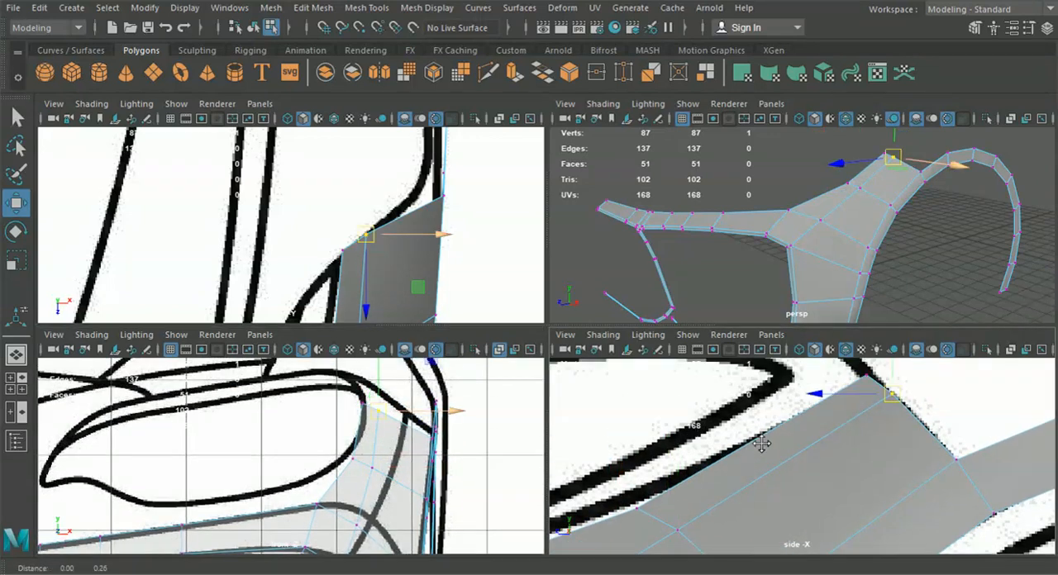
drag(456, 414, 471, 407)
click(376, 464)
drag(434, 471, 436, 470)
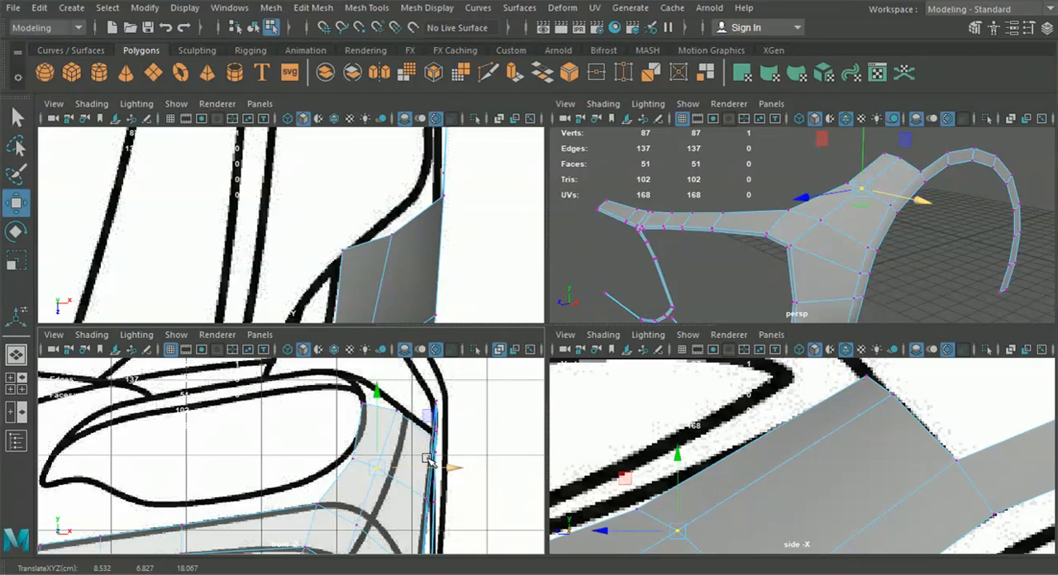
click(362, 402)
drag(365, 404, 412, 402)
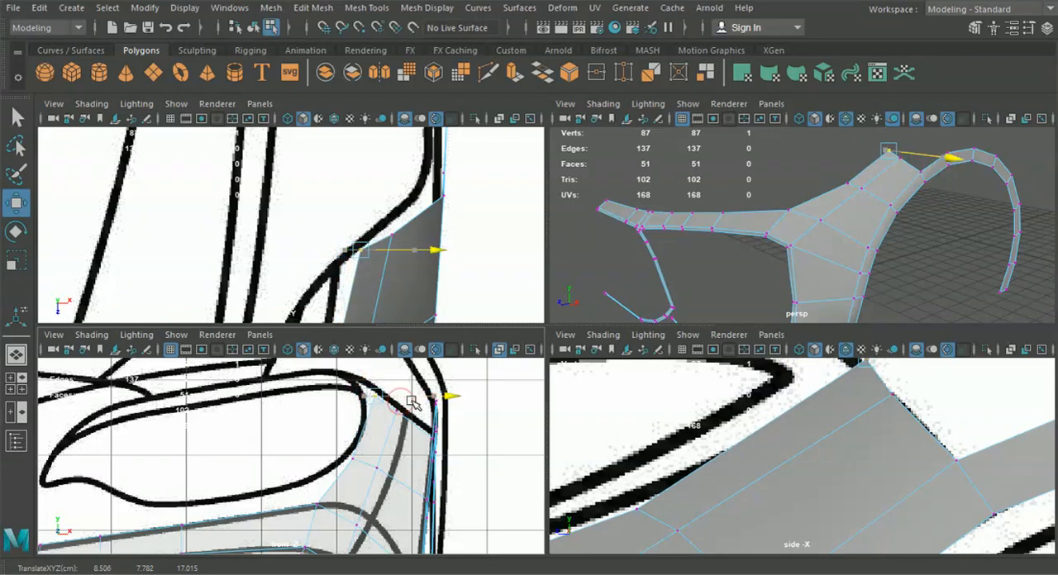
Nudge the strip's middle inner vertex slightly outward in the front view and refit the strip's inner edge in the top view
click(353, 458)
drag(408, 460, 409, 459)
click(365, 252)
click(361, 250)
alt+middle_drag(365, 284, 431, 245)
drag(427, 279, 427, 286)
drag(428, 219, 420, 224)
Shift the strip's middle inner vertex slightly inward in the top view and raise it a little in the side view
alt+middle_drag(395, 291, 392, 194)
click(399, 216)
drag(473, 215, 467, 215)
alt+middle_drag(393, 423, 400, 398)
drag(637, 476, 636, 464)
alt+middle_drag(693, 483, 756, 468)
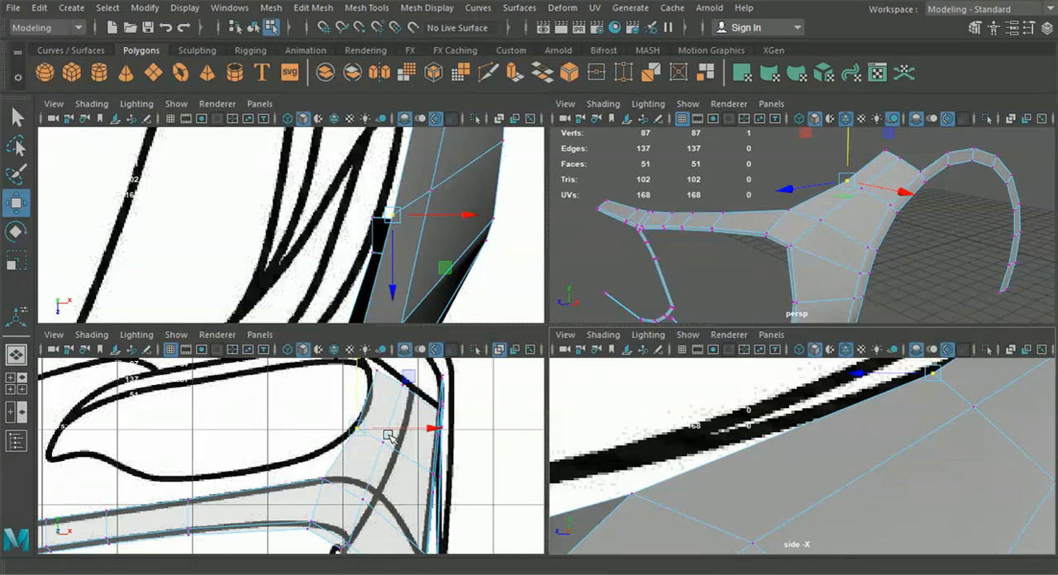
Check the mesh against the full front blueprint and select the whole bumper-and-fender mesh in object mode
alt+middle_drag(291, 482, 459, 458)
alt+middle_drag(324, 505, 401, 481)
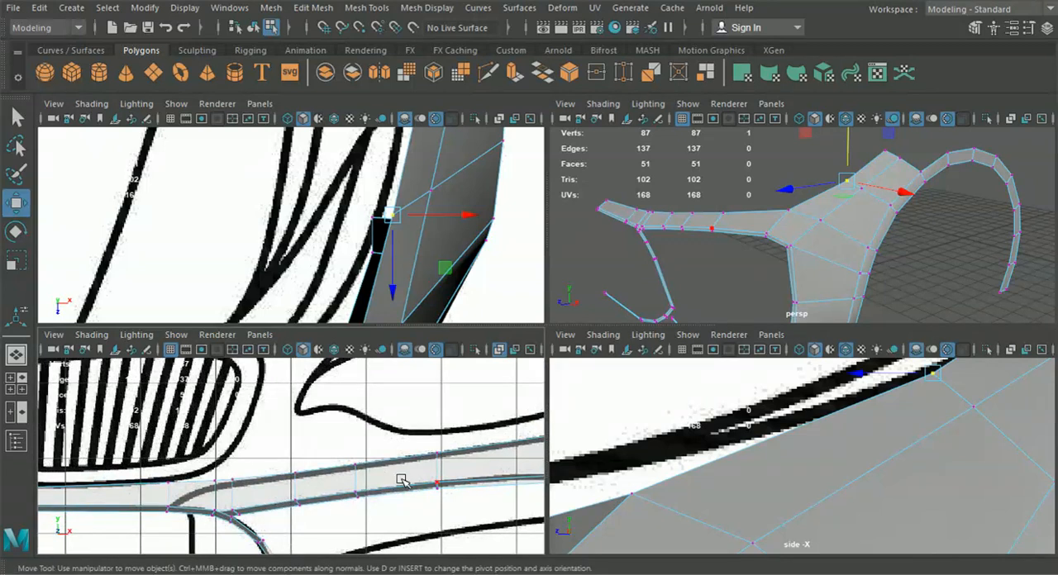
key(space)
scroll(413, 470, down, 6)
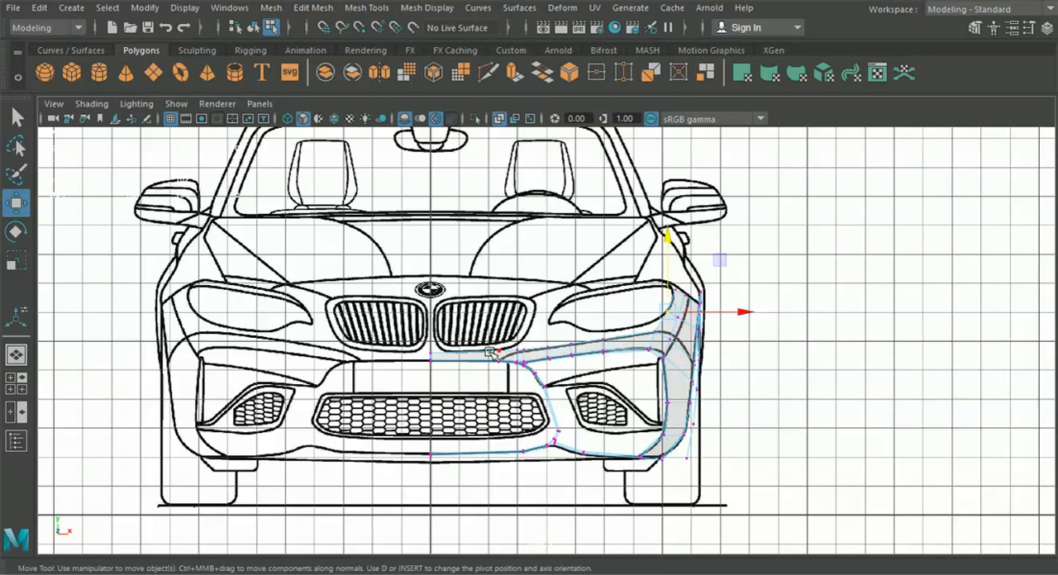
alt+drag(134, 374, 515, 253)
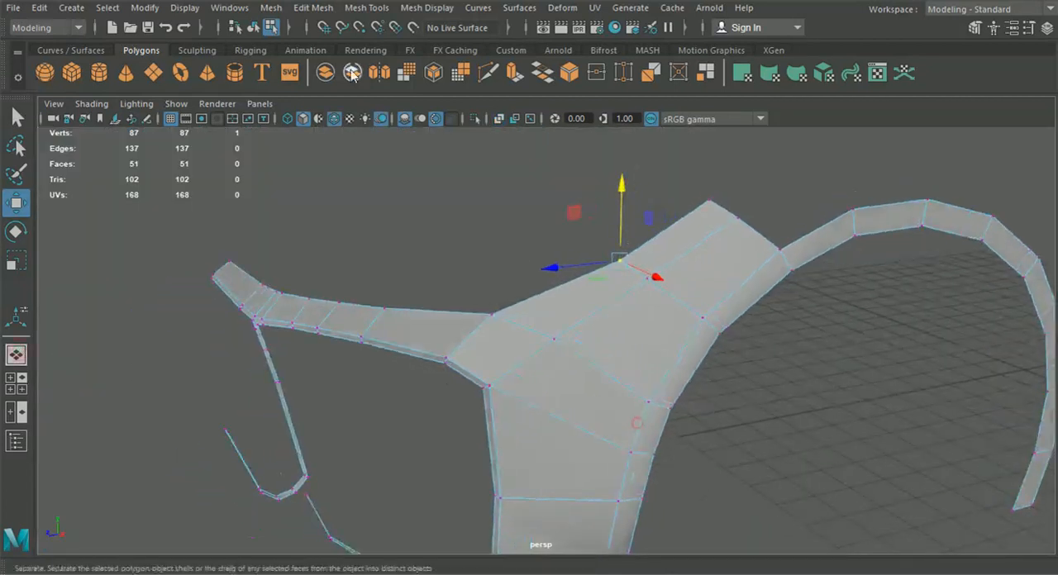
click(253, 27)
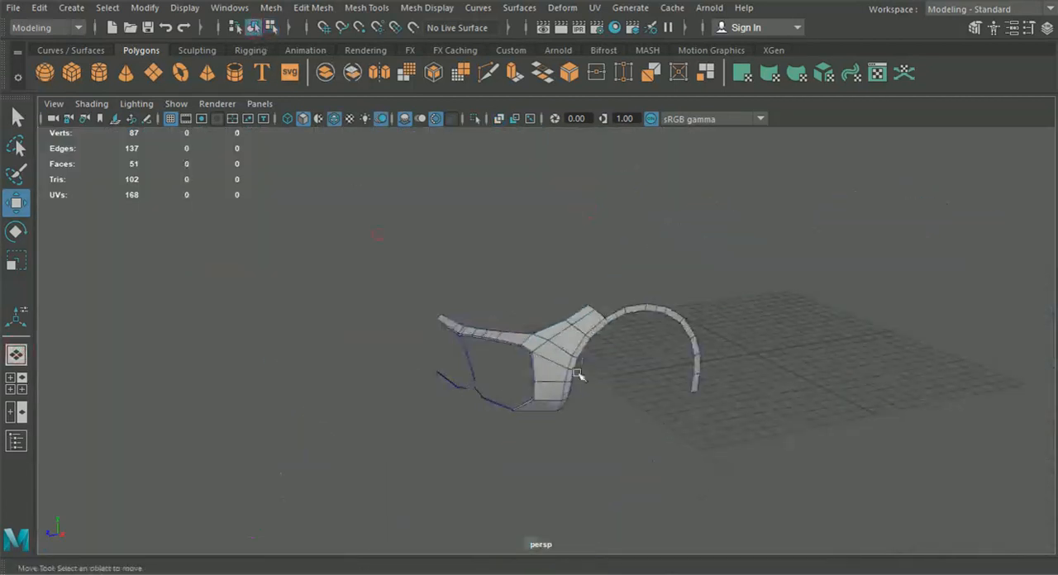
alt+drag(578, 376, 586, 502)
click(600, 358)
click(623, 433)
alt+drag(619, 417, 571, 371)
click(581, 359)
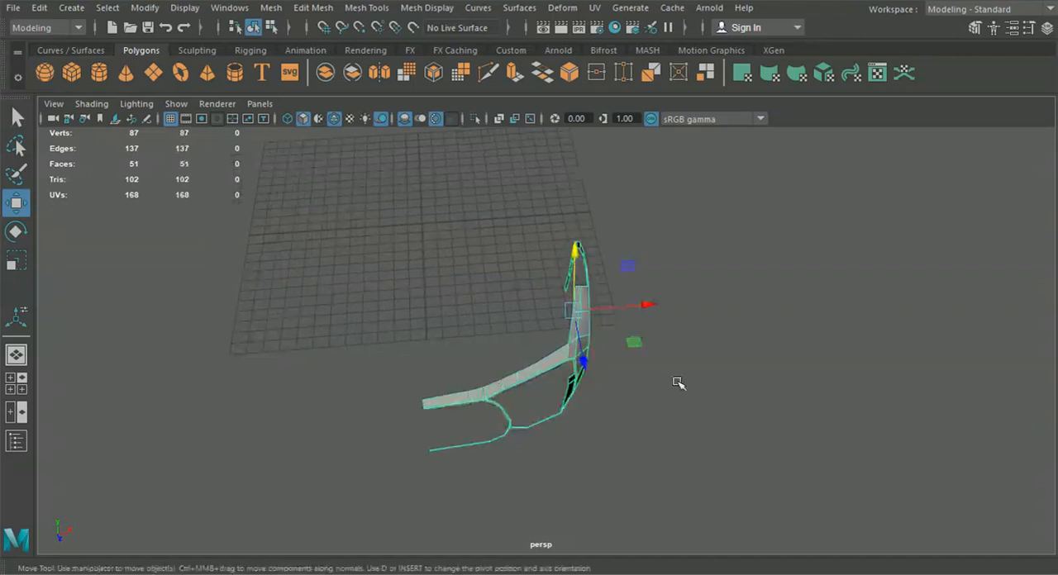
Move the mesh's pivot along X to the car's centre line
key(d)
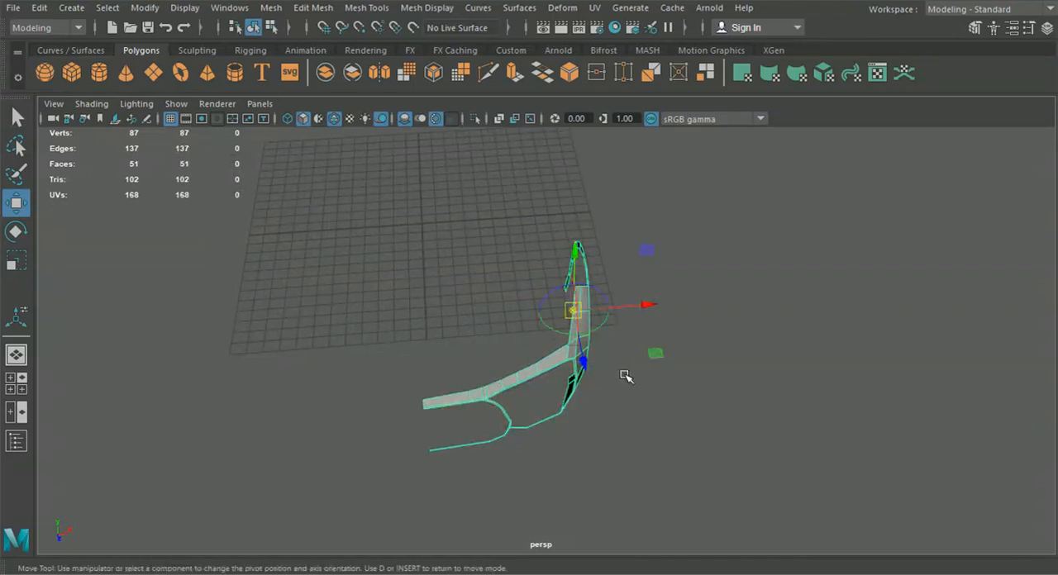
drag(648, 306, 426, 336)
key(d)
alt+drag(479, 355, 525, 327)
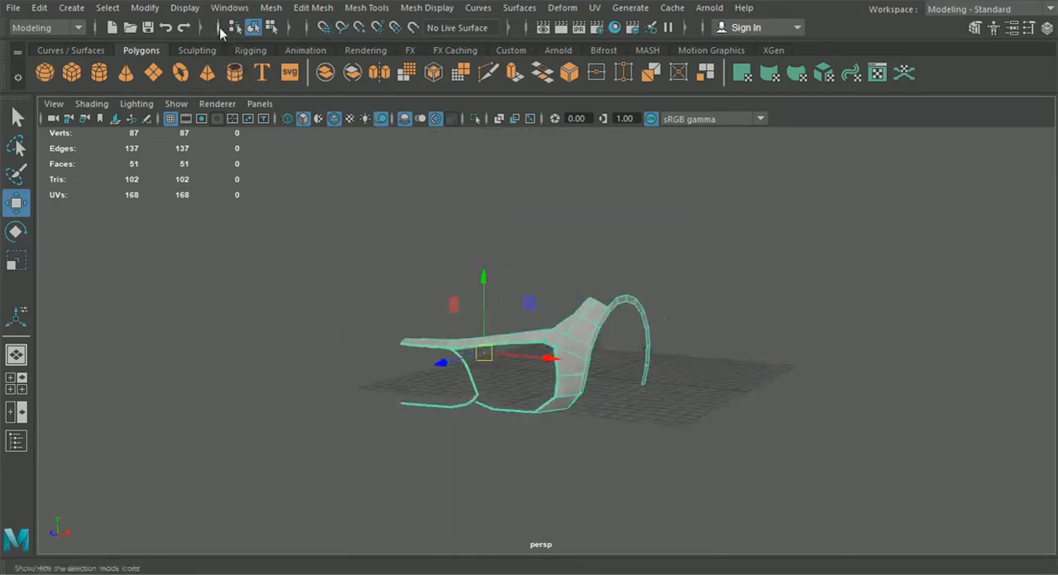
Duplicate the bumper-and-fender mesh, group the copy and set the group's Scale X to -1 to mirror it
click(272, 29)
click(254, 31)
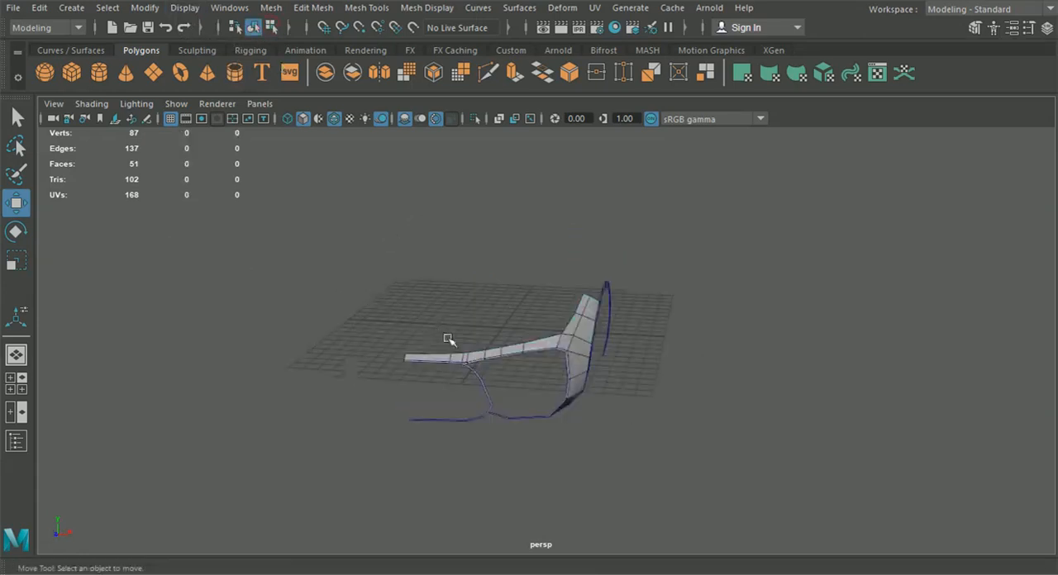
click(473, 358)
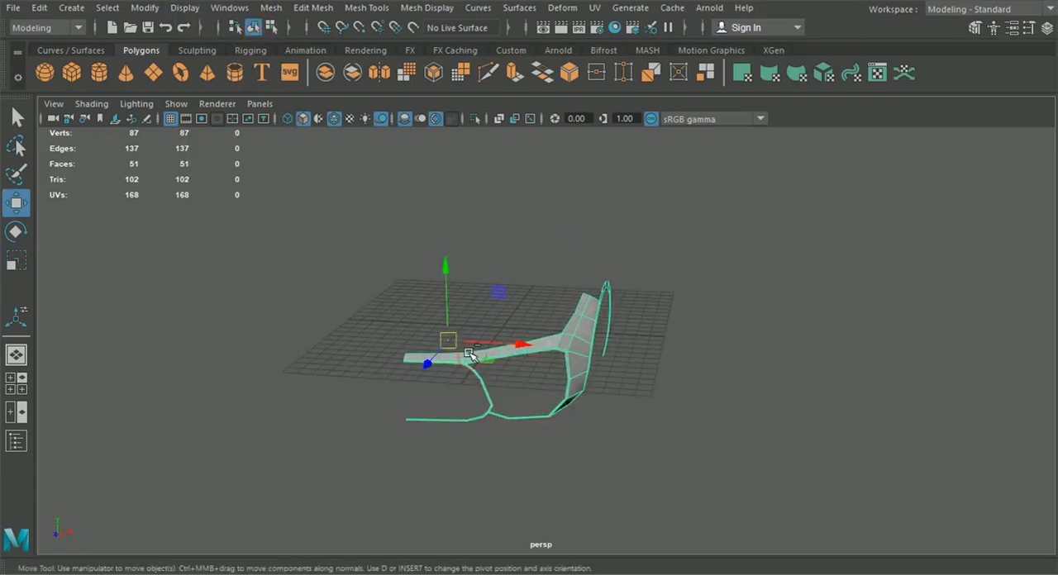
key(ctrl+g)
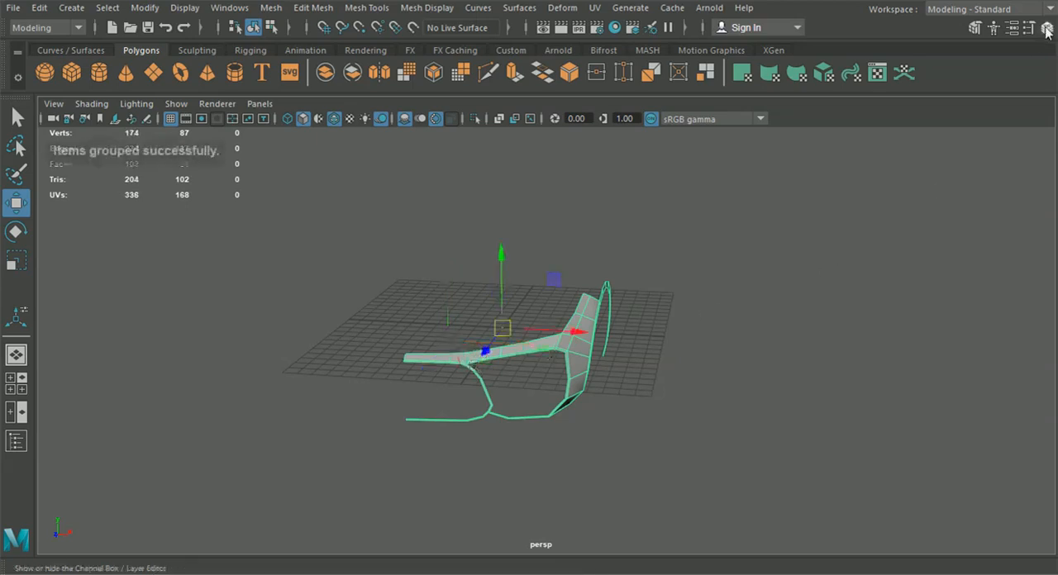
click(1047, 29)
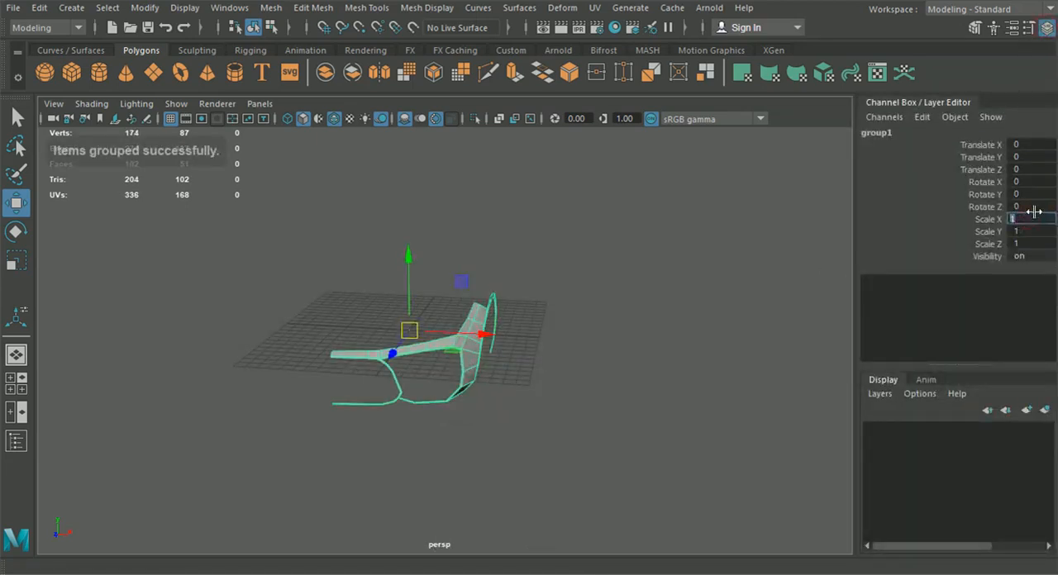
text(-1)
key(Return)
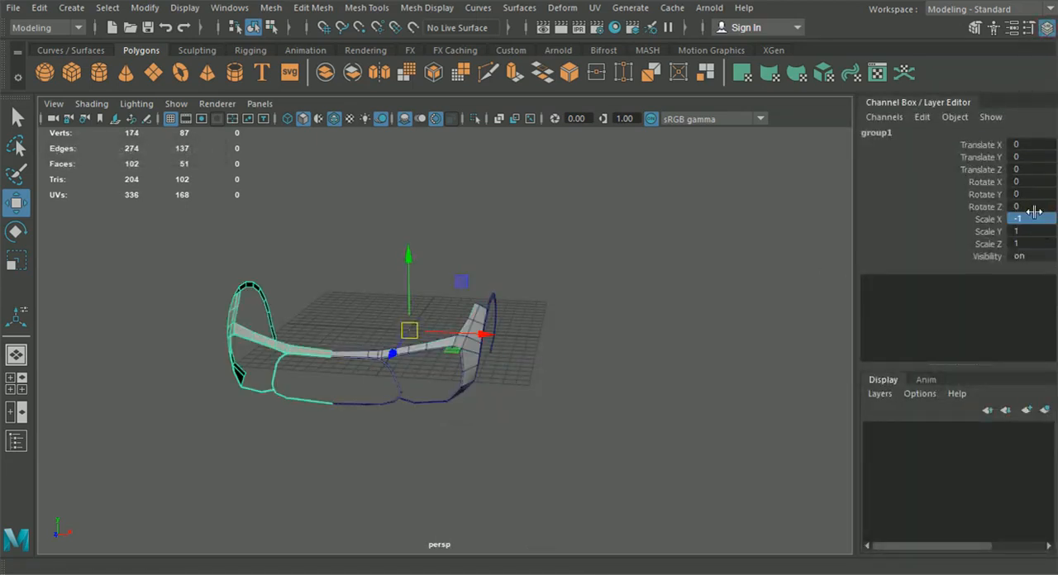
Examine both mirrored halves from the front, above and side, checking the bumper strip, fender surfaces and wheel arches
click(534, 362)
scroll(533, 366, up, 3)
alt+drag(533, 369, 565, 369)
alt+middle_drag(566, 368, 530, 313)
alt+drag(530, 313, 436, 420)
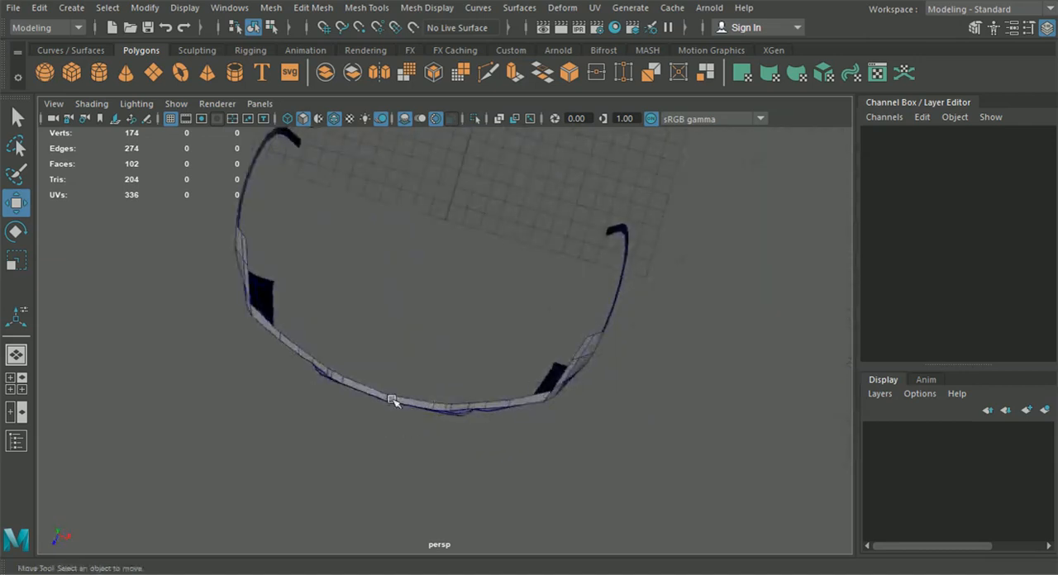
alt+drag(284, 367, 333, 381)
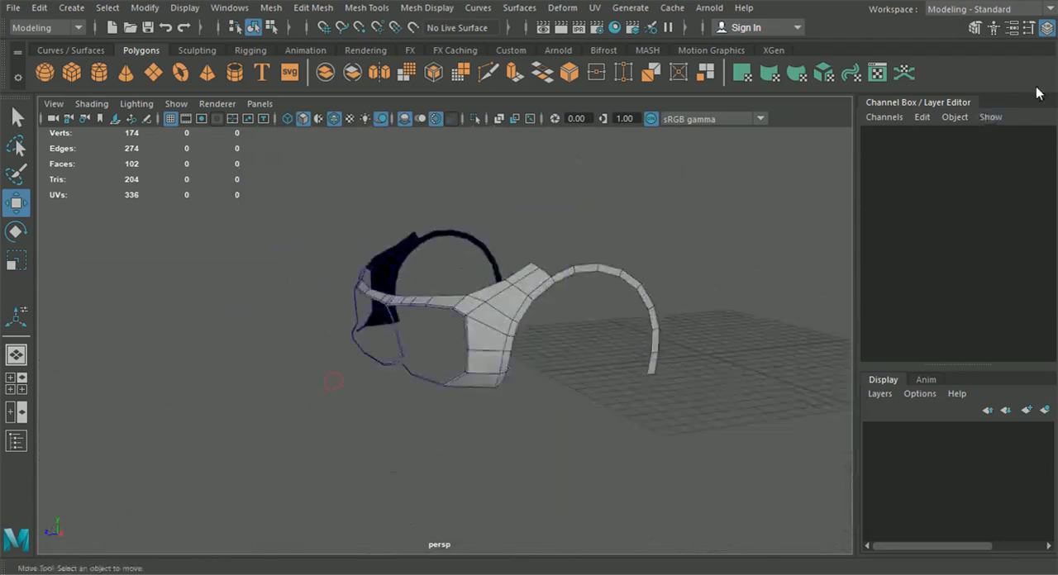
click(1048, 27)
alt+drag(619, 229, 628, 333)
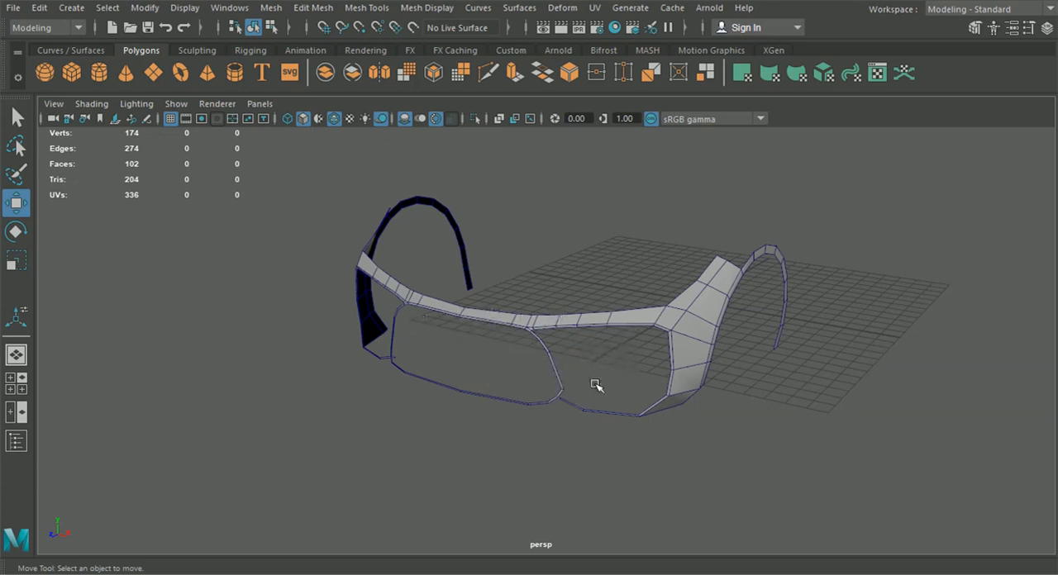
alt+drag(604, 387, 501, 376)
alt+drag(602, 266, 615, 395)
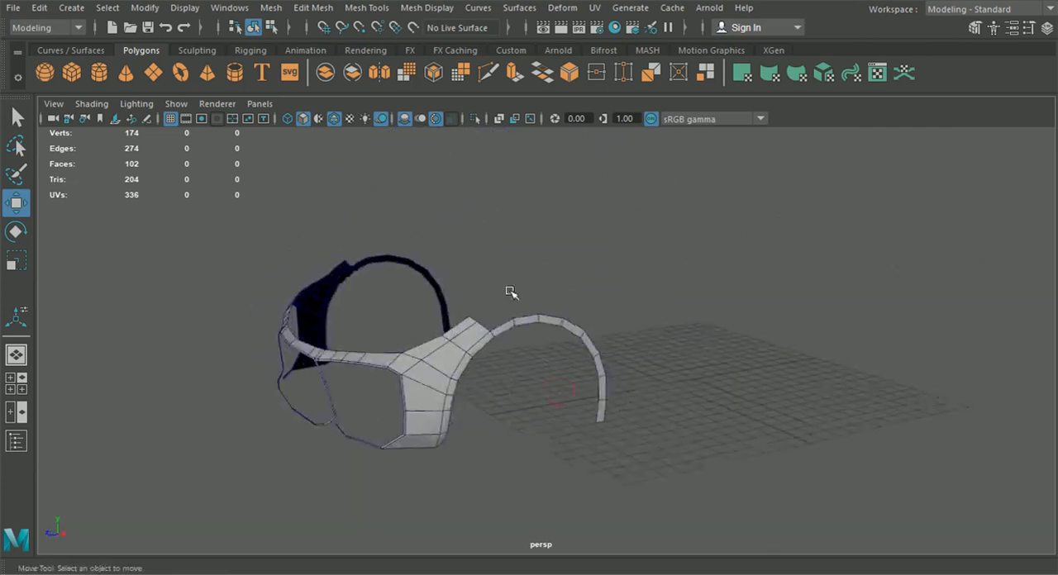
alt+drag(851, 271, 953, 379)
alt+drag(862, 425, 576, 390)
alt+drag(423, 344, 437, 253)
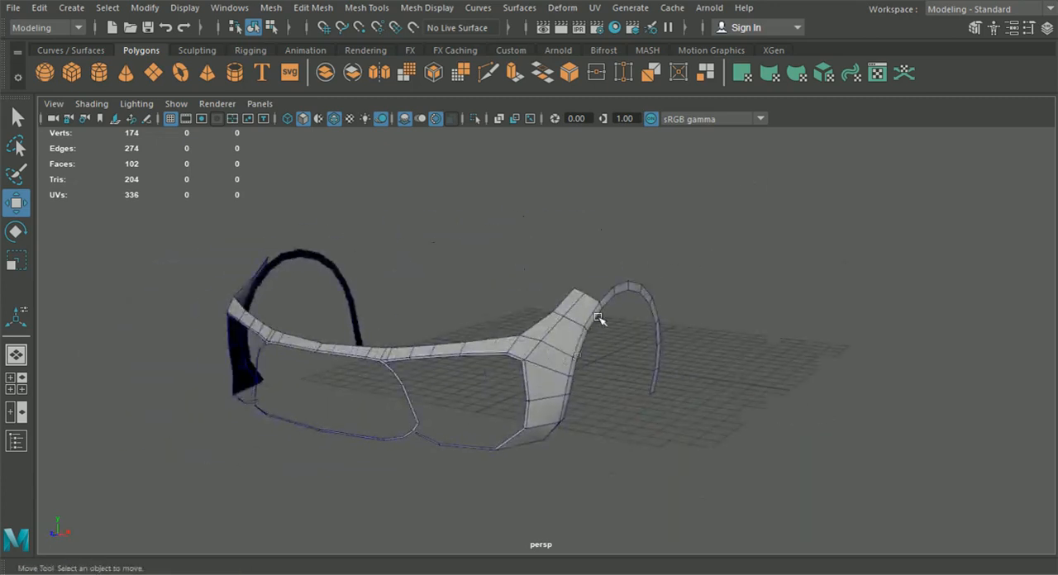
alt+drag(718, 396, 521, 433)
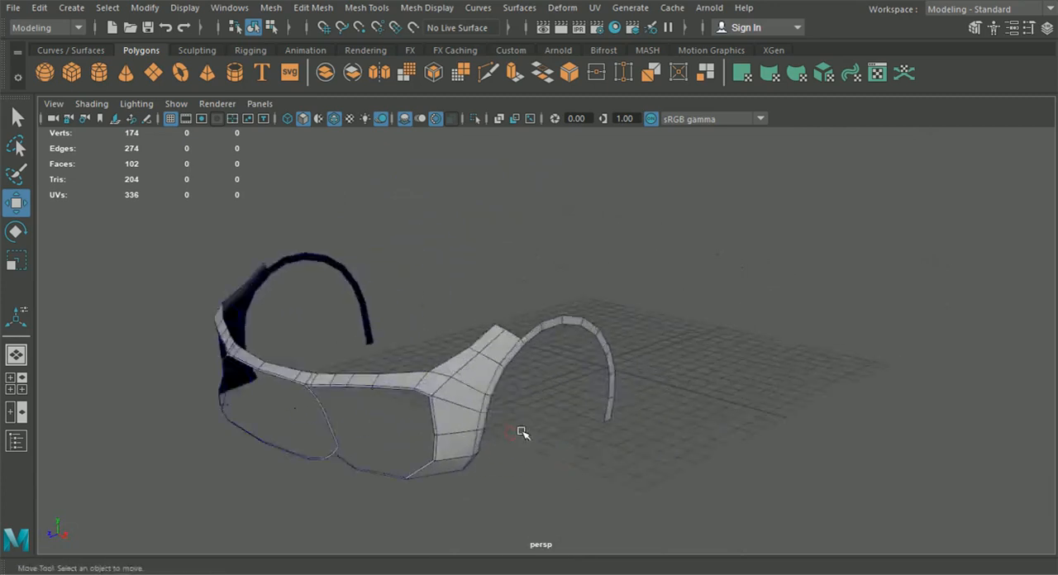